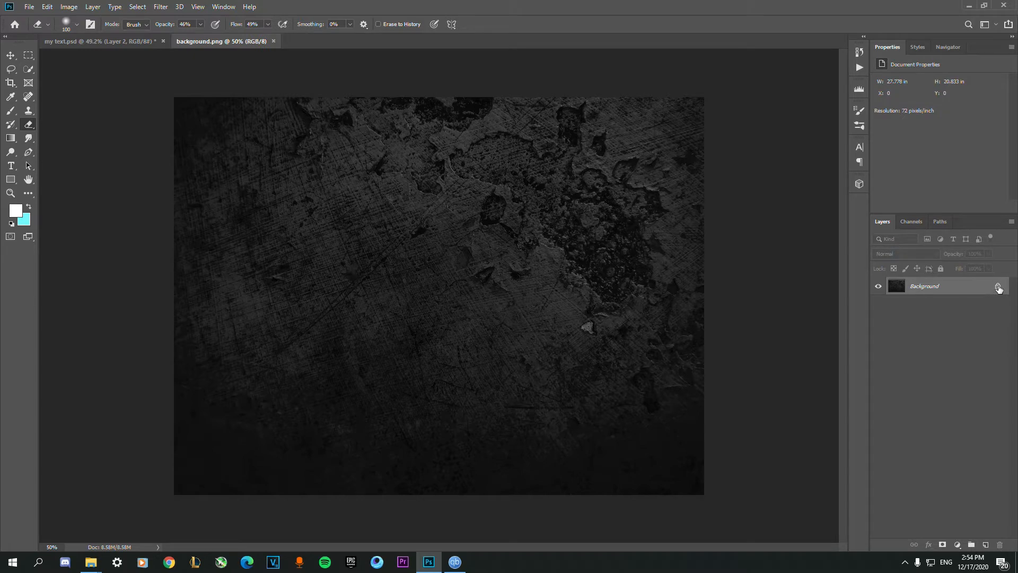
- Convert the locked background image into a regular editable layer, keeping the default layer settings
click(998, 287)
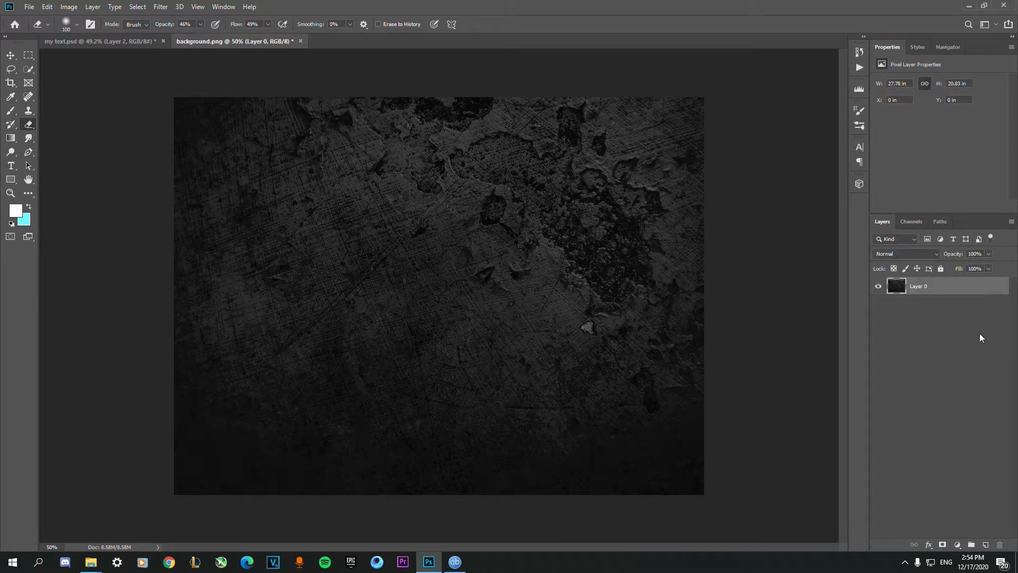
key(ctrl+z)
double_click(969, 293)
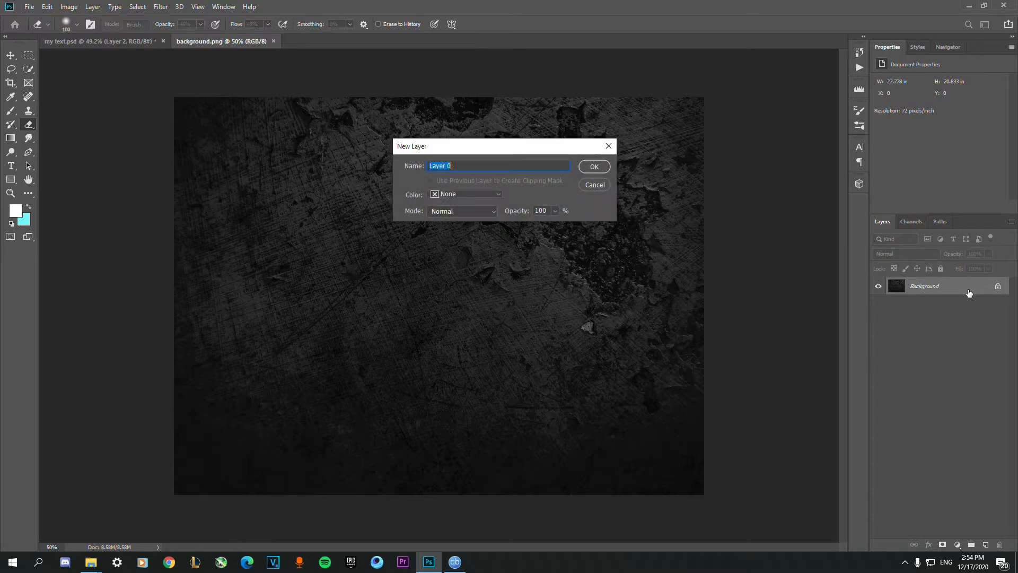
click(597, 169)
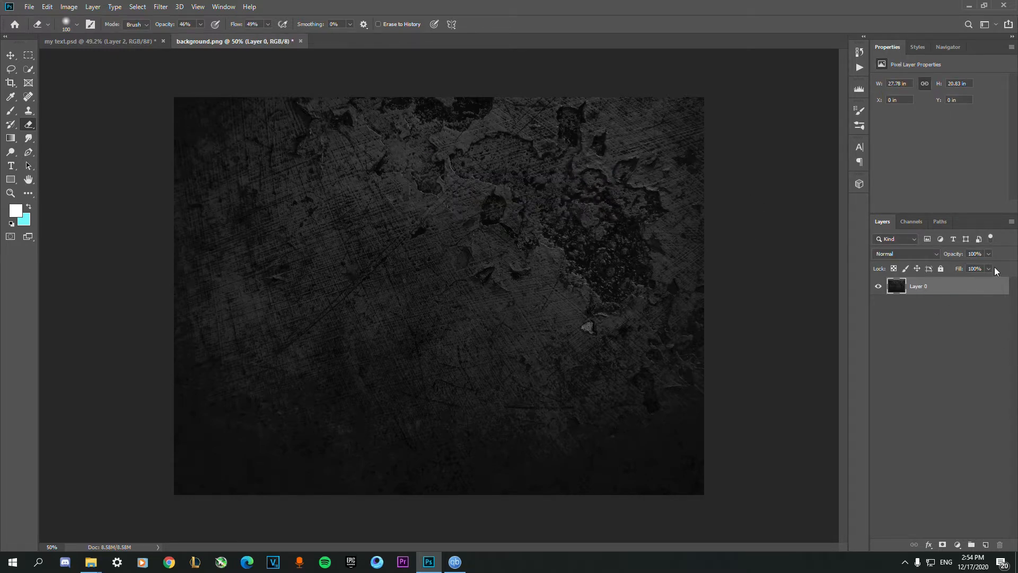
- Create a new layer group named "background"
click(971, 546)
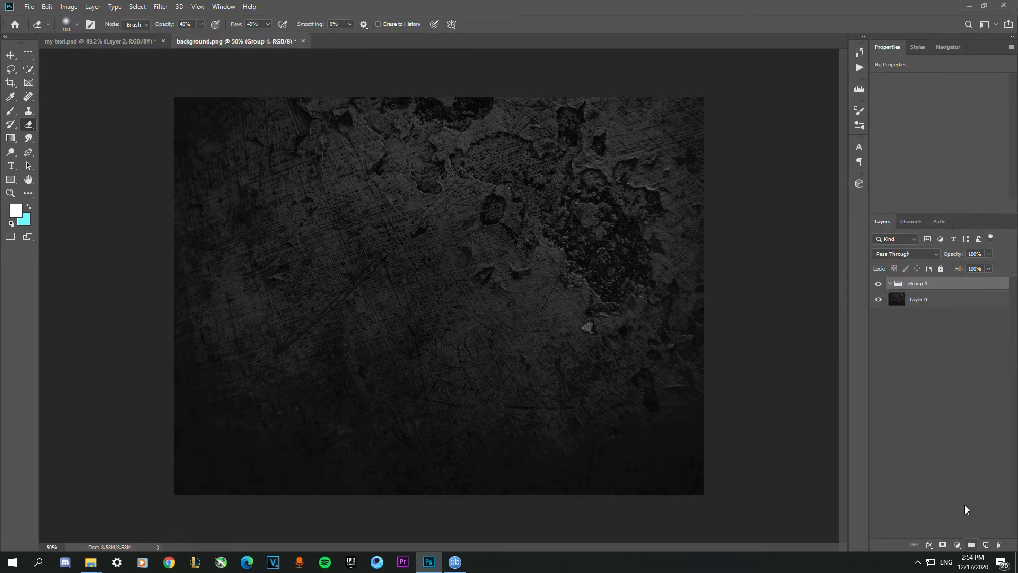
double_click(920, 282)
text(background)
key(Return)
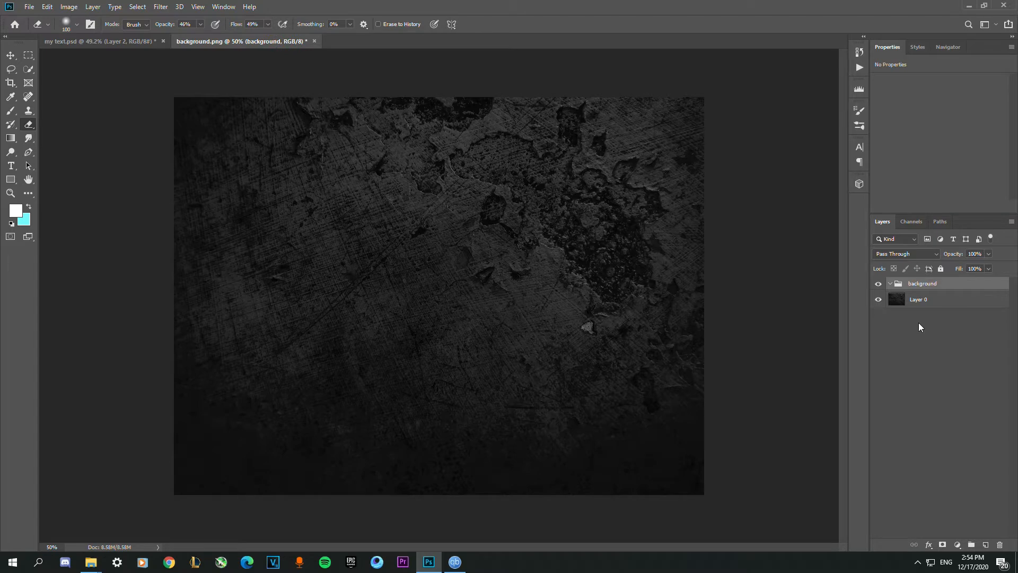
- Give the background group a red colour label, and move the texture layer into it
right_click(885, 284)
click(896, 313)
click(880, 298)
click(881, 298)
right_click(881, 284)
click(906, 321)
click(928, 299)
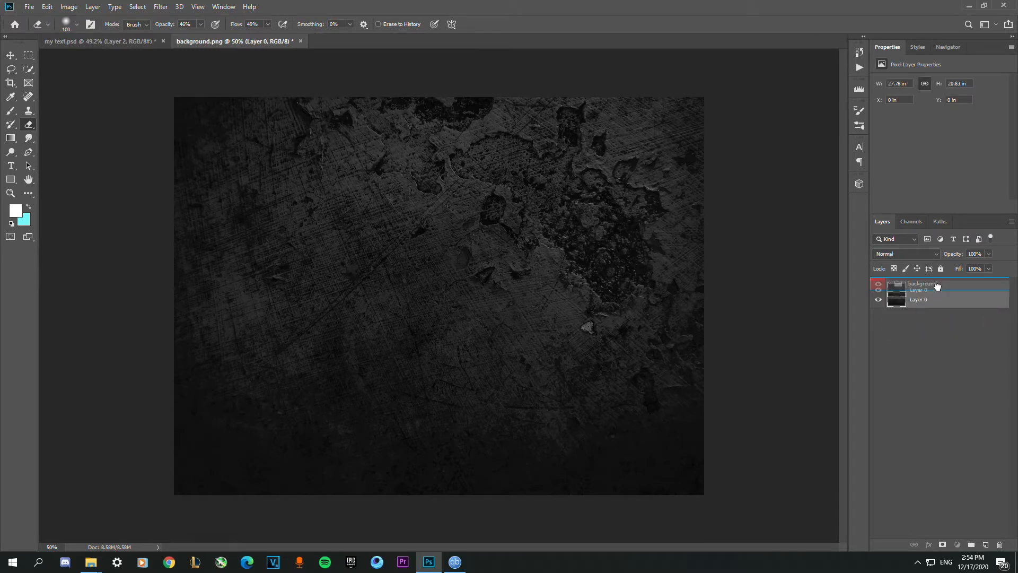
click(889, 285)
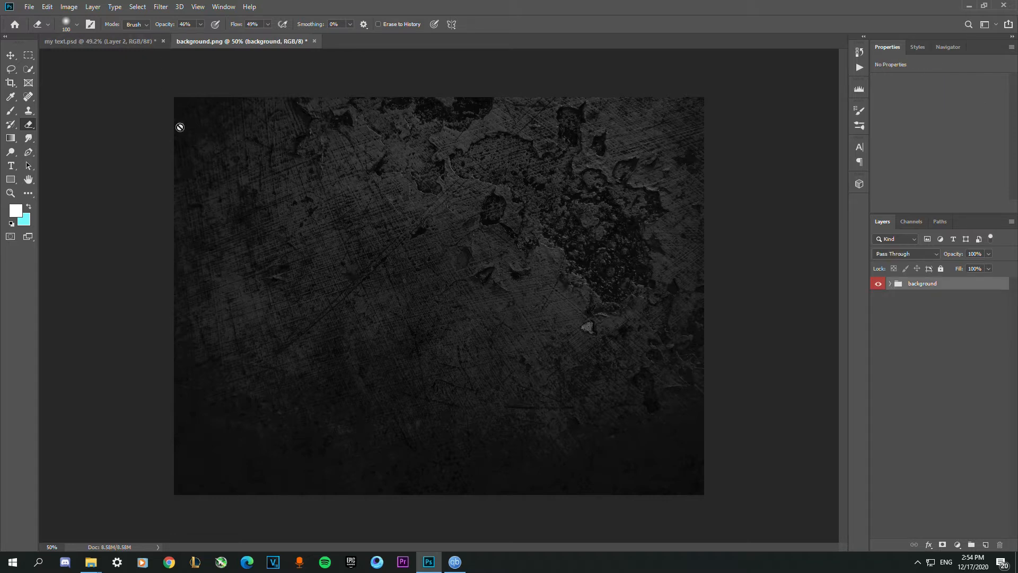
- Add a new layer above the background group and place a placeholder paragraph text box covering the whole canvas
key(t)
click(985, 544)
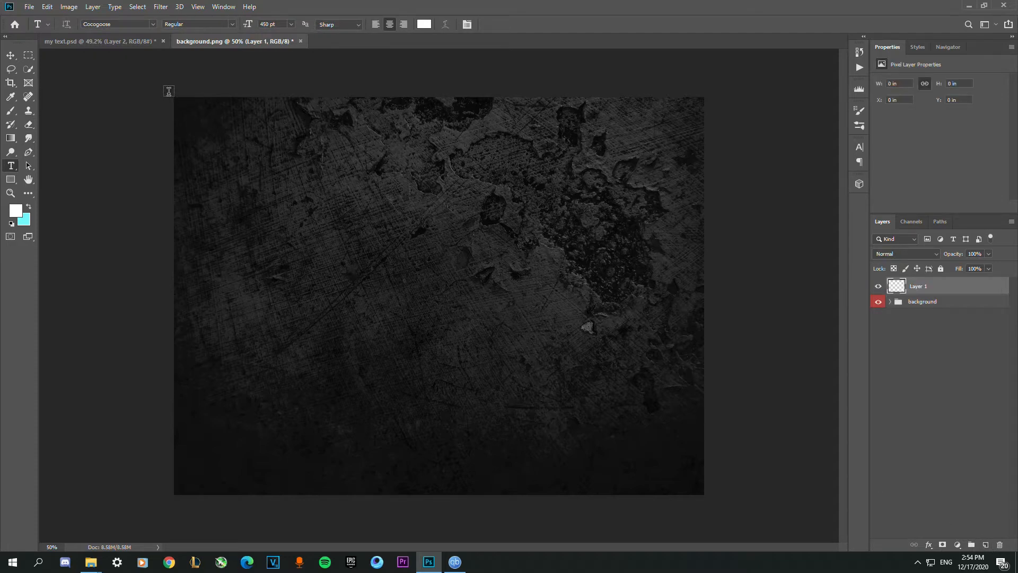
drag(167, 98, 704, 495)
drag(167, 296, 173, 296)
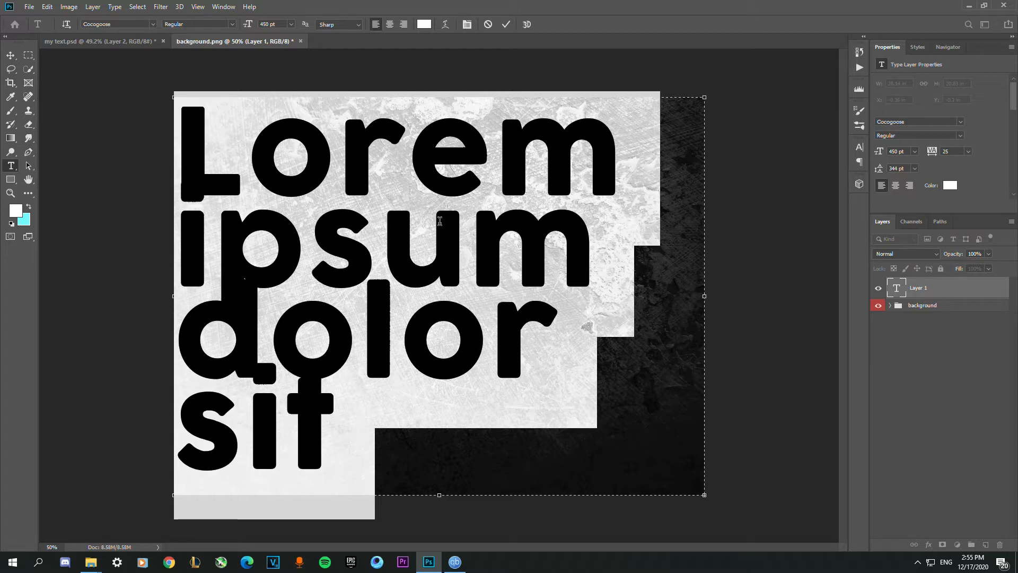
click(959, 295)
click(878, 288)
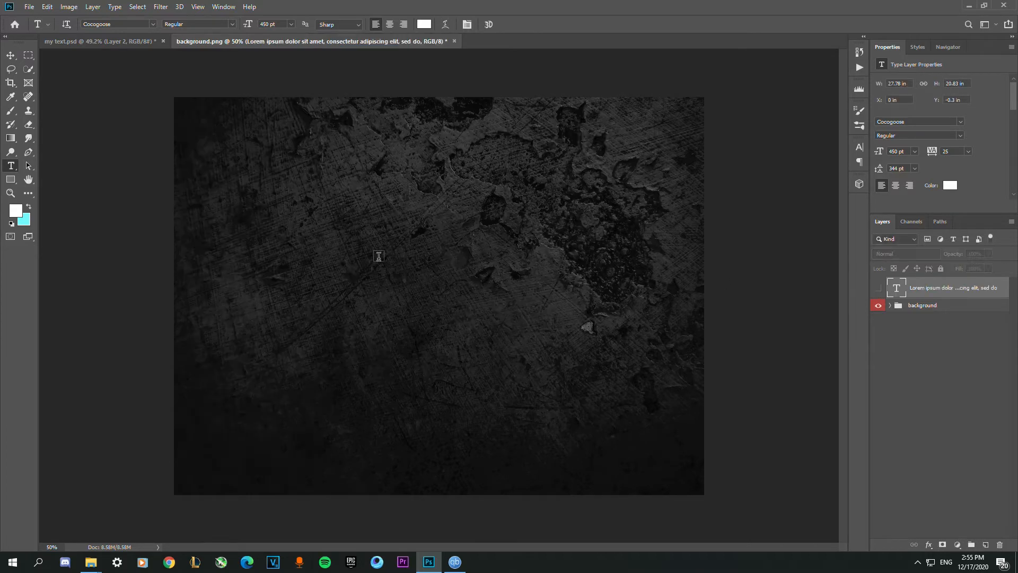
click(379, 259)
text(tasdf)
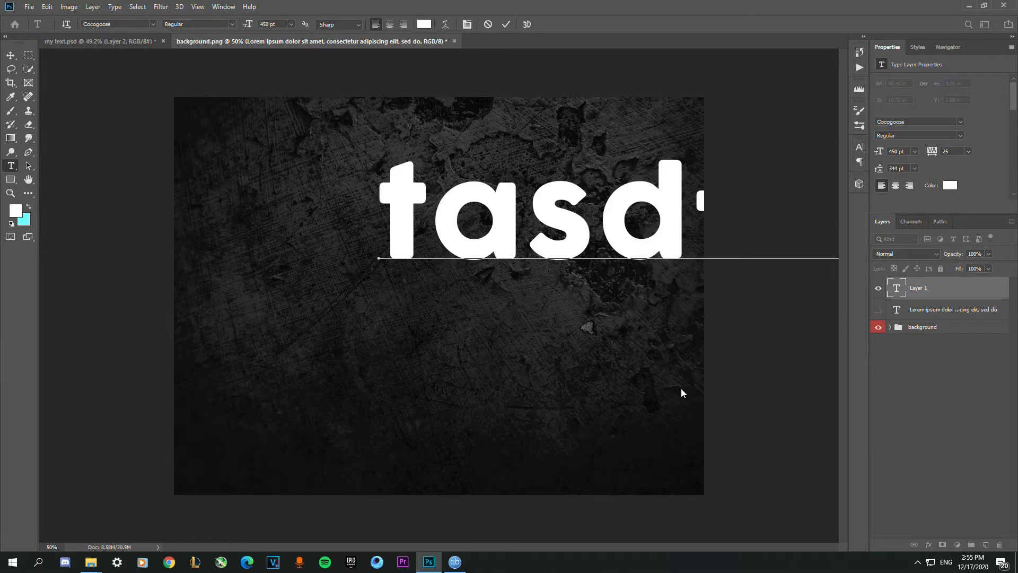
click(949, 292)
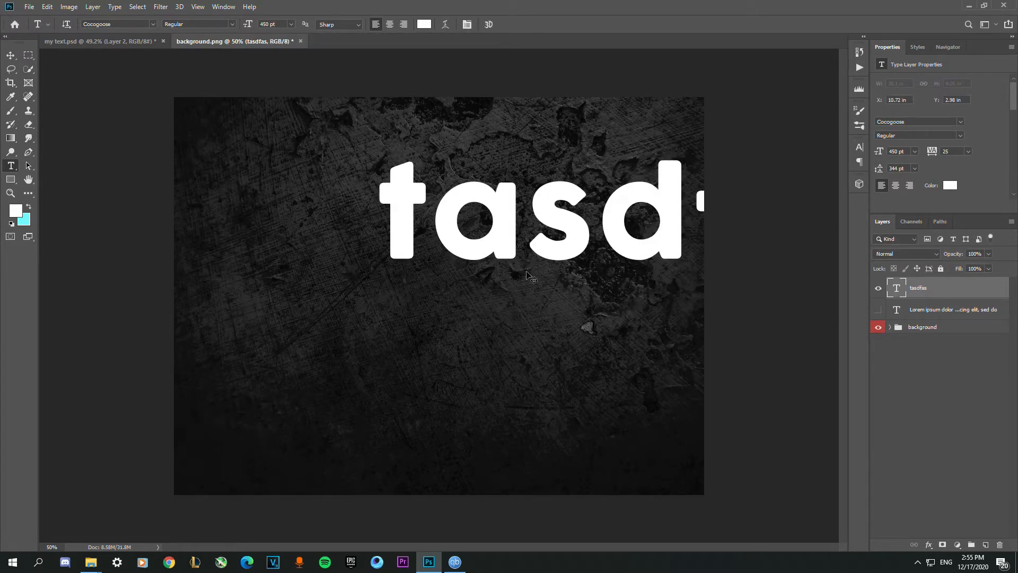
key(Delete)
click(878, 288)
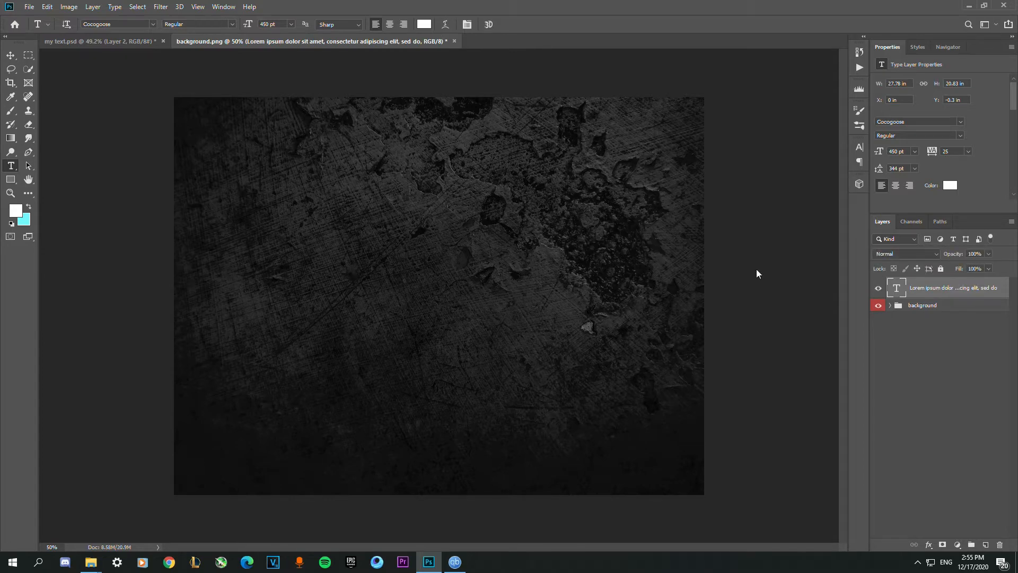
key(ctrl+t)
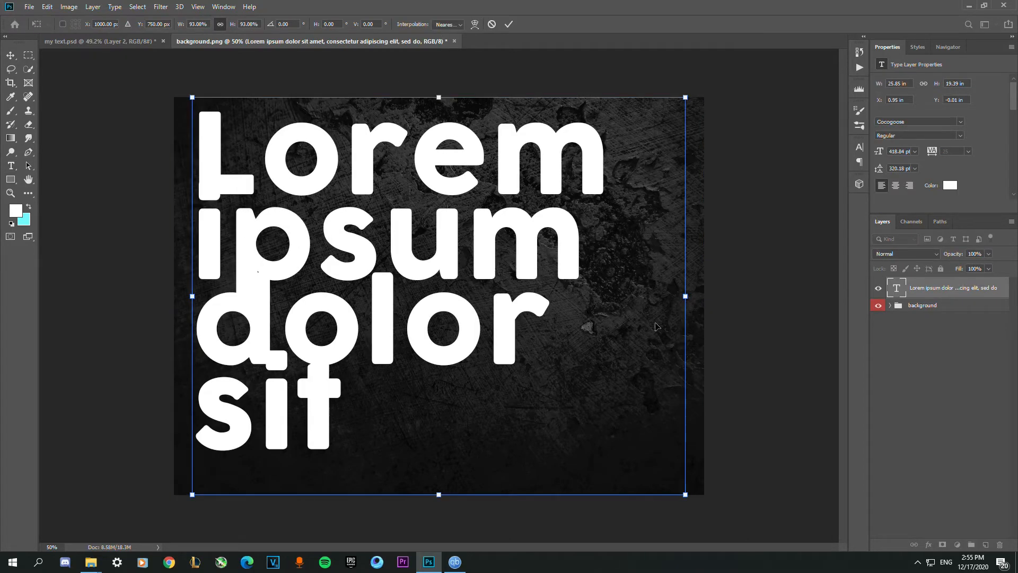
drag(685, 295, 700, 291)
key(Return)
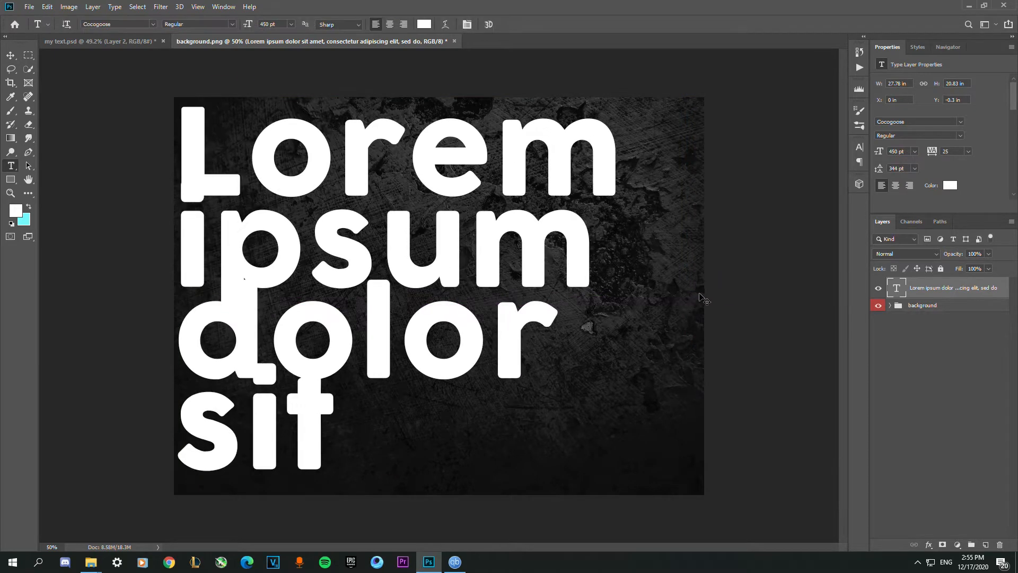
- Replace the placeholder text in the full-canvas text box with "TEXT HOT"
click(471, 223)
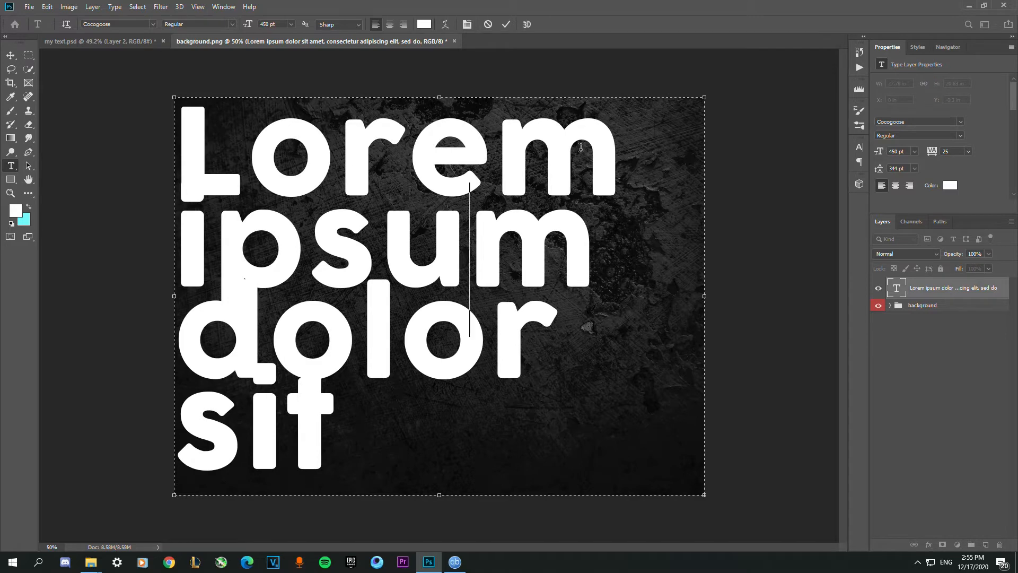
key(ctrl+a)
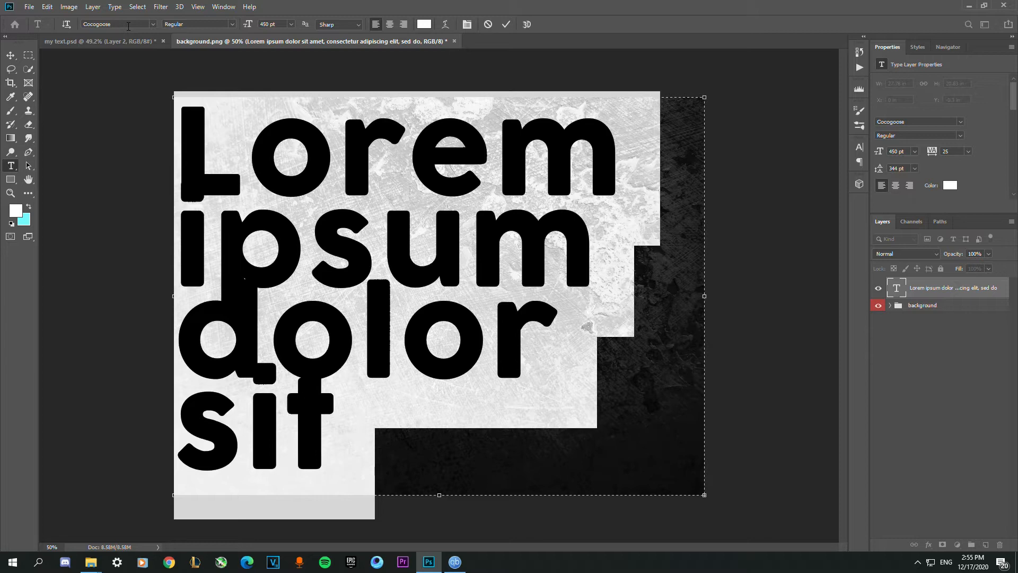
text(TEXT )
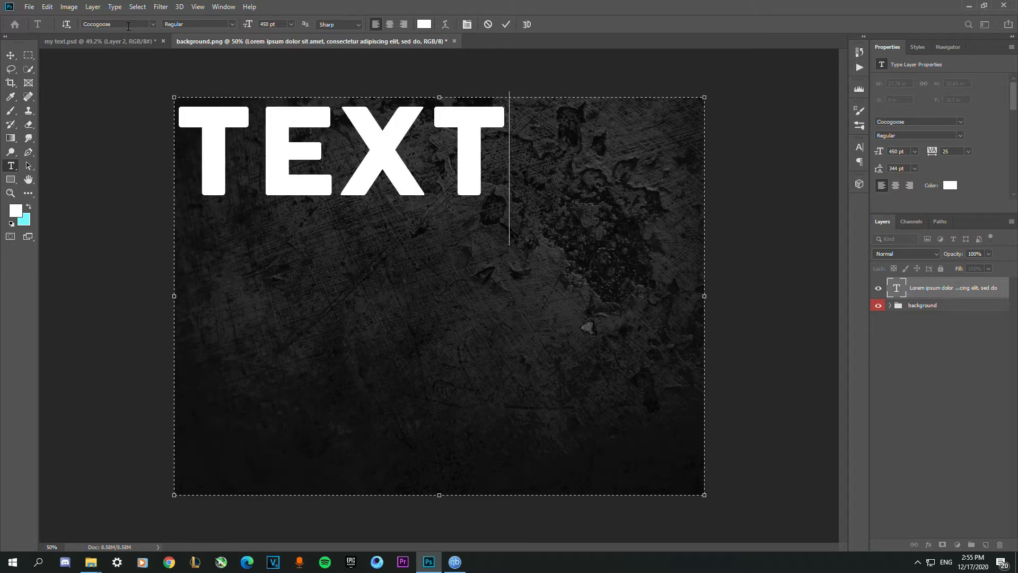
text(HOT)
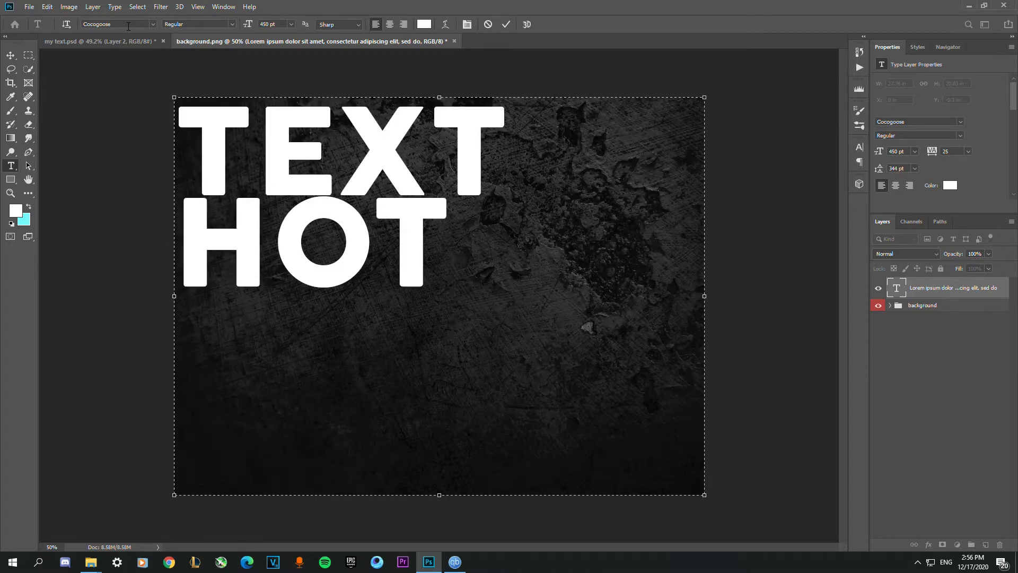
- Set the colour of all the text to black, 000000
key(ctrl+a)
click(422, 24)
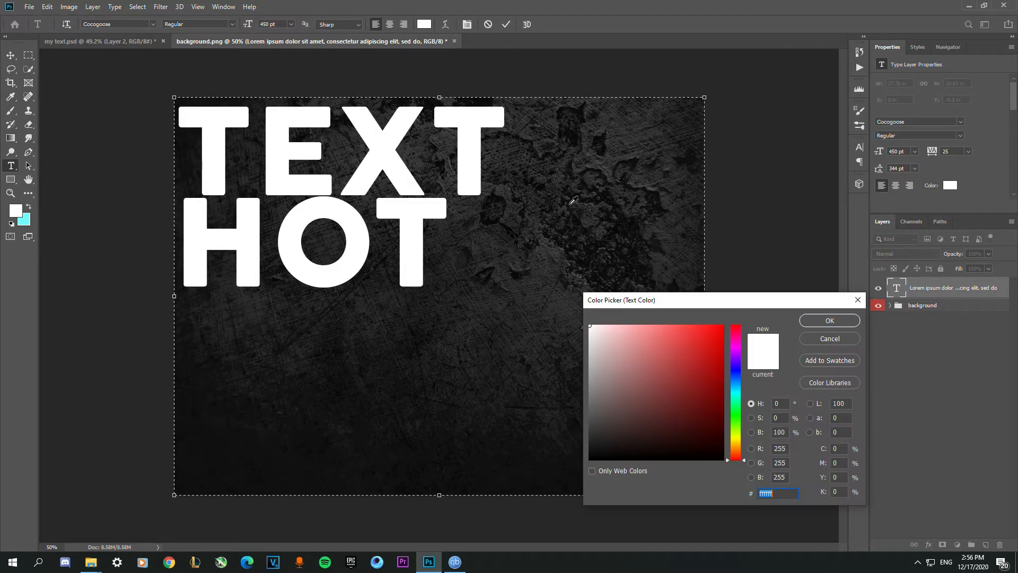
text(000000)
click(830, 321)
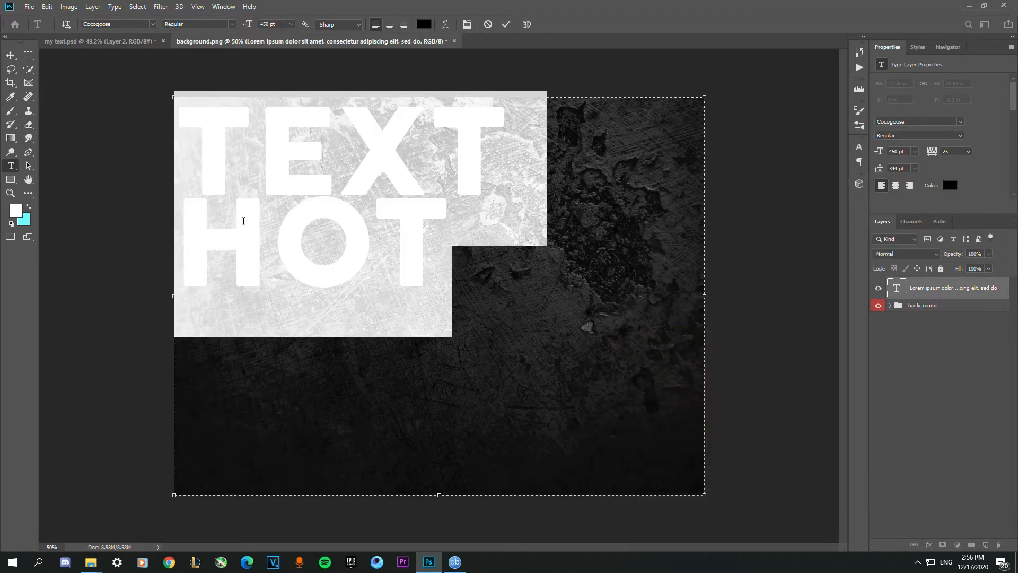
- Center-align both lines of the text within the text box
key(ctrl+a)
click(389, 23)
click(301, 258)
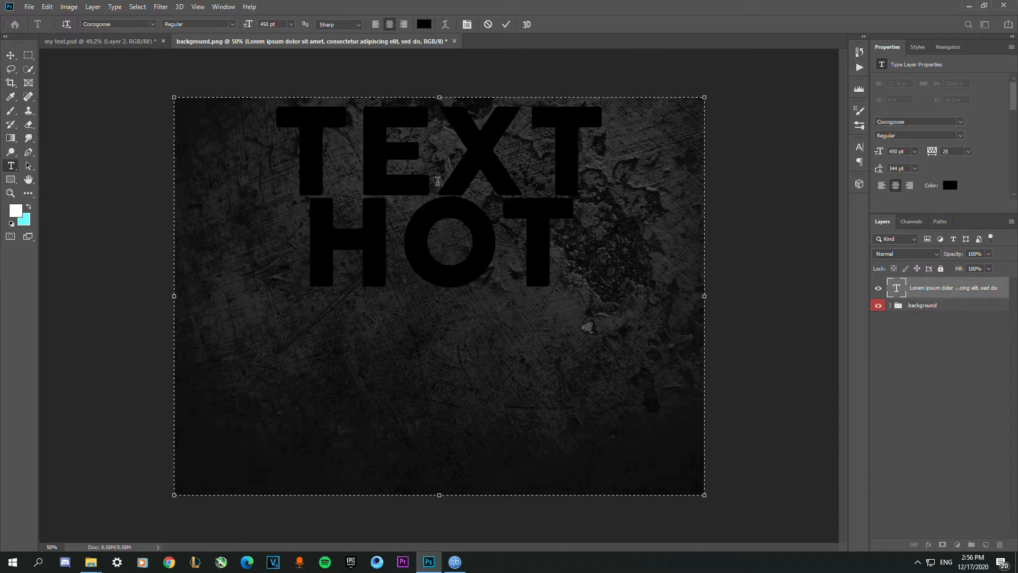
- Open the detailed character settings for the whole text and check its leading
drag(563, 252, 416, 175)
key(ctrl+a)
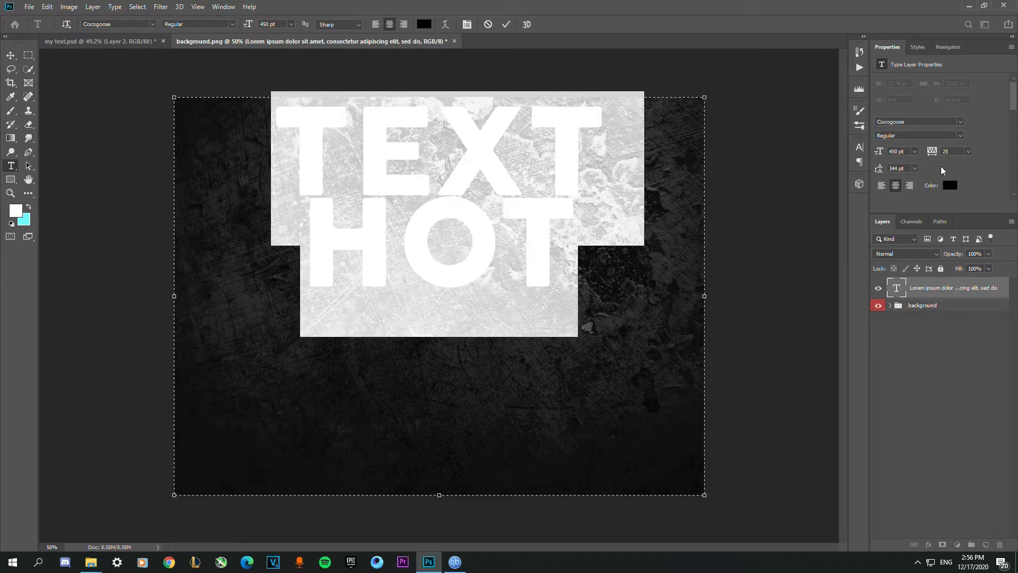
click(860, 148)
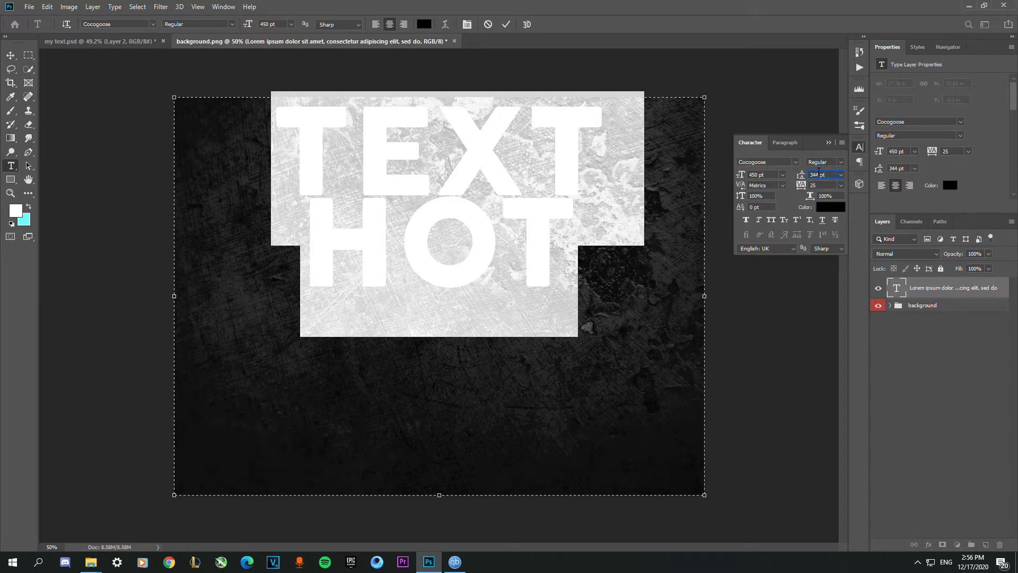
click(584, 180)
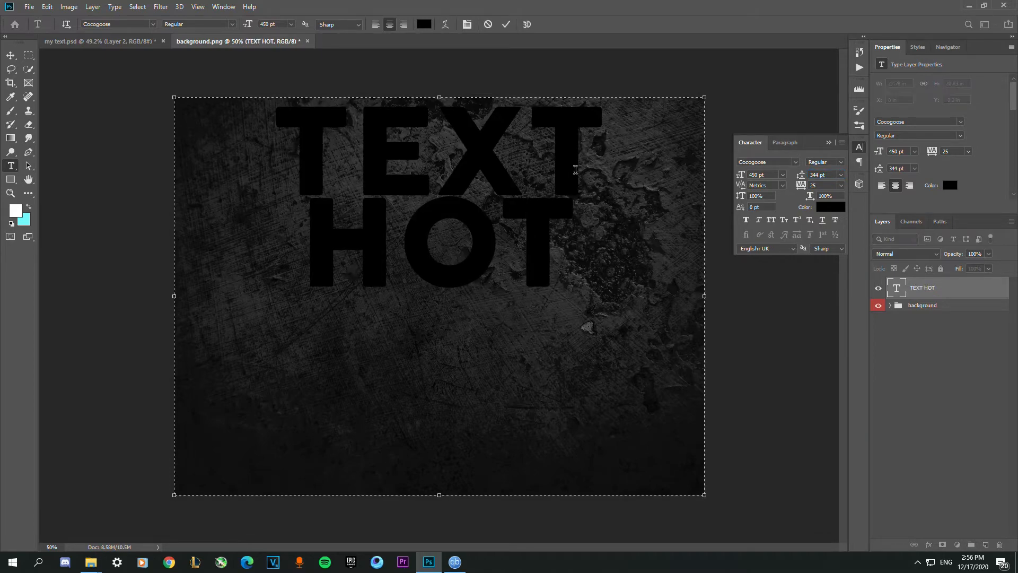
key(Return)
key(BackSpace)
- Set the font size of the word "HOT" to 350 pt and commit the text edit
click(536, 152)
click(568, 150)
click(505, 239)
drag(545, 236, 343, 244)
click(270, 24)
text(350)
key(Return)
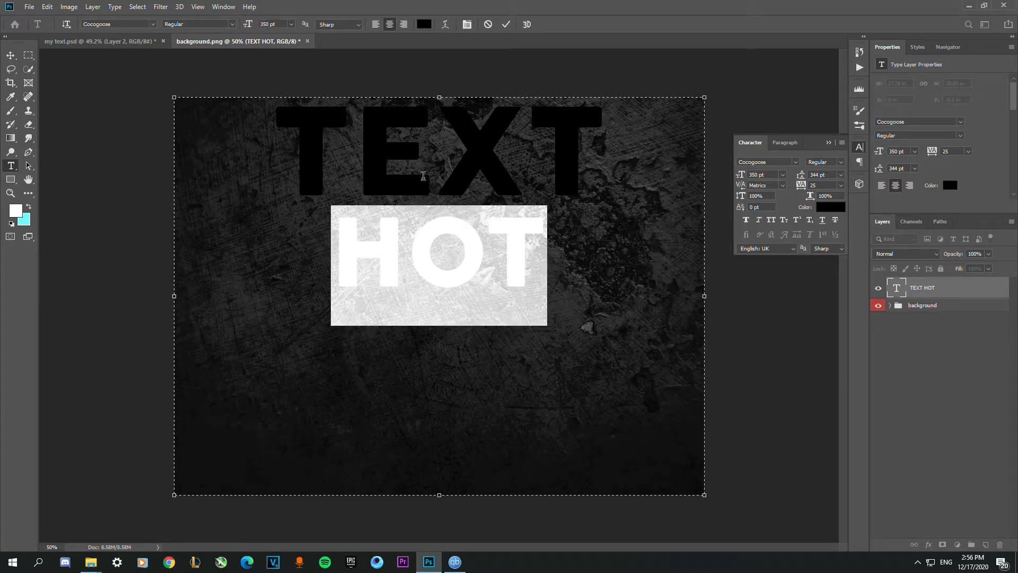
key(ctrl+z)
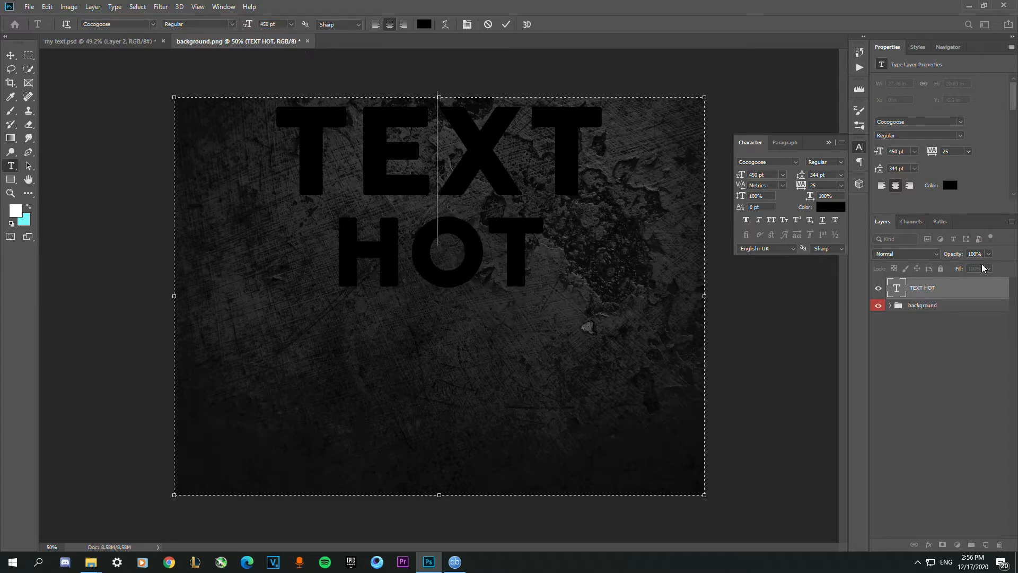
click(960, 286)
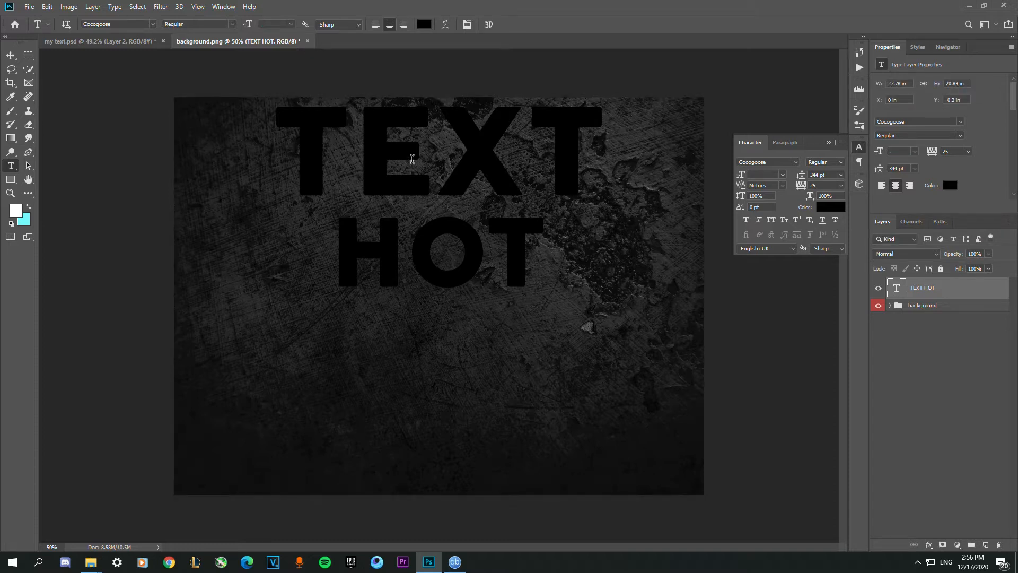
- Insert a blank line above the word "TEXT" to lower both words on the canvas, and commit the edit
key(ctrl+t)
key(t)
click(298, 150)
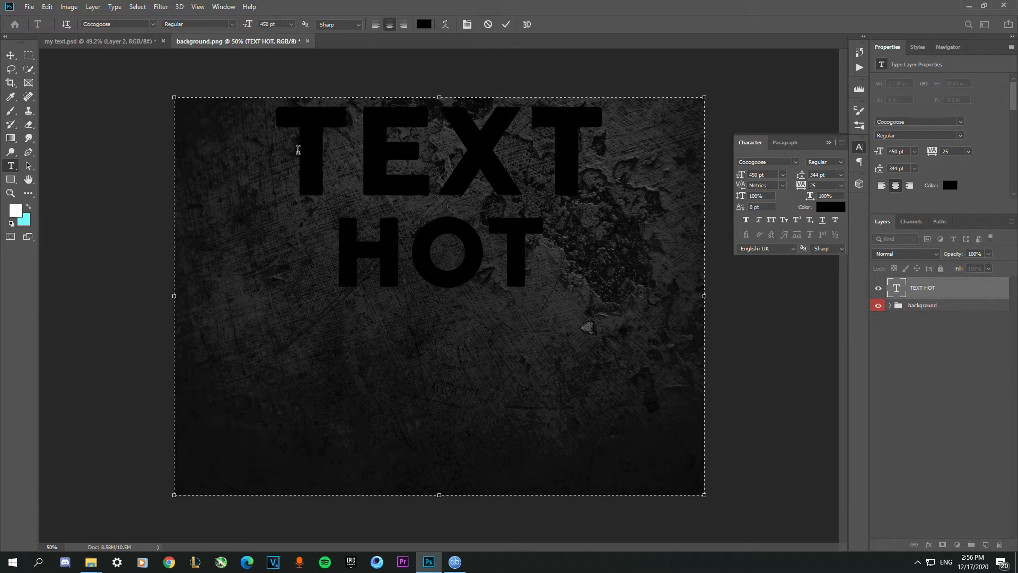
key(Return)
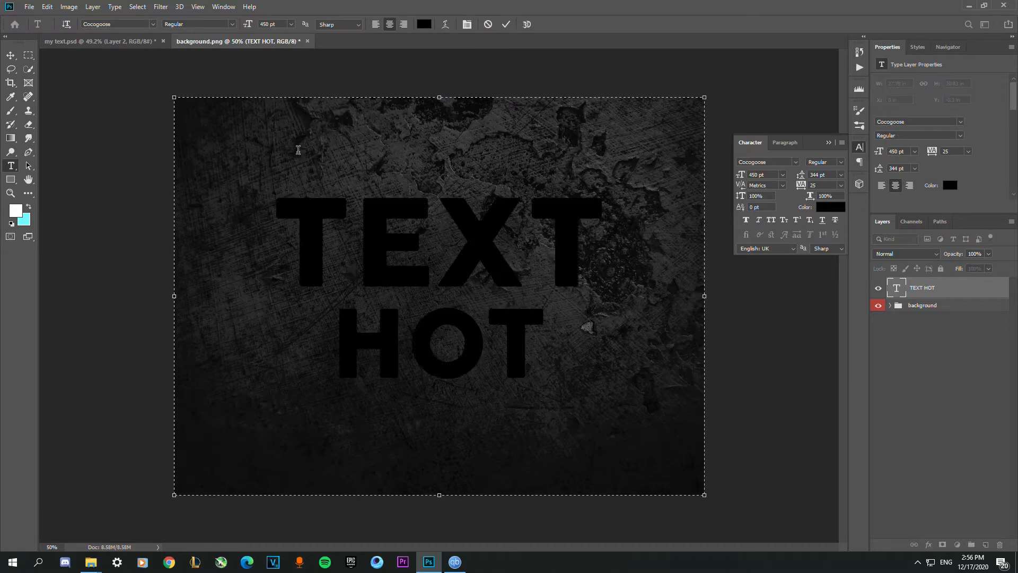
click(931, 298)
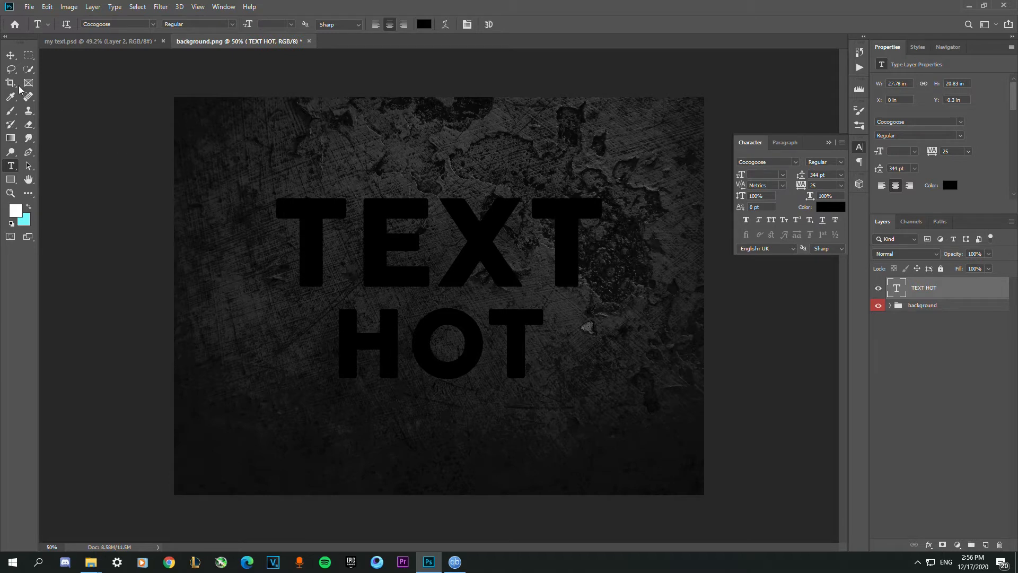
- Select the whole canvas as the alignment reference for the text layer, clear the selection, and collapse the character settings
click(10, 55)
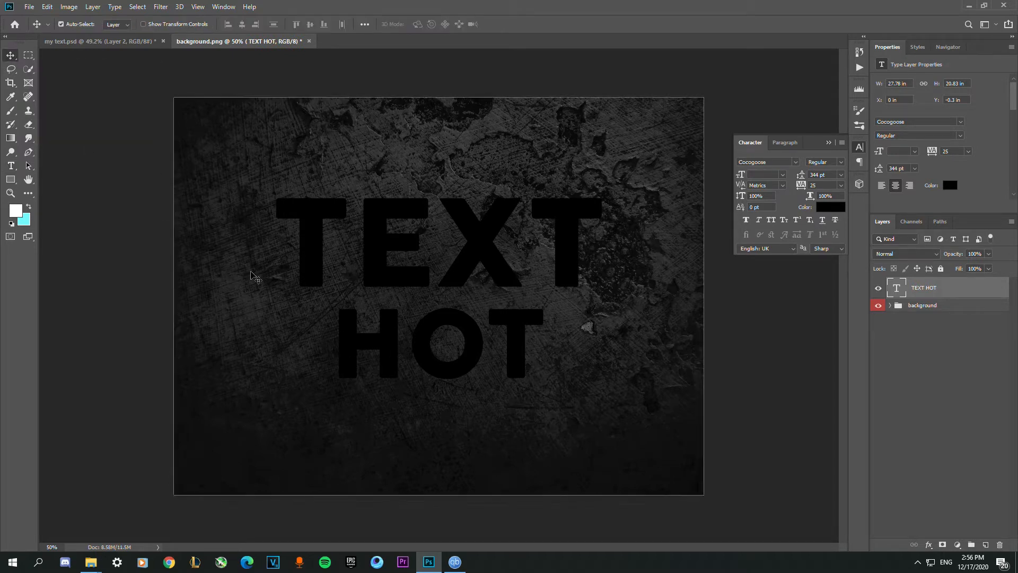
key(ctrl+a)
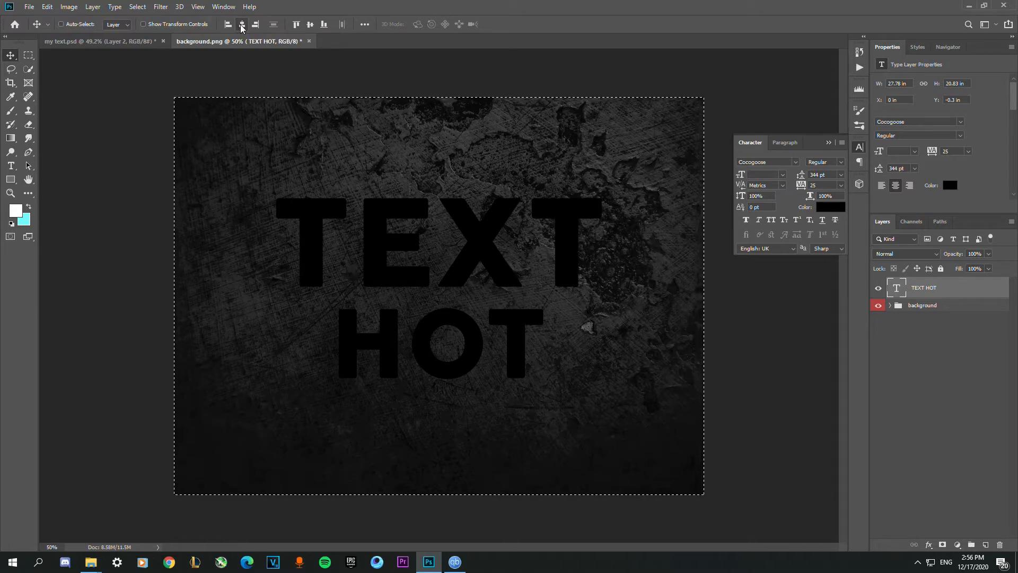
key(ctrl+d)
click(828, 142)
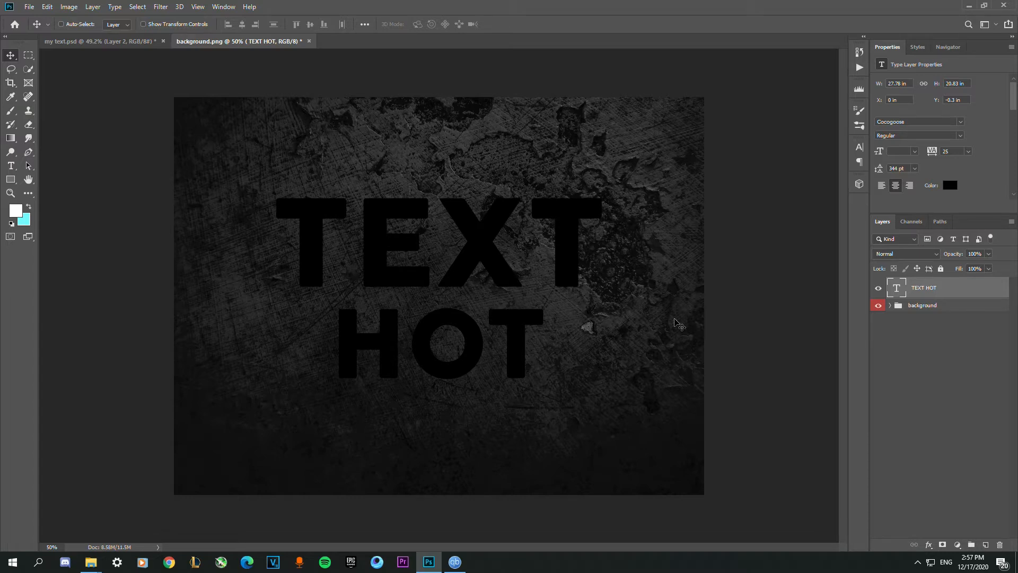
- Create a new layer group named "TEXT" above the text layer
click(971, 545)
double_click(919, 284)
text(TEXT)
key(Return)
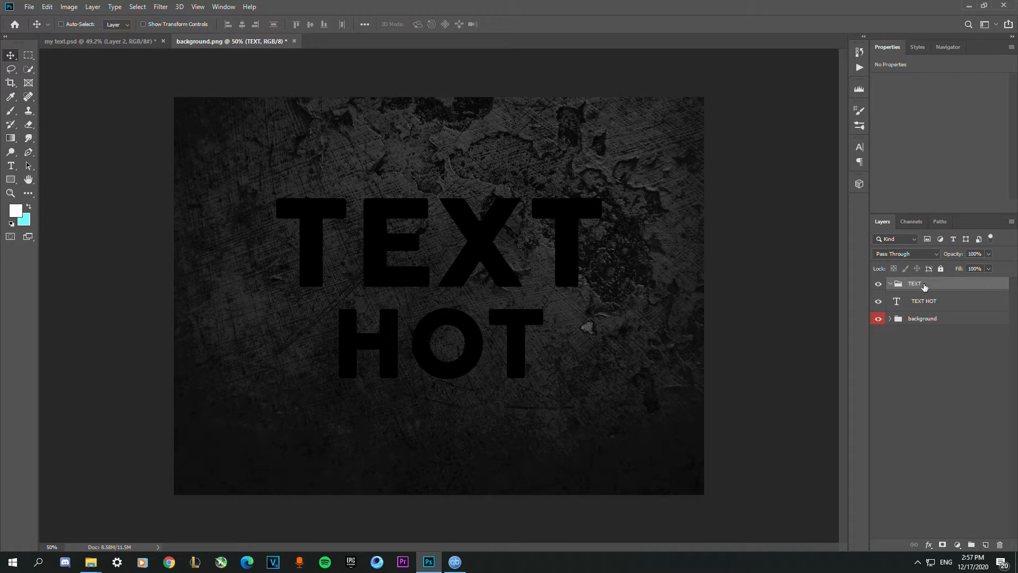
- Move the "TEXT HOT" layer into the "TEXT" group, label the group blue, and select the text layer
drag(942, 303, 941, 288)
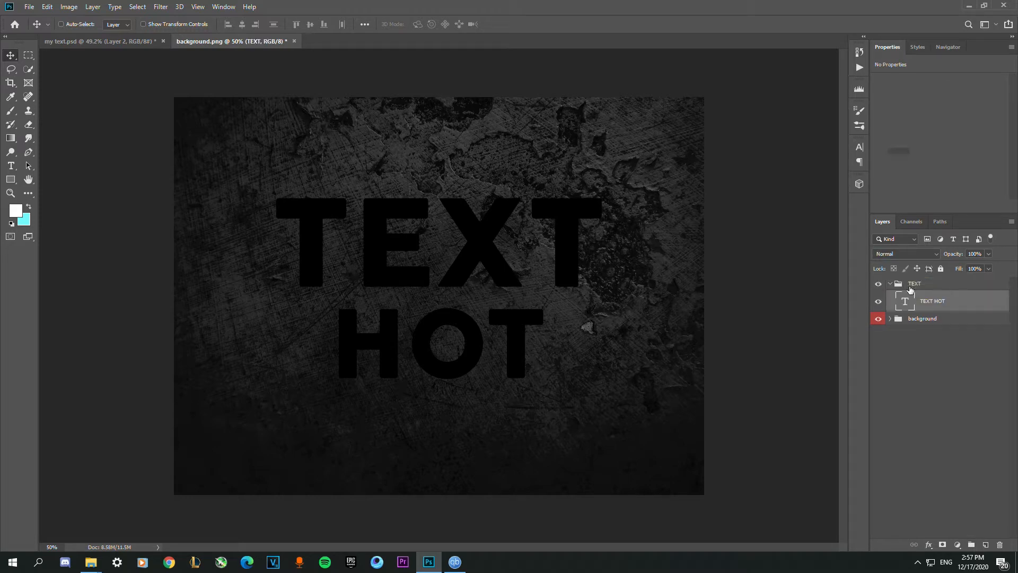
right_click(883, 284)
click(901, 359)
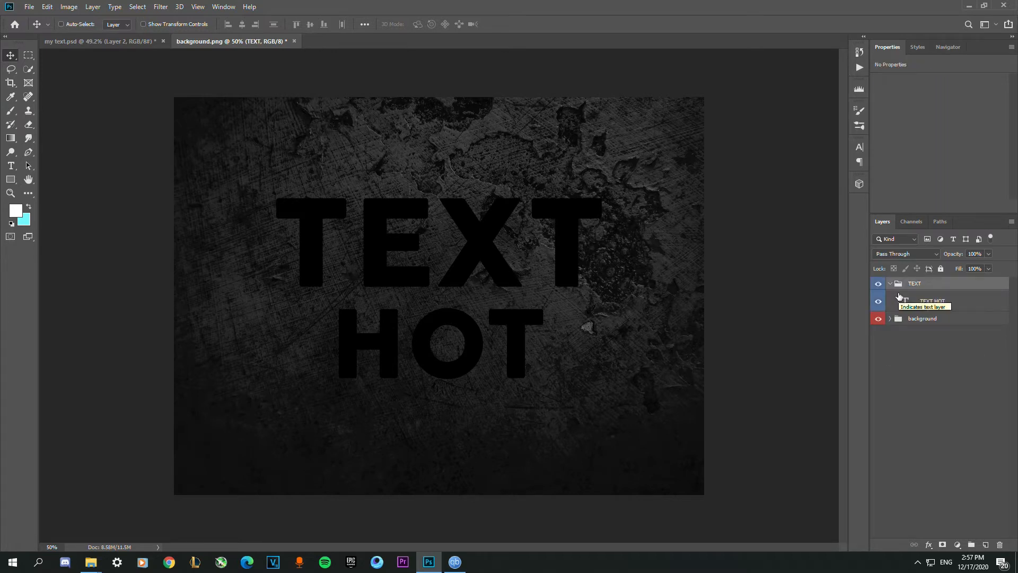
click(943, 309)
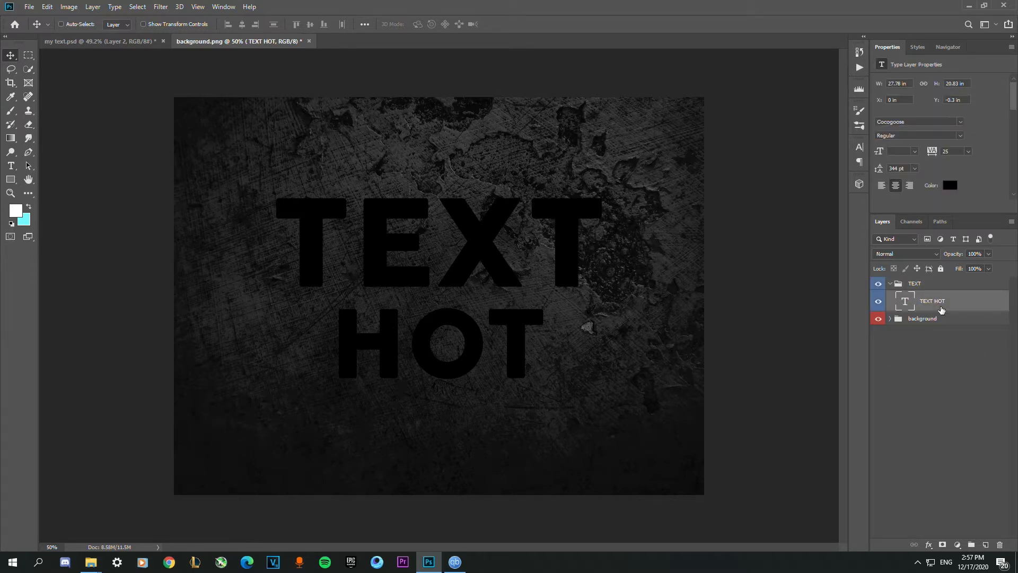
click(948, 47)
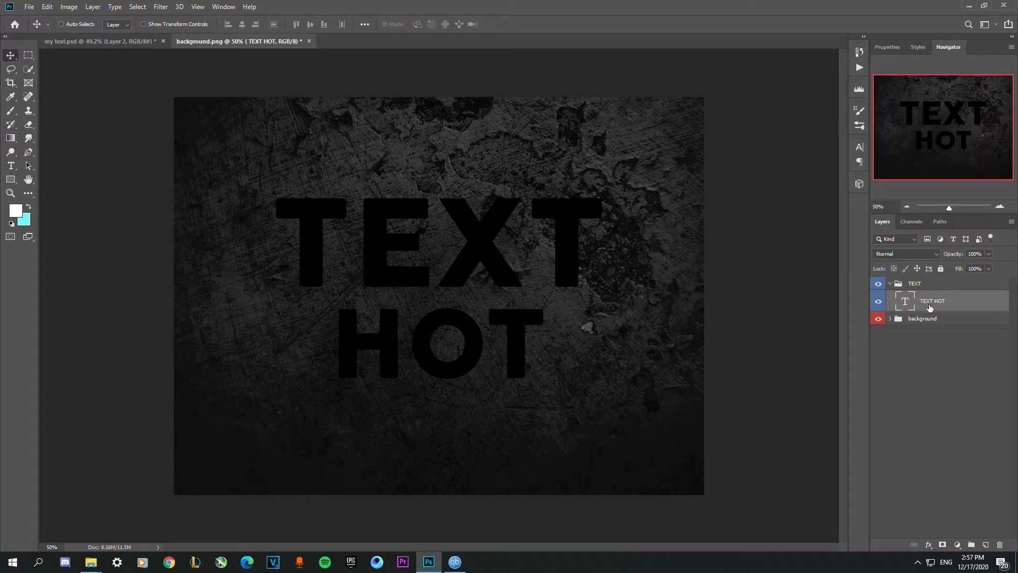
right_click(963, 305)
click(898, 83)
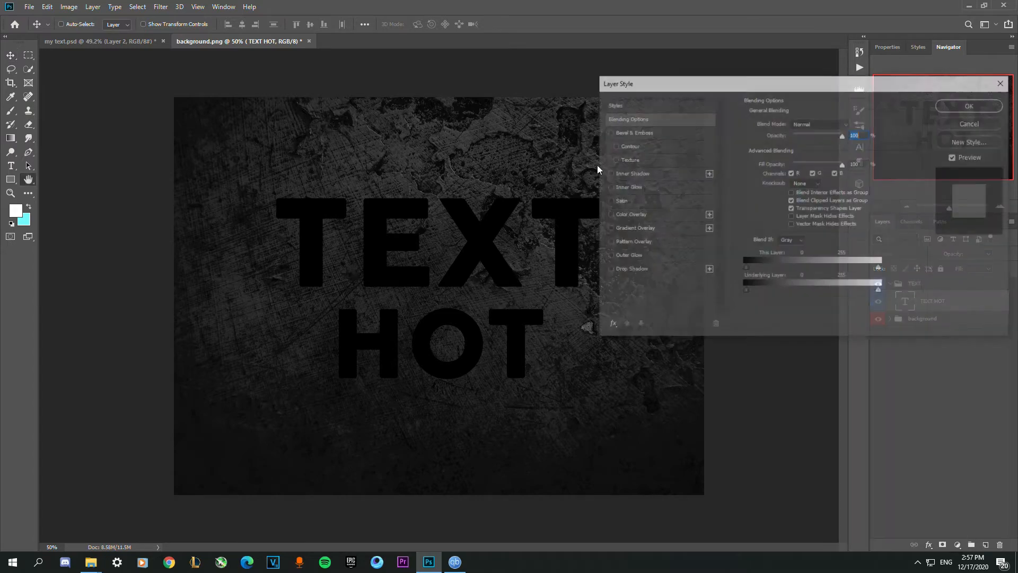
drag(712, 88, 670, 66)
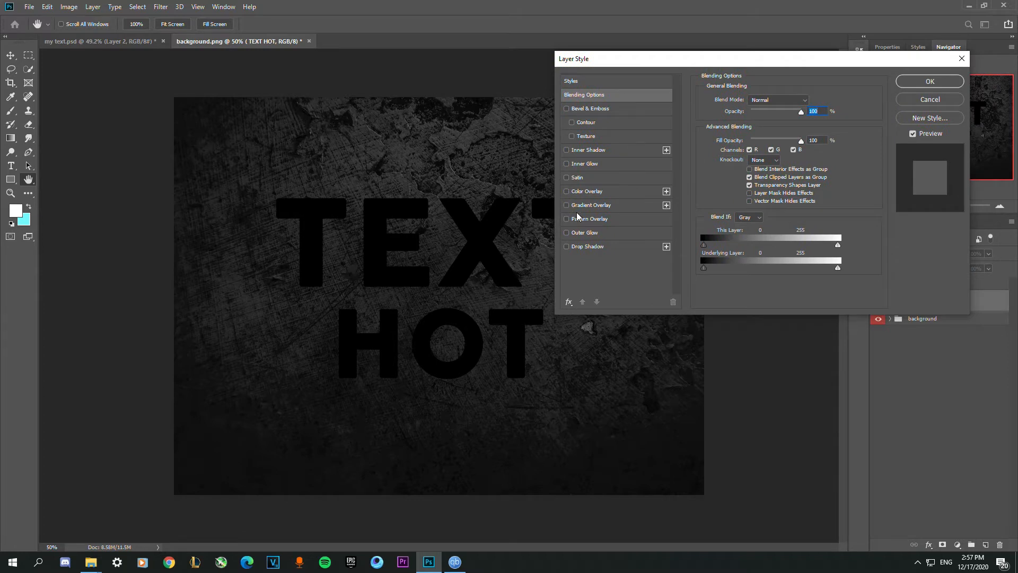
click(598, 220)
click(772, 137)
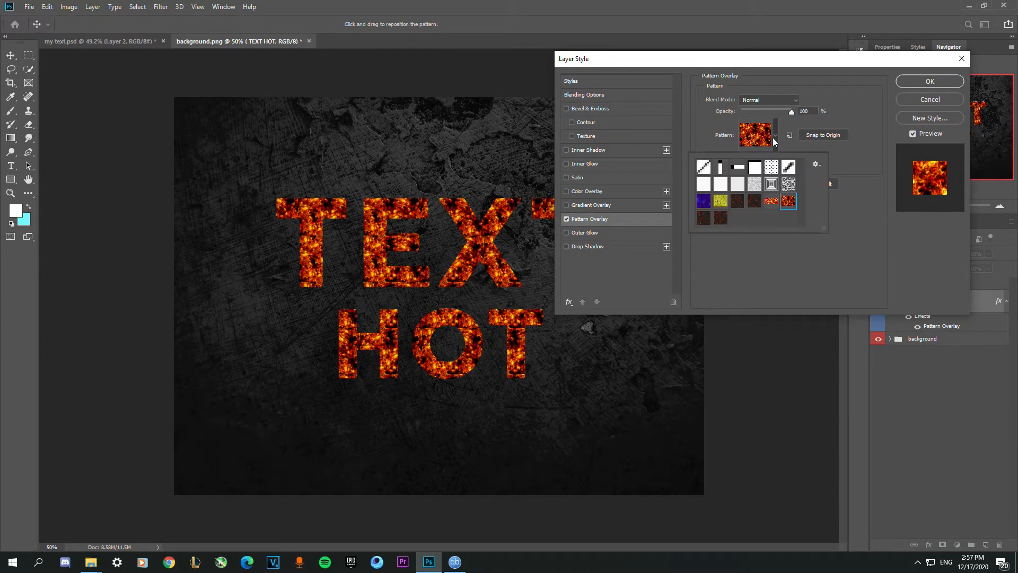
click(738, 200)
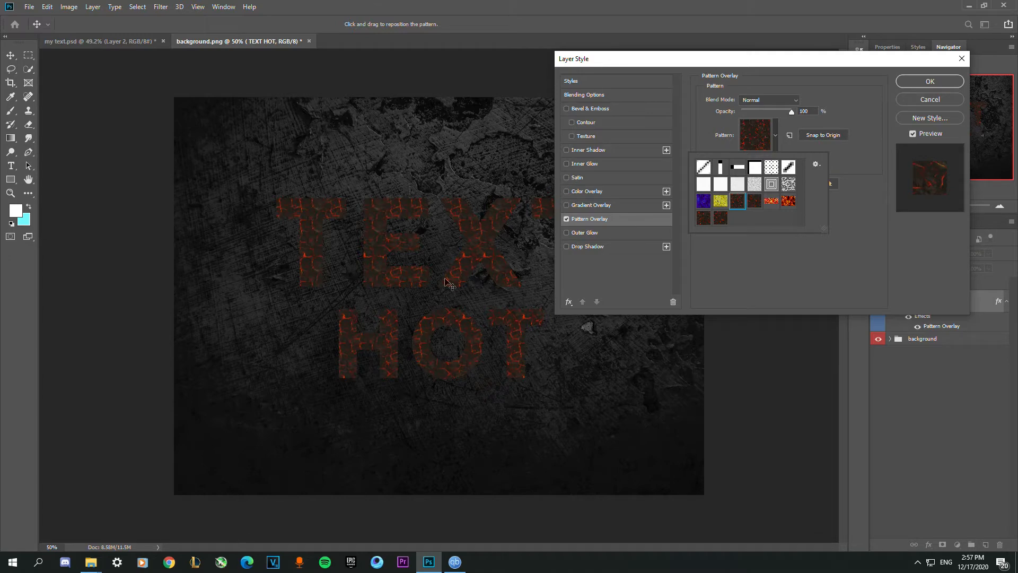
click(929, 101)
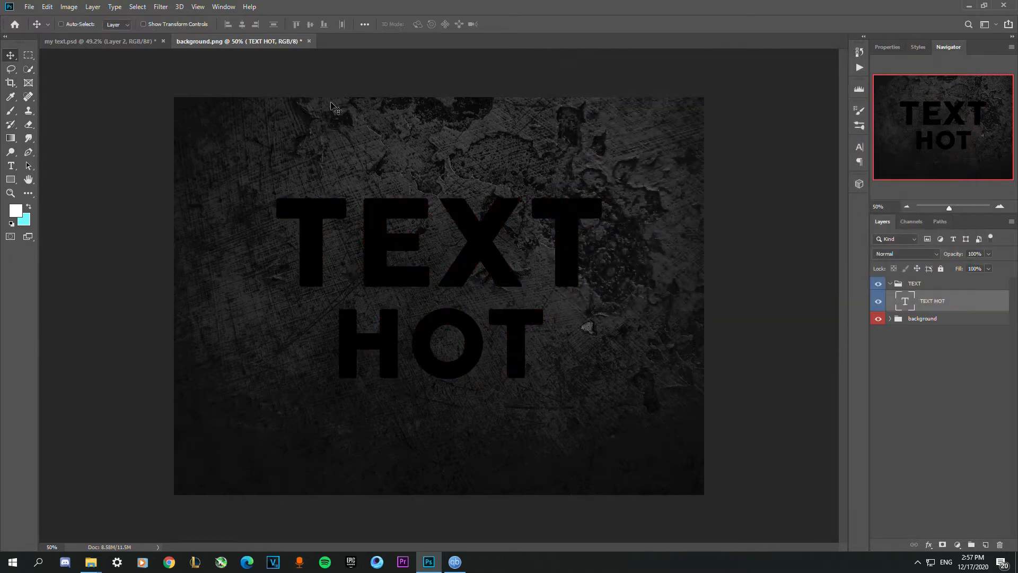
- Open the image "Lava Cracks Wallpaper 1280x800 Lava Cracks" from the "stocks" folder
click(30, 7)
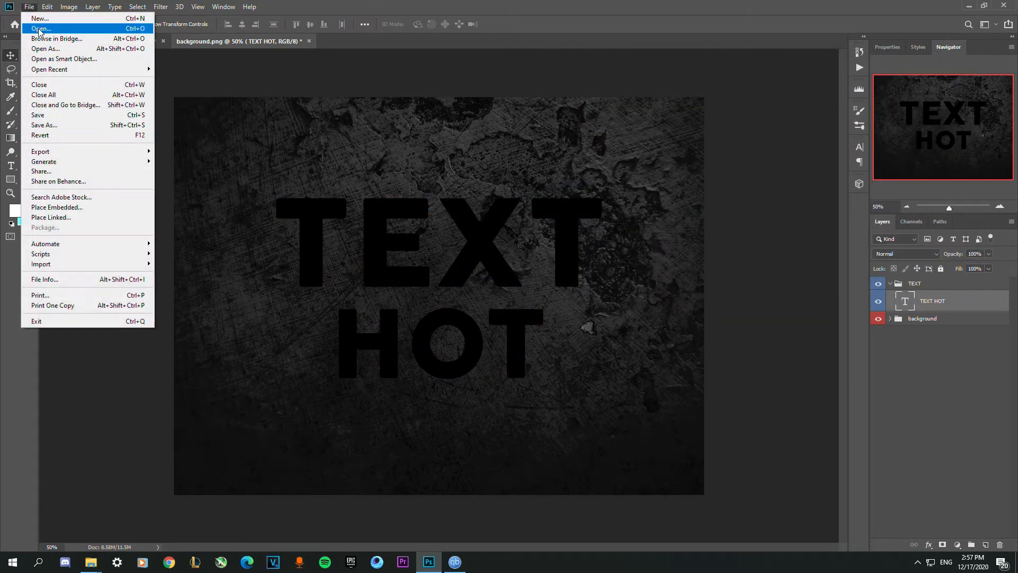
click(39, 29)
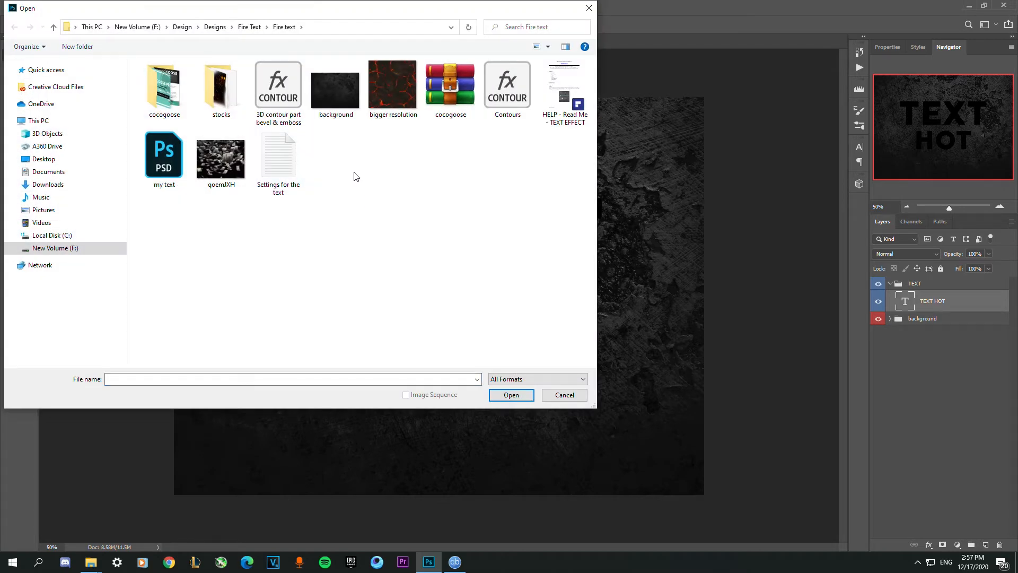
double_click(208, 96)
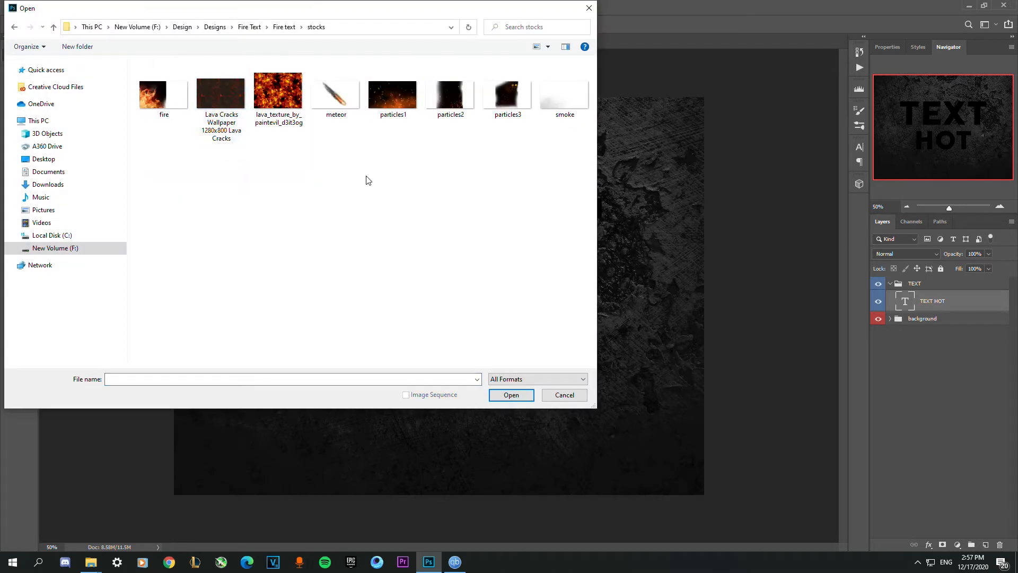
click(218, 102)
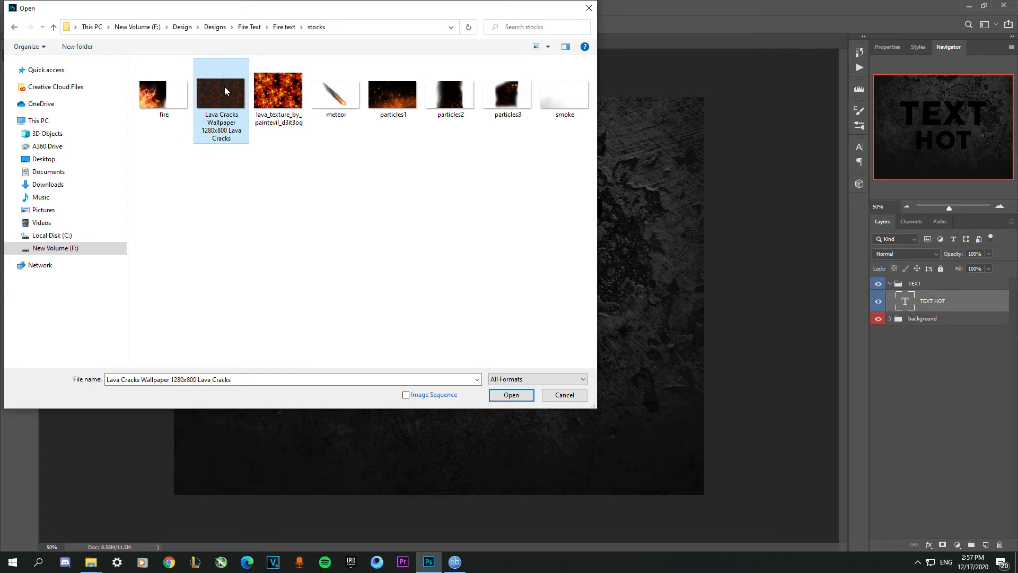
click(515, 395)
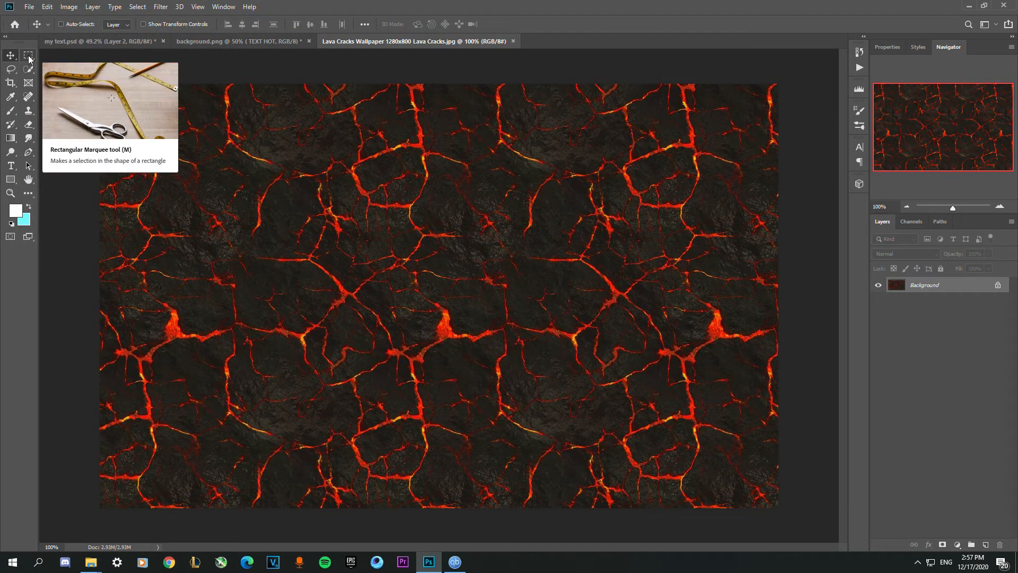
- Crop the lava cracks image to a roughly square area at its centre
key(c)
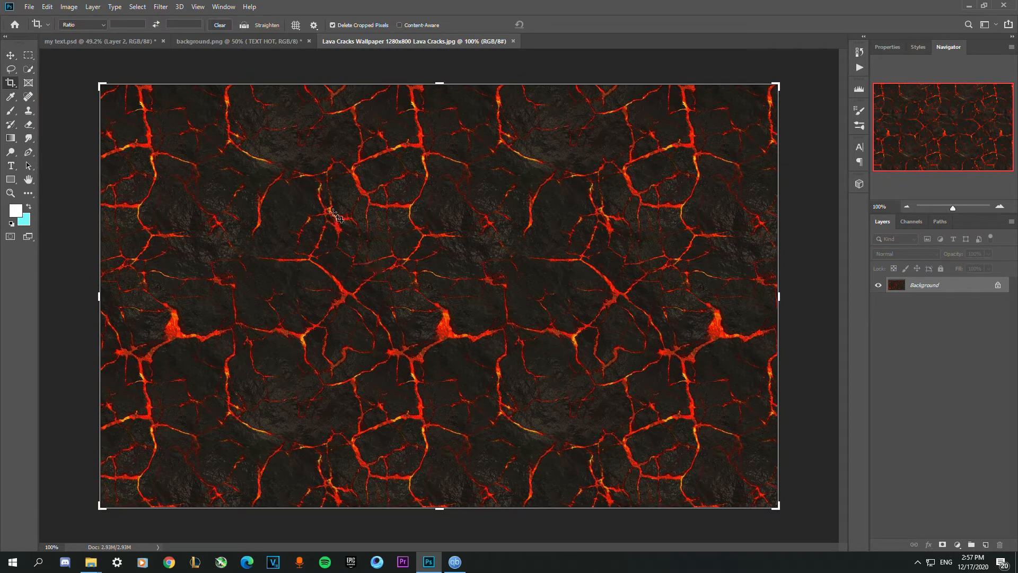
drag(325, 204, 547, 405)
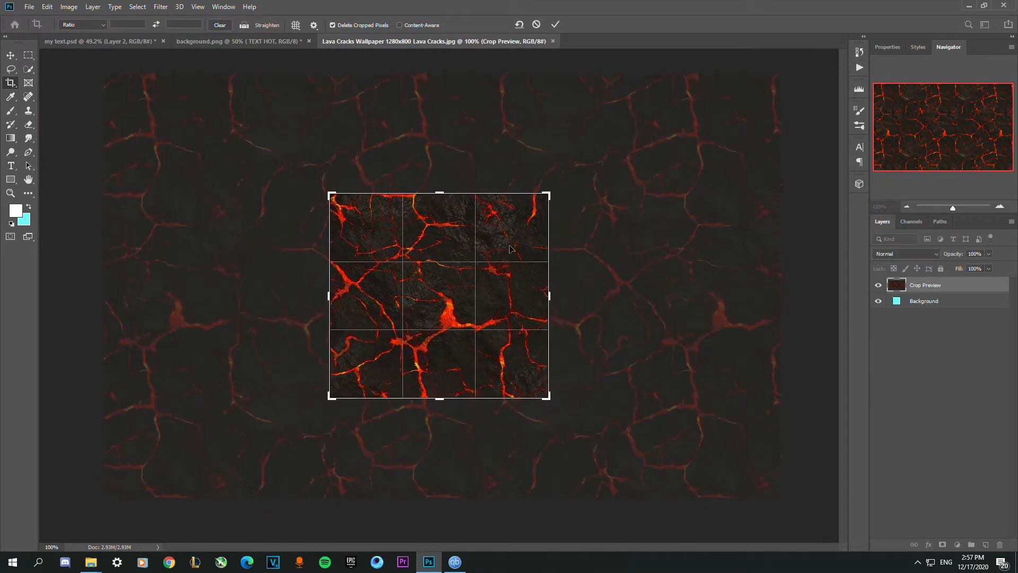
click(552, 26)
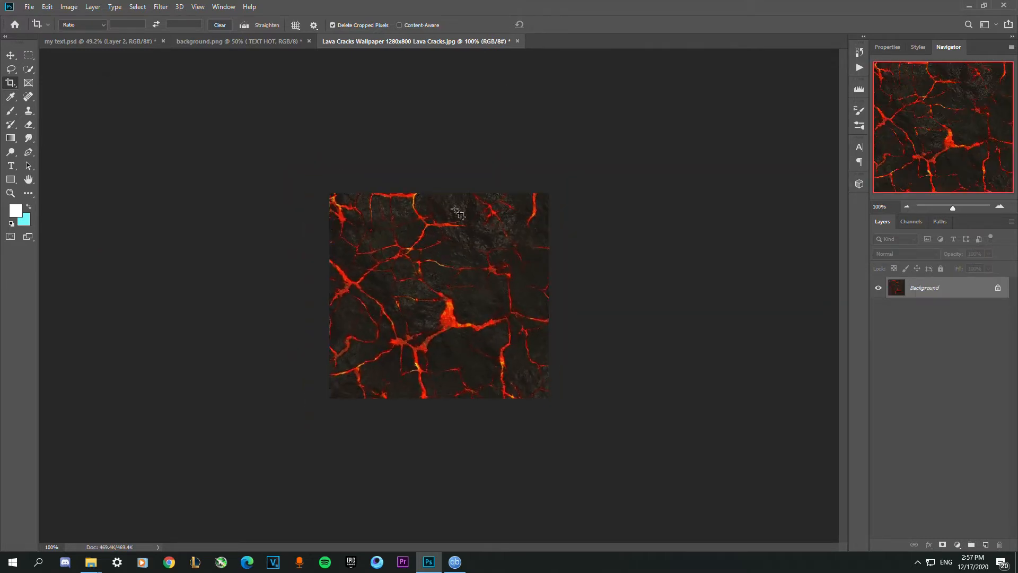
- Define the cropped lava image as a pattern, keeping the name "Lava Cracks Wallpaper 1280x800 Lava Cracks.jpg"
click(47, 7)
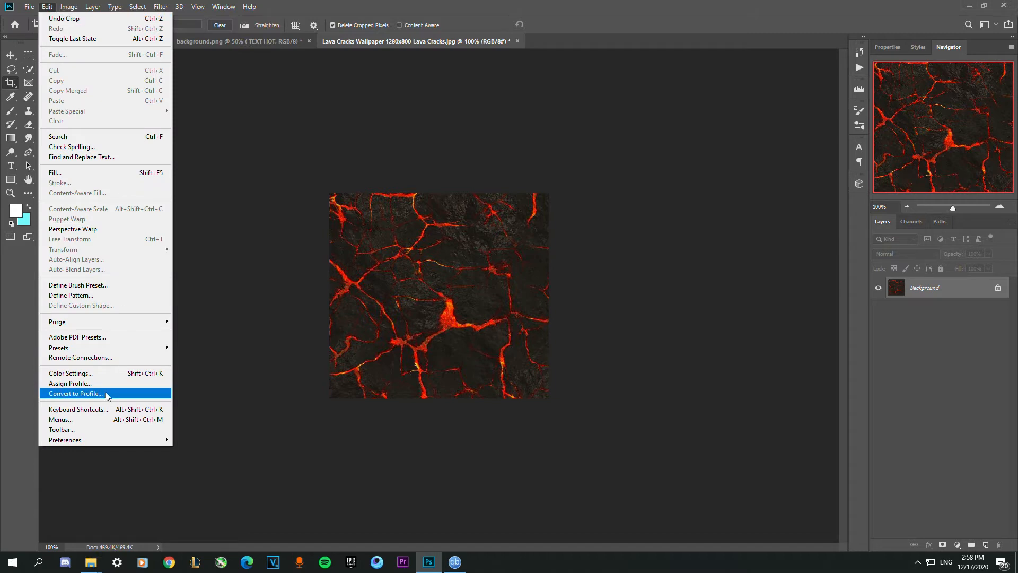
click(71, 295)
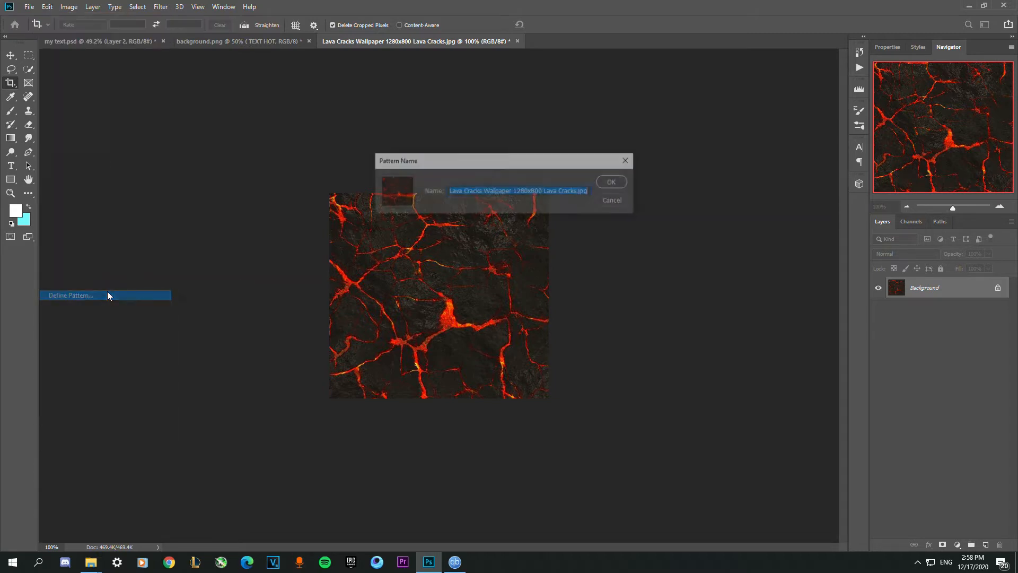
click(610, 183)
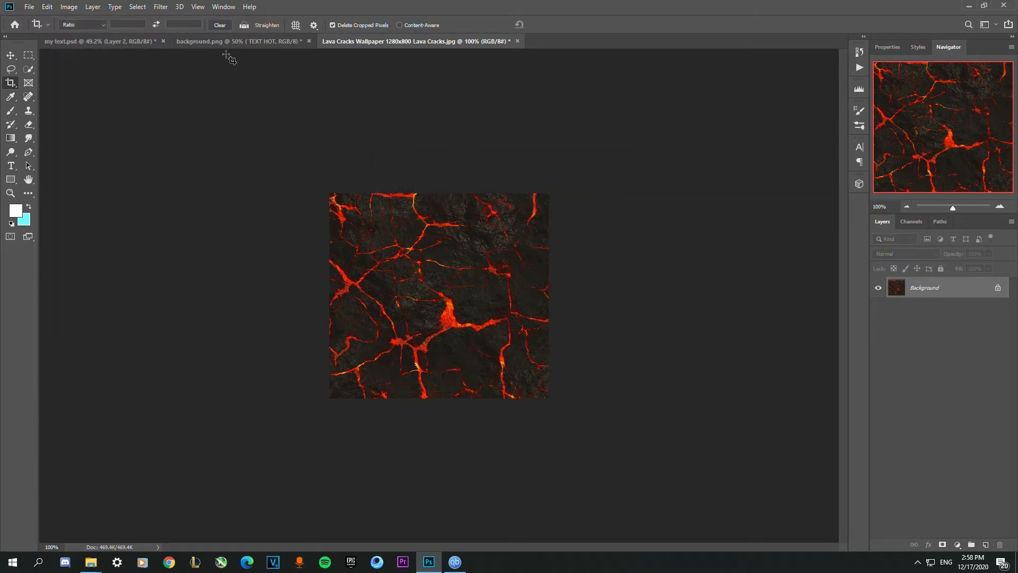
- In background.png, give the "TEXT HOT" layer a Pattern Overlay, try the newly defined pattern, and choose the existing dark lava-cracks pattern beside the yellow one
click(183, 43)
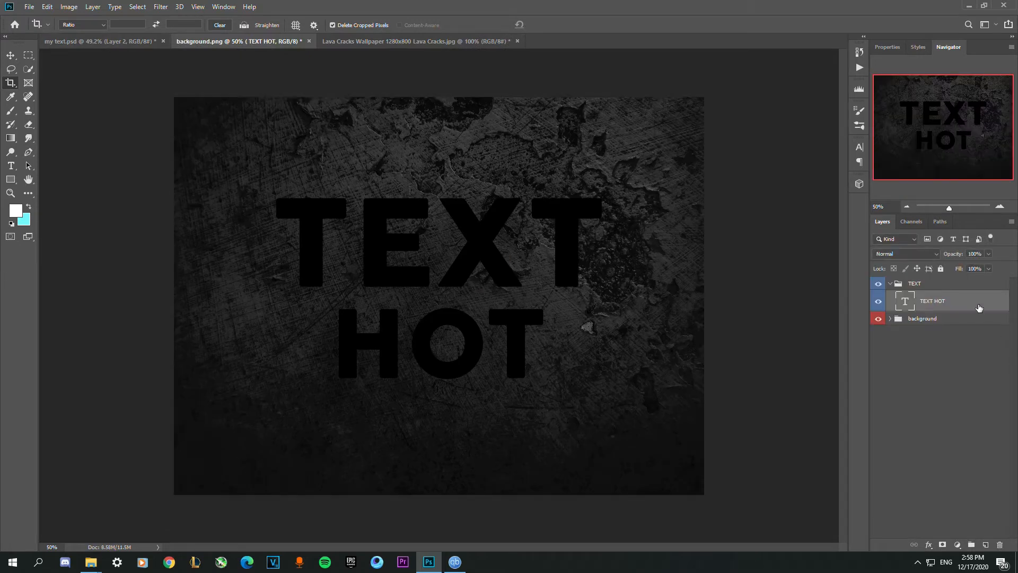
right_click(979, 308)
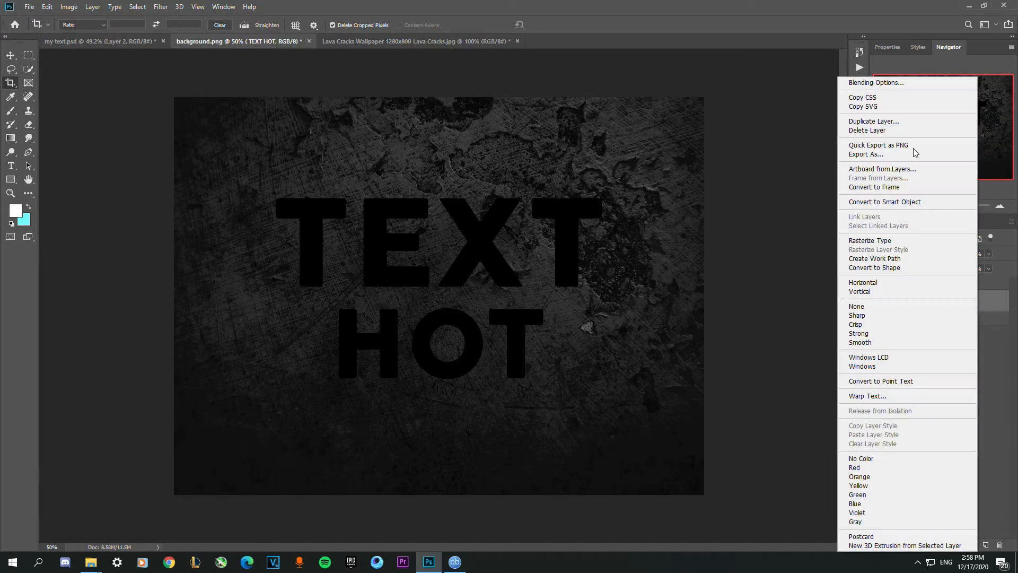
click(902, 83)
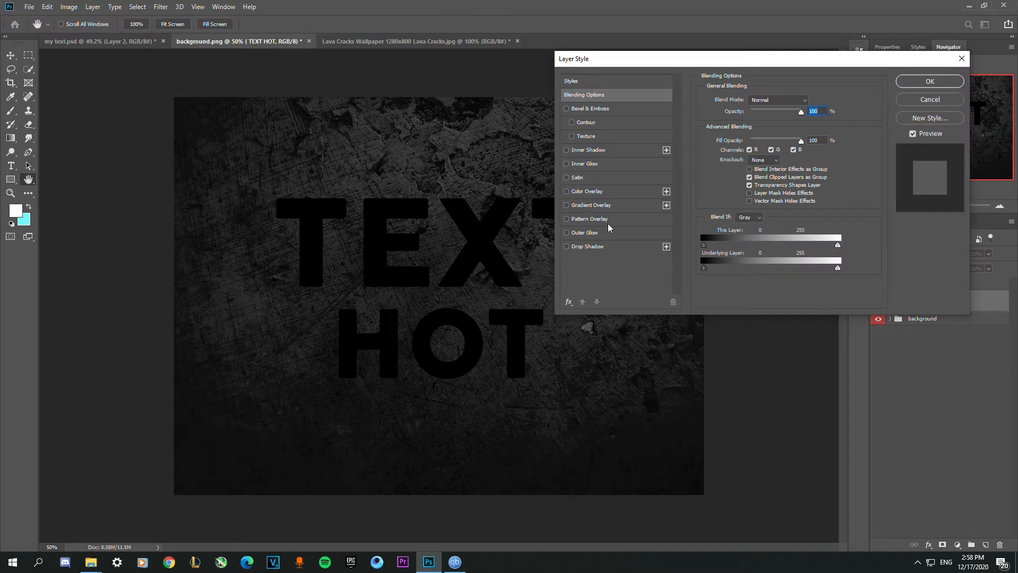
click(588, 219)
click(778, 136)
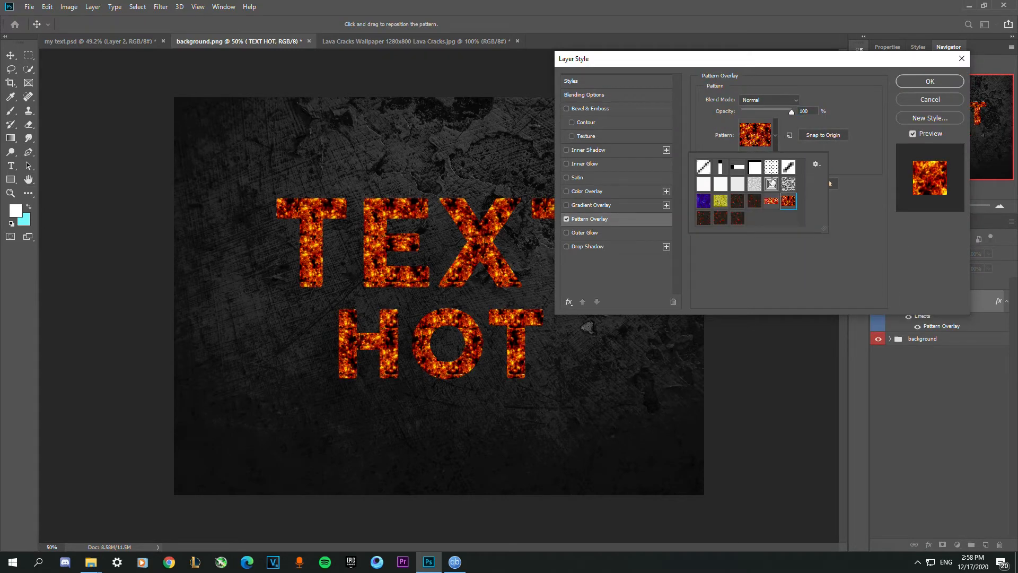
click(742, 217)
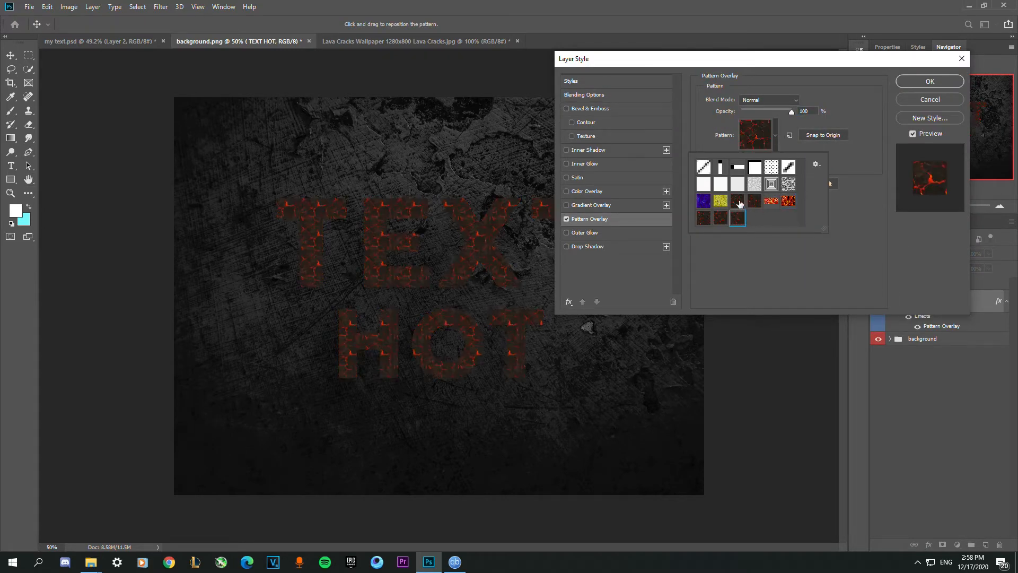
click(740, 203)
click(774, 283)
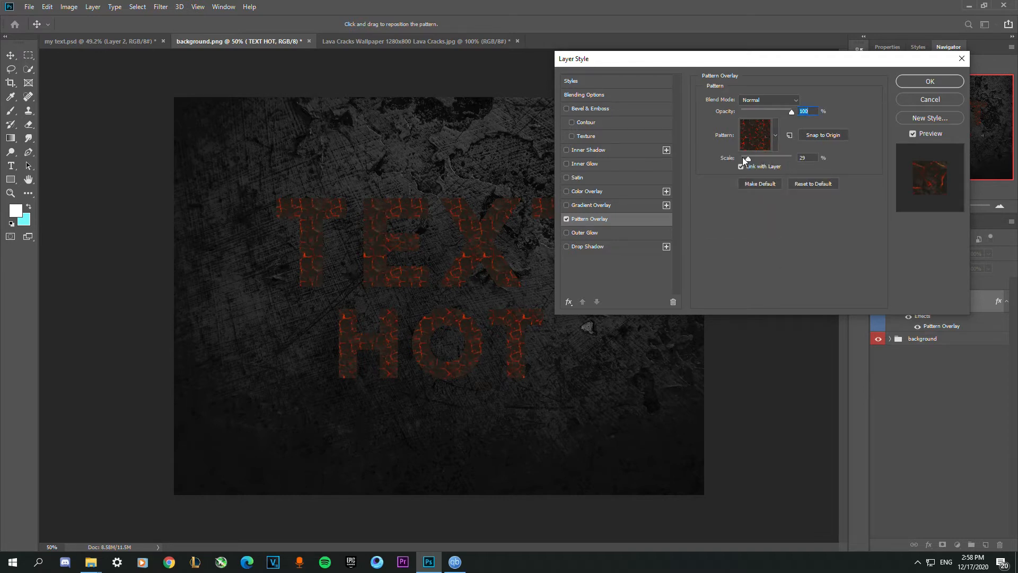
- Try Pattern Overlay scales of 47%, 57% and 100% on the text, and settle on 69%
drag(749, 157, 753, 157)
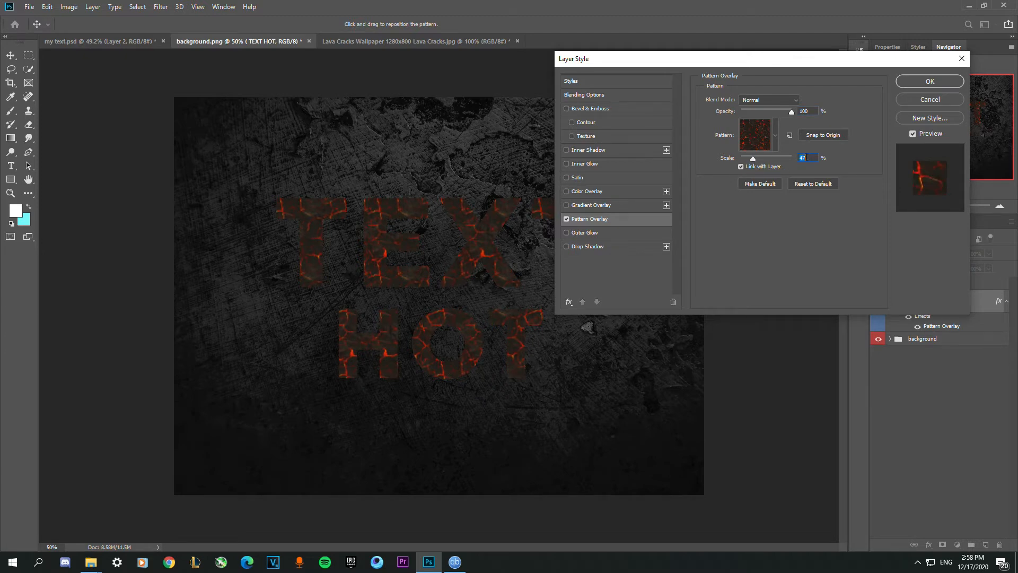
text(57)
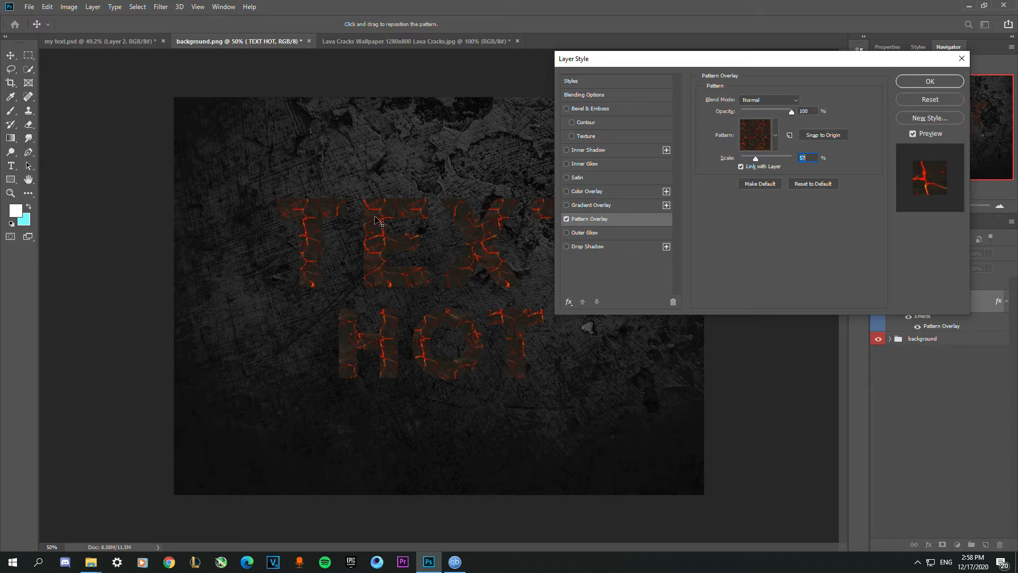
key(alt)
text(100)
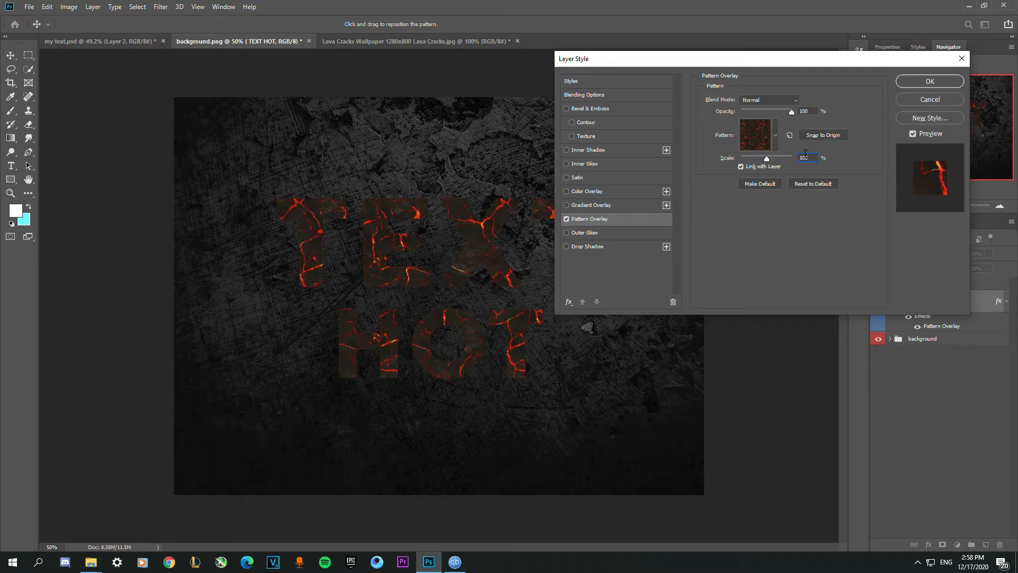
drag(766, 158, 759, 157)
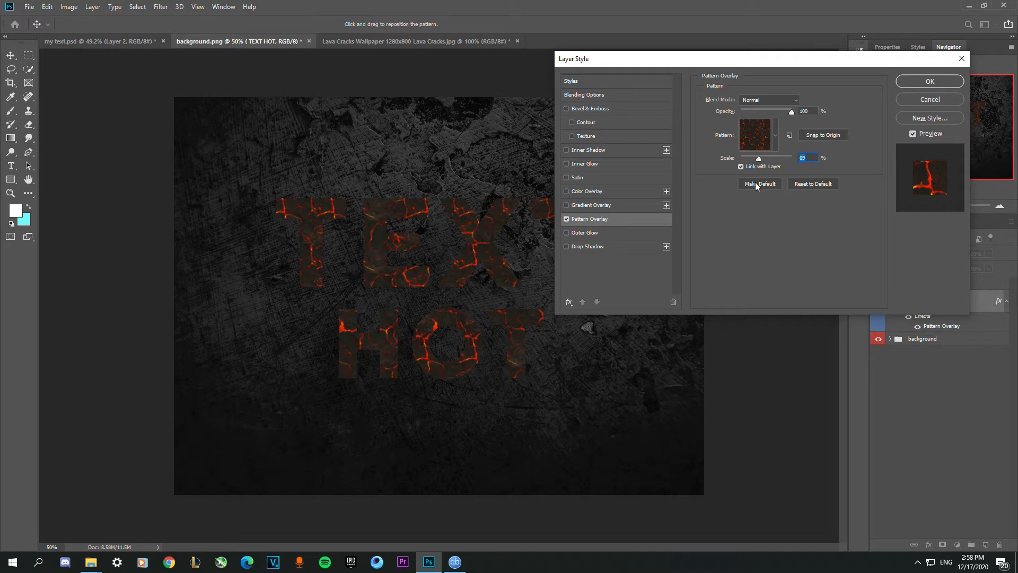
- Enable the orange Color Dodge Outer Glow on the text layer and look through its contour presets and their options
click(634, 239)
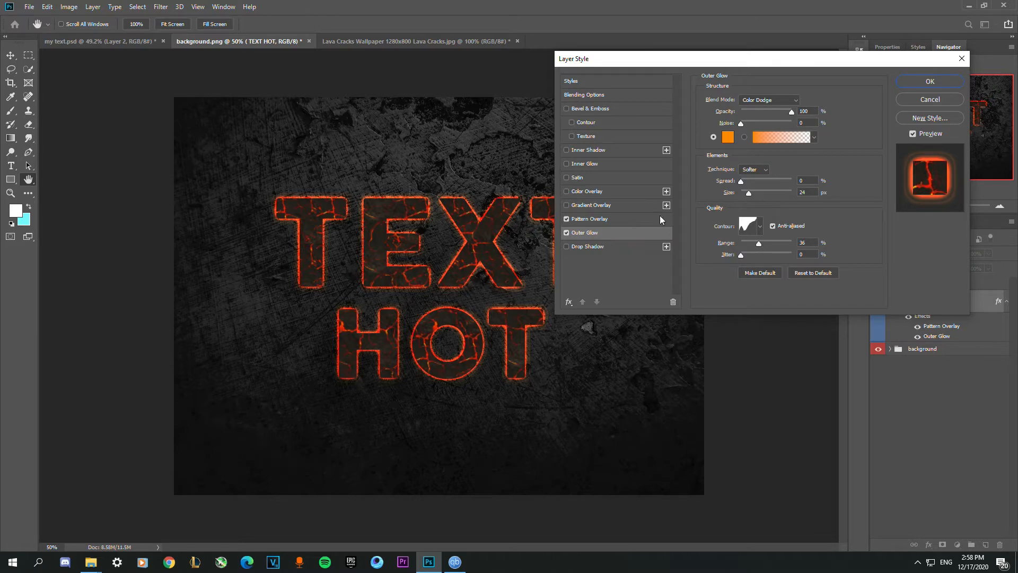
click(762, 229)
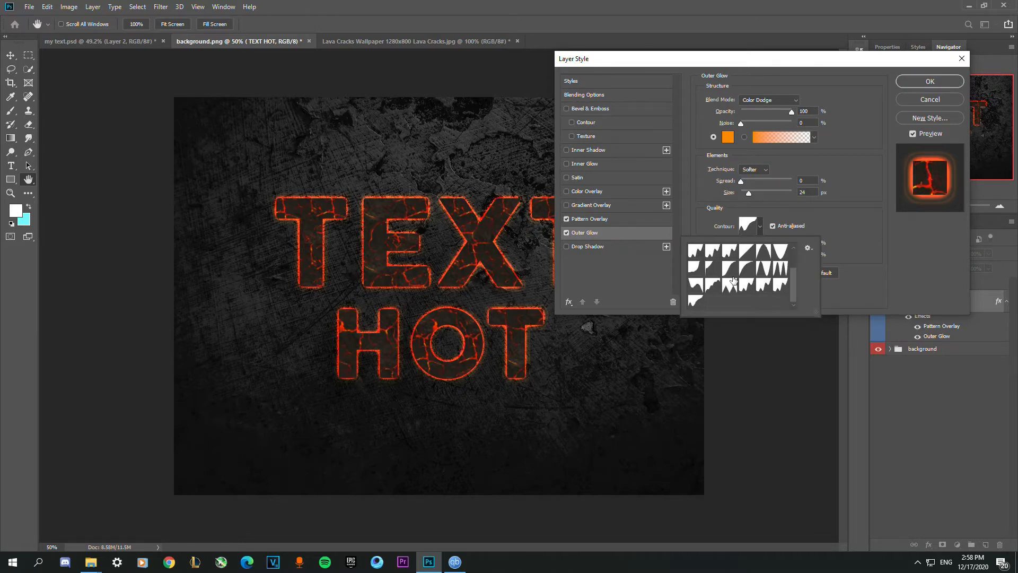
scroll(712, 274, up, 2)
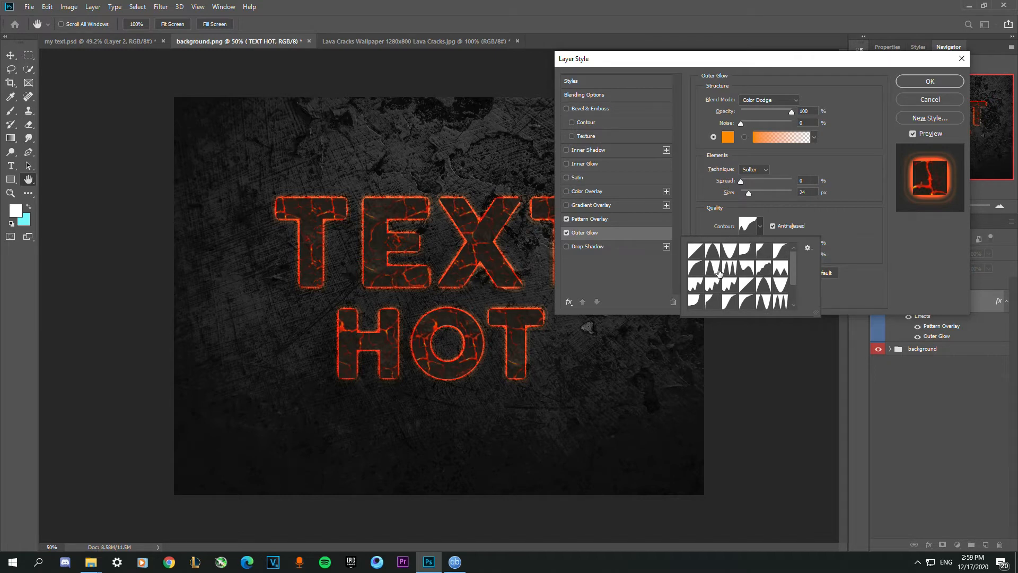
click(847, 228)
click(760, 227)
click(808, 249)
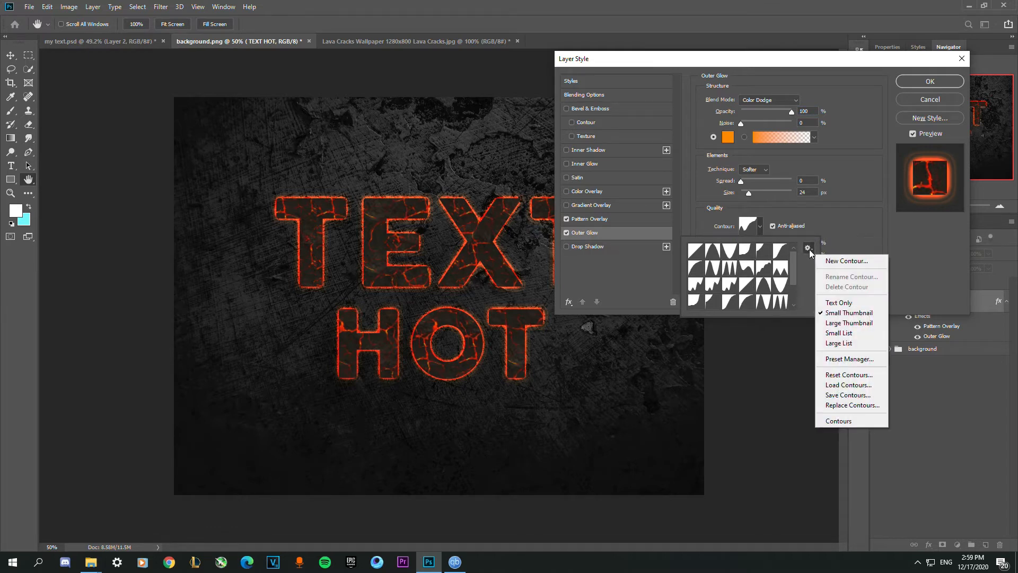
click(840, 242)
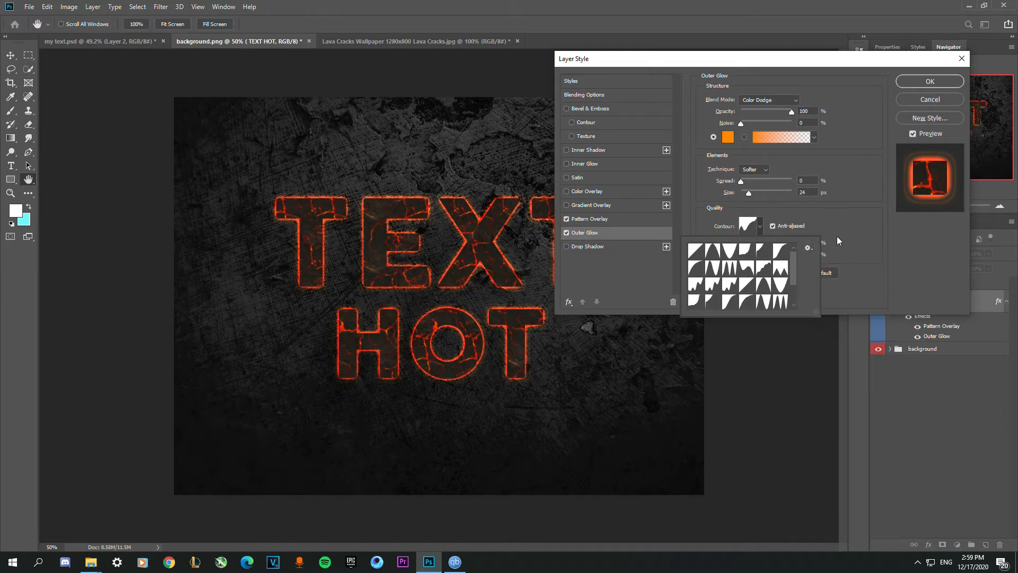
- Load the "Contours" file into the Outer Glow contour presets and choose the last contour in the set
click(808, 247)
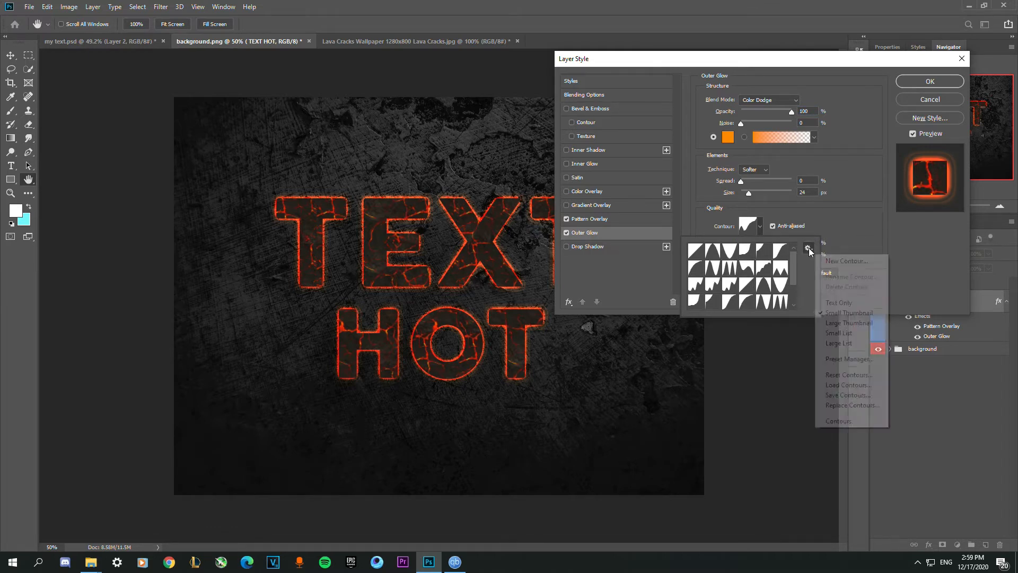
click(851, 384)
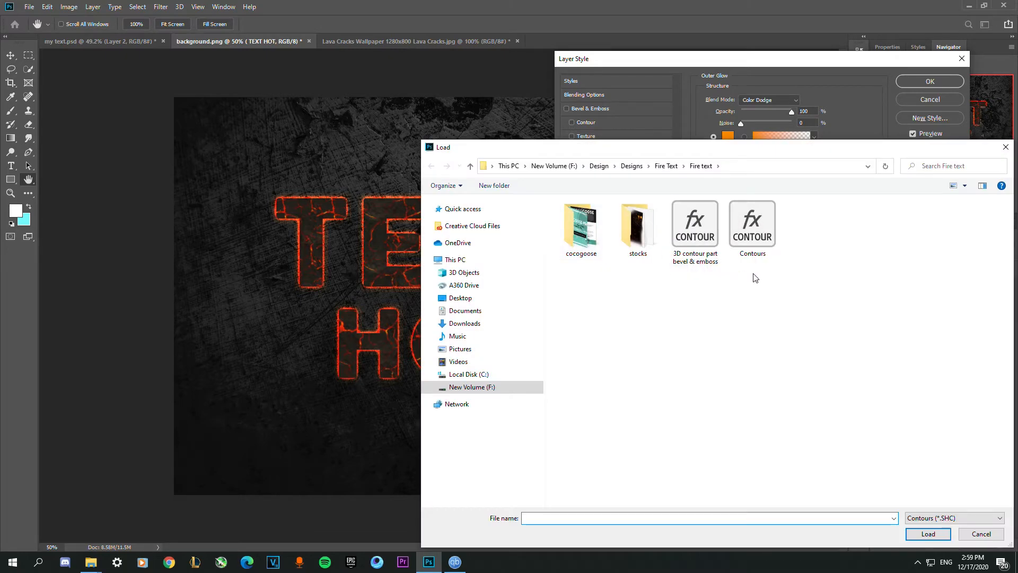
click(757, 236)
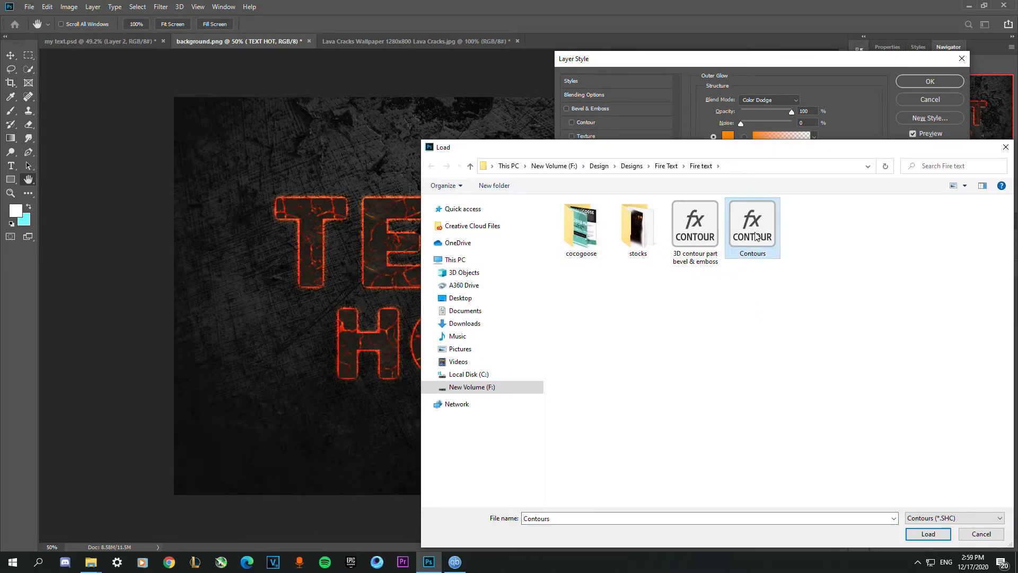
click(947, 534)
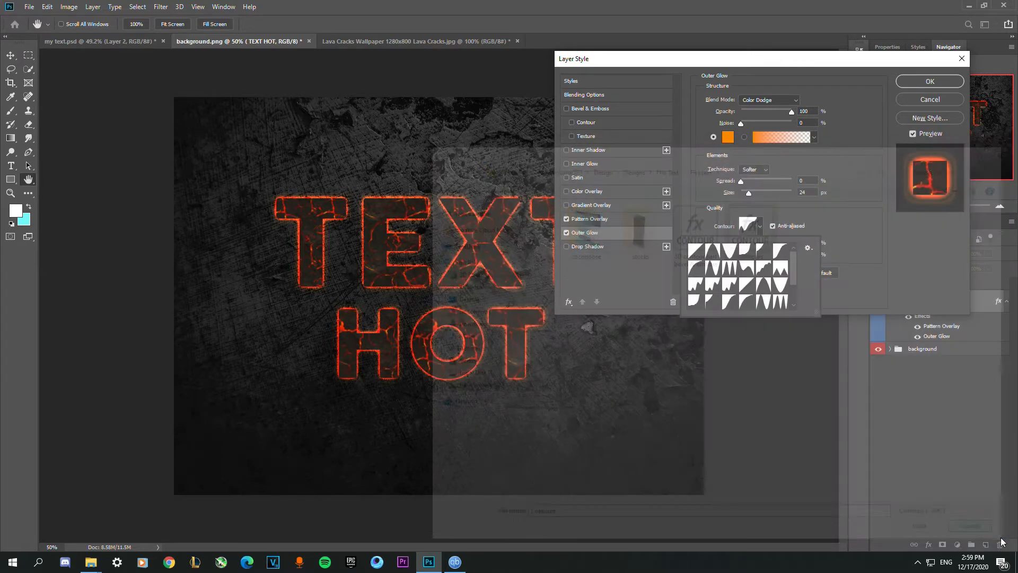
click(697, 213)
click(753, 228)
click(696, 306)
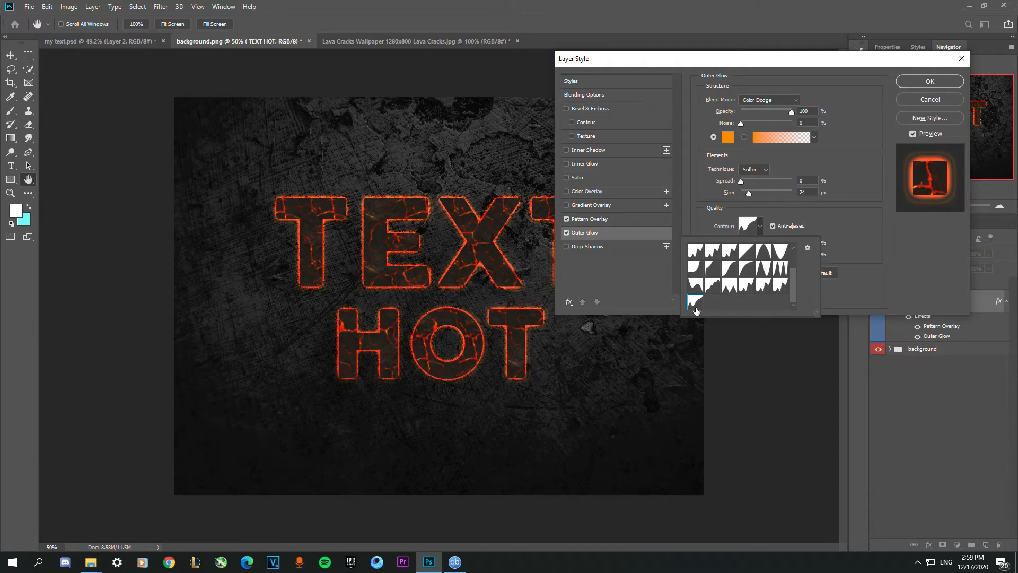
click(886, 214)
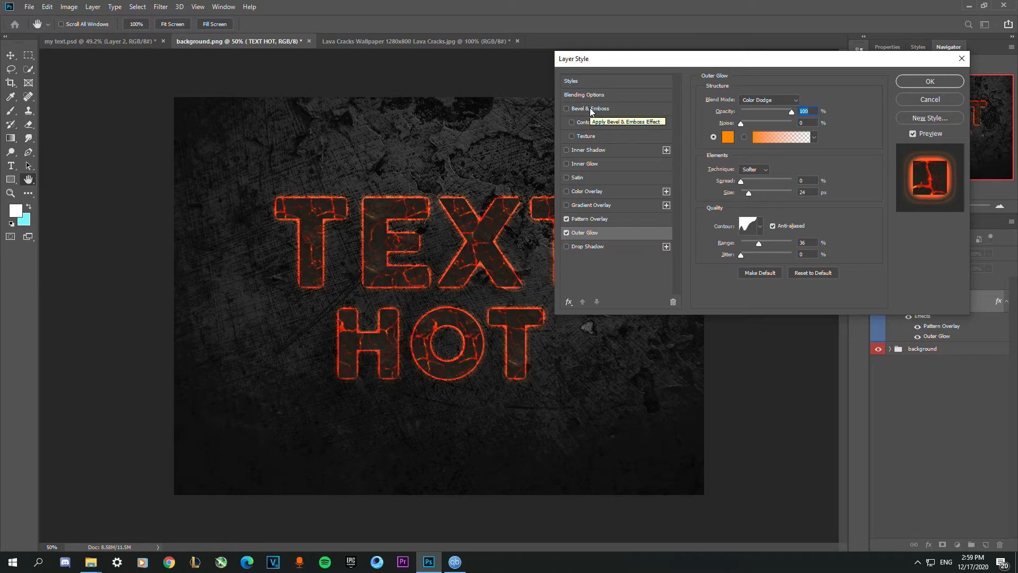
- Turn off Outer Glow on the "TEXT HOT" layer, enable Inner Glow and Bevel & Emboss with their existing settings, and apply the style
drag(670, 59, 580, 91)
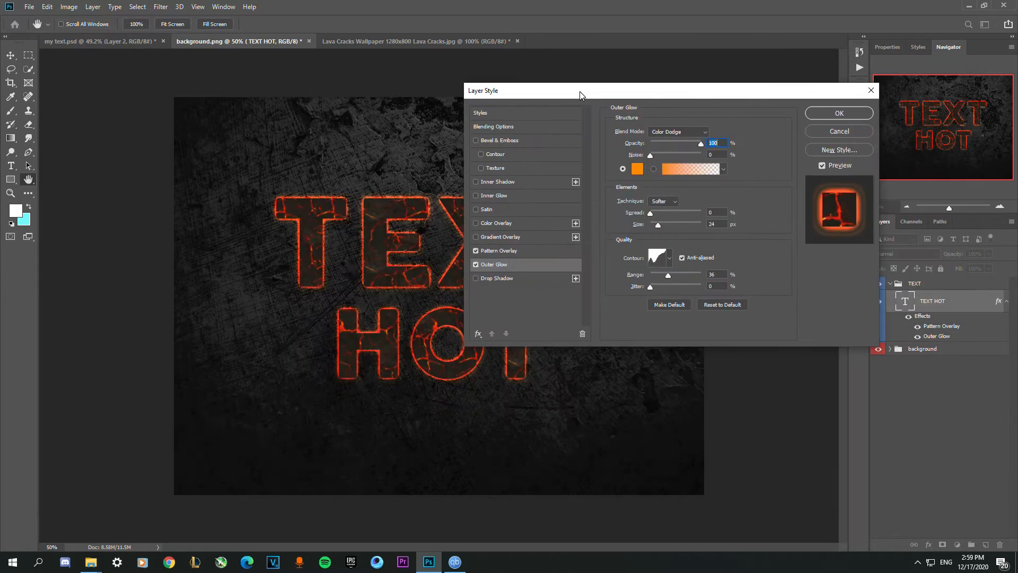
click(475, 265)
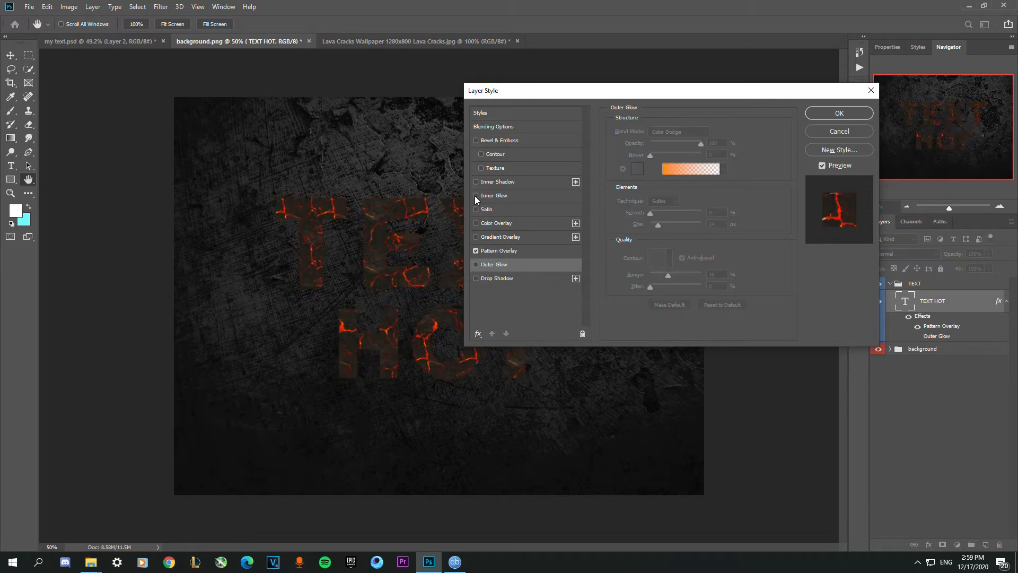
click(476, 196)
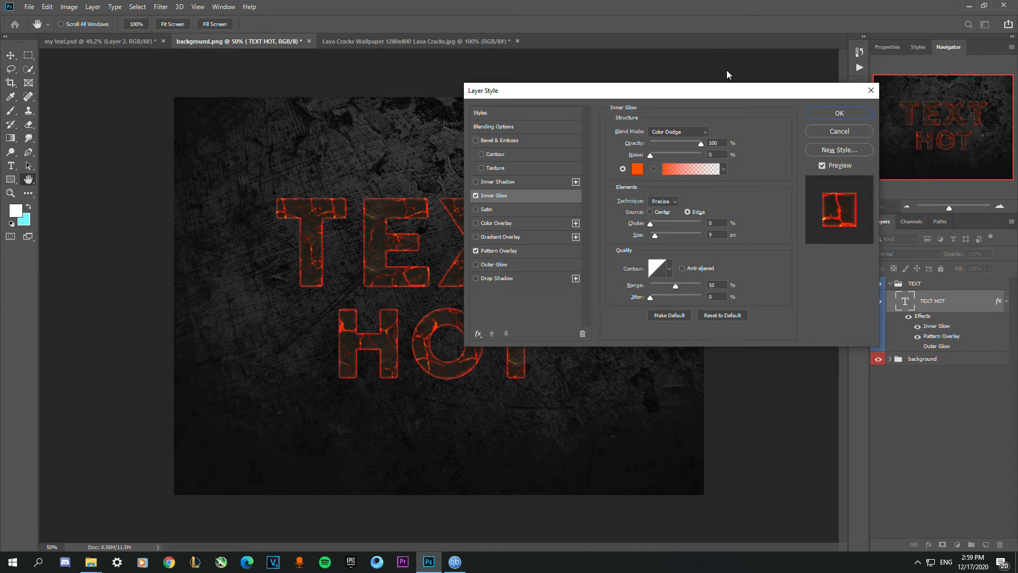
click(476, 141)
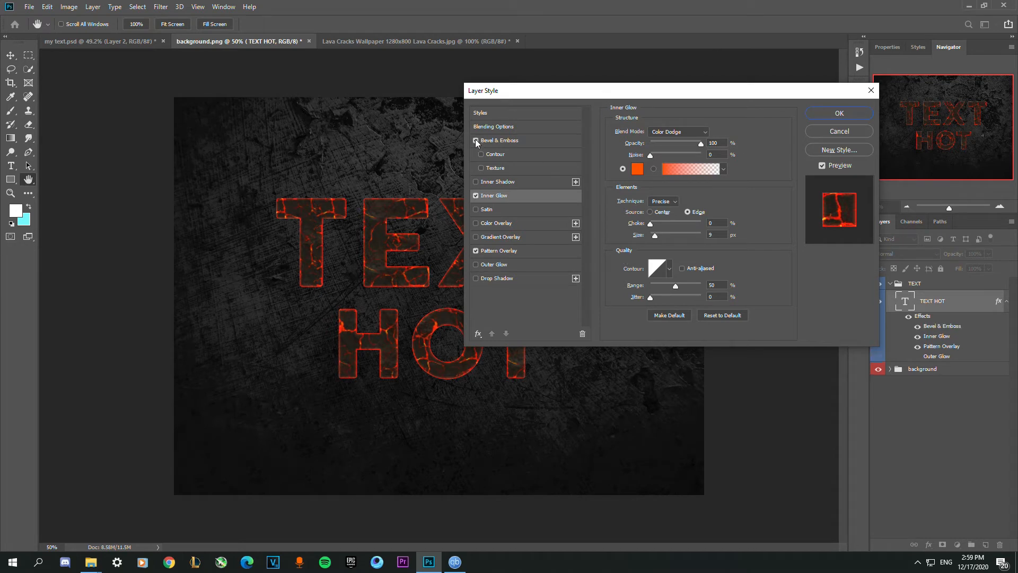
click(524, 141)
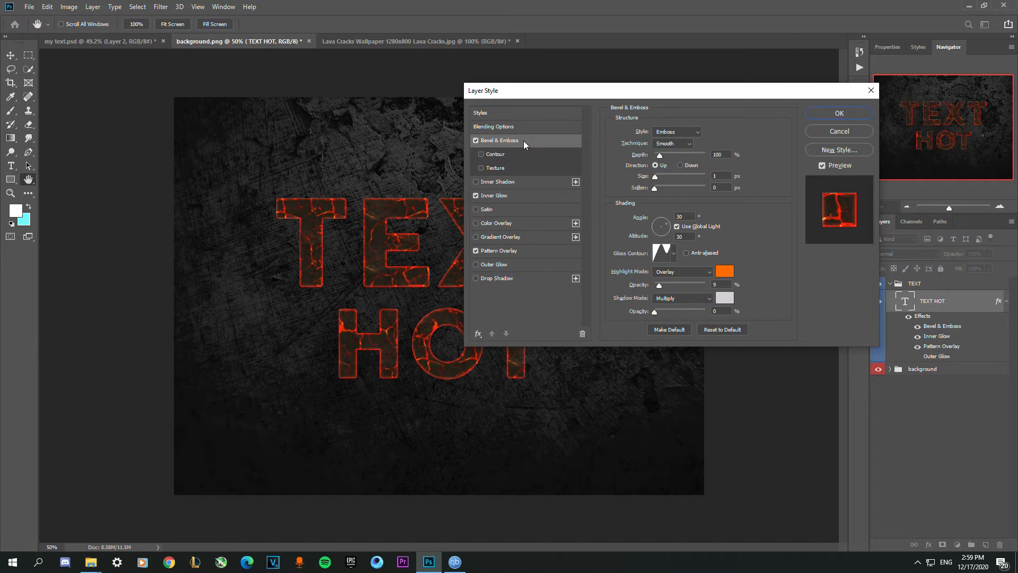
click(475, 141)
click(475, 141)
click(839, 113)
- Duplicate the "TEXT HOT" layer and place the copy beneath the original inside the TEXT group
key(c)
key(ctrl+plus)
scroll(389, 233, up, 2)
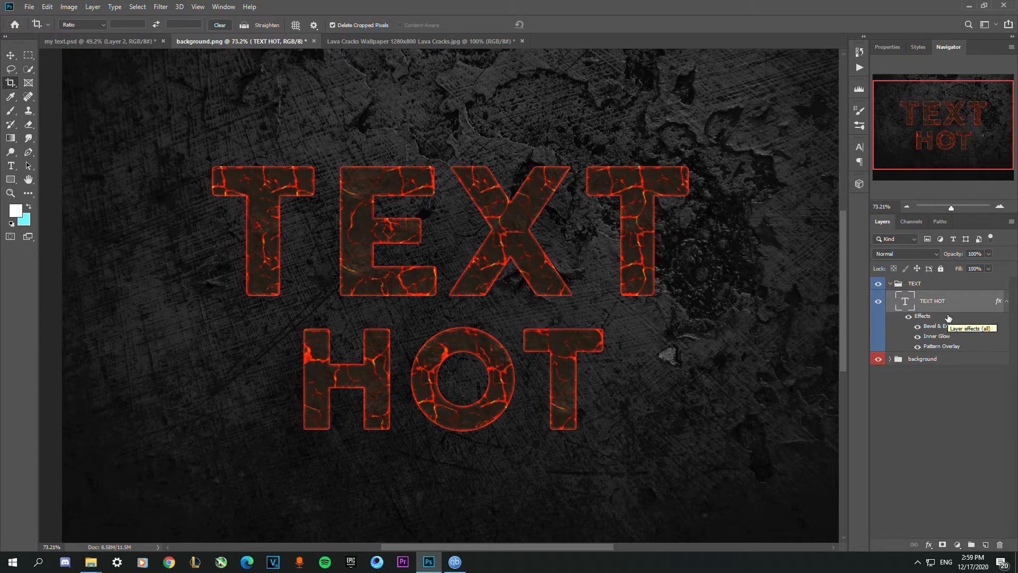
key(ctrl+j)
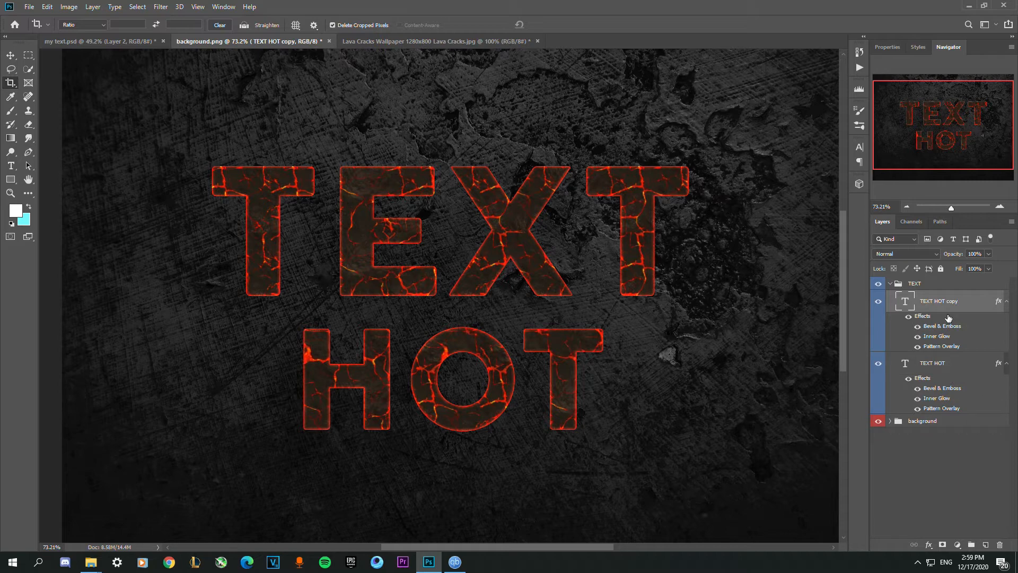
key(ctrl+z)
key(ctrl+j)
drag(968, 310, 966, 407)
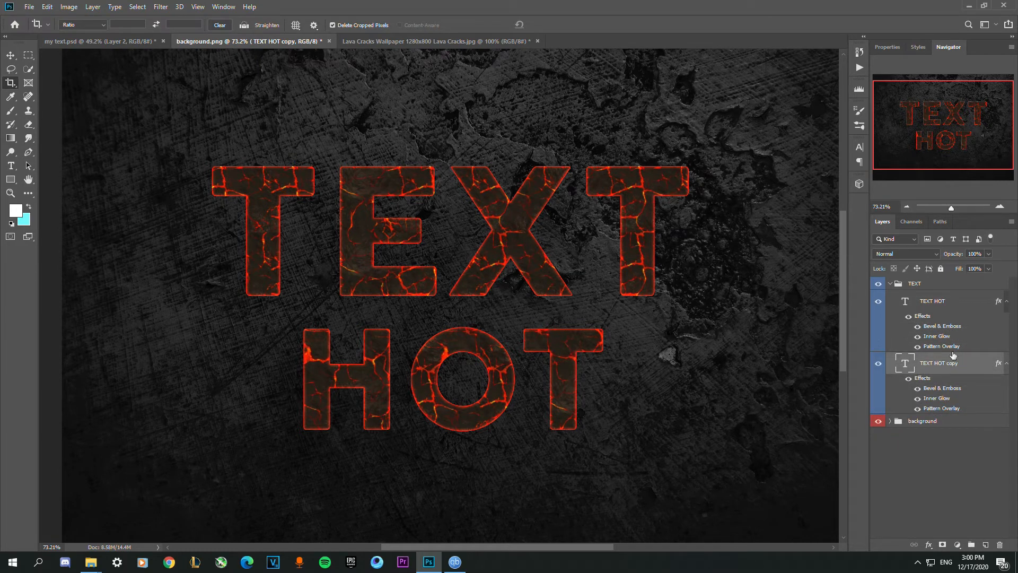
- Hide the original "TEXT HOT" layer, then turn off the copy's Inner Glow and switch its Pattern Overlay to the bright fire pattern
click(879, 300)
double_click(977, 364)
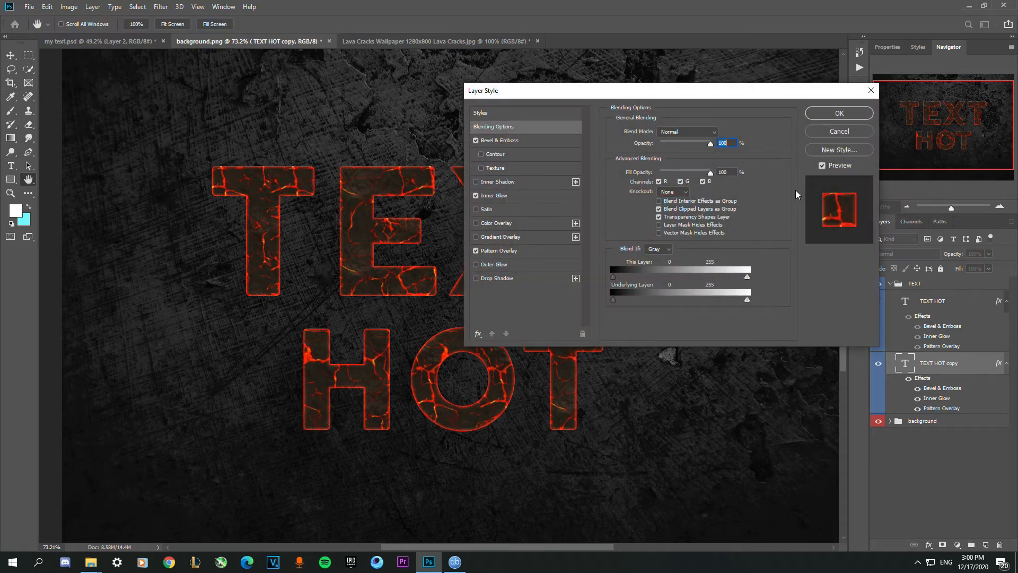
click(476, 197)
click(520, 251)
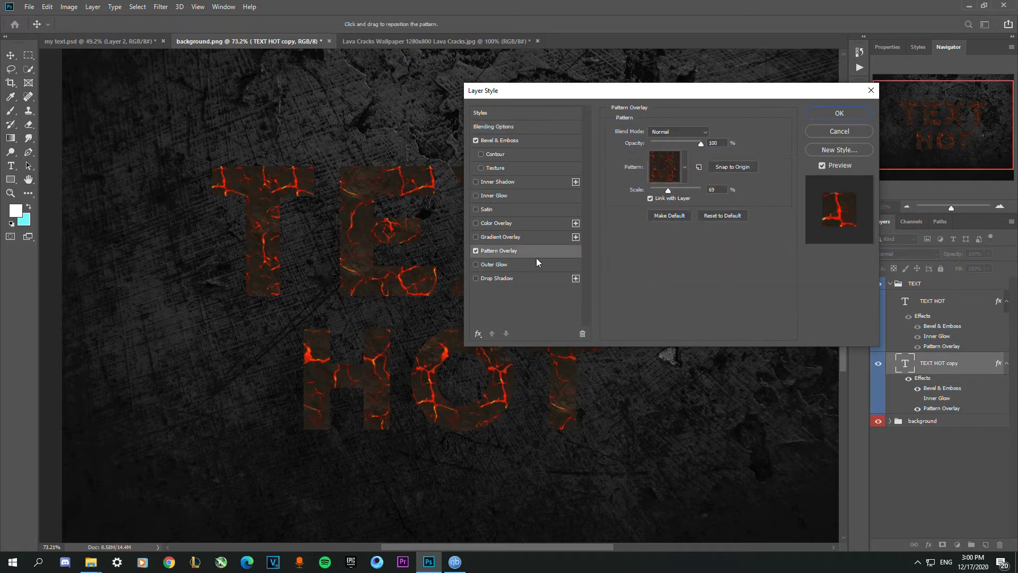
click(685, 166)
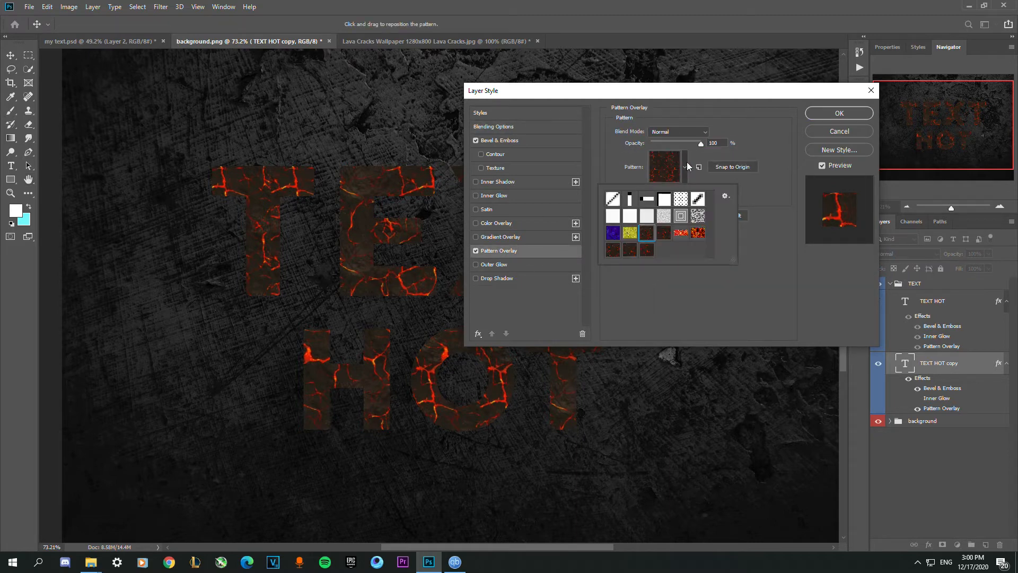
click(698, 234)
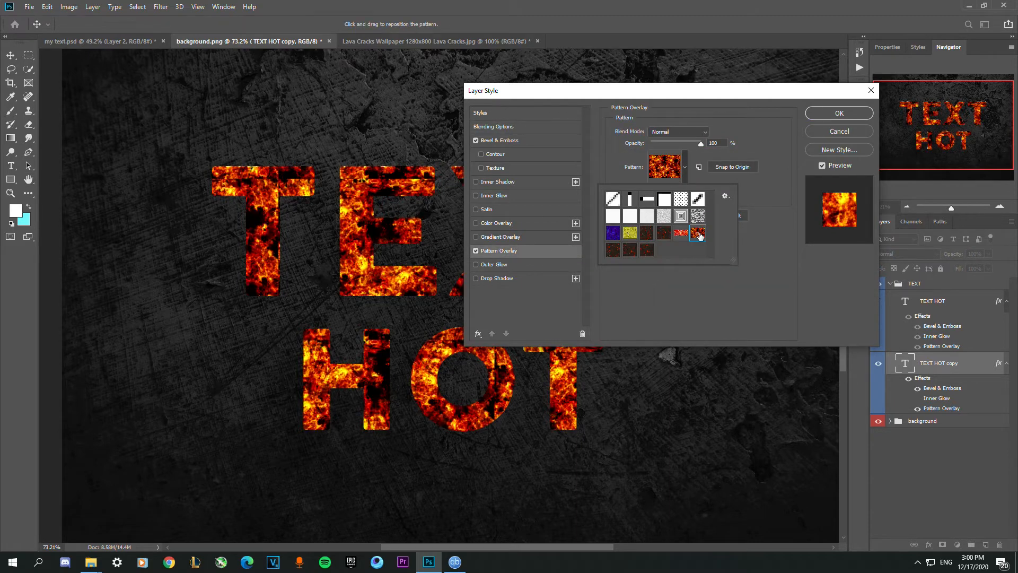
click(712, 303)
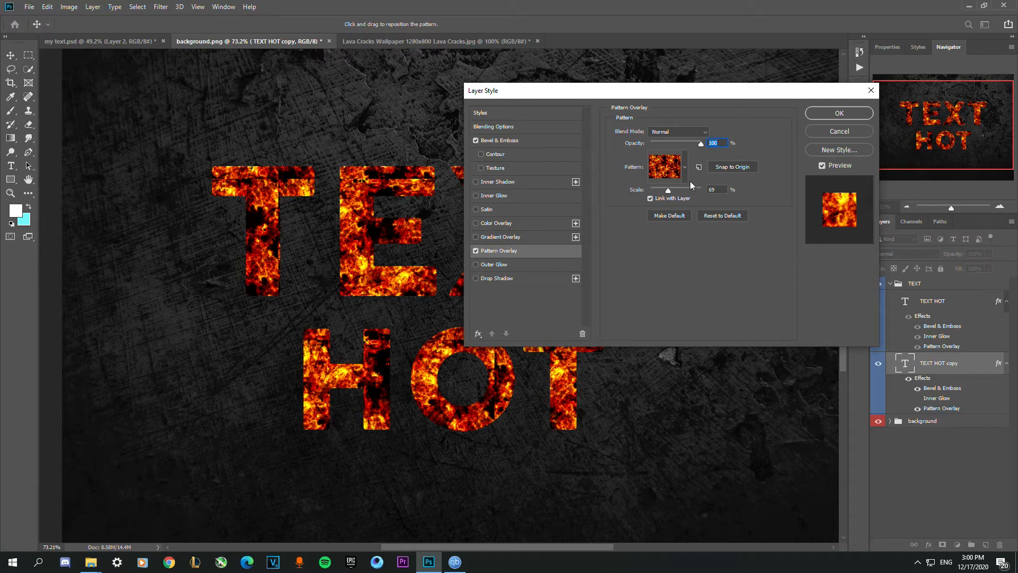
- Set the copy's Pattern Overlay scale to 65%, apply the style, and compare it with the original "TEXT HOT" layer briefly shown
drag(668, 189, 667, 192)
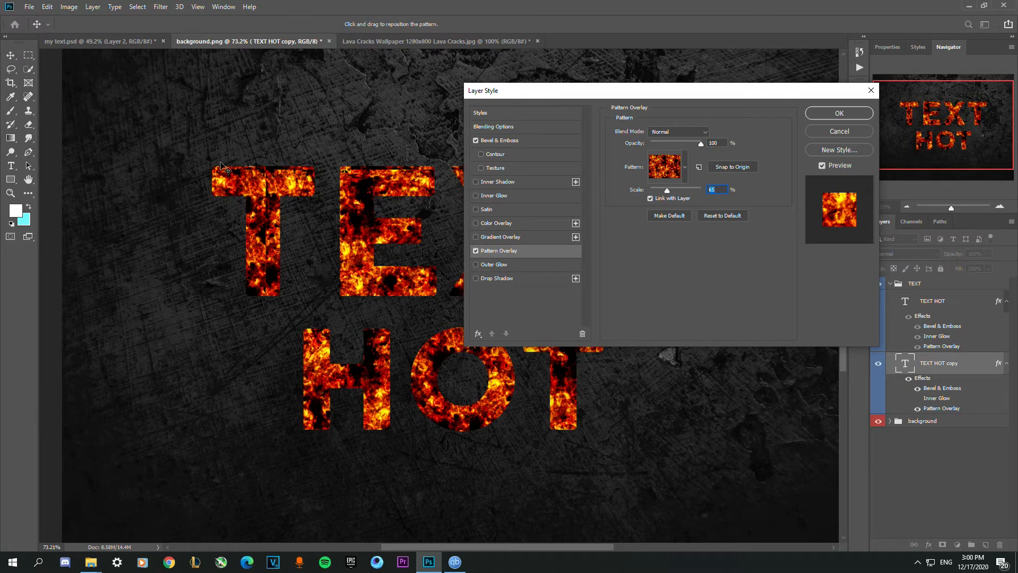
drag(566, 96, 553, 147)
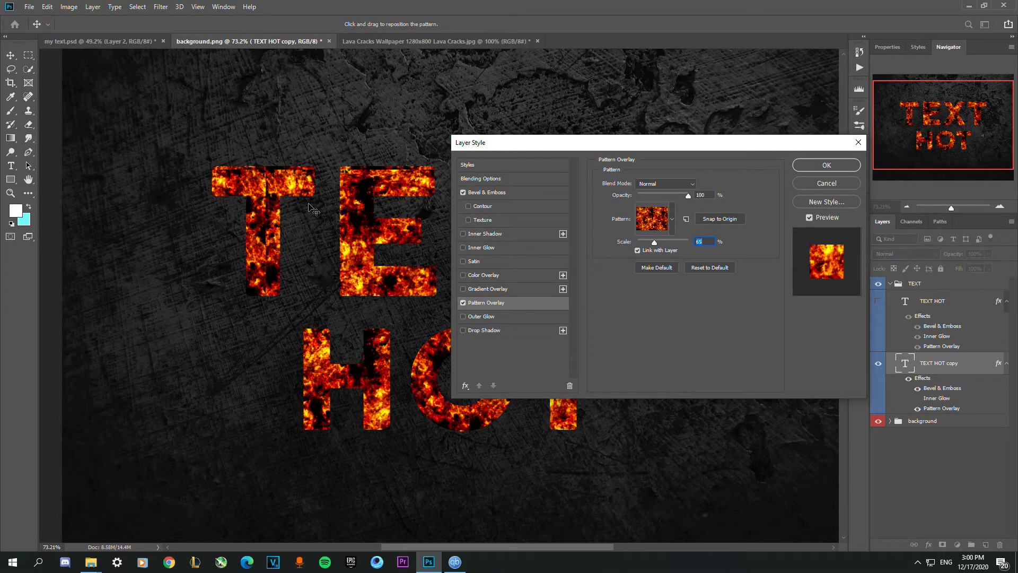
click(810, 165)
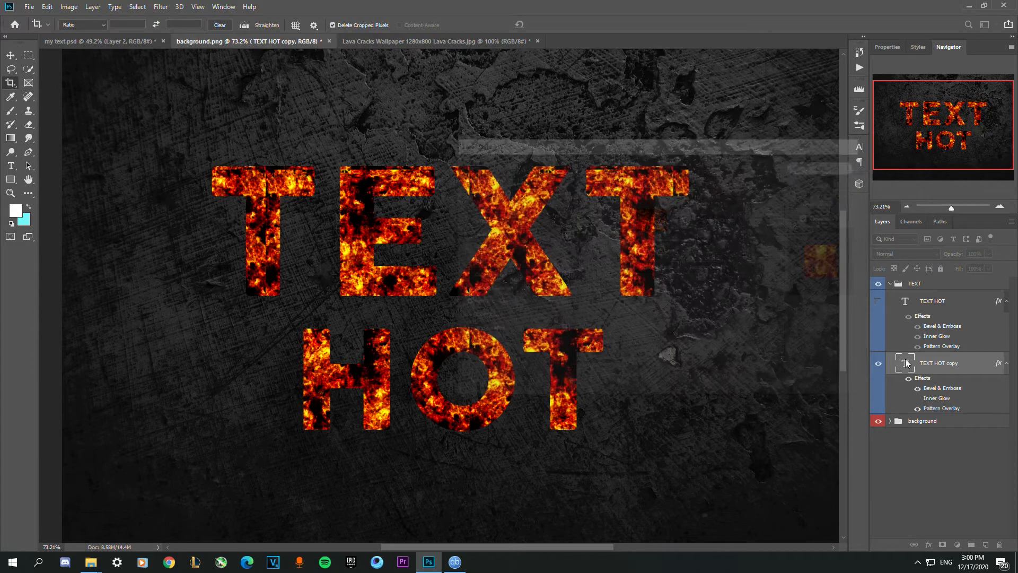
click(878, 301)
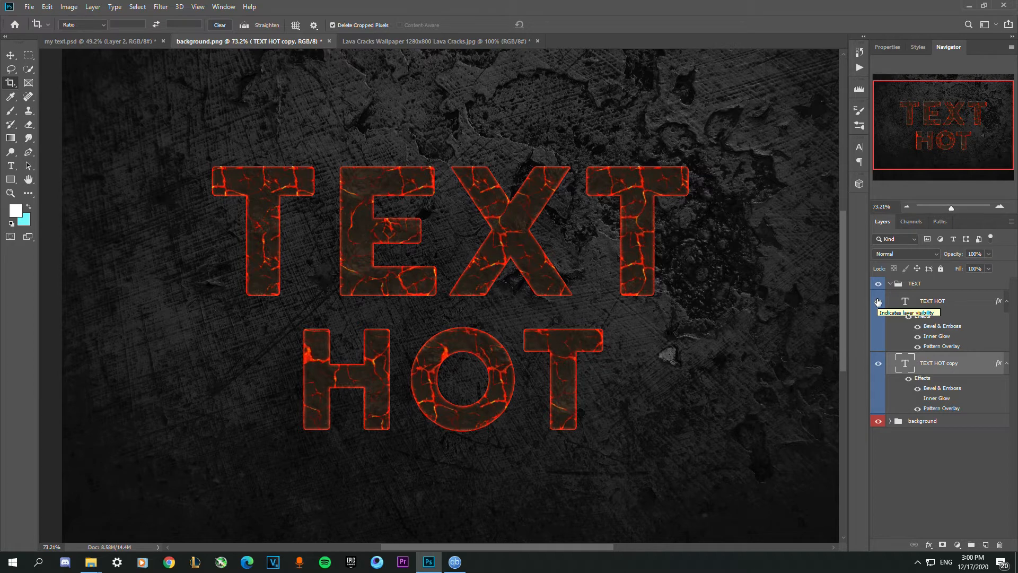
click(878, 301)
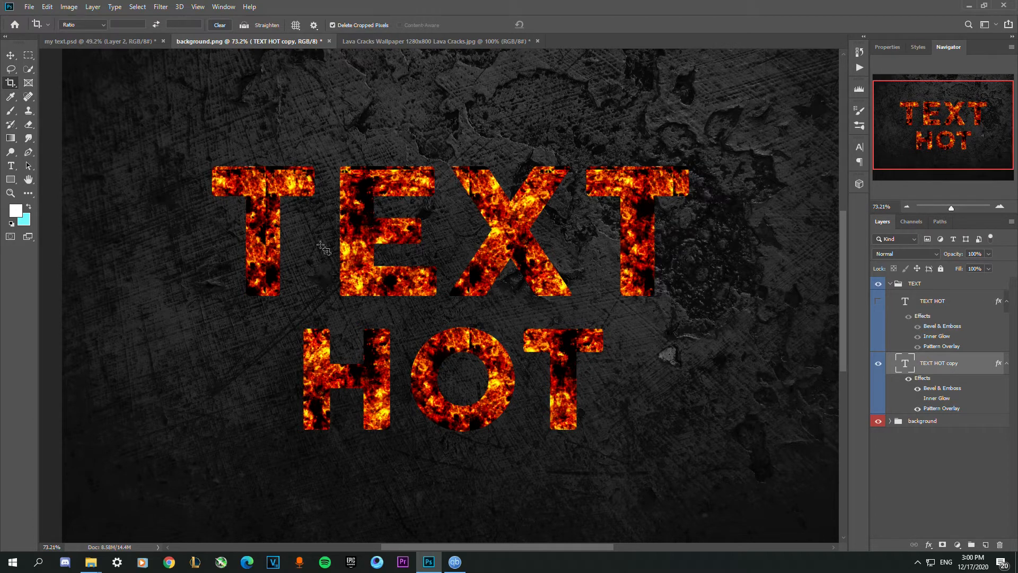
- Enable the orange Color Dodge Outer Glow on the "TEXT HOT copy" layer and show the original "TEXT HOT" layer again
double_click(969, 362)
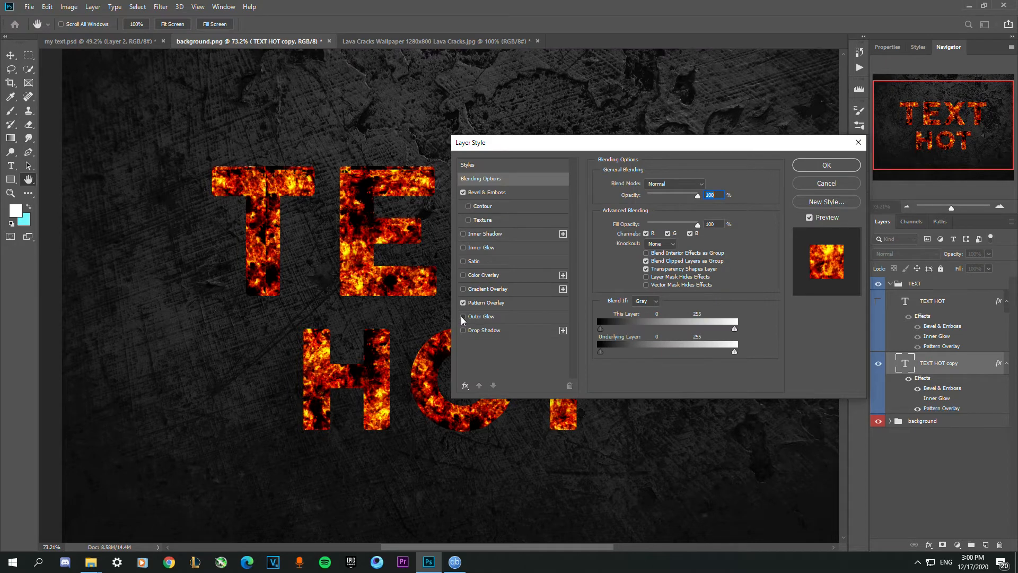
click(463, 316)
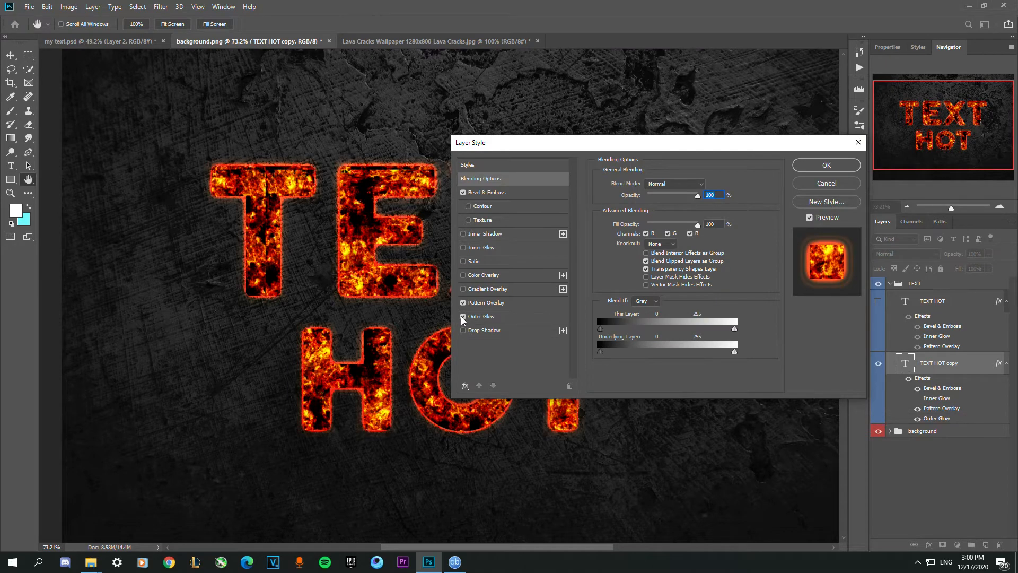
click(523, 316)
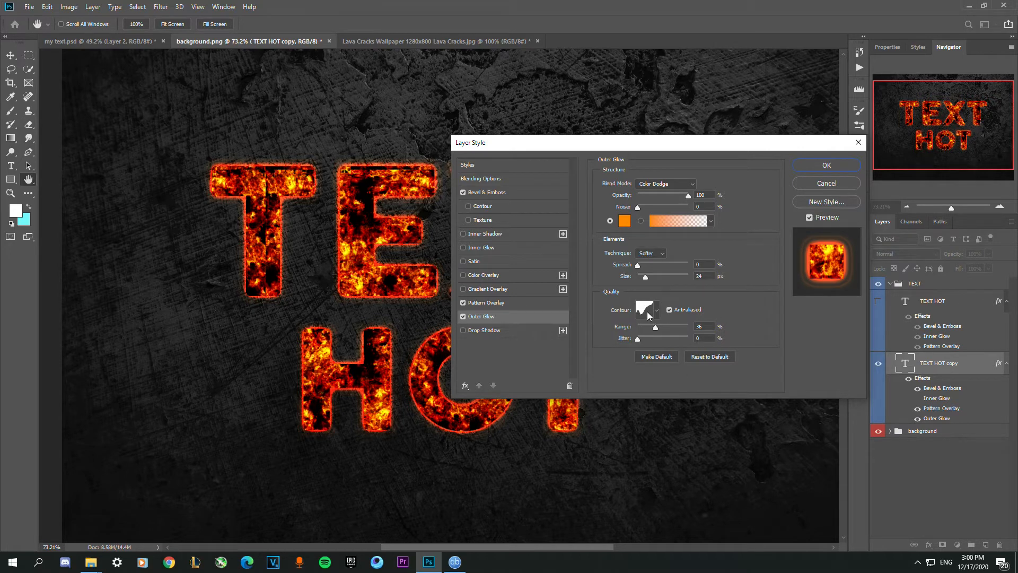
click(826, 165)
key(c)
click(878, 301)
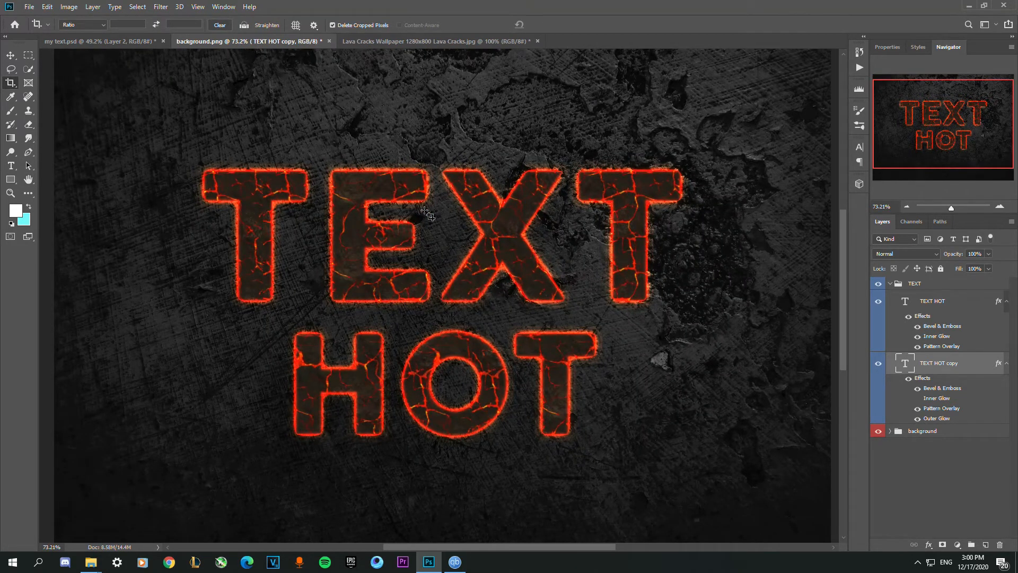
- Duplicate the "TEXT HOT copy" layer and hide the Outer Glow effect on the lower copy
scroll(425, 211, down, 2)
scroll(424, 210, up, 2)
key(ctrl+j)
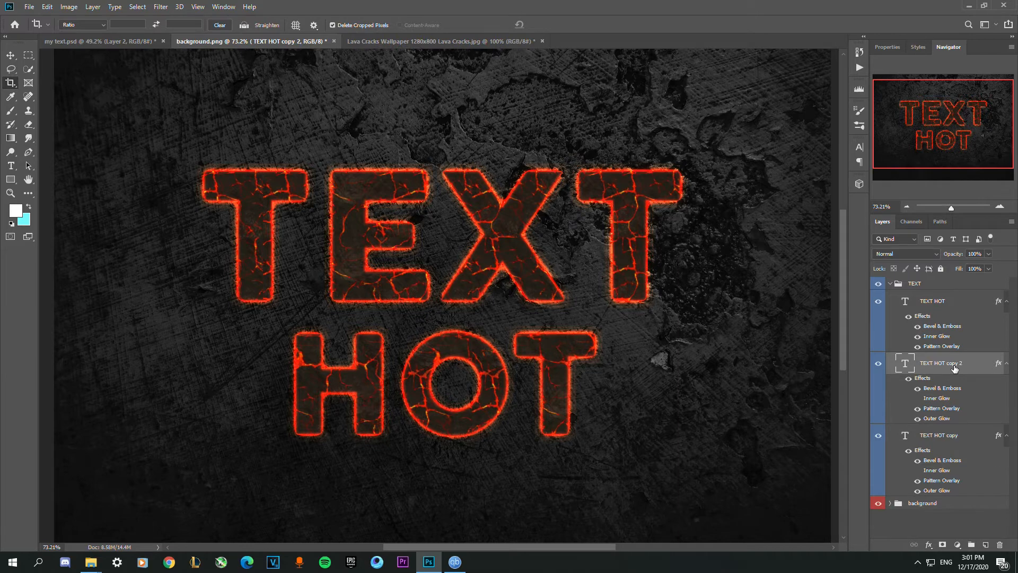
click(918, 490)
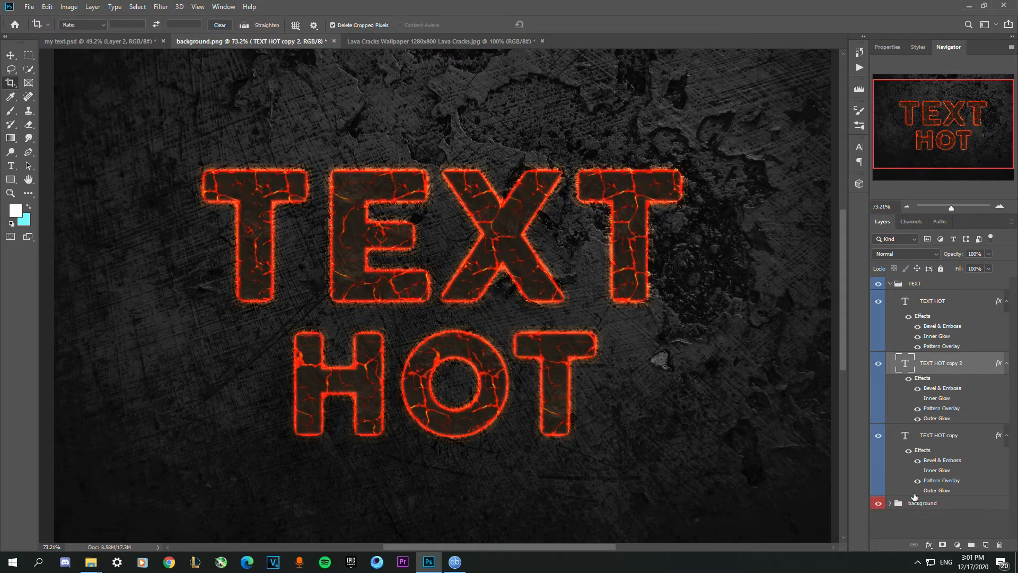
- Temporarily hide "TEXT HOT" and "TEXT HOT copy 2" to inspect the fire-patterned lettering beneath, and show both layers again
click(878, 363)
click(878, 301)
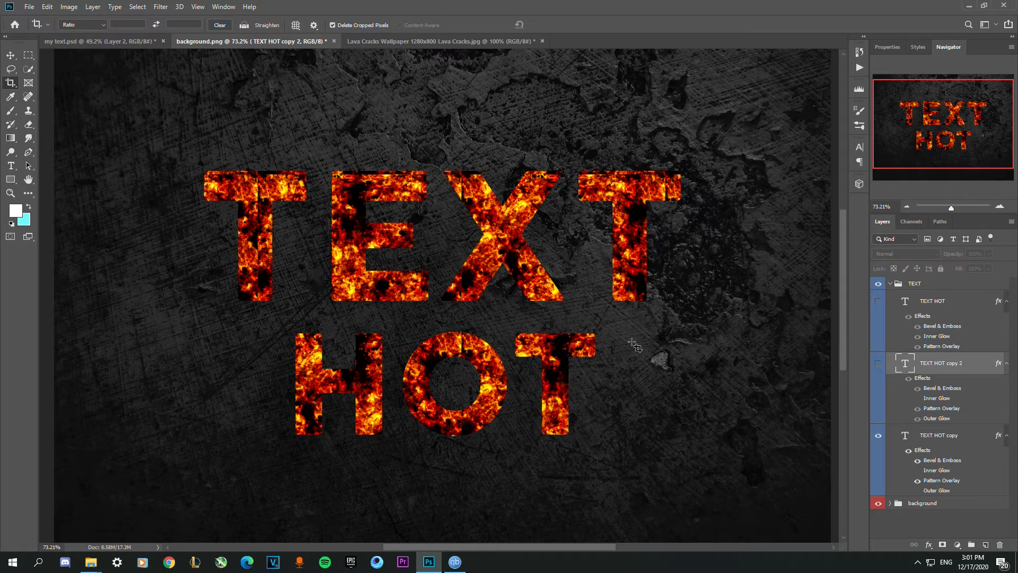
key(ctrl+minus)
key(ctrl+minus)
key(ctrl+plus)
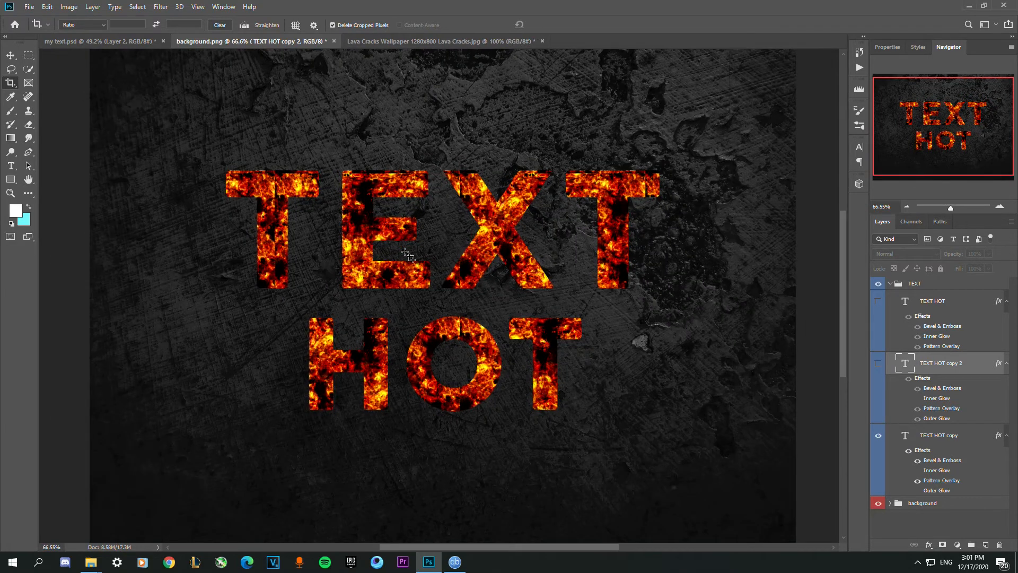
click(878, 364)
click(878, 302)
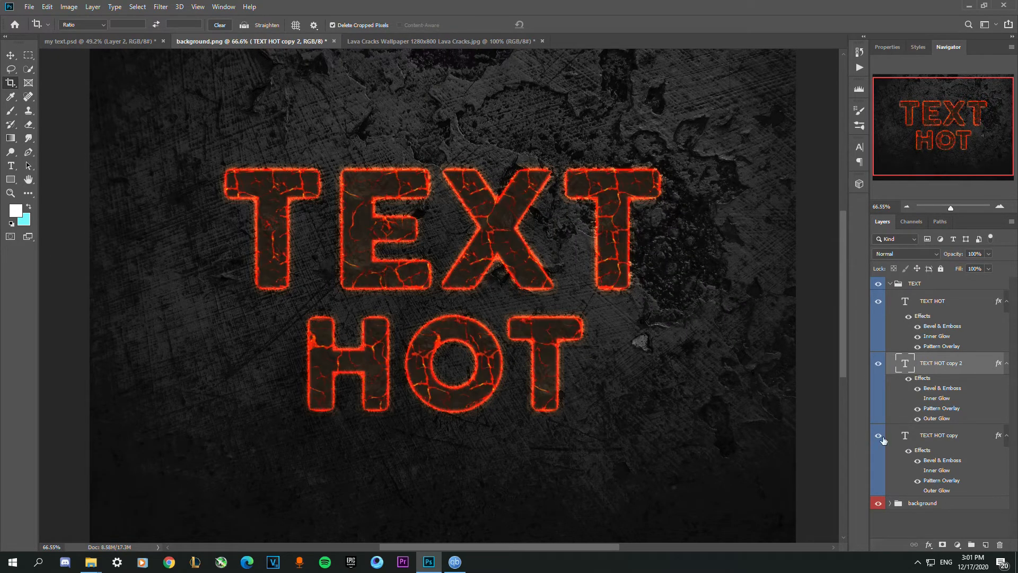
- Put the bottom "TEXT HOT copy" layer into a new group named "3D"
scroll(540, 344, down, 1)
scroll(618, 335, up, 1)
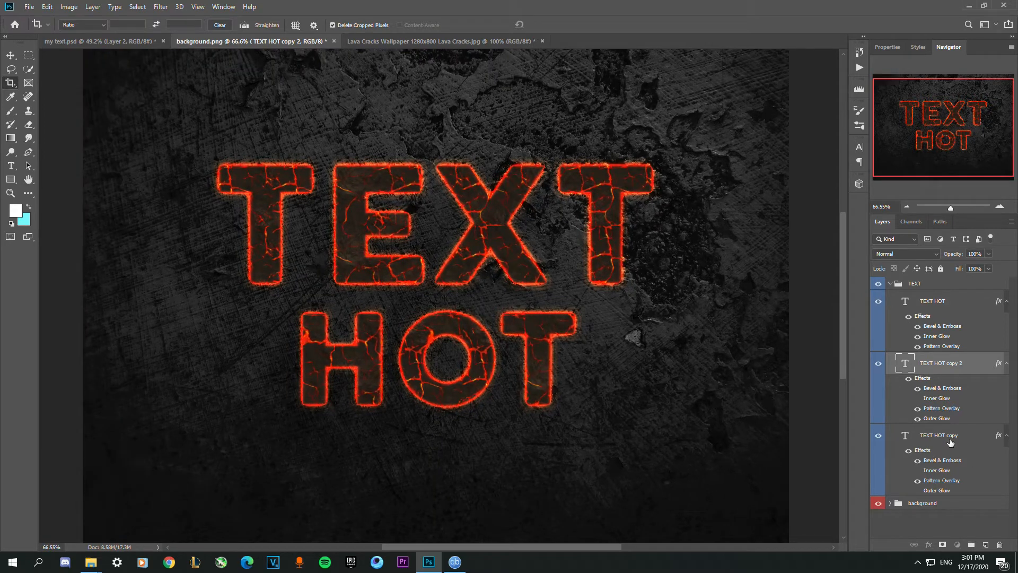
click(949, 440)
click(971, 545)
double_click(926, 431)
text(3D)
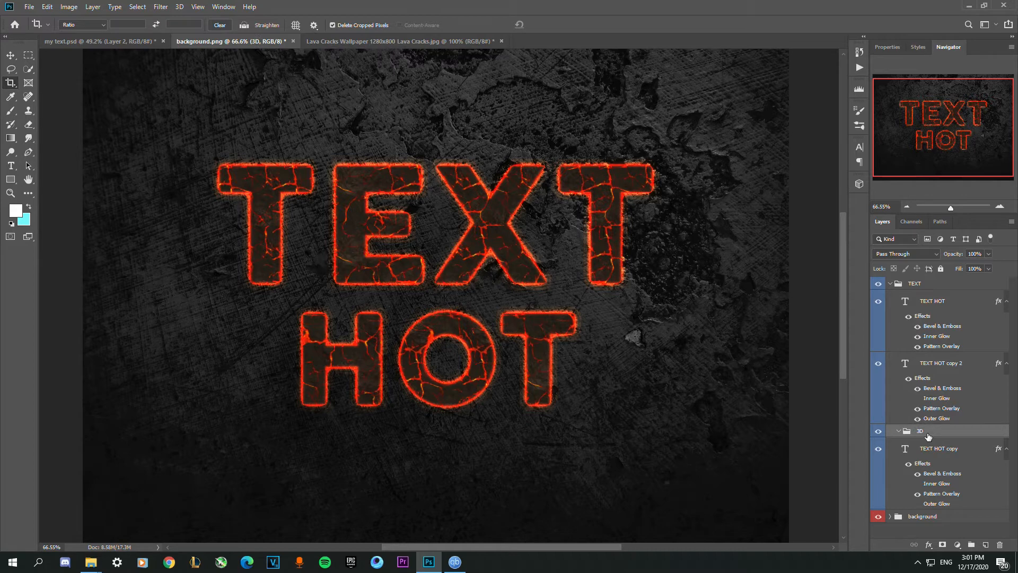
- Rename the "TEXT HOT copy" text layer inside the 3D group as "3D"
drag(950, 454, 954, 433)
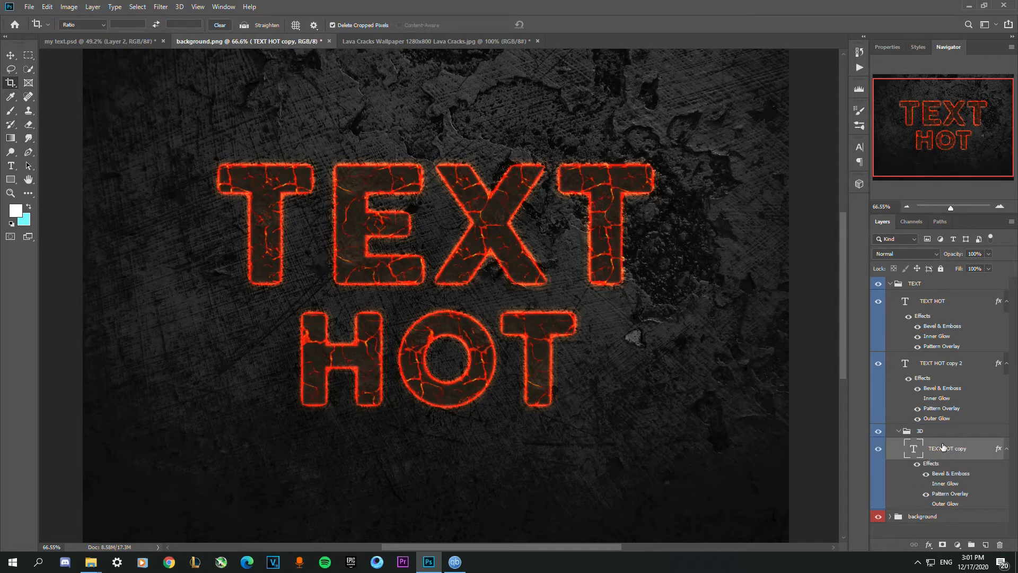
double_click(953, 448)
text(3D)
key(Return)
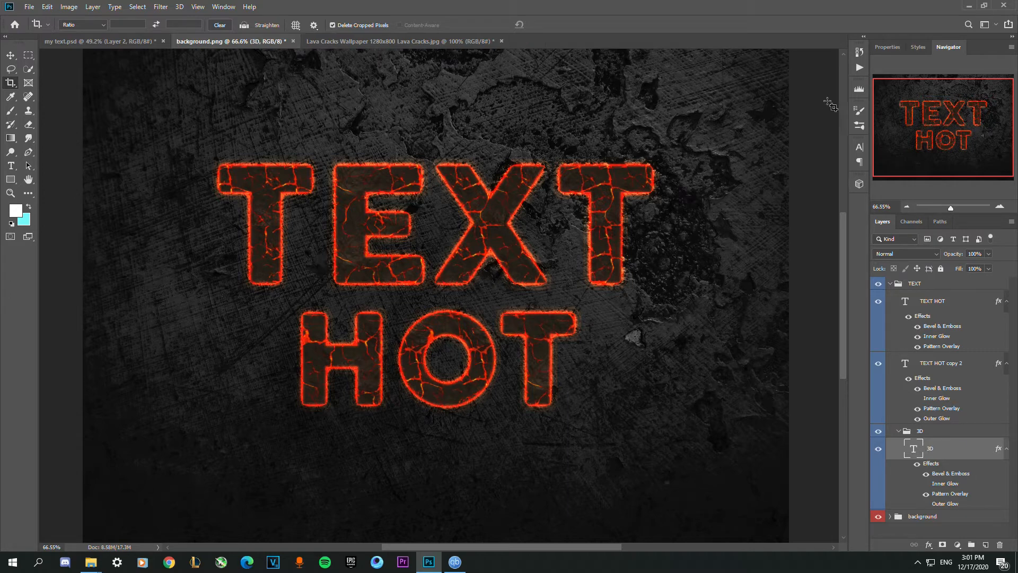
- Play Action 7 from Set 2 repeatedly on the "3D" layer, building the lettering's extrusion from 68 offset copies
click(859, 68)
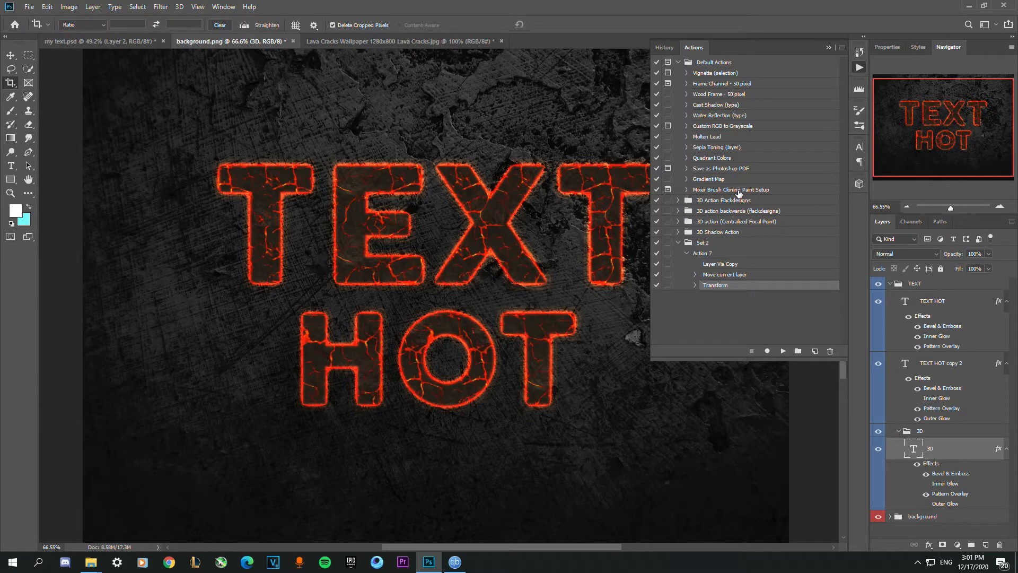
click(724, 243)
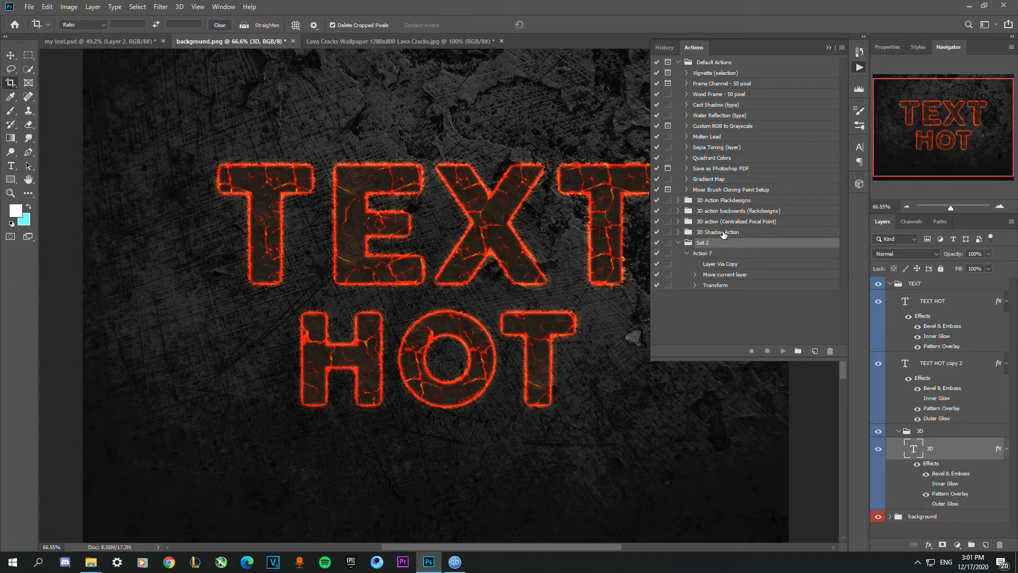
click(733, 202)
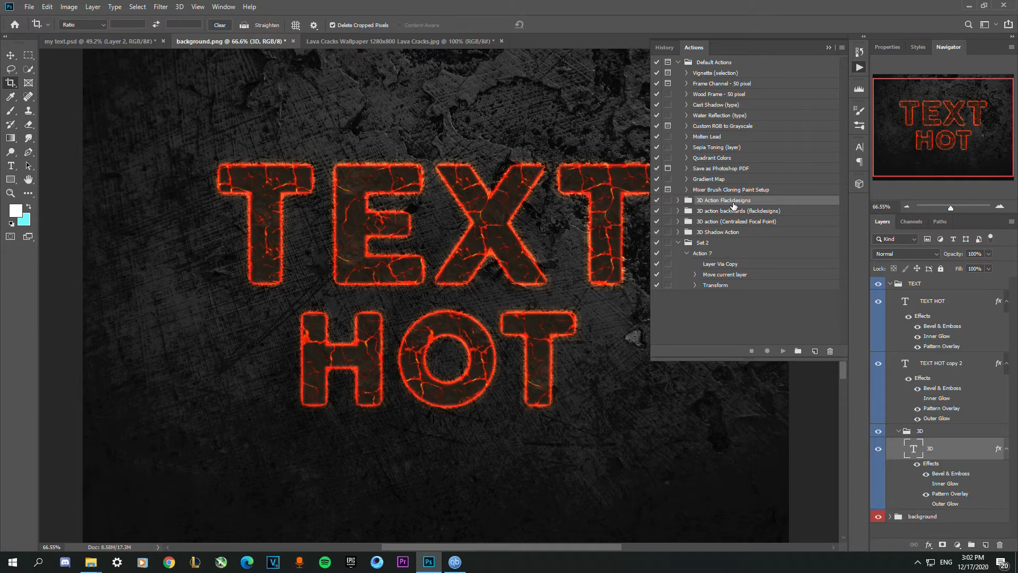
click(708, 244)
click(705, 254)
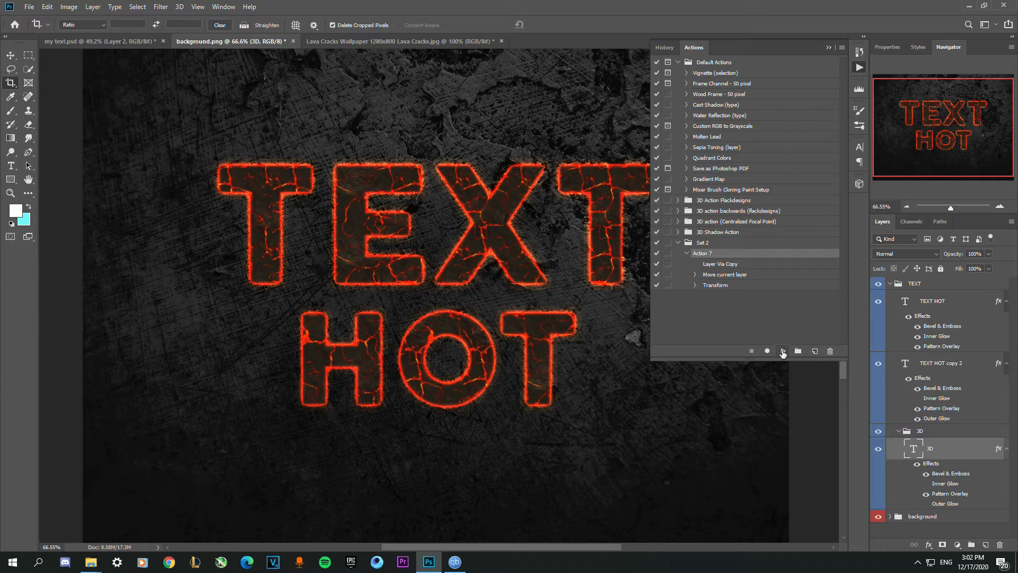
click(783, 352)
click(782, 351)
click(783, 352)
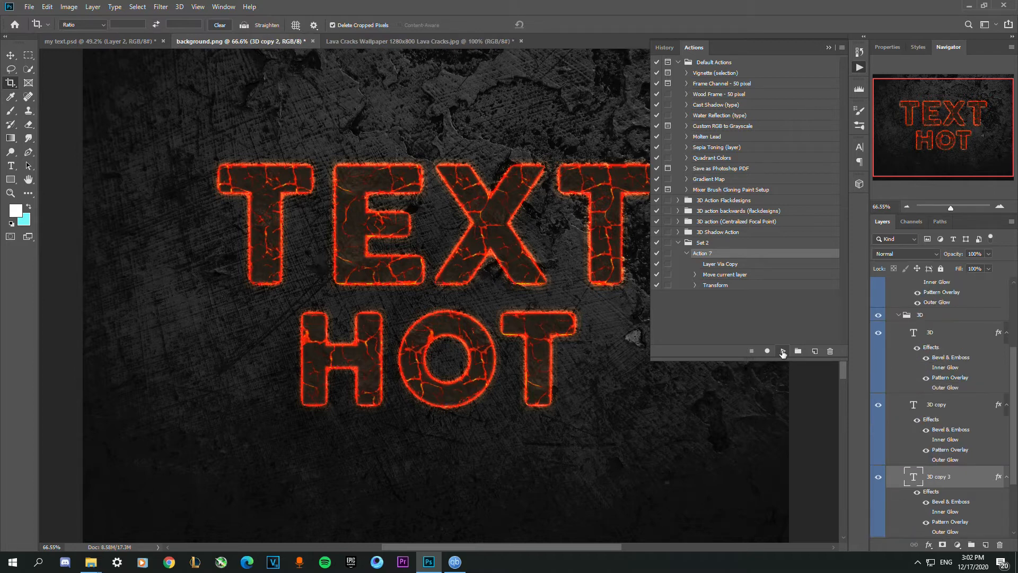
click(783, 352)
click(782, 352)
click(783, 351)
click(783, 351)
click(782, 351)
click(783, 351)
click(783, 351)
click(783, 352)
click(783, 352)
click(783, 352)
click(783, 351)
click(783, 352)
click(782, 352)
click(782, 351)
click(783, 352)
click(783, 351)
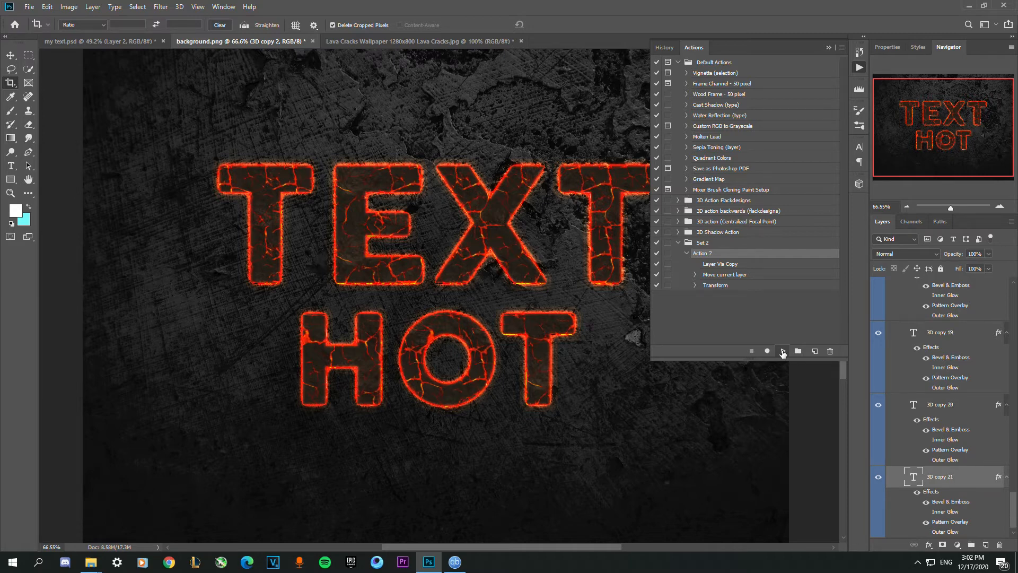
click(782, 352)
click(782, 351)
click(783, 352)
click(783, 352)
click(782, 351)
click(783, 351)
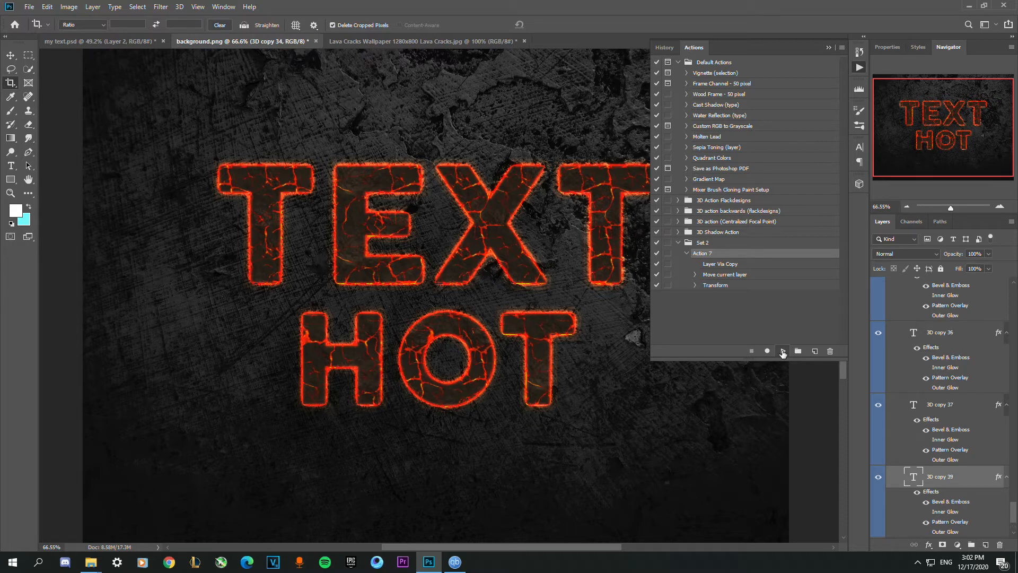
click(782, 352)
click(782, 352)
click(783, 352)
click(783, 352)
click(783, 352)
click(783, 352)
click(782, 352)
click(783, 352)
click(783, 353)
click(783, 352)
click(783, 352)
click(783, 352)
click(783, 352)
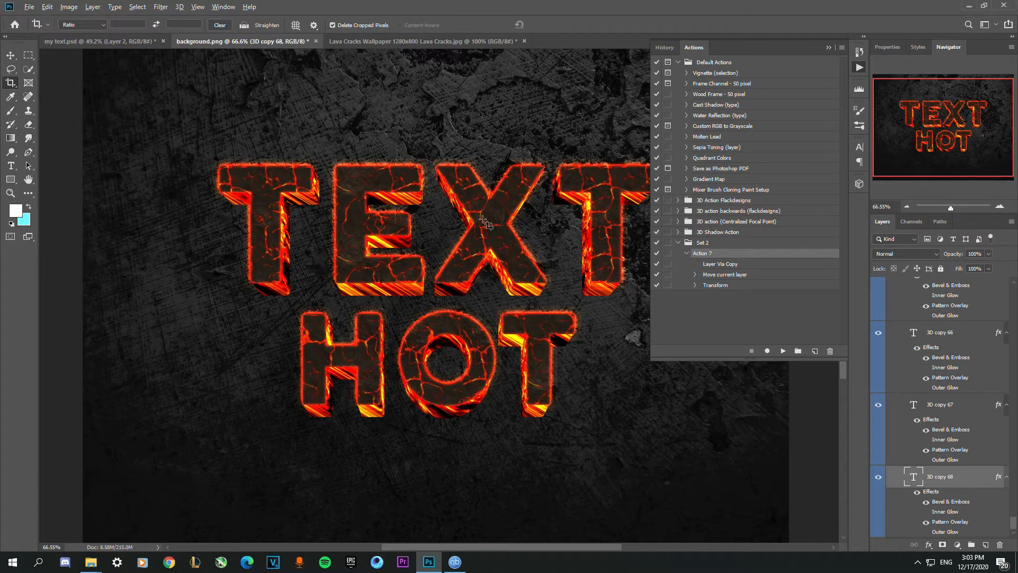
- Examine the extruded lava lettering up close and as a whole
scroll(482, 219, down, 5)
scroll(483, 219, up, 7)
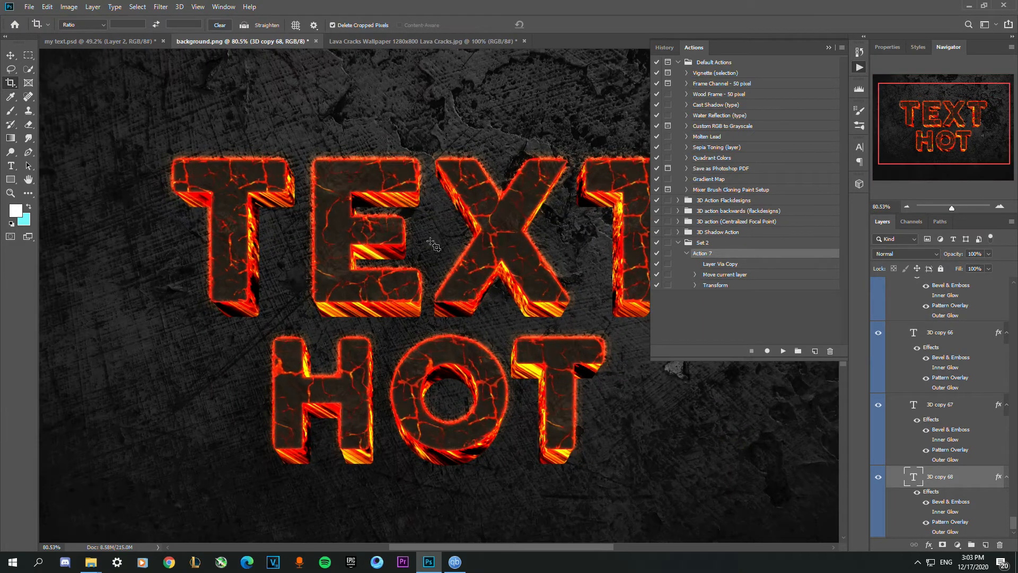
scroll(432, 243, up, 1)
scroll(440, 236, down, 4)
scroll(448, 230, up, 2)
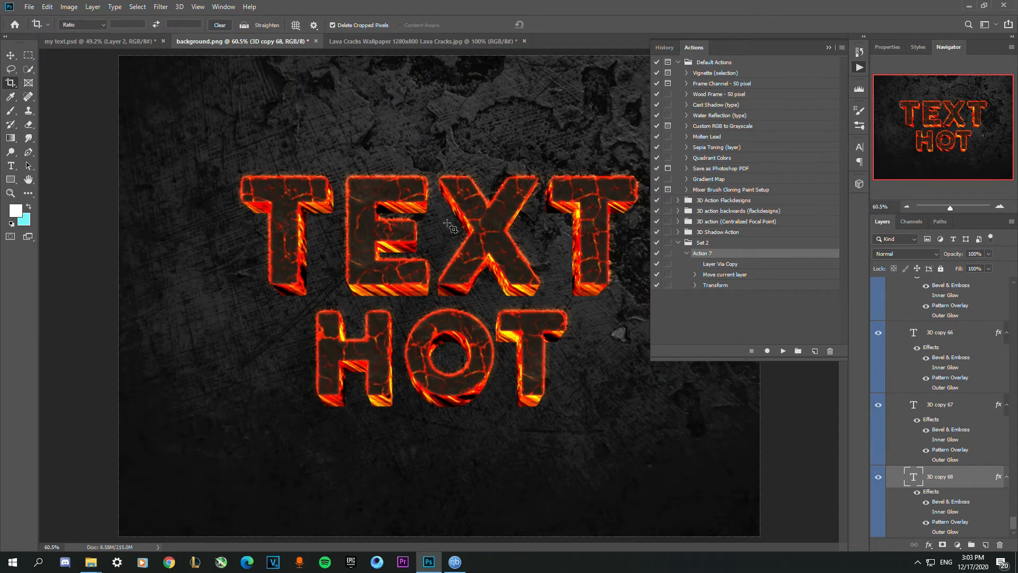
scroll(450, 228, up, 1)
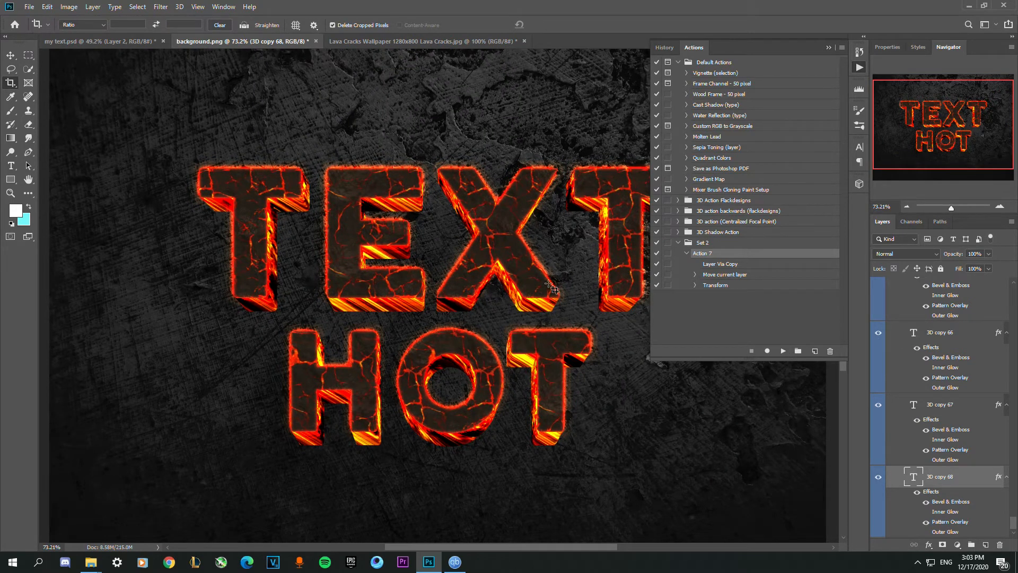
click(828, 47)
scroll(520, 175, down, 2)
scroll(517, 176, up, 2)
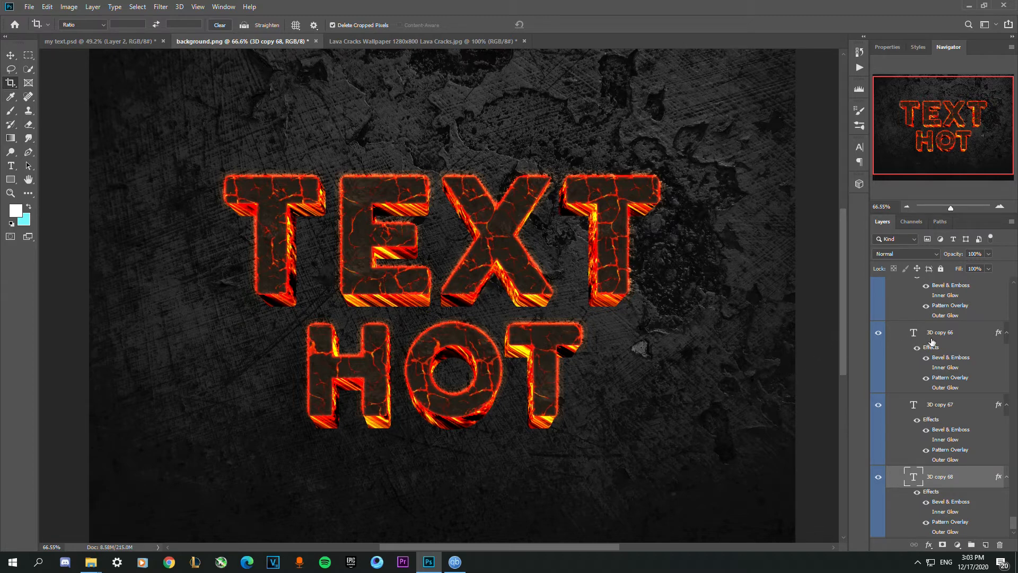
scroll(934, 342, down, 1)
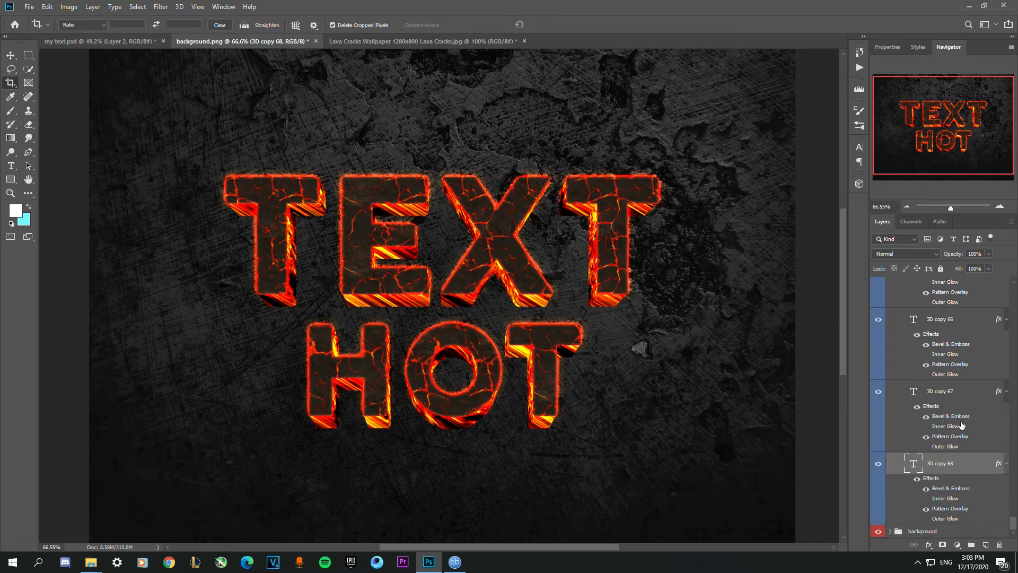
click(954, 391)
click(961, 463)
click(962, 399)
click(962, 467)
click(967, 394)
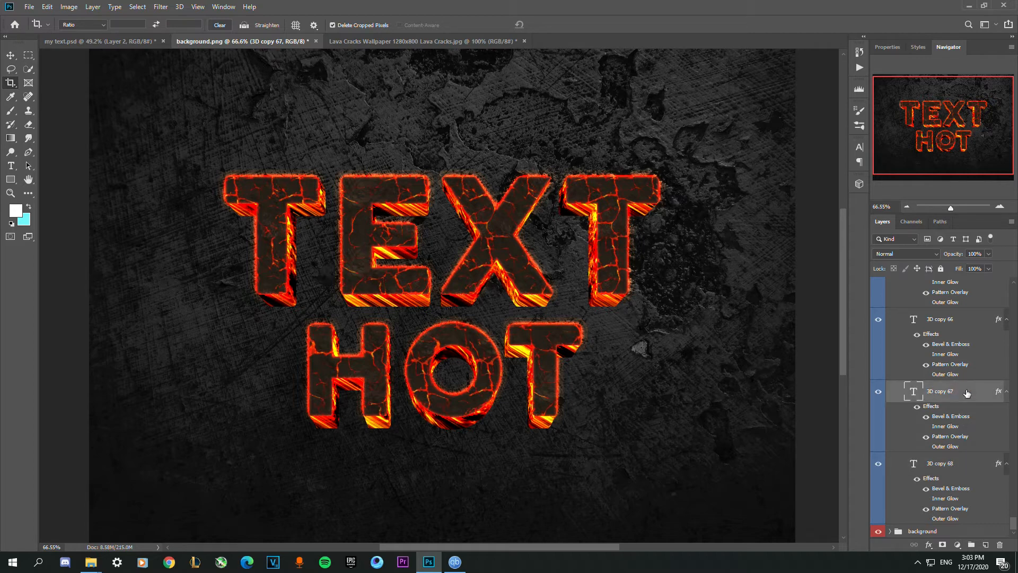
click(965, 462)
mouse_move(1012, 526)
mouse_down()
mouse_move(1010, 485)
mouse_move(1017, 530)
mouse_up()
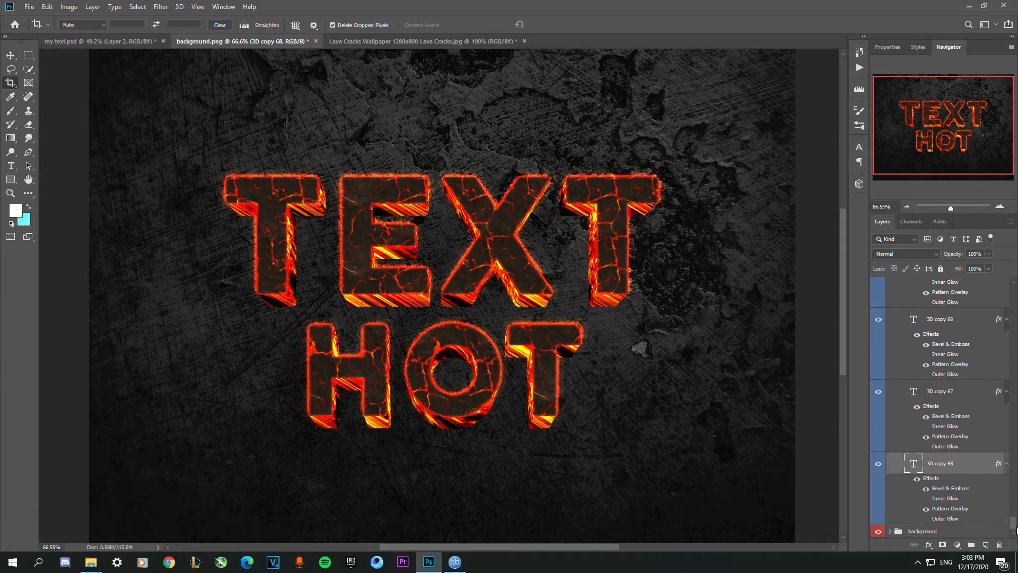
click(964, 404)
click(966, 464)
click(965, 409)
click(972, 470)
- Enable the Outer Glow on the "3D copy 67" layer and give it a linear contour with a 36% range
click(936, 453)
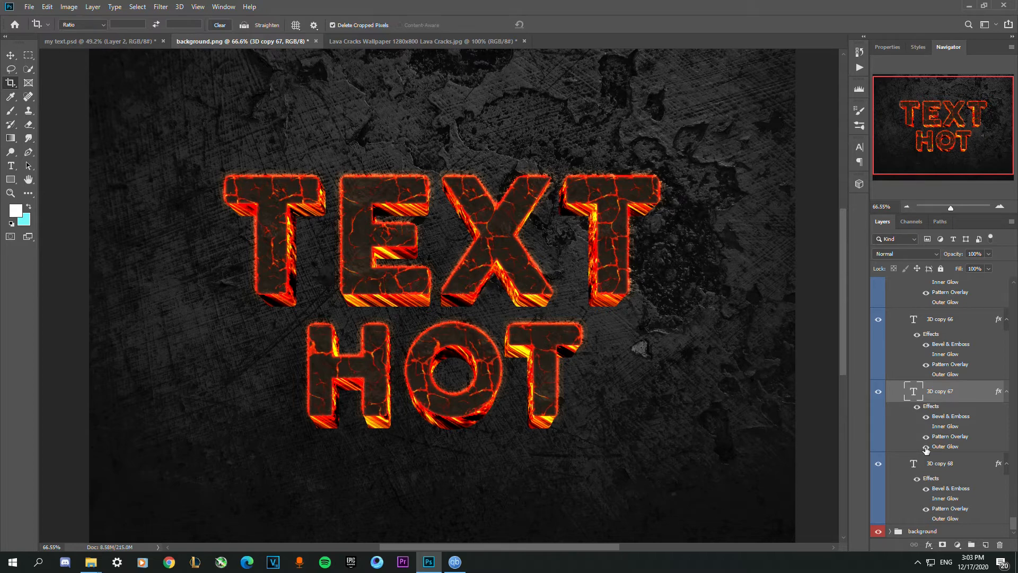
click(925, 449)
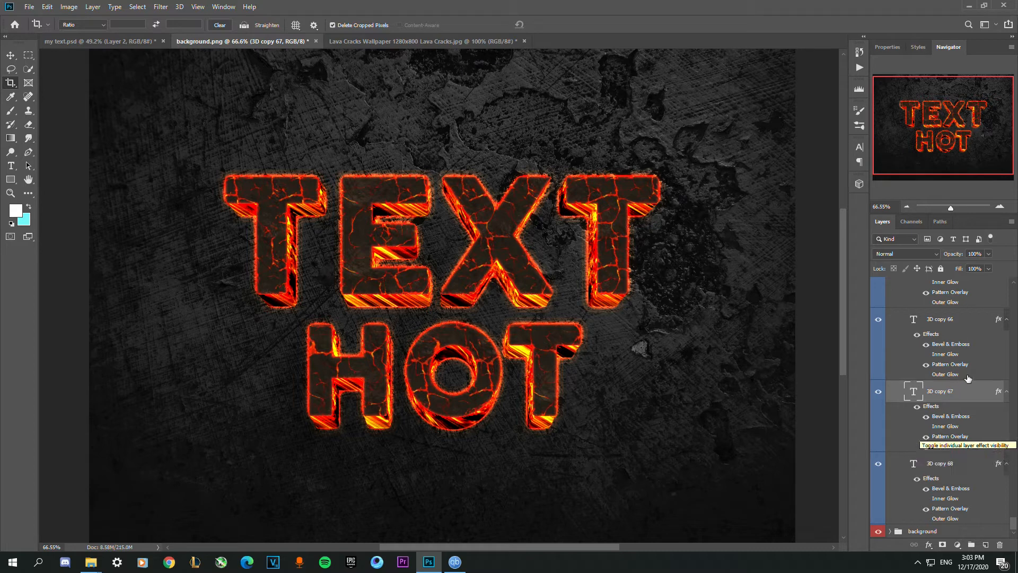
key(space)
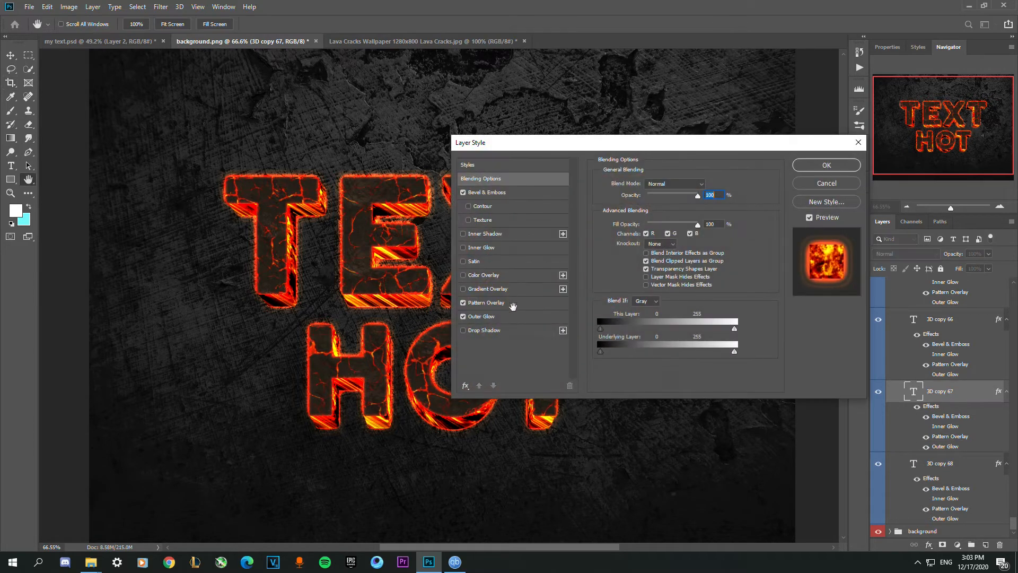
drag(687, 146, 889, 93)
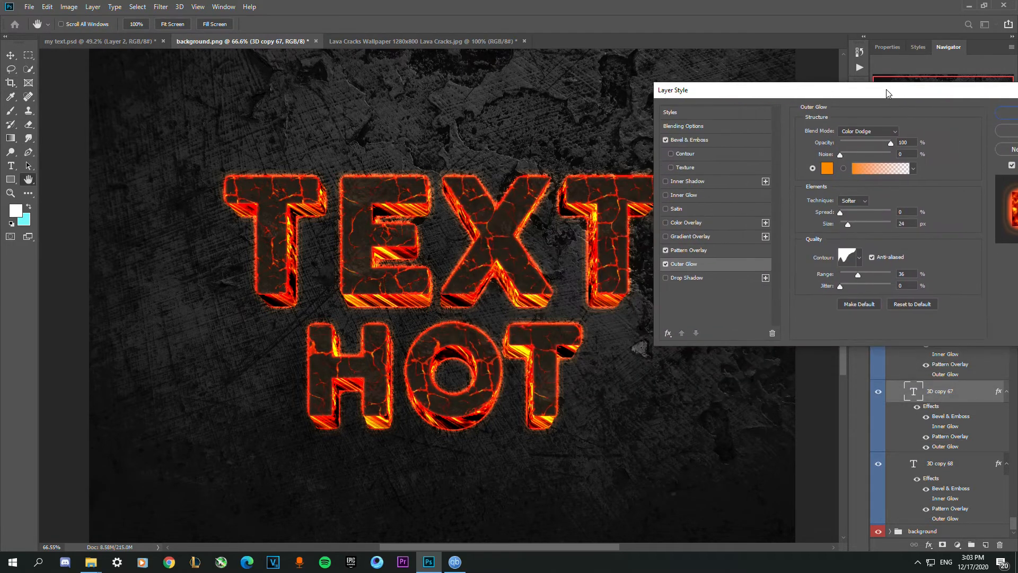
click(859, 258)
click(845, 284)
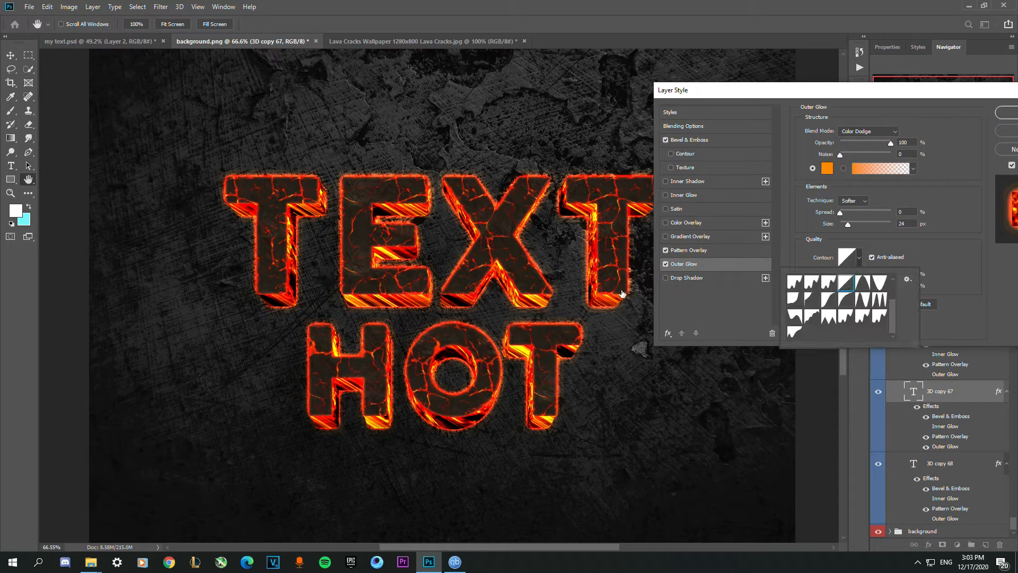
click(964, 262)
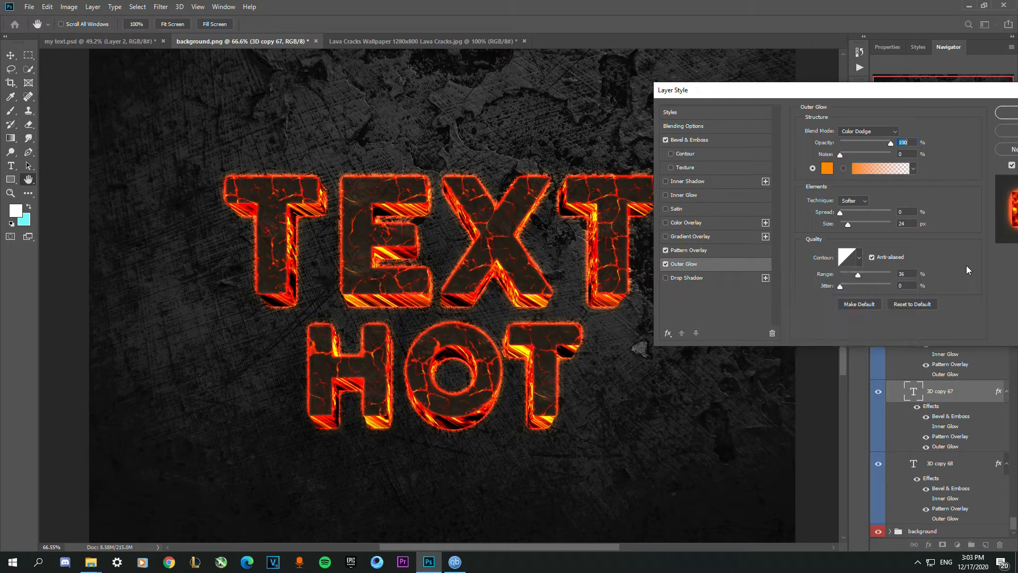
click(860, 275)
drag(860, 274, 854, 274)
key(alt)
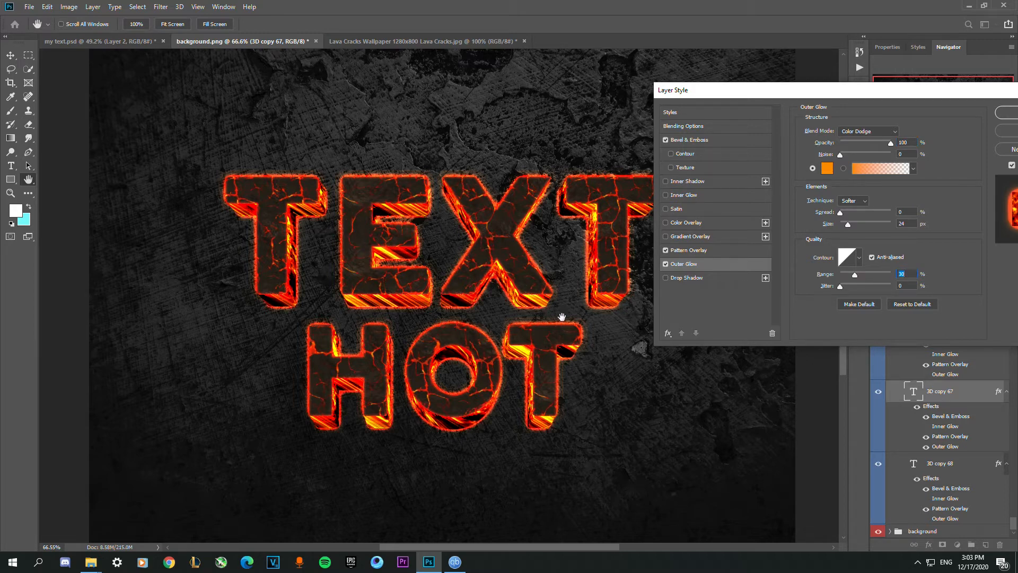
drag(854, 274, 852, 274)
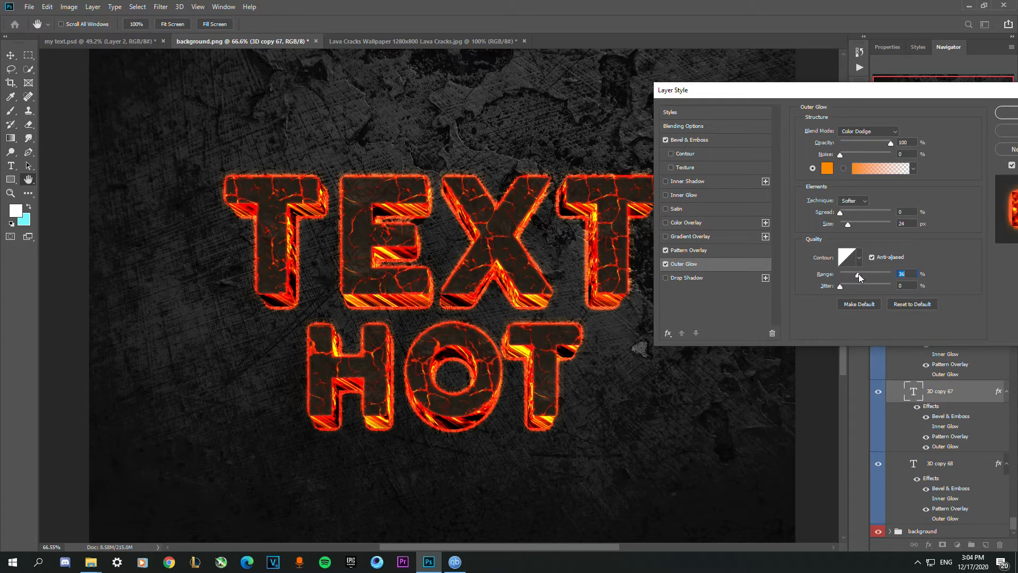
drag(831, 96, 630, 94)
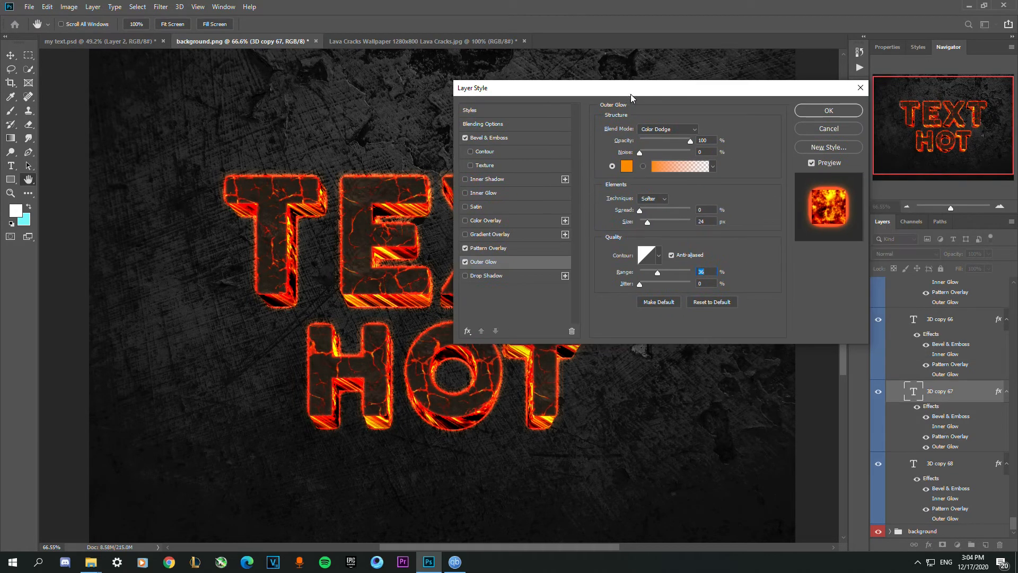
click(845, 114)
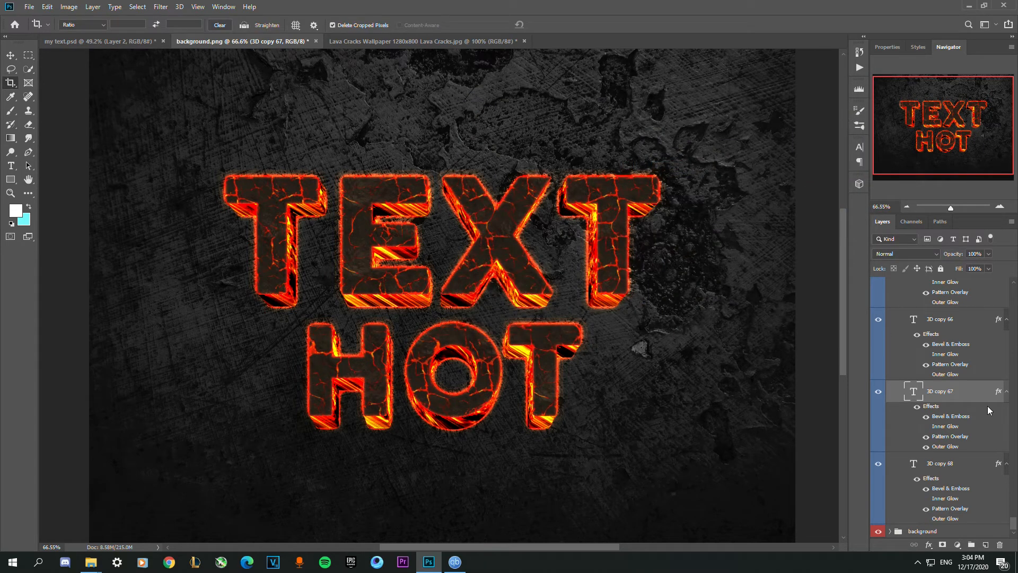
- Replace the Pattern Overlay on the bottom "3D copy 68" layer with a black Color Overlay
click(967, 464)
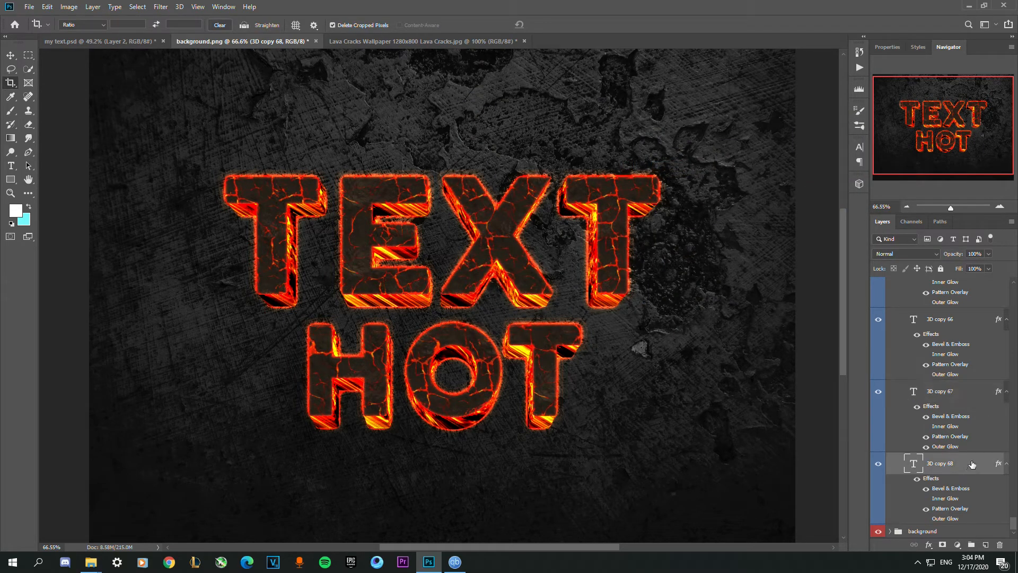
double_click(972, 464)
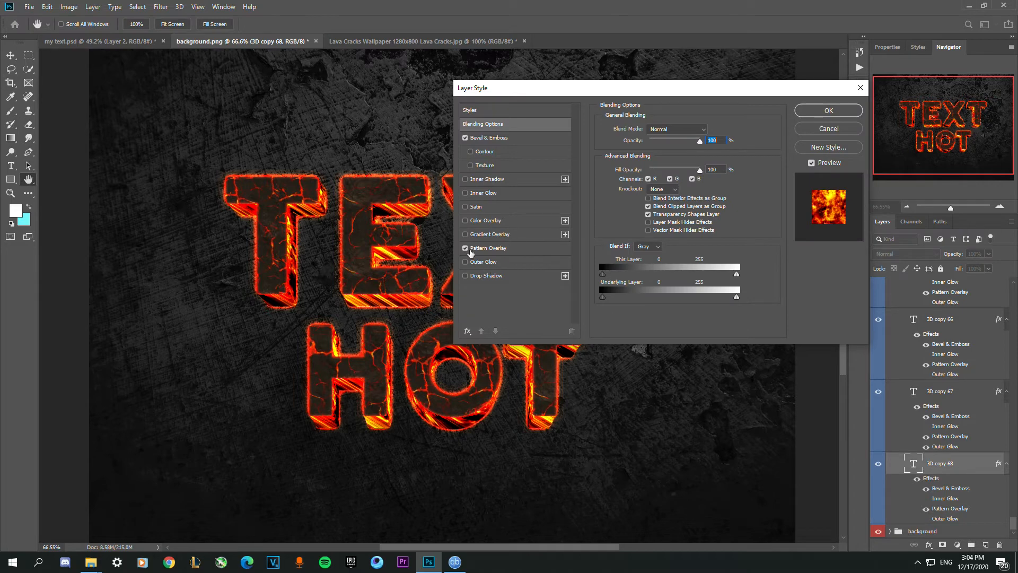
click(466, 248)
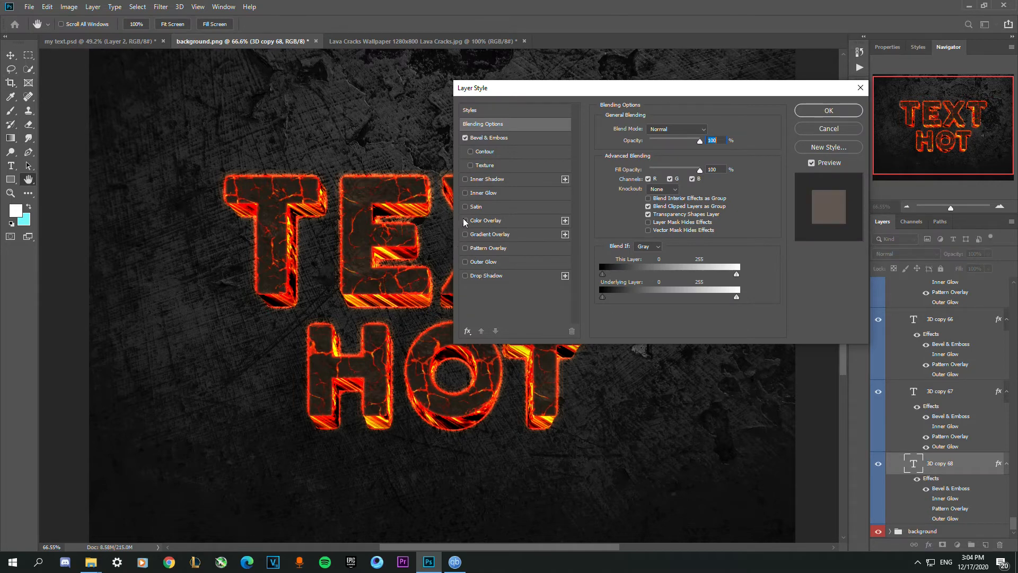
click(465, 220)
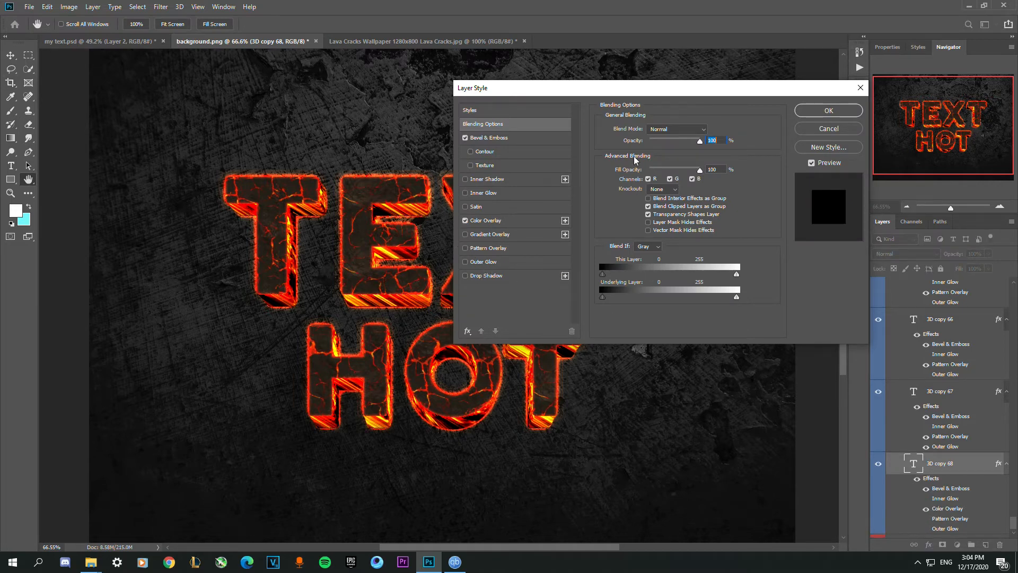
- Add a black Drop Shadow to "3D copy 68" with 100% opacity, 120° angle, 15 px distance, 9% spread and 18 px size
click(502, 279)
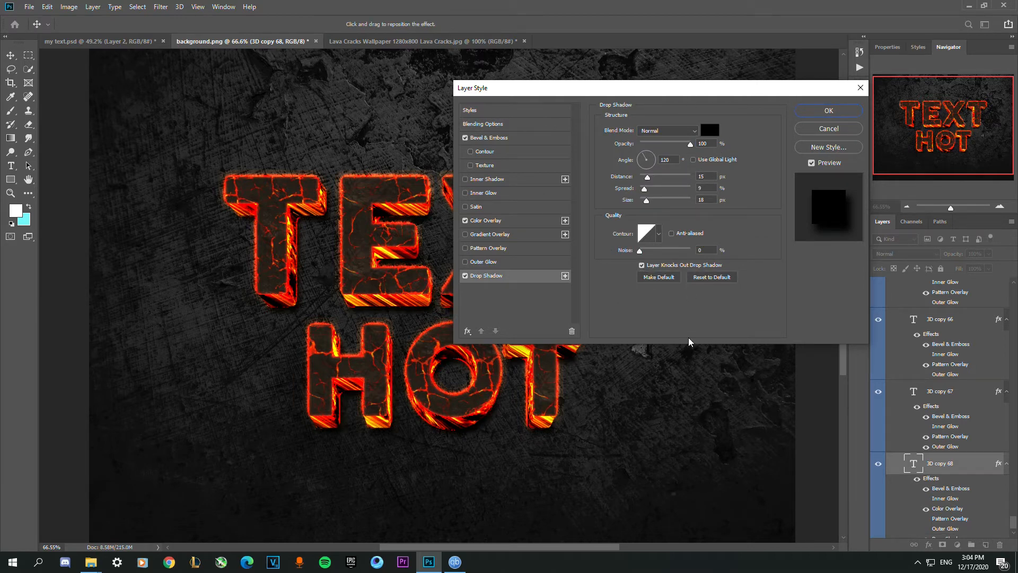
drag(652, 88, 536, 86)
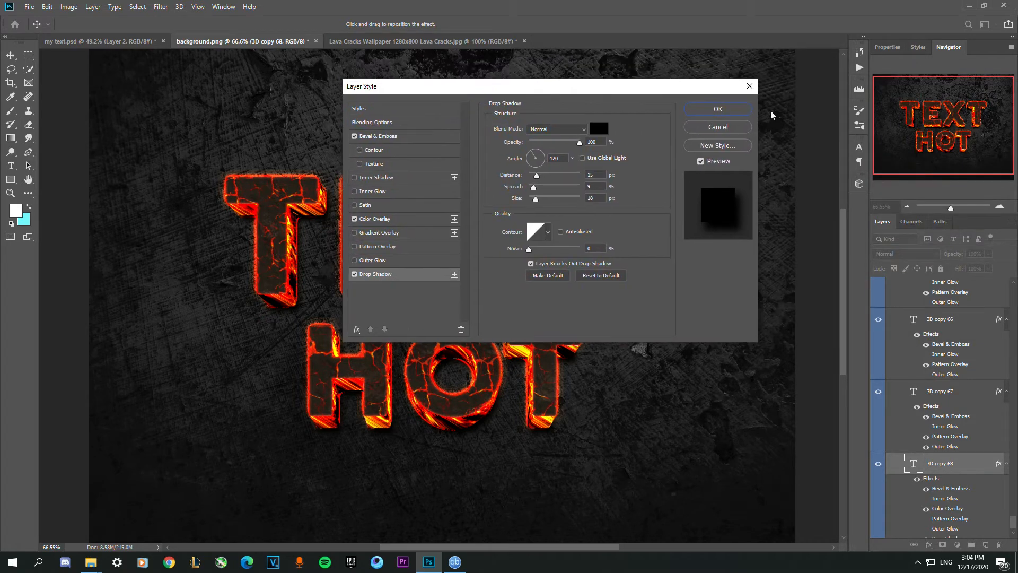
click(715, 105)
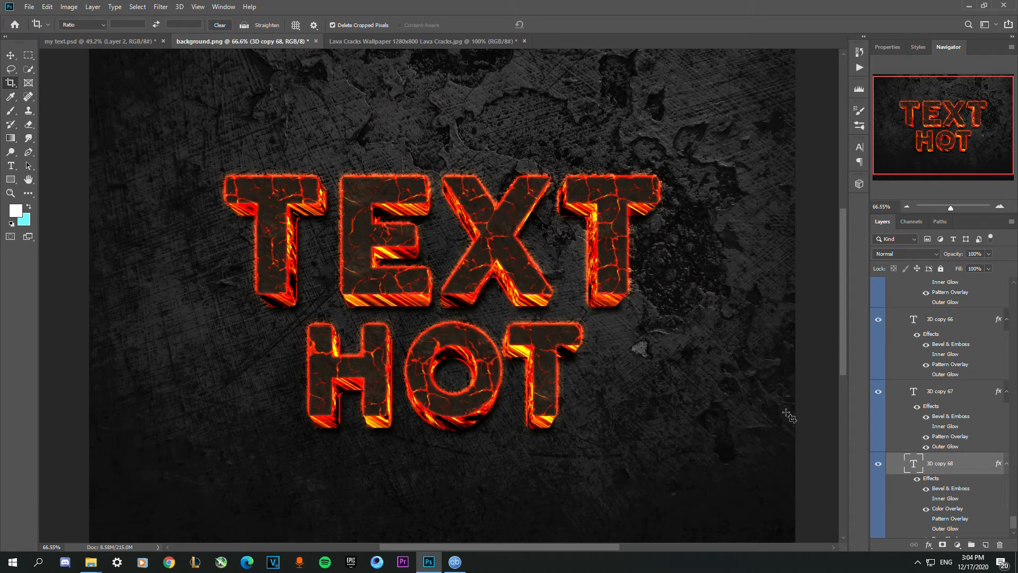
- Duplicate the shadowed "3D copy 68" layer at the bottom of the 3D group
scroll(784, 419, down, 1)
scroll(949, 456, down, 1)
key(ctrl+j)
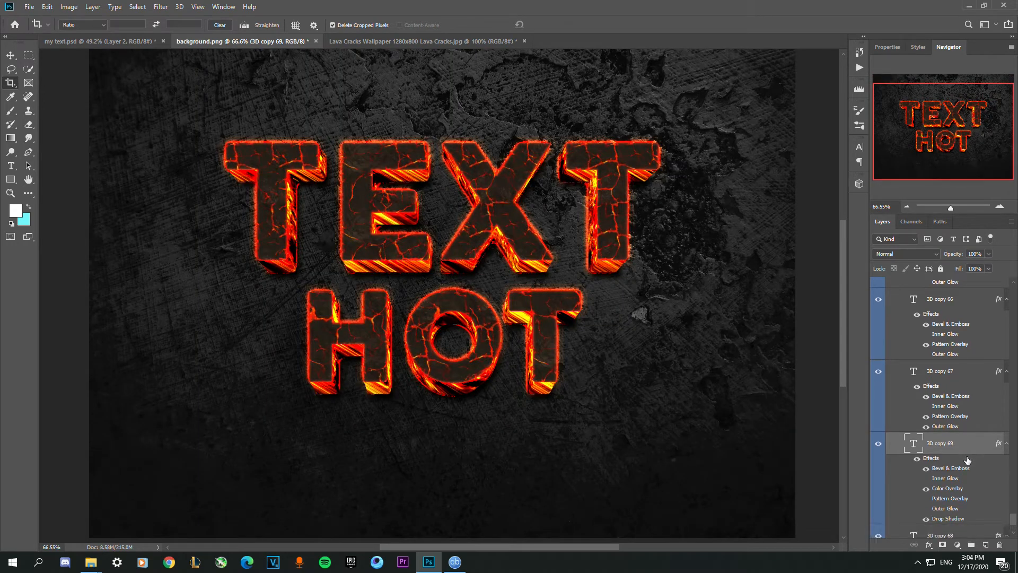
- Move the duplicated "3D copy 69" layer below "3D copy 68" at the end of the 3D group
scroll(966, 442, down, 2)
drag(970, 351, 969, 510)
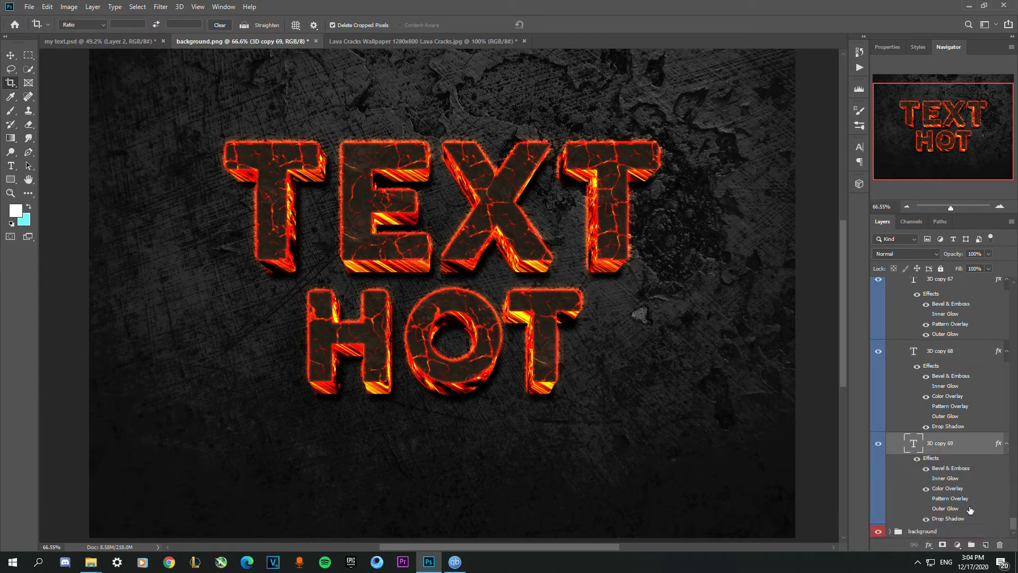
scroll(584, 226, up, 2)
scroll(599, 234, down, 2)
scroll(599, 234, up, 3)
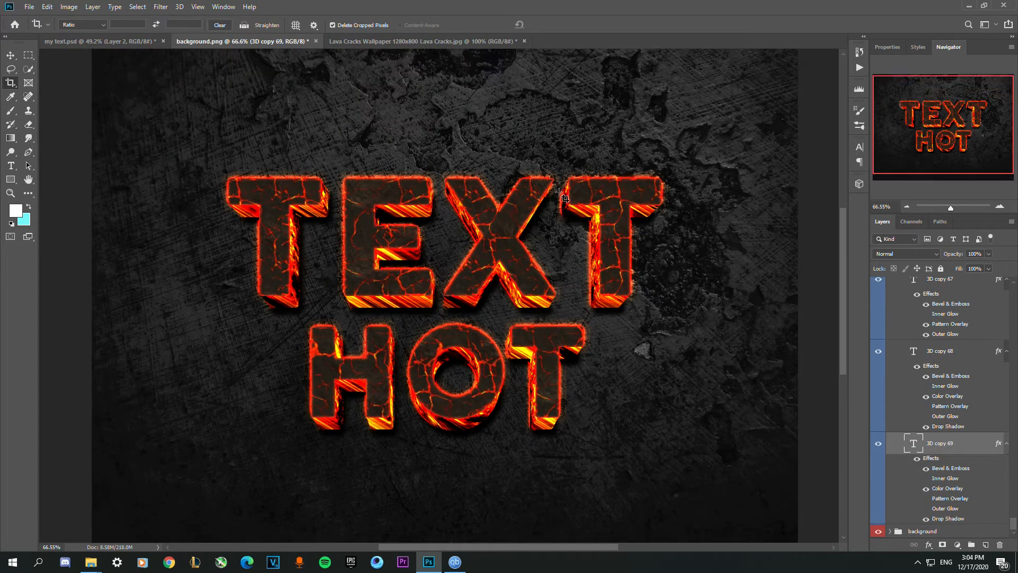
scroll(579, 212, down, 3)
scroll(558, 192, up, 2)
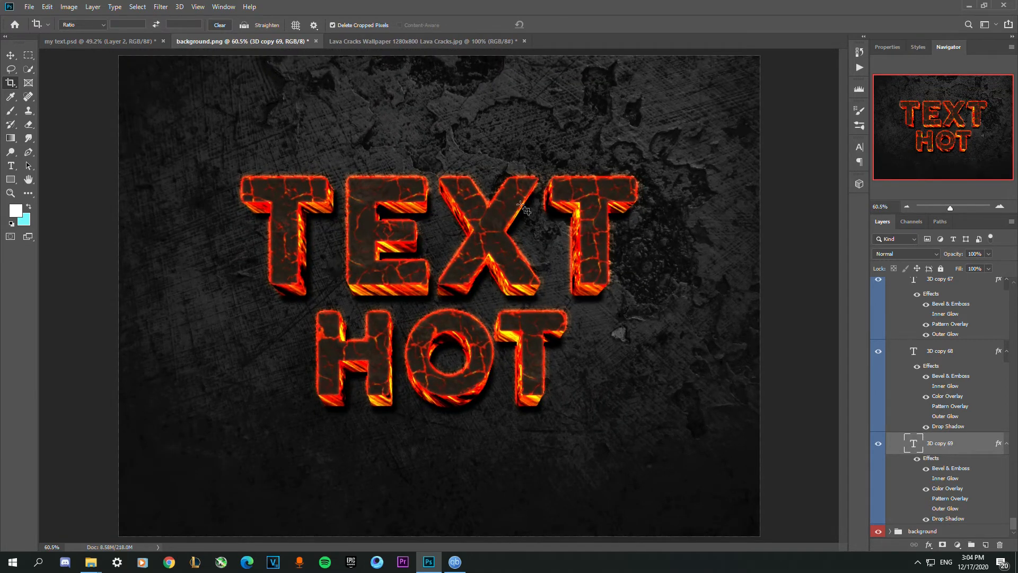
scroll(470, 197, up, 1)
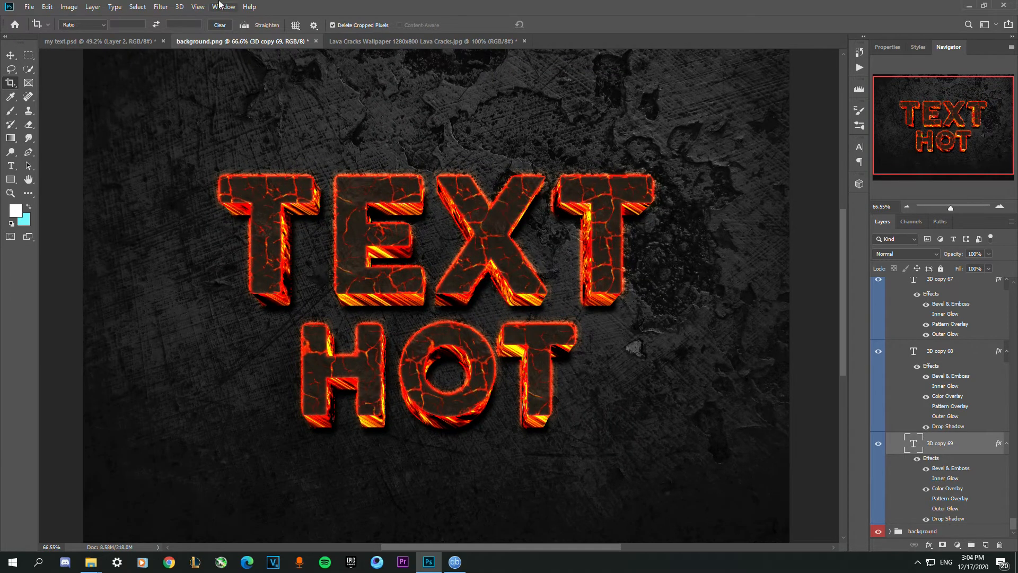
click(159, 6)
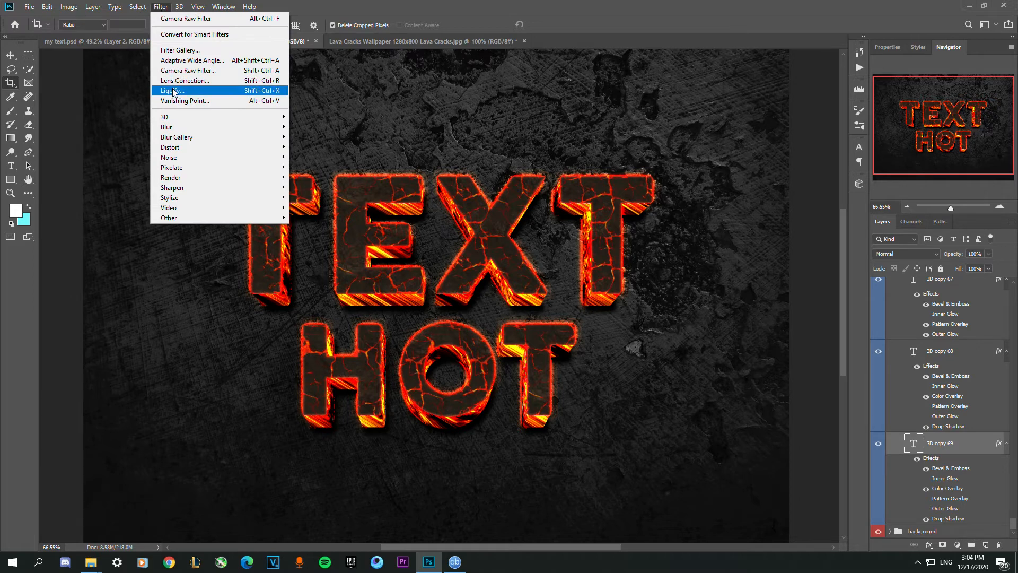
mouse_move(186, 127)
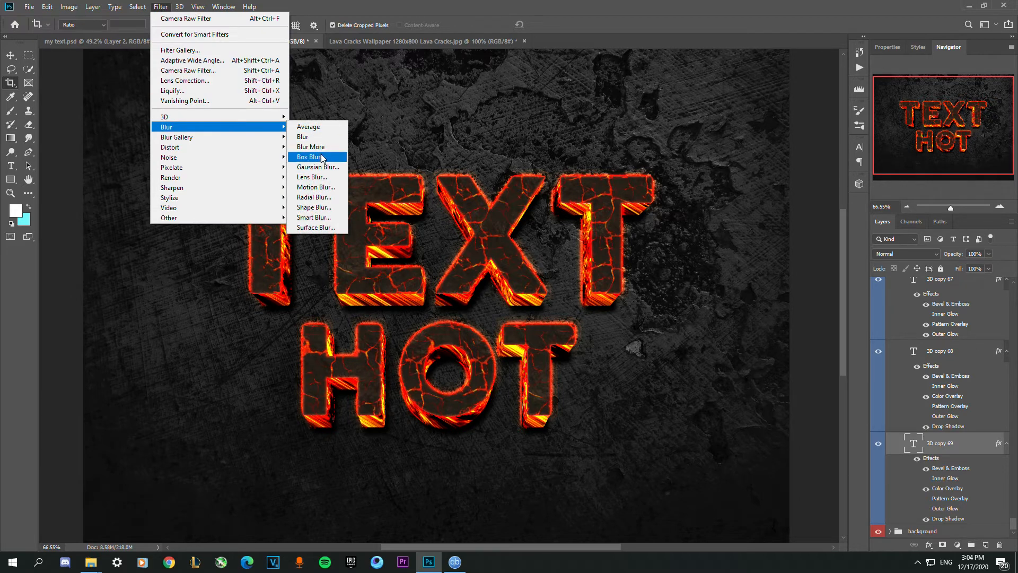
click(326, 186)
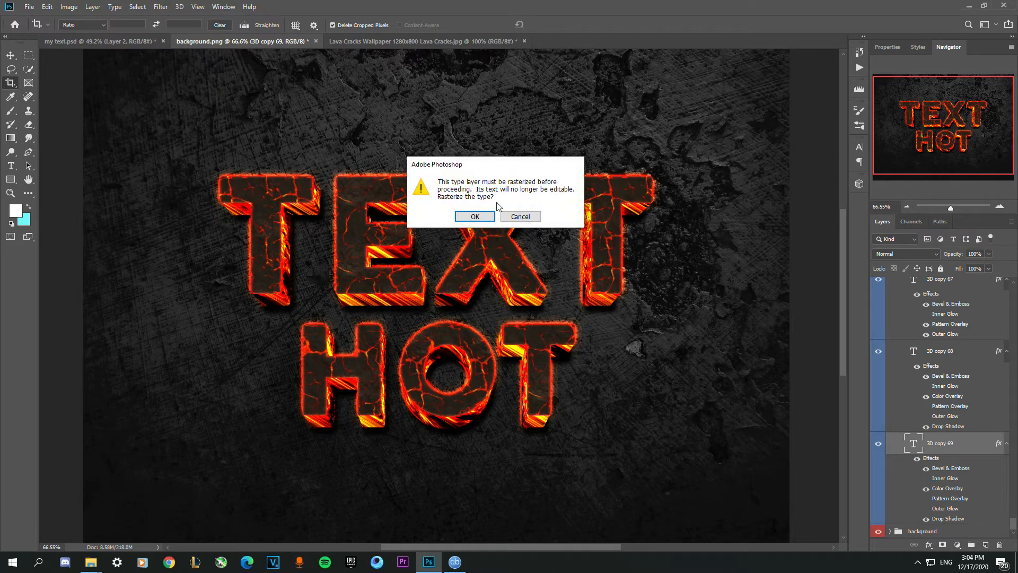
click(520, 217)
- Convert "3D copy 69" to a smart object and apply a Motion Blur with a -60° angle and 57 px distance
click(160, 7)
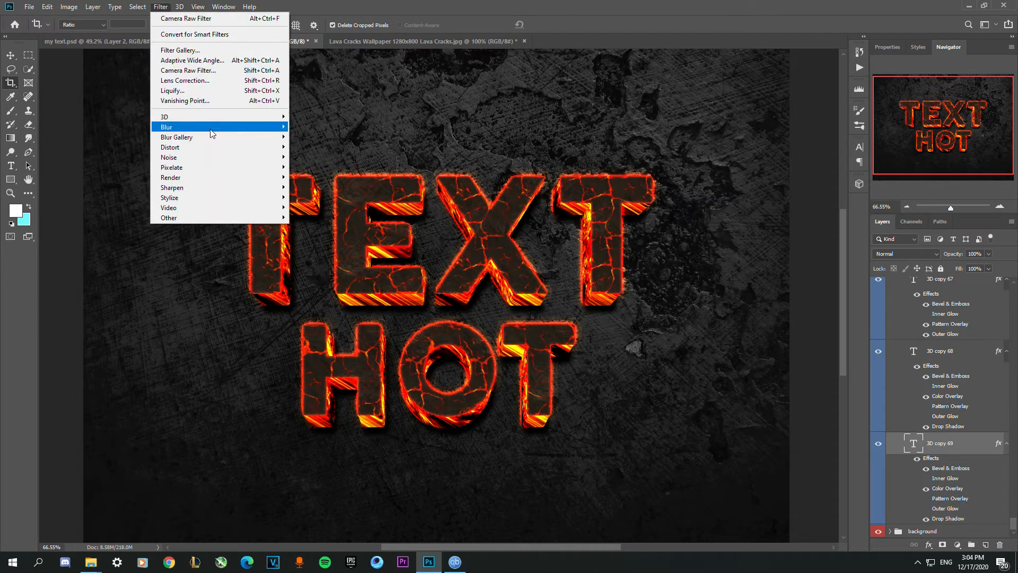
mouse_move(211, 131)
click(334, 188)
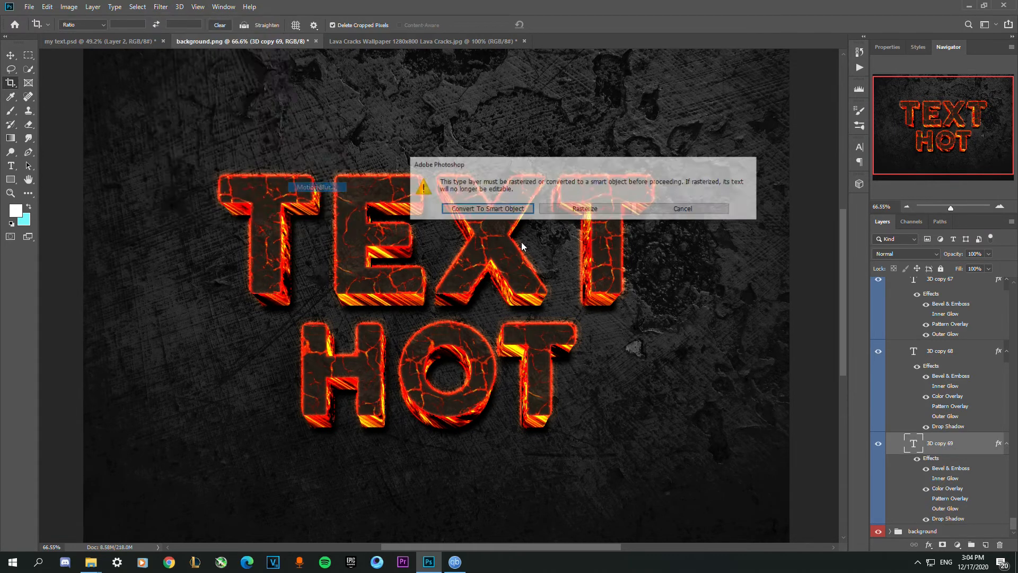
click(514, 210)
drag(498, 109, 701, 98)
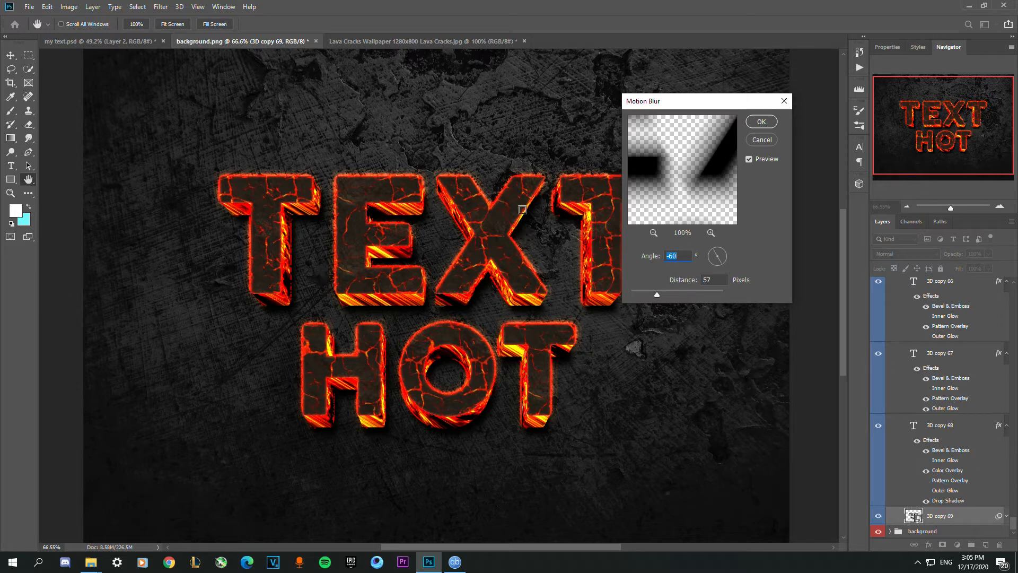
click(761, 122)
key(c)
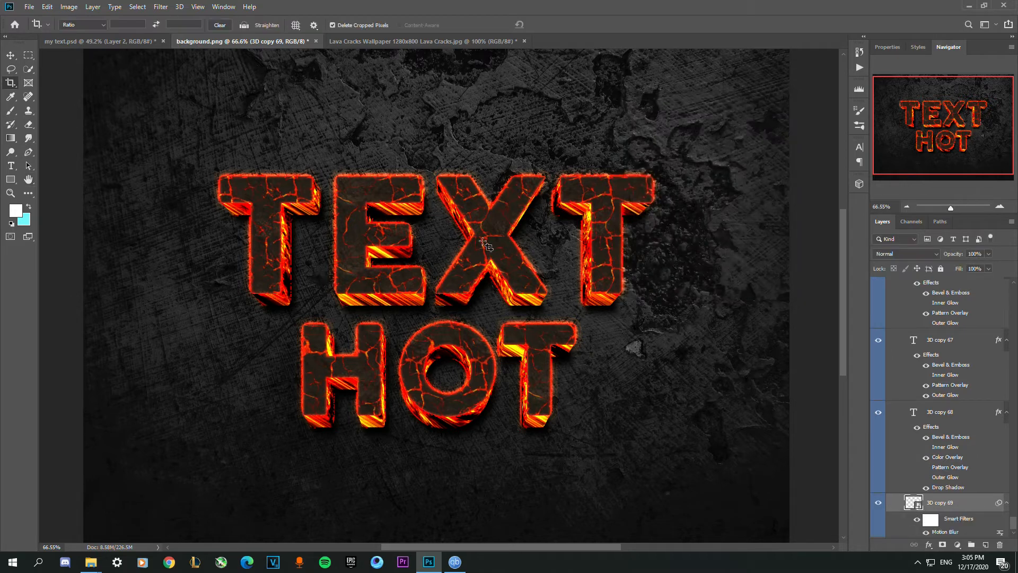
- Collapse the 3D group and the TEXT group that contains it
scroll(427, 235, up, 1)
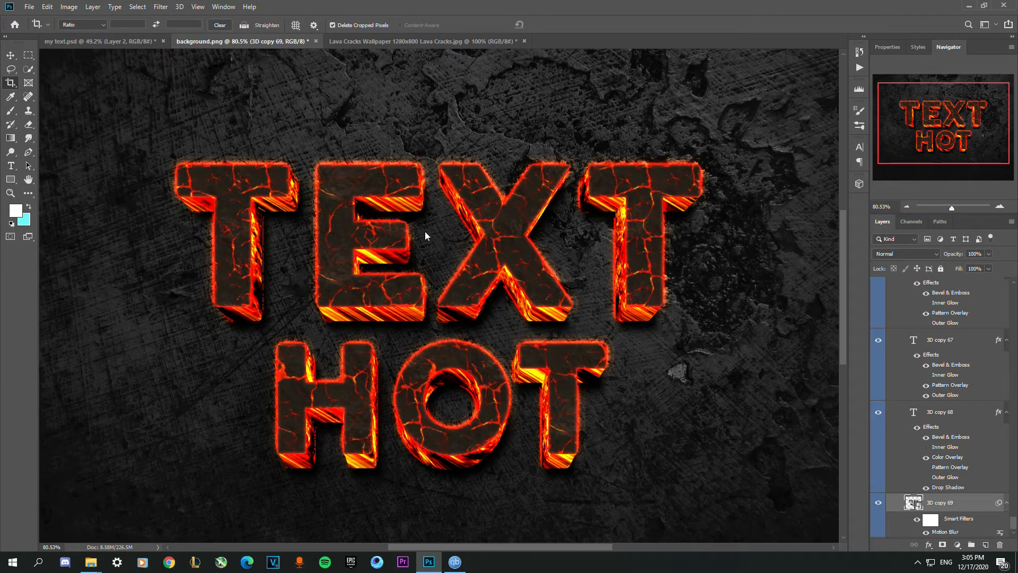
scroll(427, 235, down, 1)
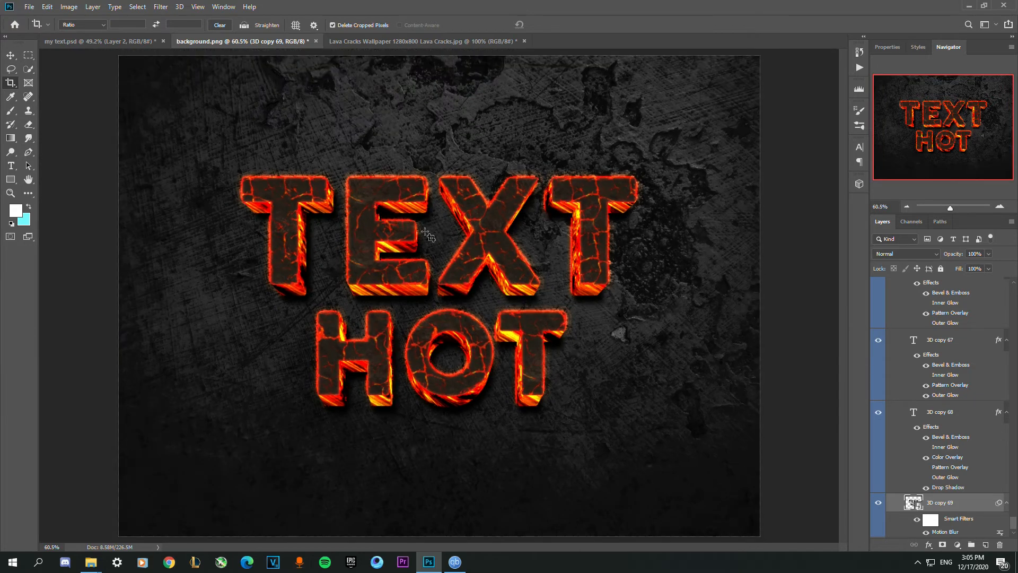
scroll(956, 419, up, 3)
drag(1016, 520, 1016, 291)
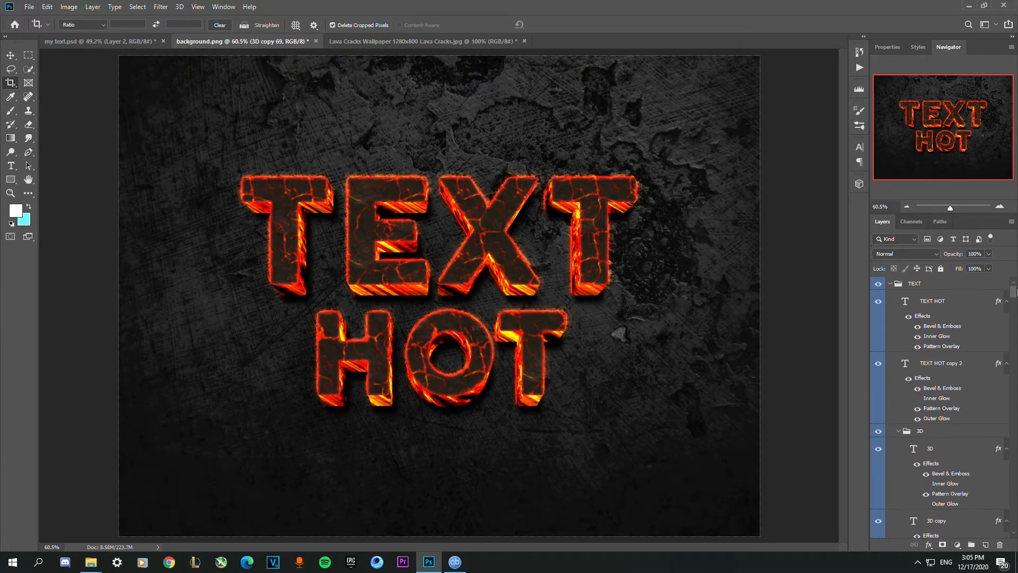
click(903, 431)
click(898, 430)
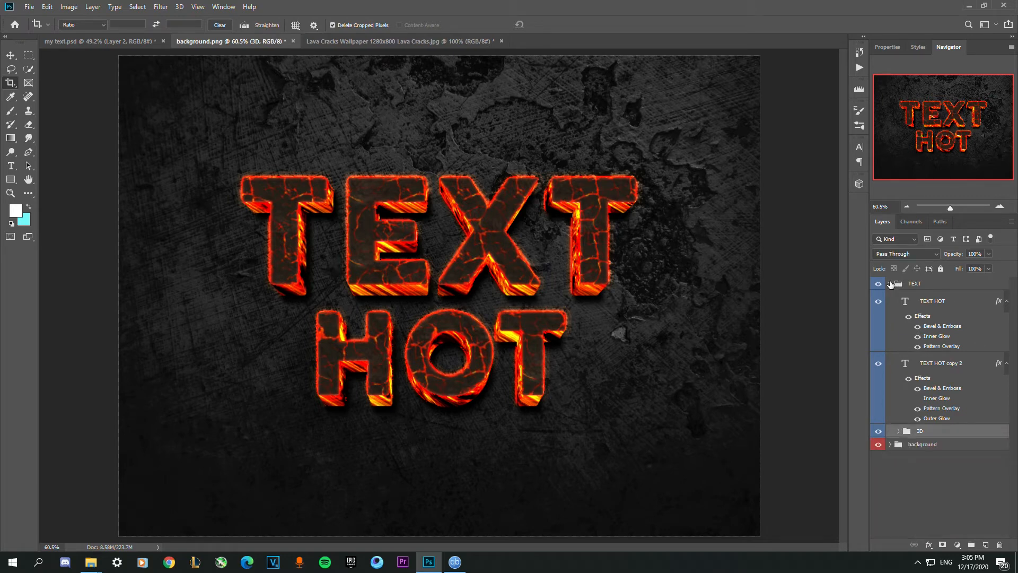
click(891, 284)
- Close the Lava Cracks Wallpaper document and activate the Move tool in background.png
scroll(369, 242, up, 2)
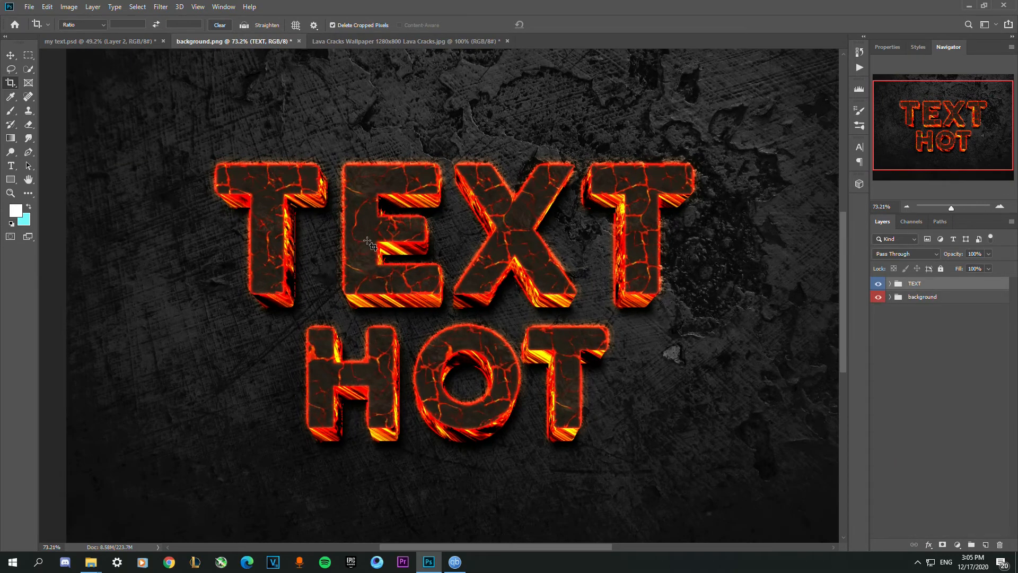
scroll(369, 243, down, 1)
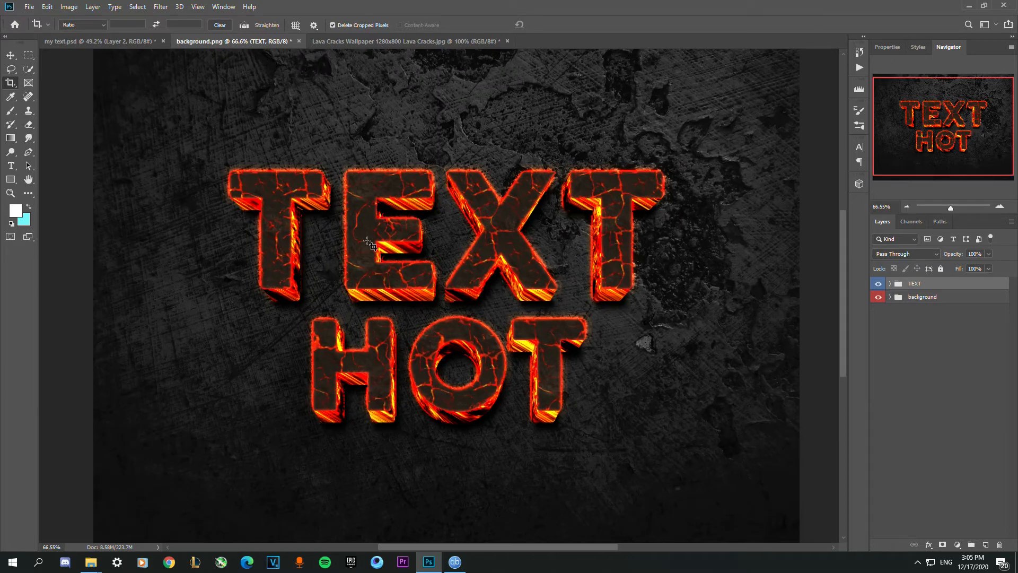
scroll(367, 241, down, 1)
scroll(367, 241, up, 1)
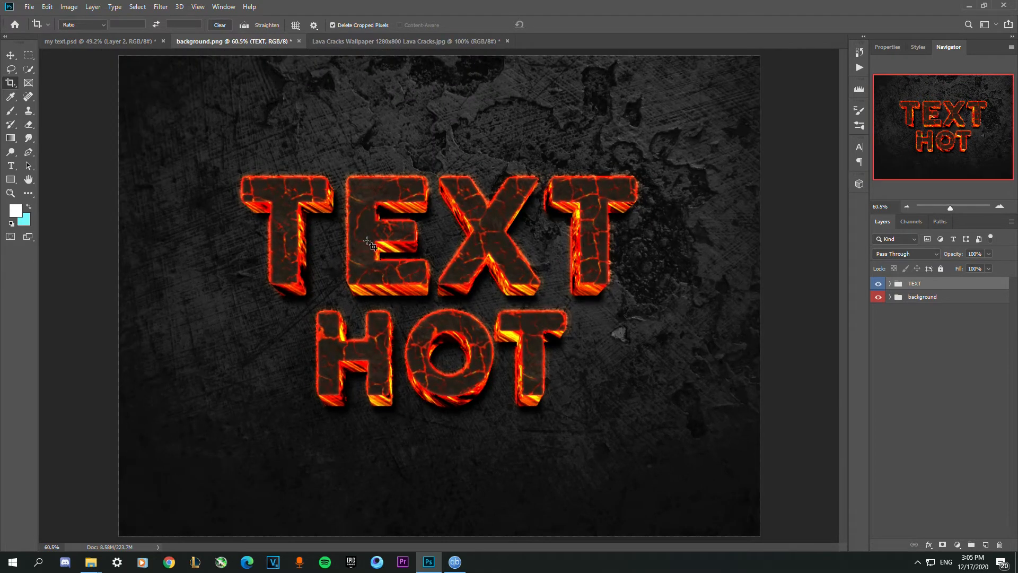
click(507, 40)
click(504, 209)
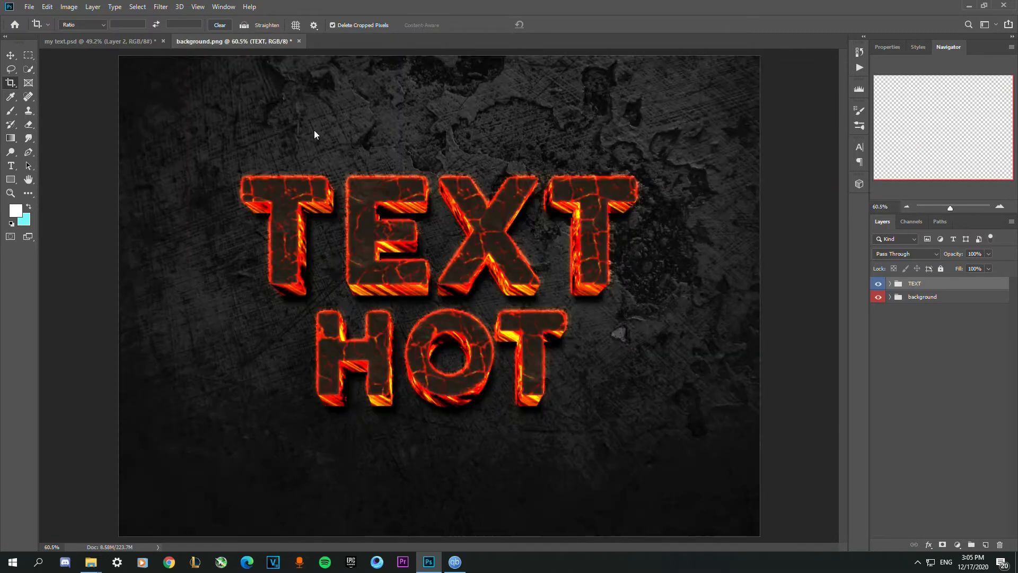
click(10, 55)
click(29, 6)
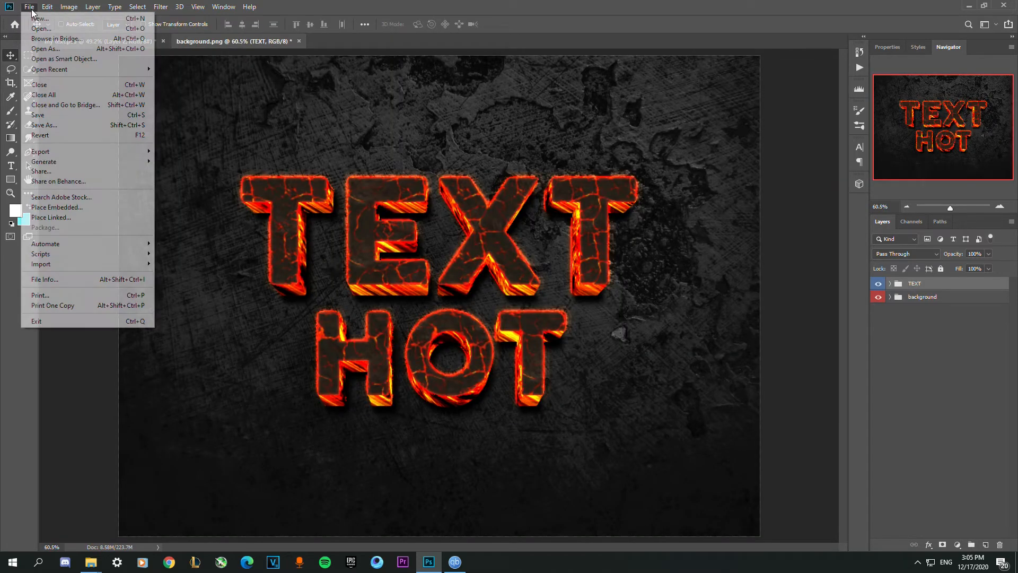
click(81, 205)
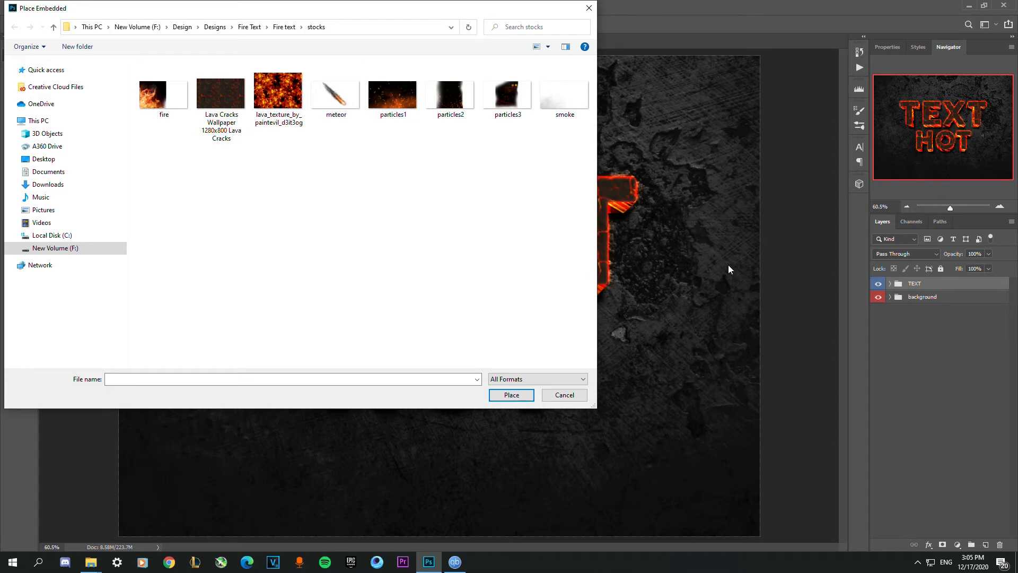
click(567, 111)
click(503, 103)
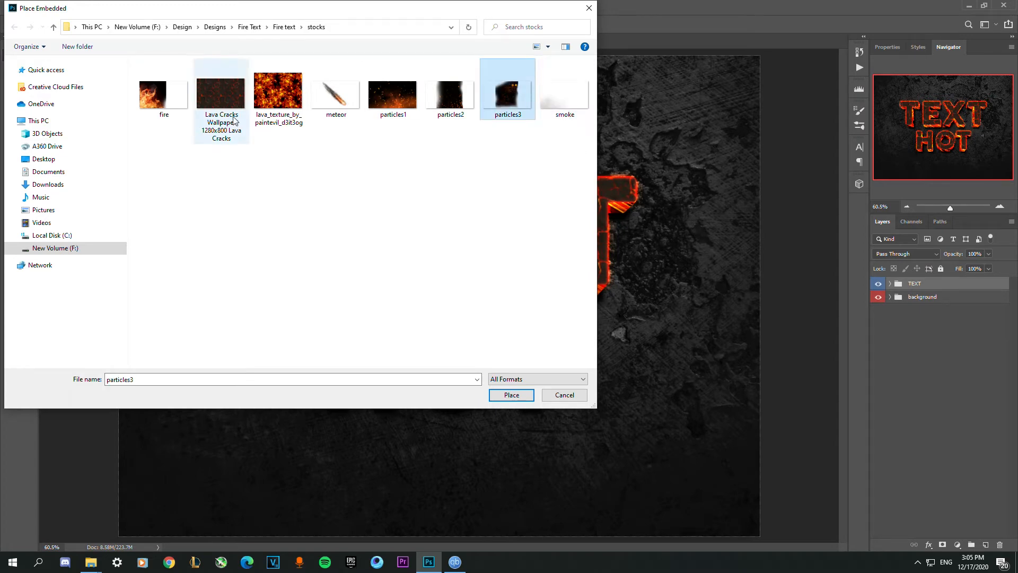
click(563, 395)
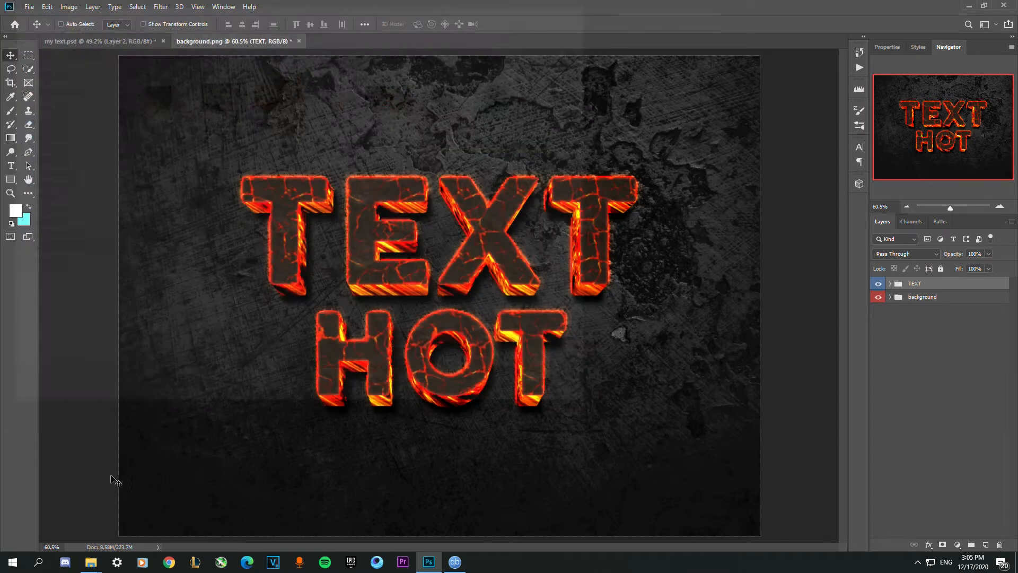
- Switch to File Explorer, open the "stocks" folder in Fire text, and bring all its images into the background.png document
mouse_move(91, 561)
mouse_move(106, 535)
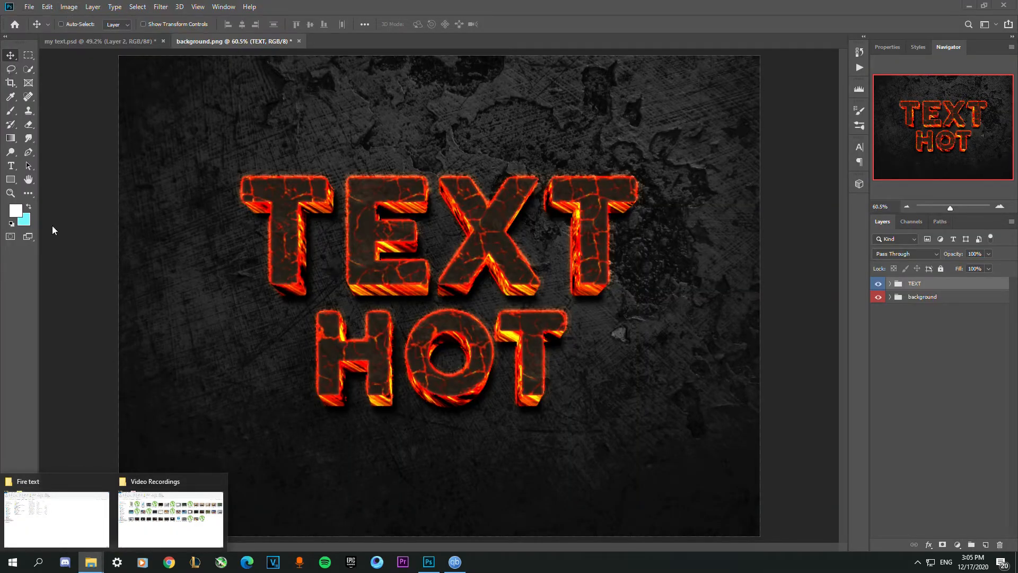
click(56, 511)
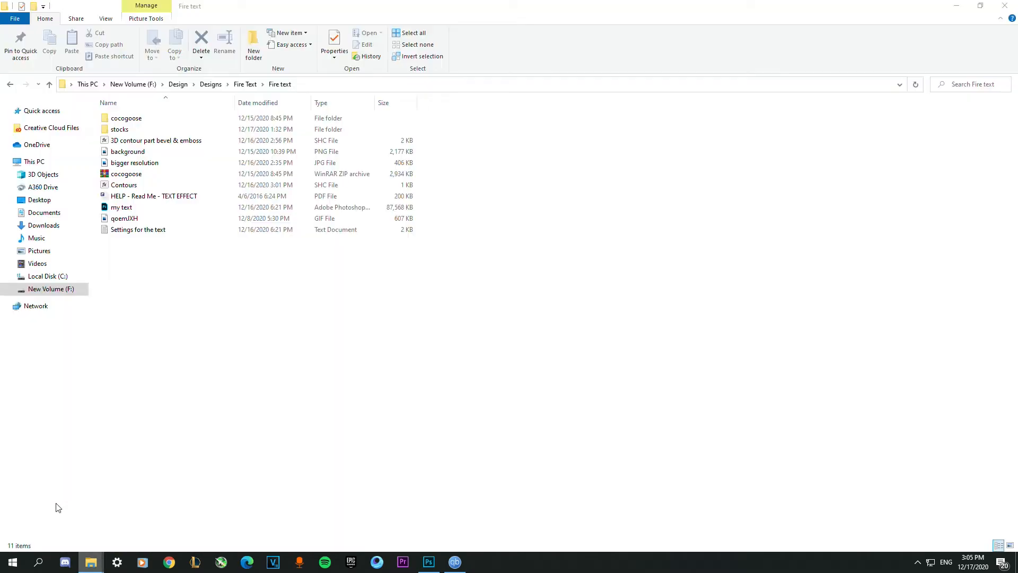
double_click(152, 129)
drag(558, 248, 345, 395)
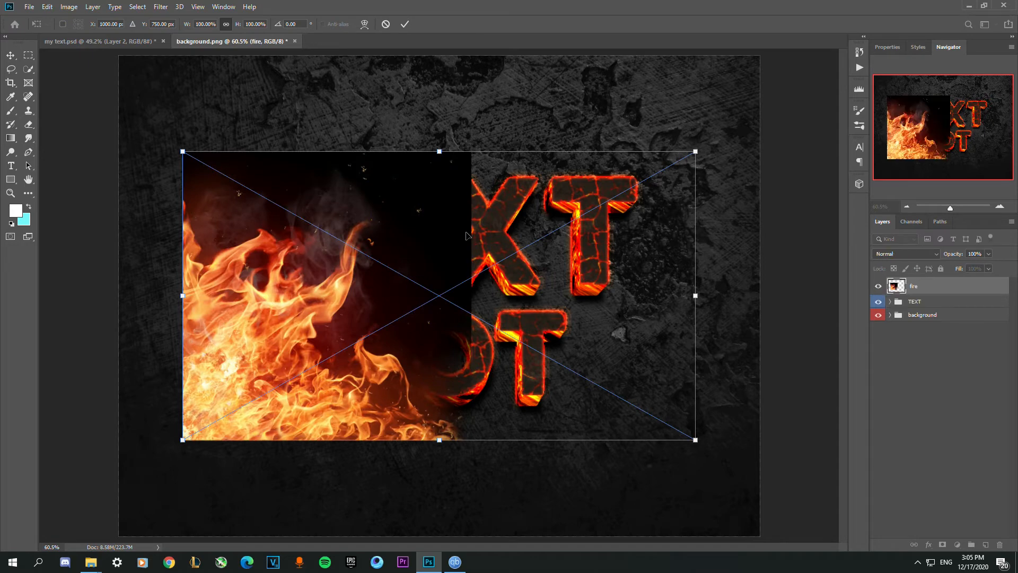
- Commit the placement of the fire, lava, meteor, particles and smoke images one after another at their original 100% scale
key(Return)
key(Return)
key(Return)
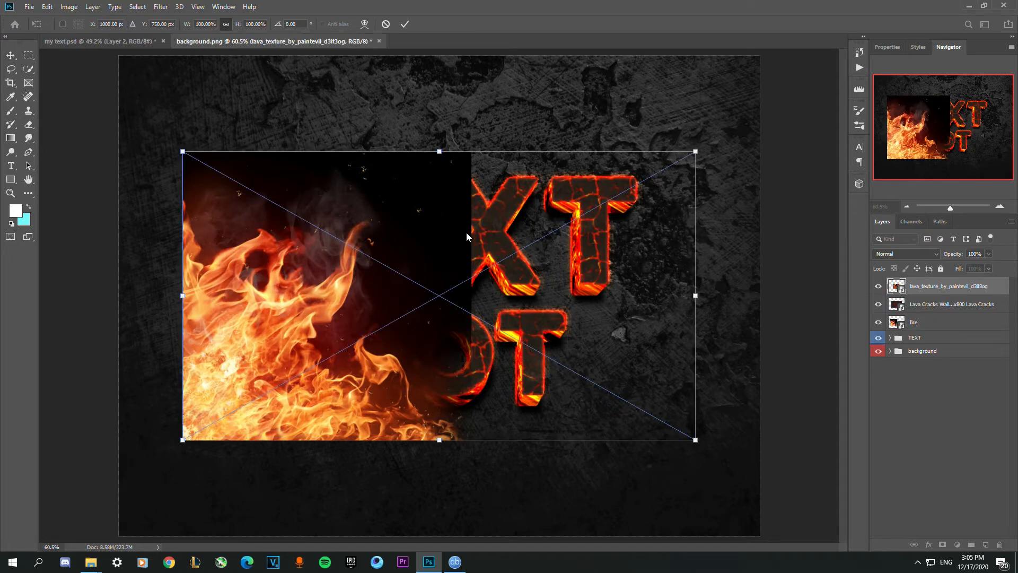
key(Return)
key(Return)
key(Return)
key(Return)
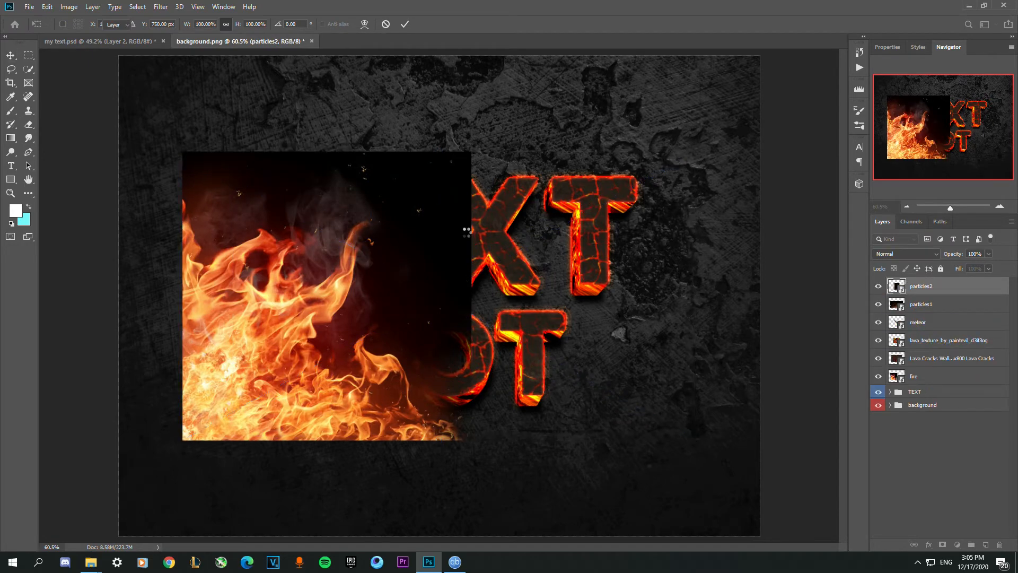
key(Return)
key(Return)
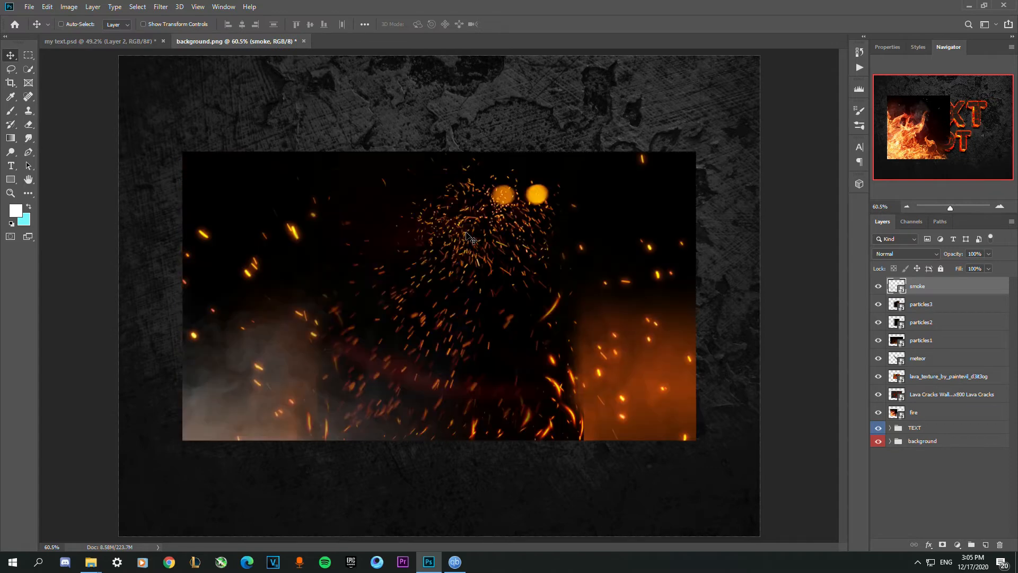
- Hide all the placed stock layers from "smoke" down to "Lava Cracks", leaving only "fire" shown
drag(878, 286, 880, 325)
click(880, 395)
drag(878, 376, 877, 341)
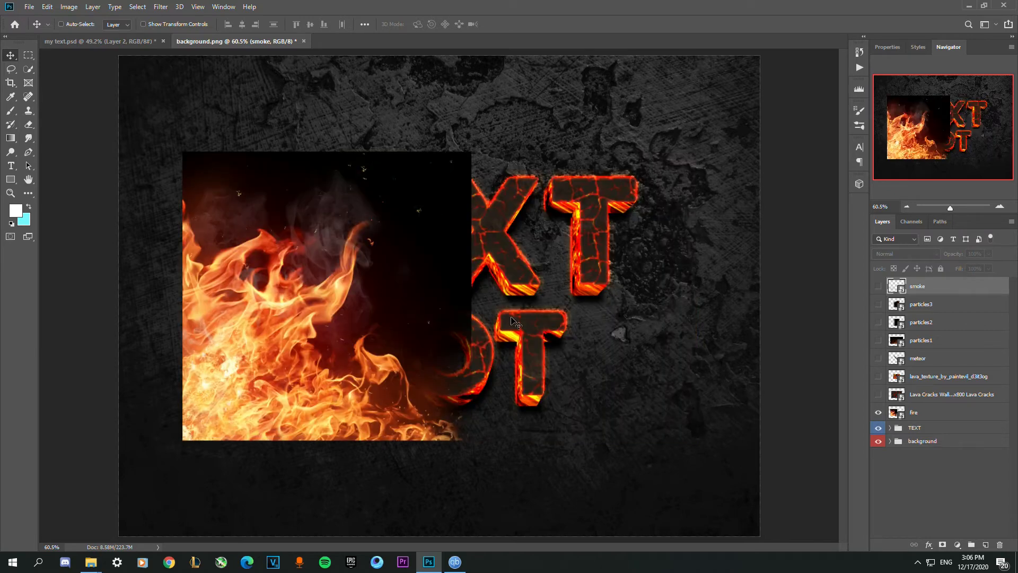
- Move the "fire" layer between the TEXT group and the background group
scroll(423, 262, down, 2)
scroll(423, 261, up, 1)
click(914, 413)
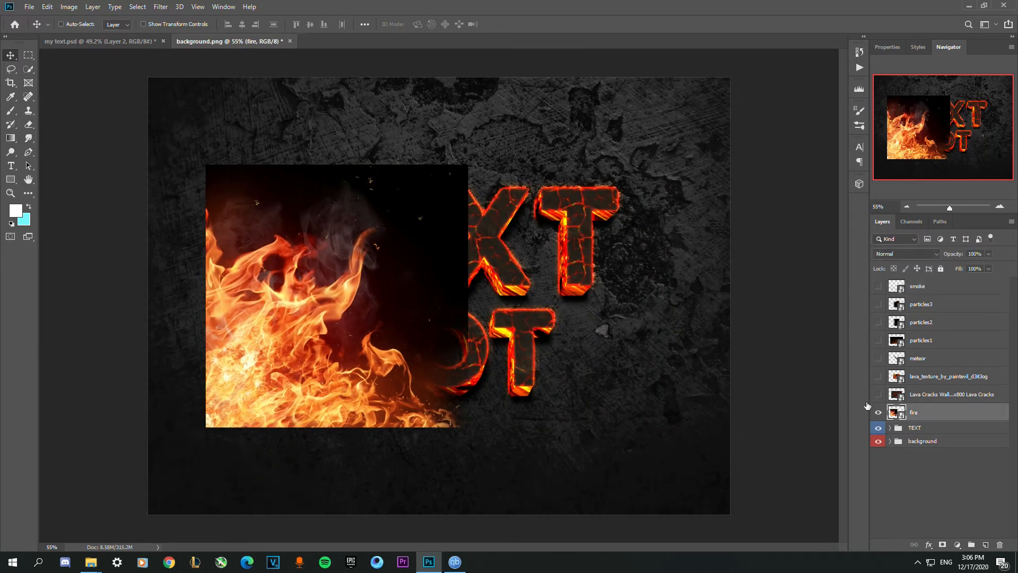
drag(947, 419, 940, 439)
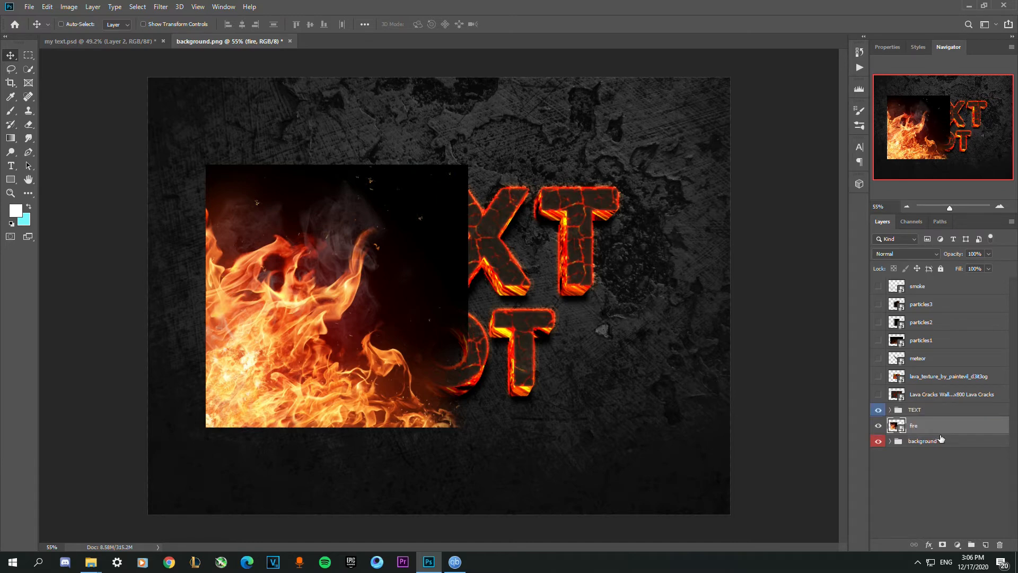
- Move the fire image to the canvas's lower-left corner and rotate it about 30° clockwise behind the text
drag(353, 352, 361, 380)
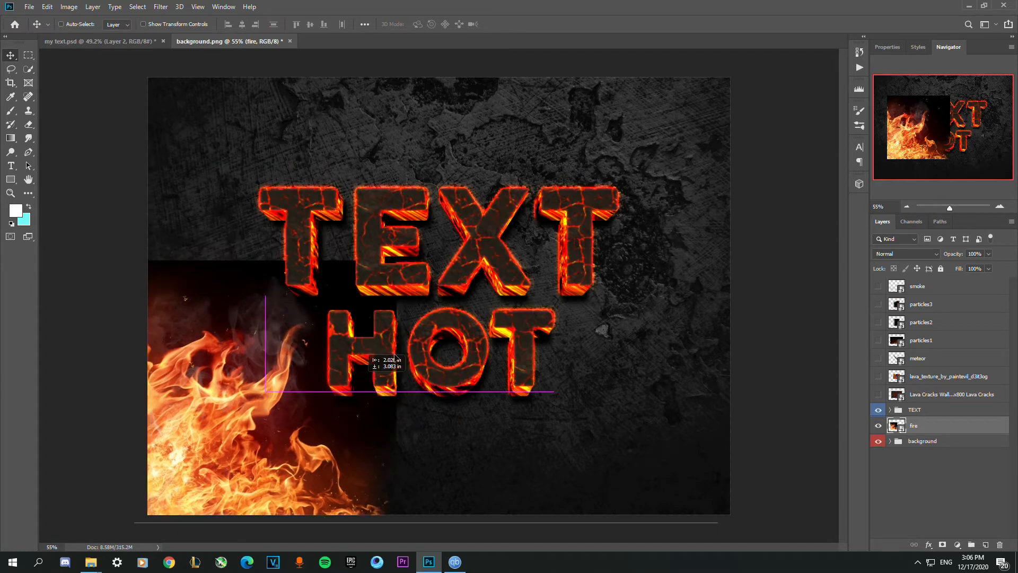
key(ctrl+t)
drag(618, 259, 637, 276)
drag(662, 343, 667, 391)
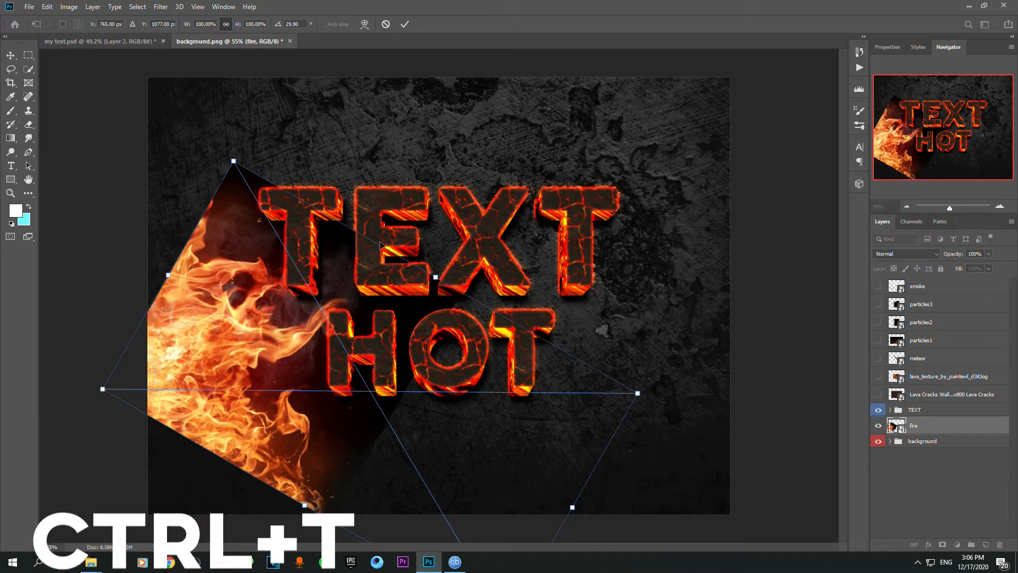
- Enlarge the fire image to about 121%, shift it slightly down along the left canvas edge and commit the transform
scroll(325, 281, down, 2)
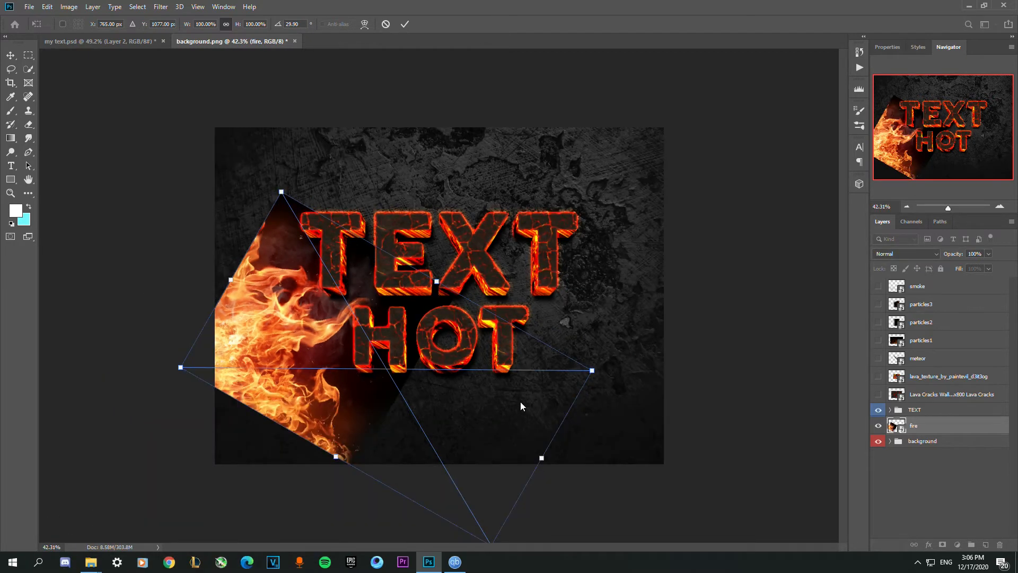
drag(180, 367, 94, 374)
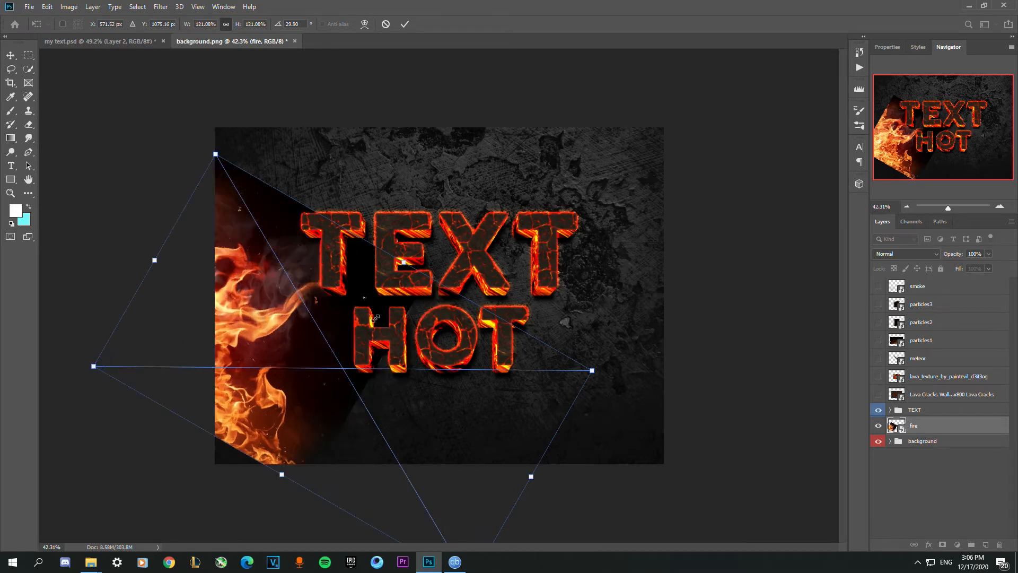
drag(345, 322, 347, 363)
key(Return)
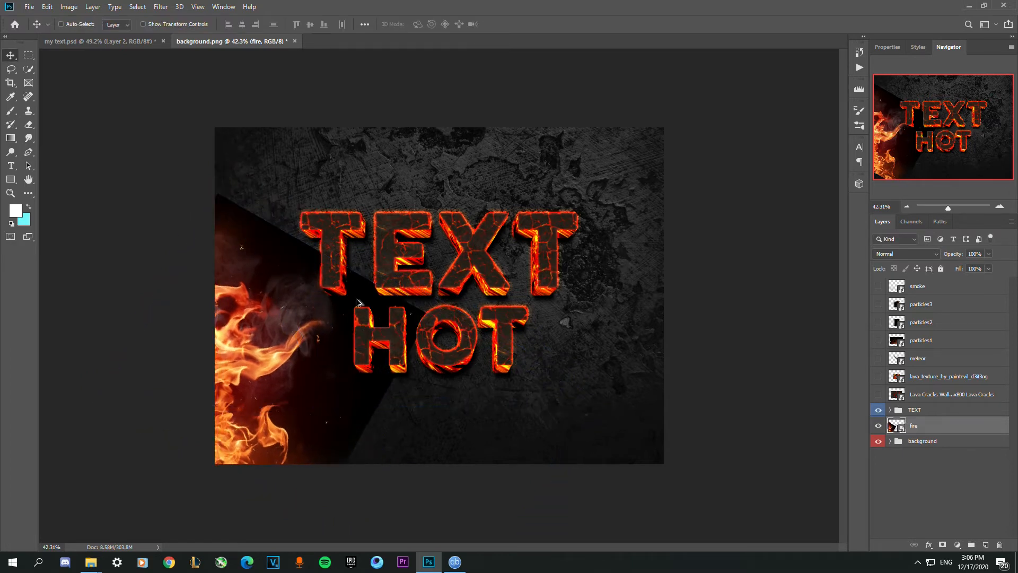
- Adjust the fire image's rotation to about 26.5° and set its blending mode to Screen
scroll(459, 300, up, 1)
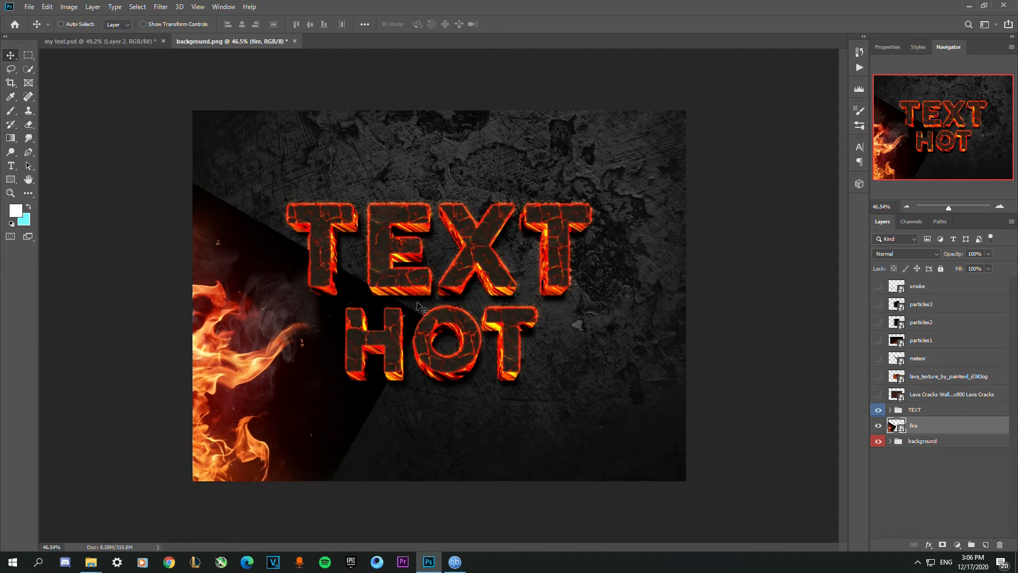
key(ctrl+t)
drag(505, 297, 511, 285)
key(Return)
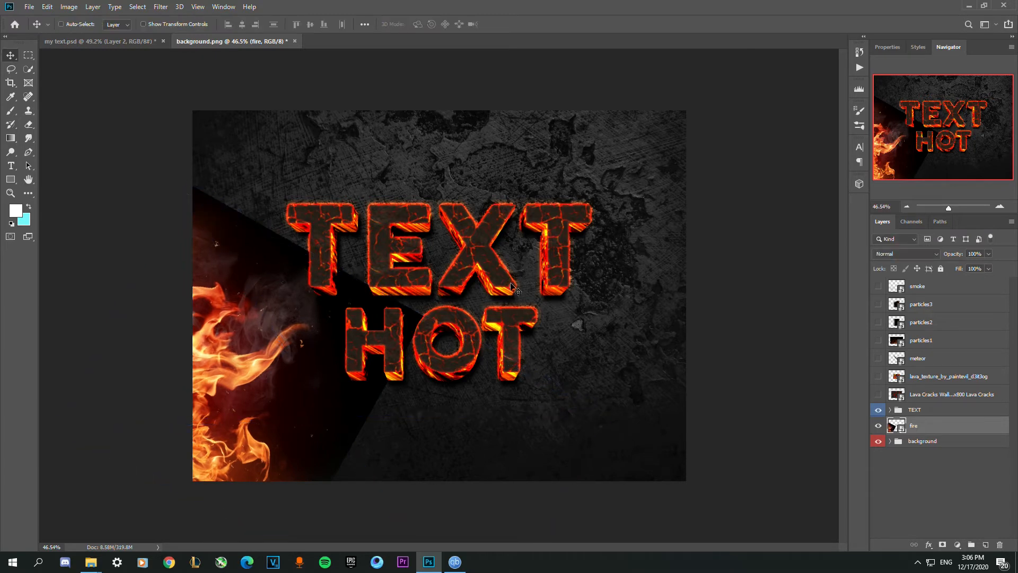
click(932, 254)
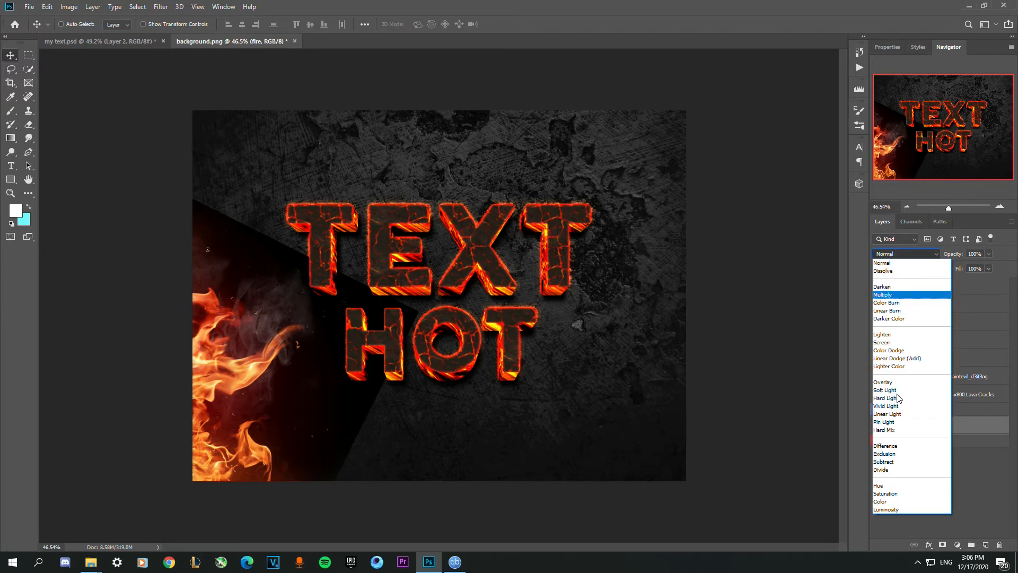
click(894, 343)
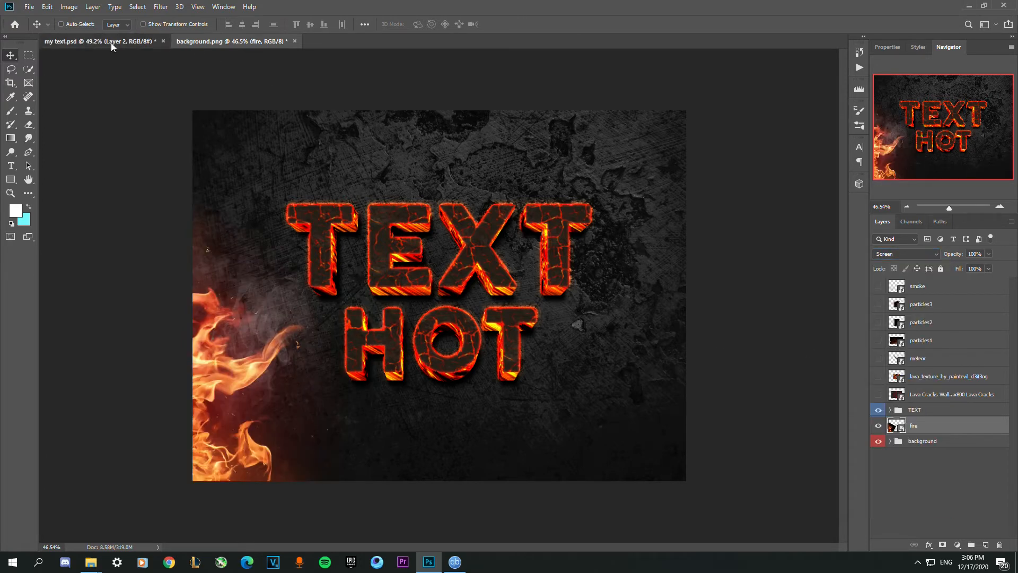
- Check the fire in my text.psd, then enlarge the fire in background.png to about 135% and refit it along the canvas's left edge
click(110, 42)
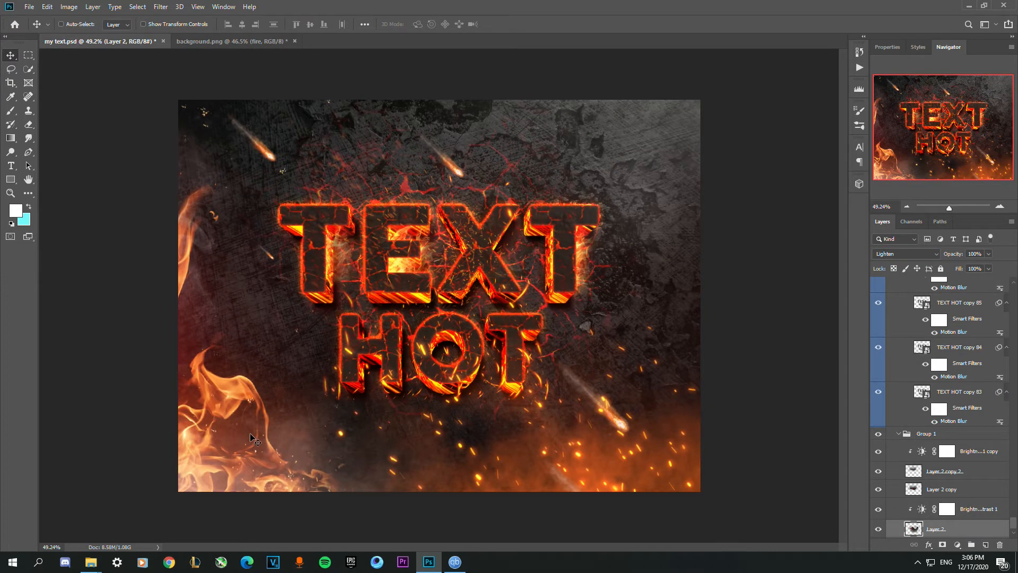
click(212, 42)
mouse_move(254, 418)
mouse_down()
mouse_move(270, 407)
mouse_move(266, 387)
mouse_move(255, 401)
mouse_up()
key(ctrl+t)
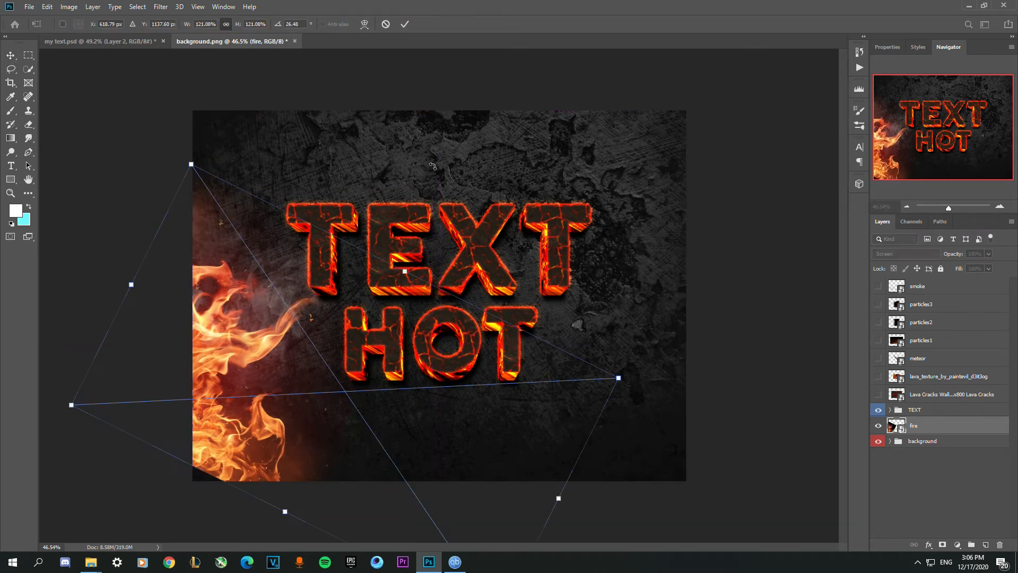
drag(416, 245, 416, 245)
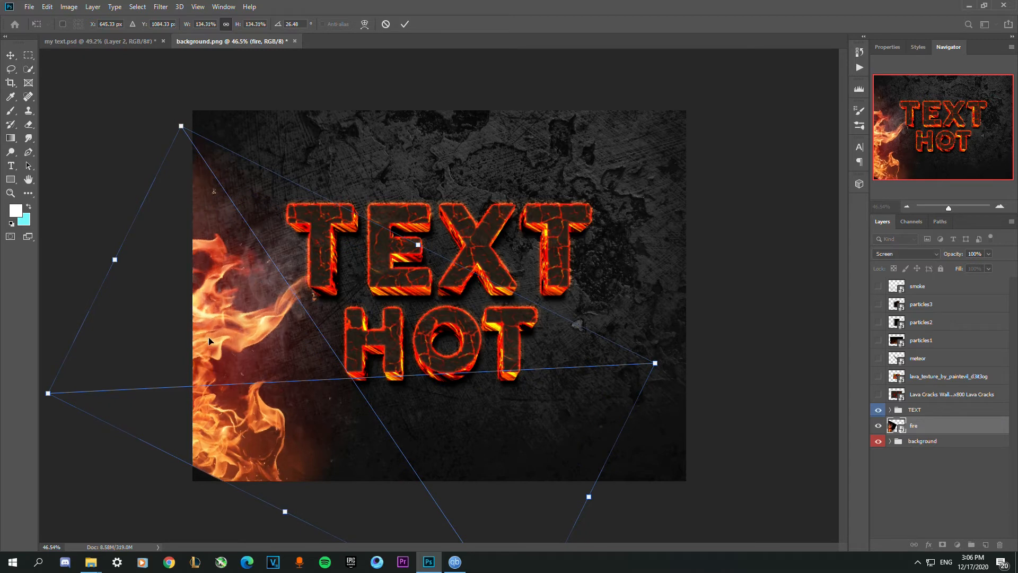
drag(209, 341, 199, 353)
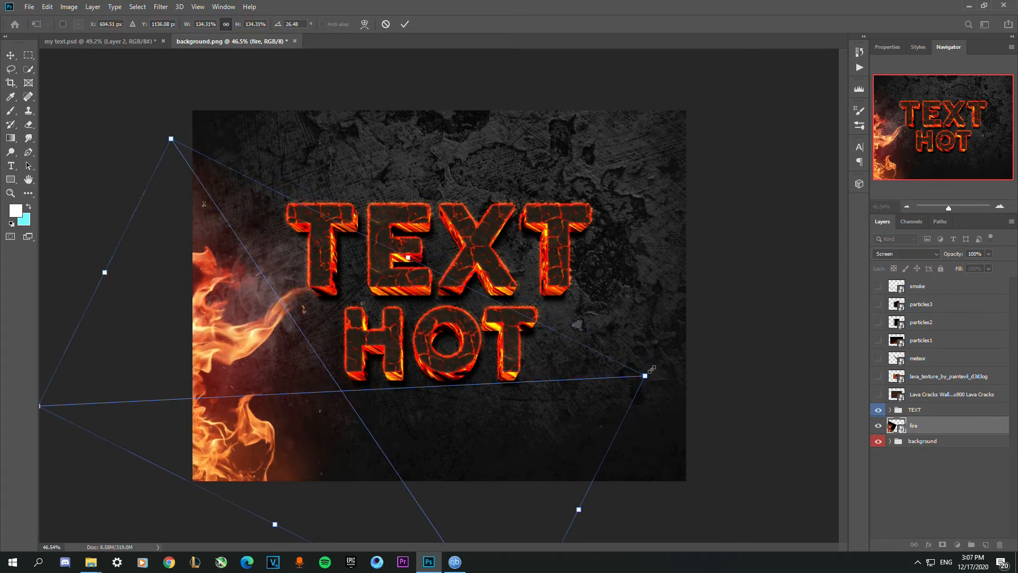
mouse_move(653, 353)
mouse_down()
mouse_move(652, 344)
mouse_move(659, 373)
mouse_move(659, 363)
mouse_up()
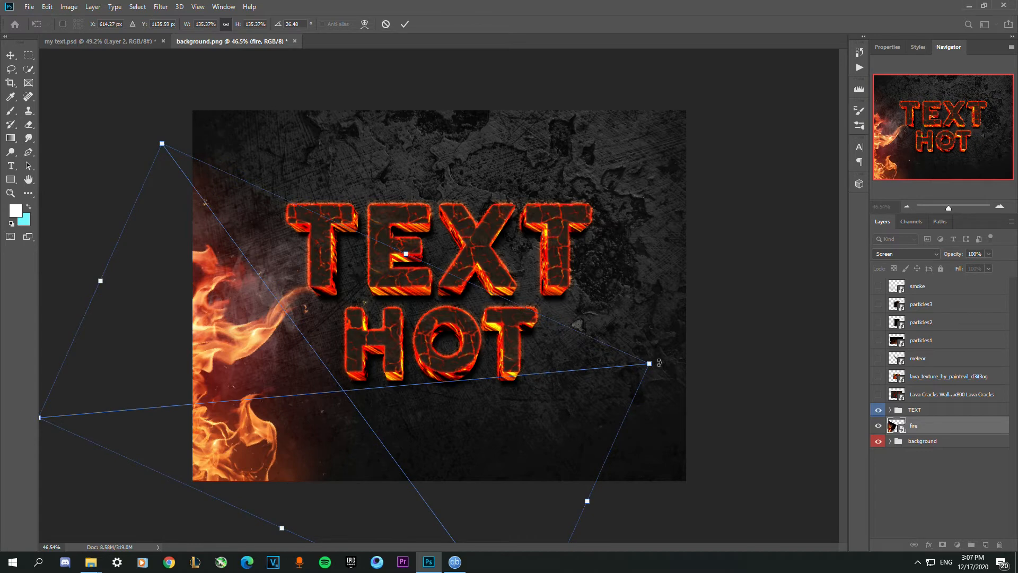
key(Return)
scroll(286, 345, down, 1)
scroll(285, 327, up, 1)
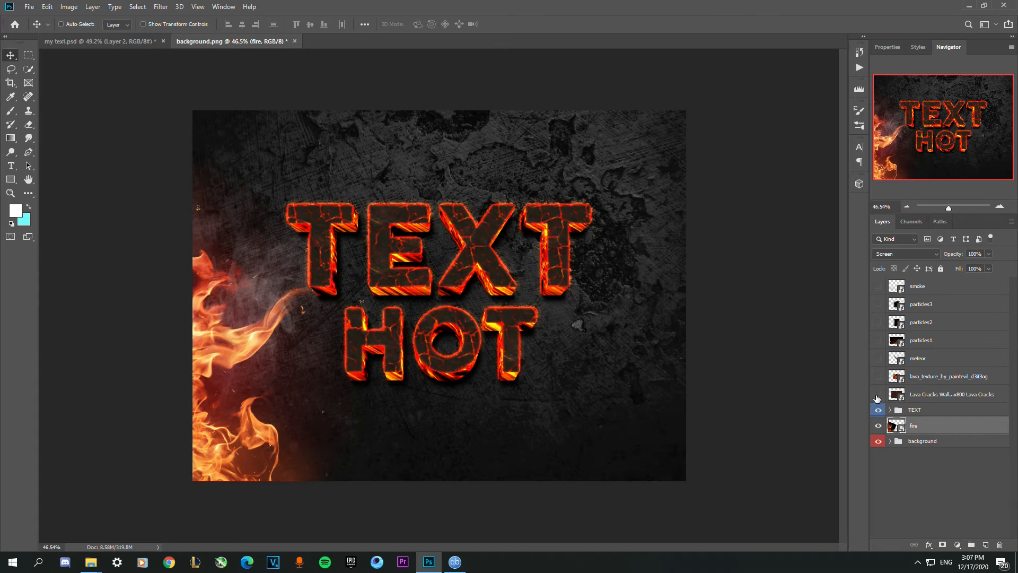
- Show the Lava Cracks Wallpaper layer and move it into the background group above Layer 0
click(925, 397)
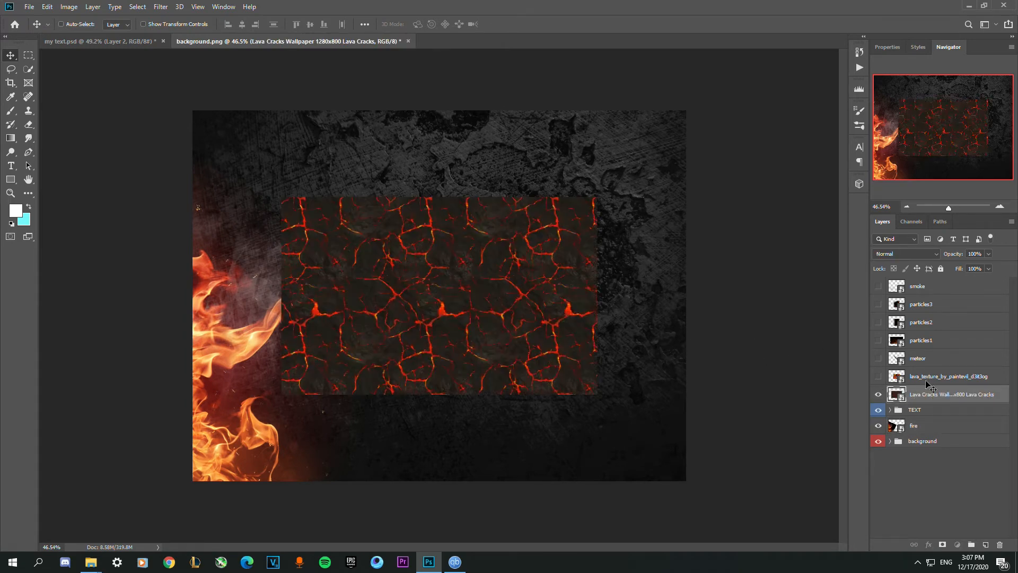
drag(928, 445, 900, 442)
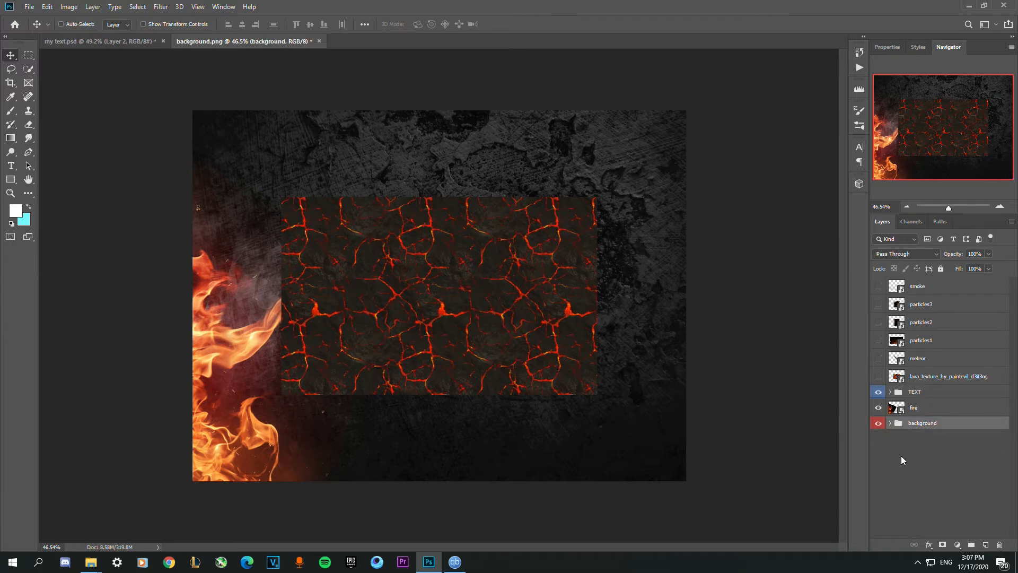
click(891, 423)
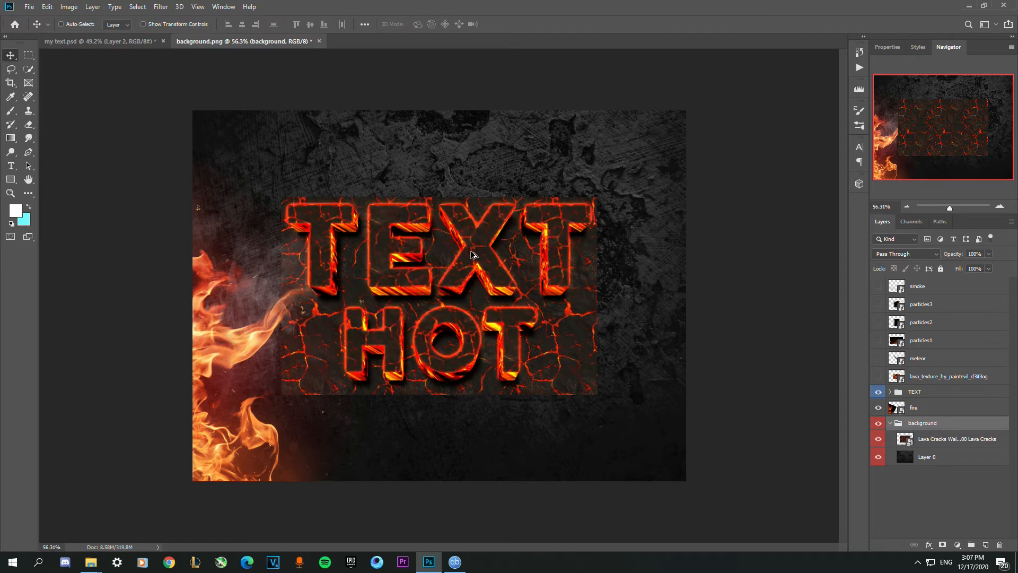
- Set the Lava Cracks layer's blending mode to Lighten
scroll(456, 244, up, 3)
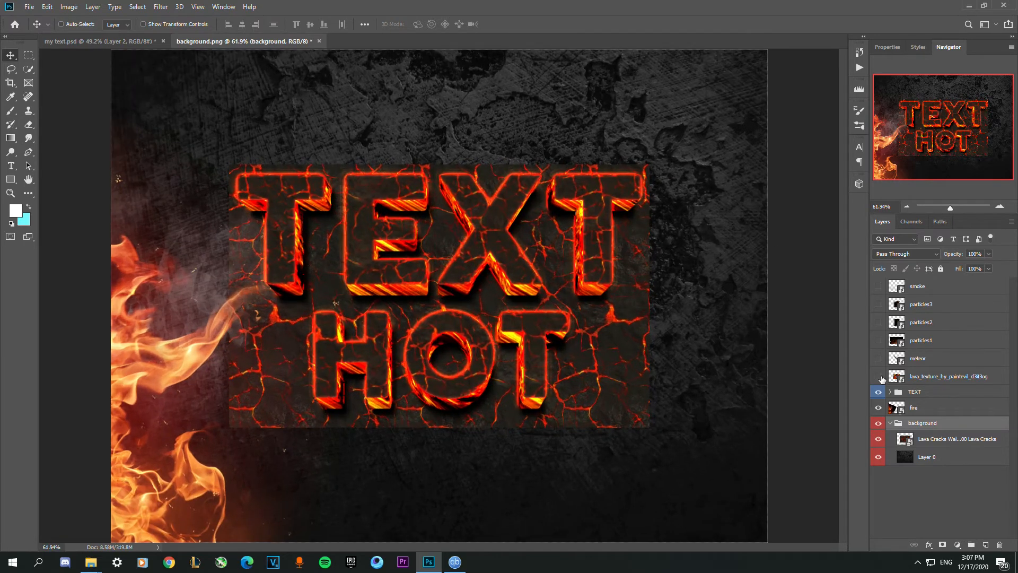
click(956, 442)
click(929, 253)
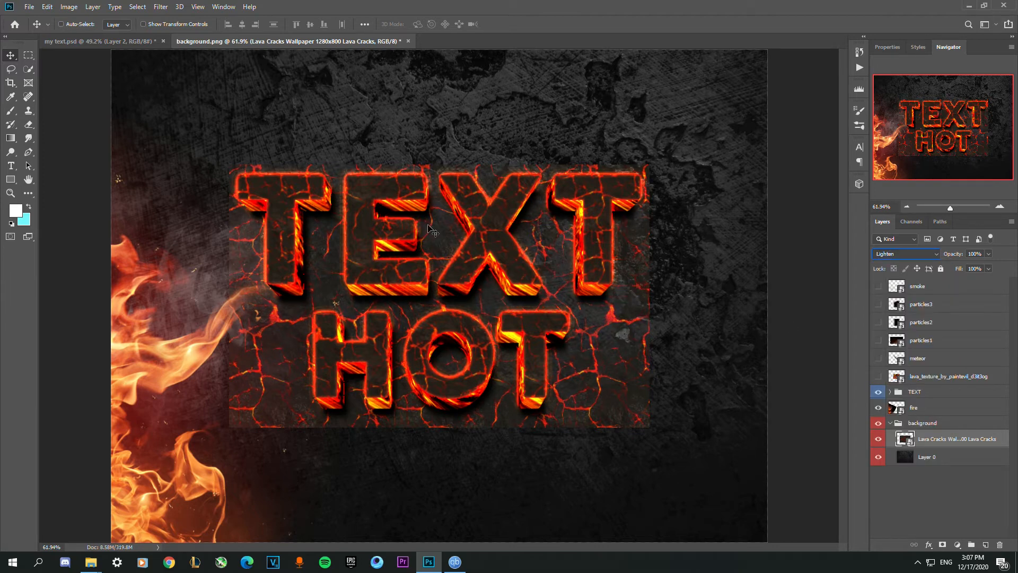
- Scale the Lava Cracks texture up to about 111% and center it behind the TEXT HOT lettering
key(ctrl+t)
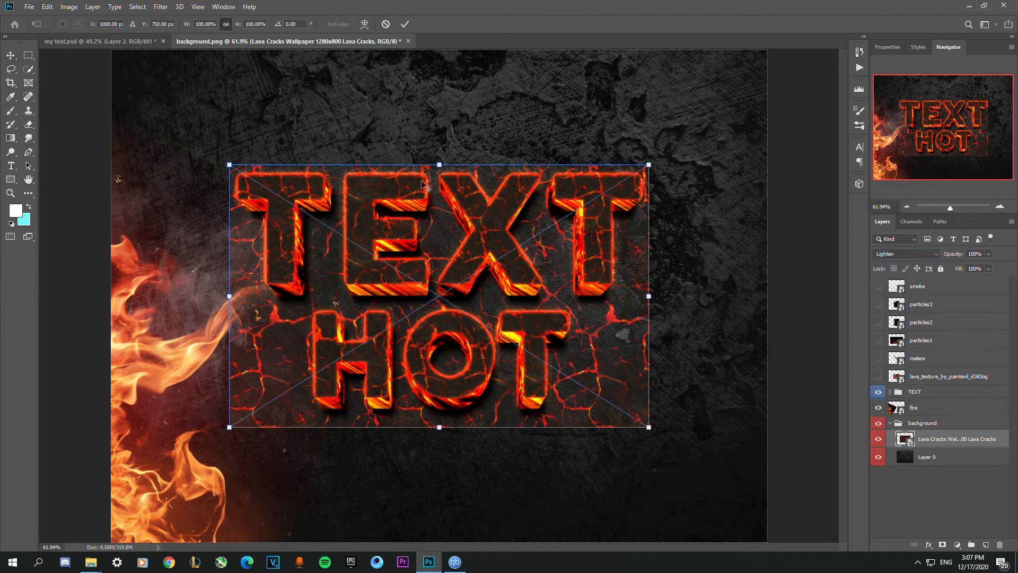
scroll(522, 174, down, 2)
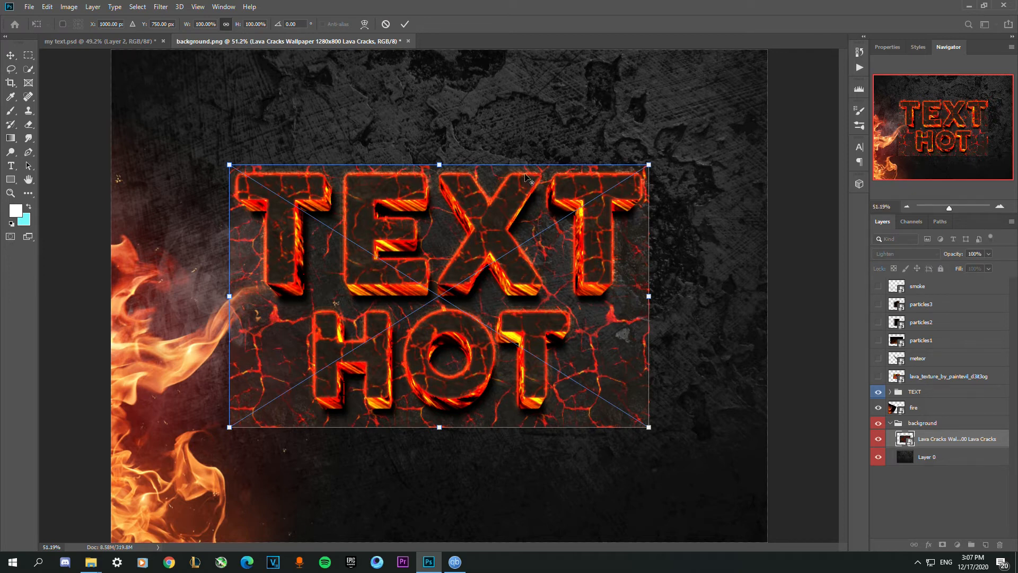
scroll(522, 174, down, 1)
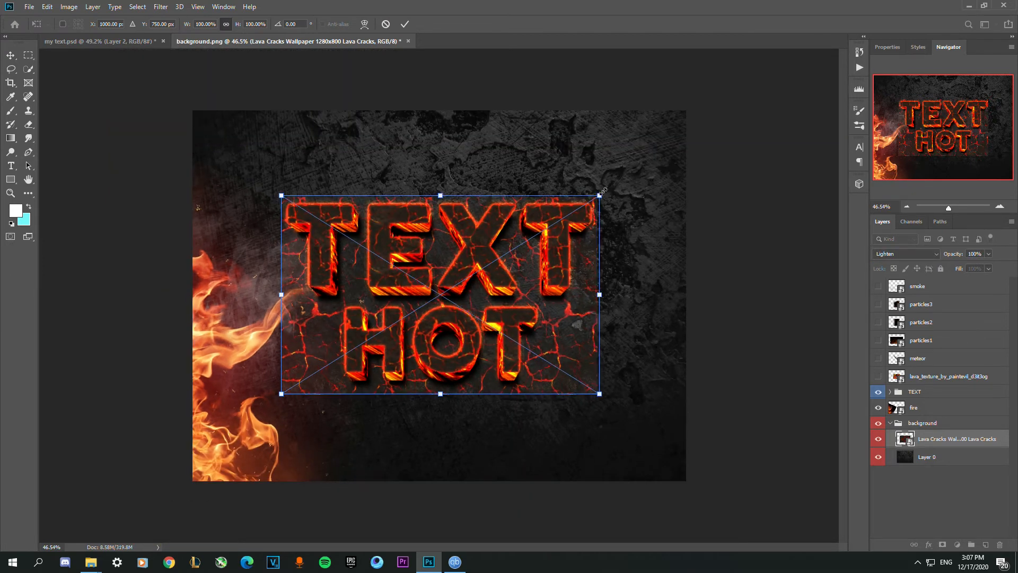
drag(620, 179, 626, 171)
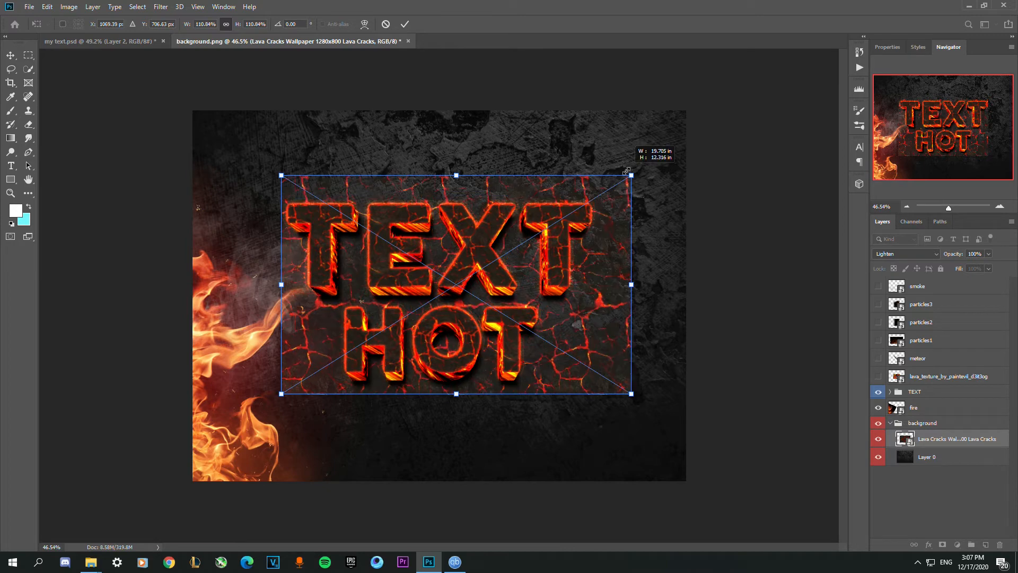
key(Return)
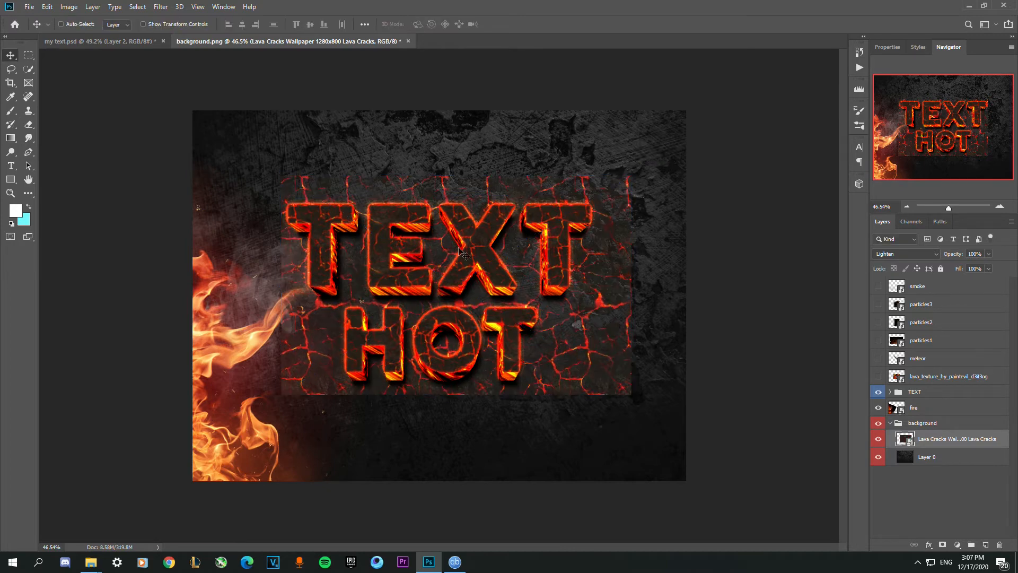
mouse_move(437, 252)
mouse_down()
mouse_move(428, 254)
mouse_move(439, 260)
mouse_up()
scroll(438, 260, up, 1)
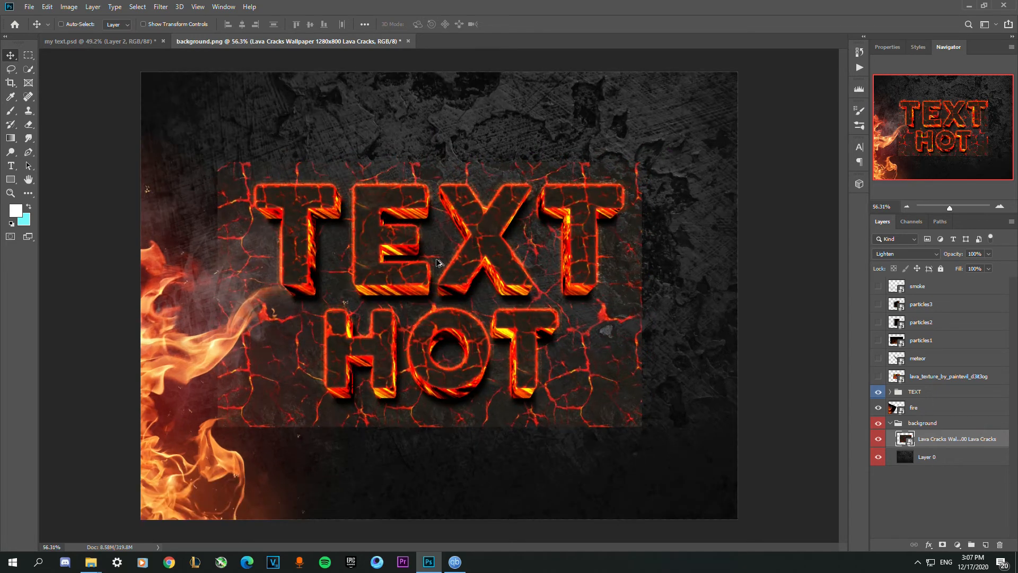
- Choose the Eraser tool and rasterize the Lava Cracks layer
key(e)
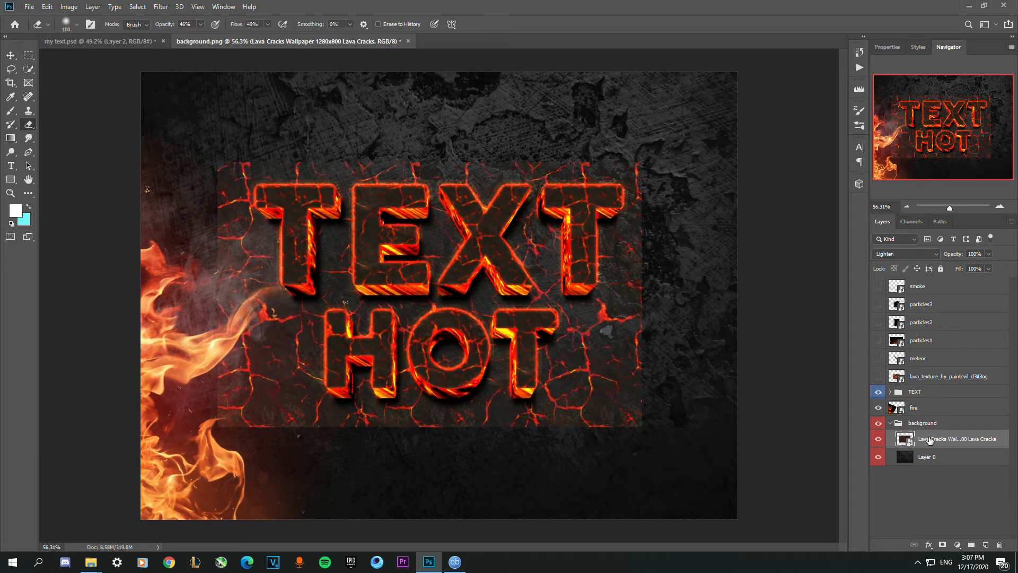
right_click(963, 444)
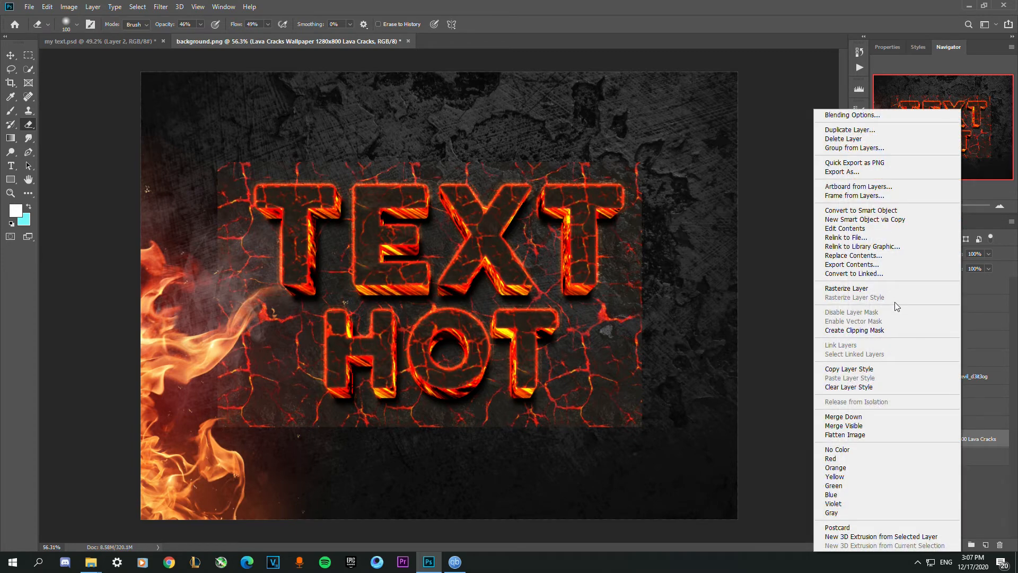
click(904, 289)
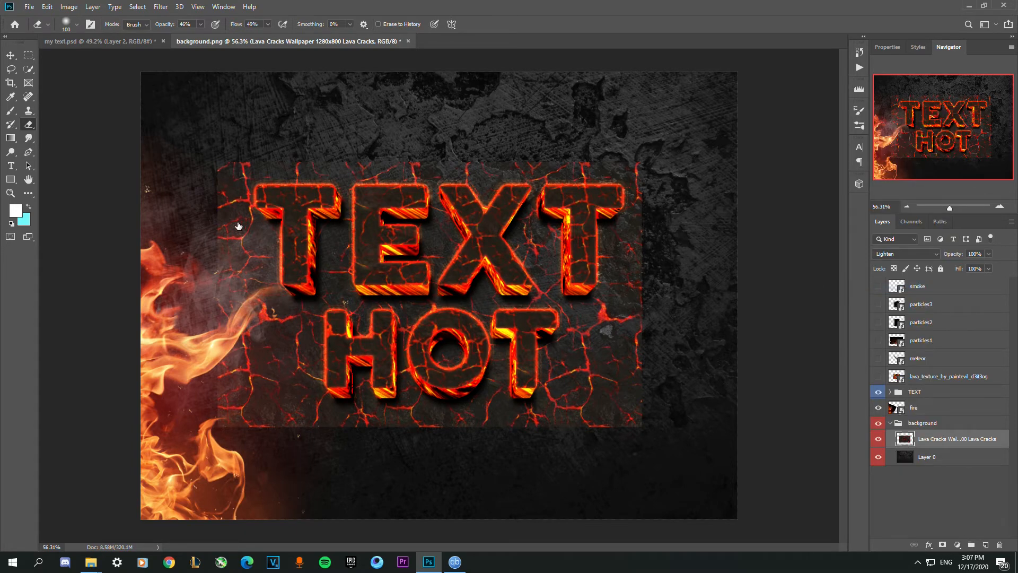
- Erase the Lava Cracks texture's outer edges with a soft size 500 eraser at 50% opacity and 50% flow
key(bracketright)
key(bracketright)
key(bracketright)
key(bracketright)
key(bracketright)
key(bracketright)
key(bracketright)
key(bracketright)
click(180, 25)
text(50)
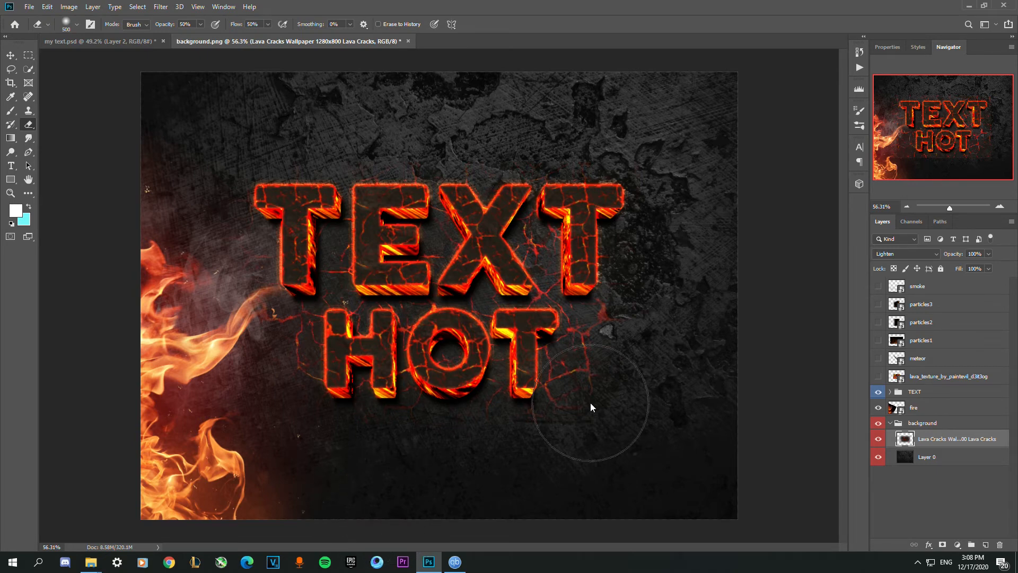
- Fade the remaining cracks around the lettering with a size 250 eraser and collapse the background group
key(bracketleft)
key(bracketleft)
key(bracketleft)
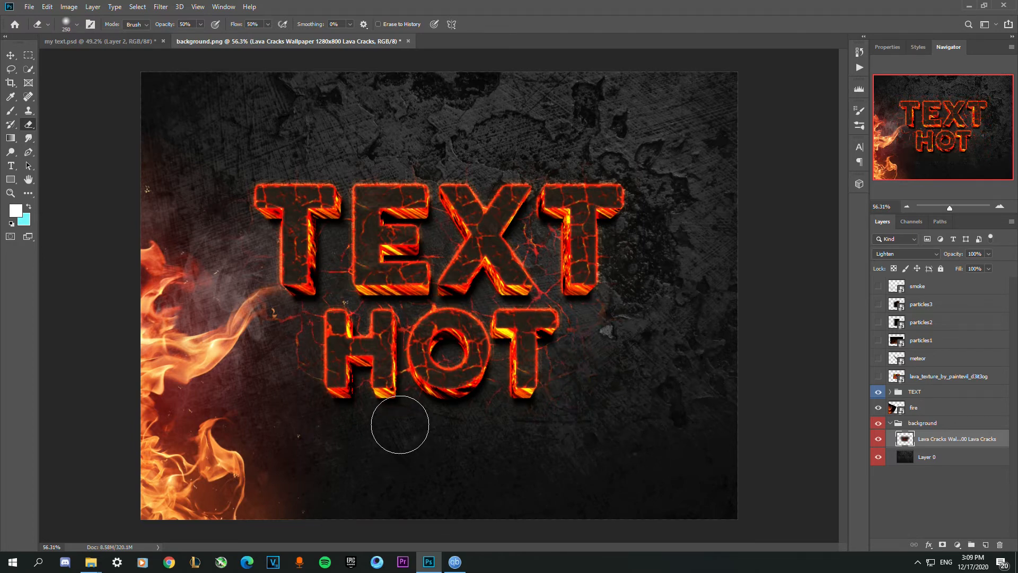
click(895, 424)
click(890, 423)
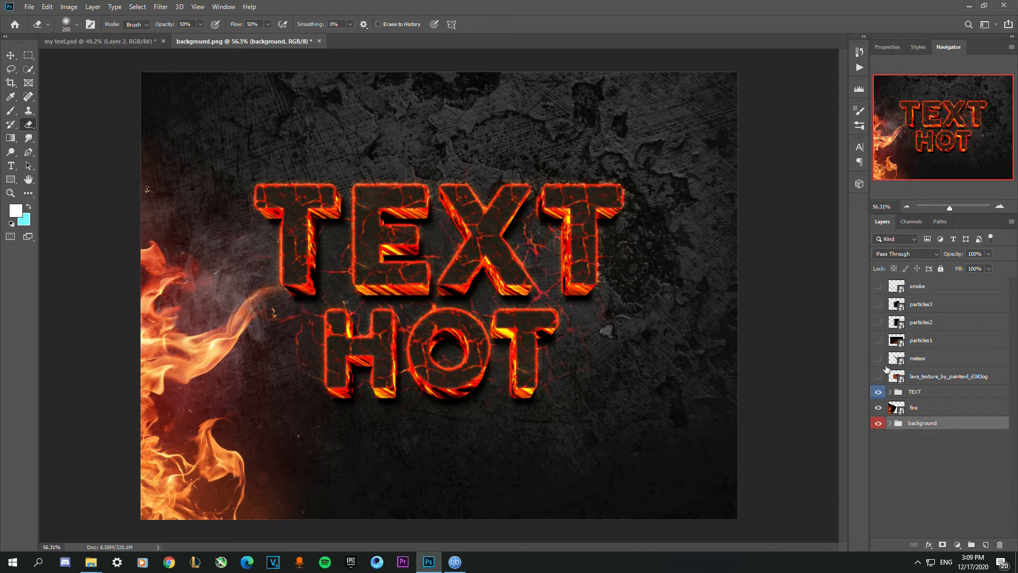
- Delete the lava_texture_by_paintevil layer and show the meteor layer
click(919, 377)
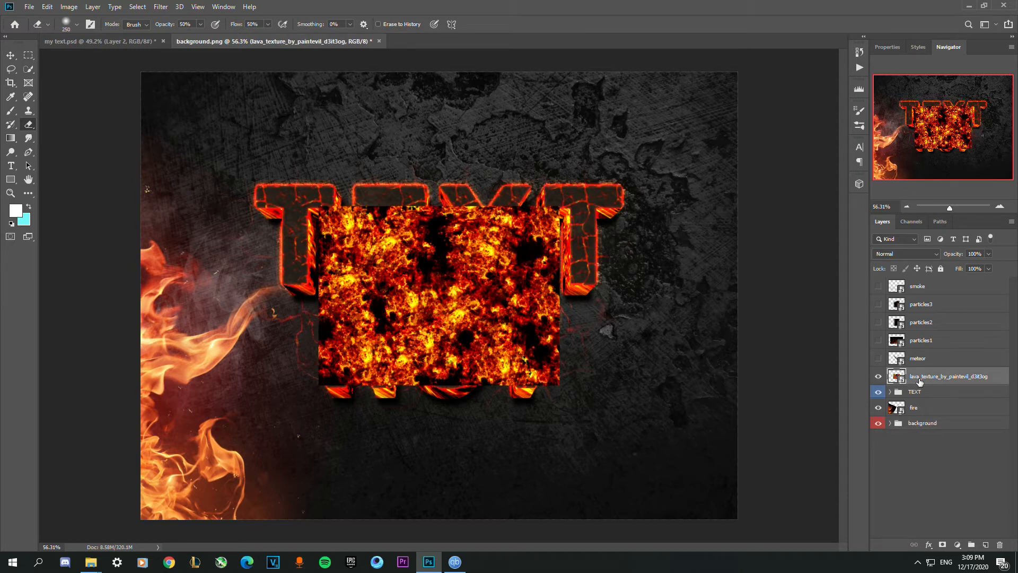
key(Delete)
click(897, 364)
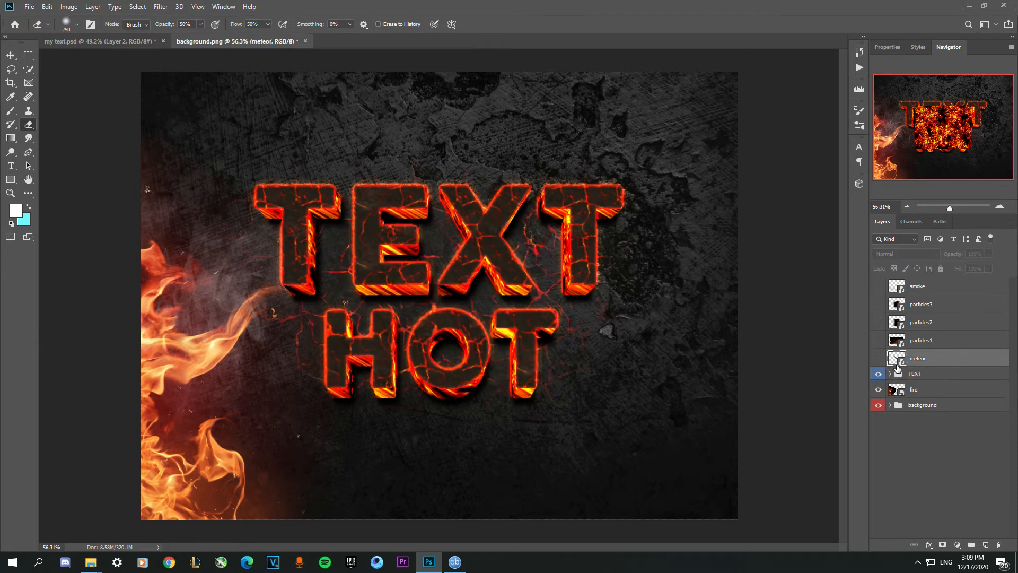
click(879, 360)
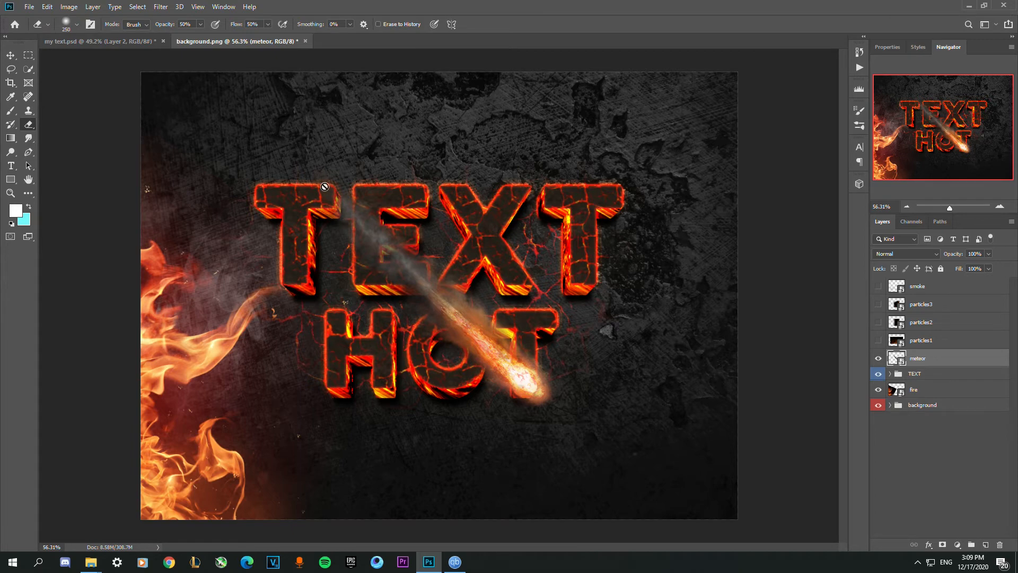
- Move the meteor to the upper-left corner of the canvas and scale it down to 33.81%
key(v)
drag(435, 306, 268, 114)
key(ctrl+t)
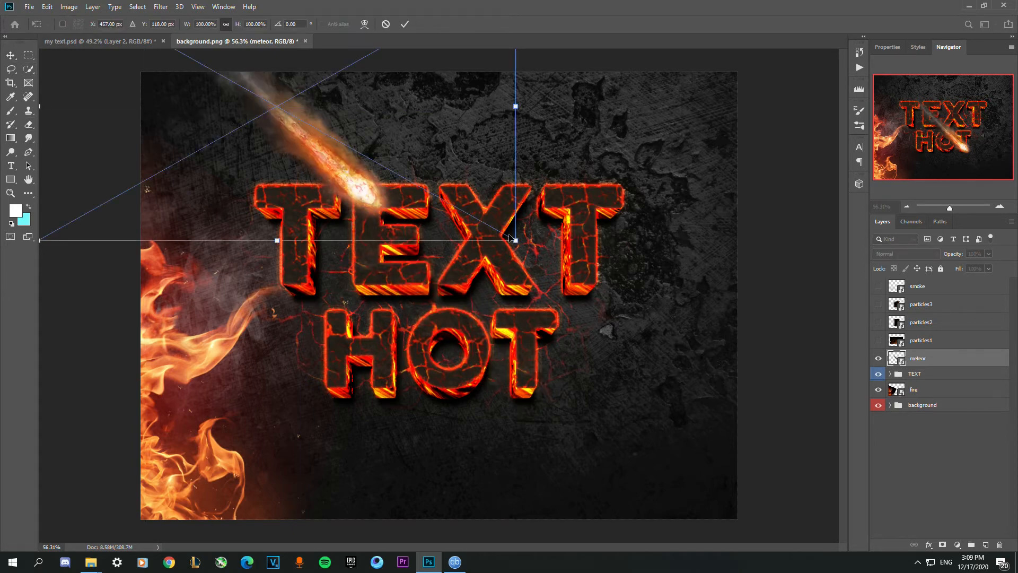
drag(464, 208, 299, 102)
drag(248, 94, 375, 200)
drag(421, 232, 342, 151)
key(Return)
- Duplicate the meteor into the area below the H of HOT and shrink the copy to about 14.5%
drag(250, 154, 401, 485)
key(ctrl+t)
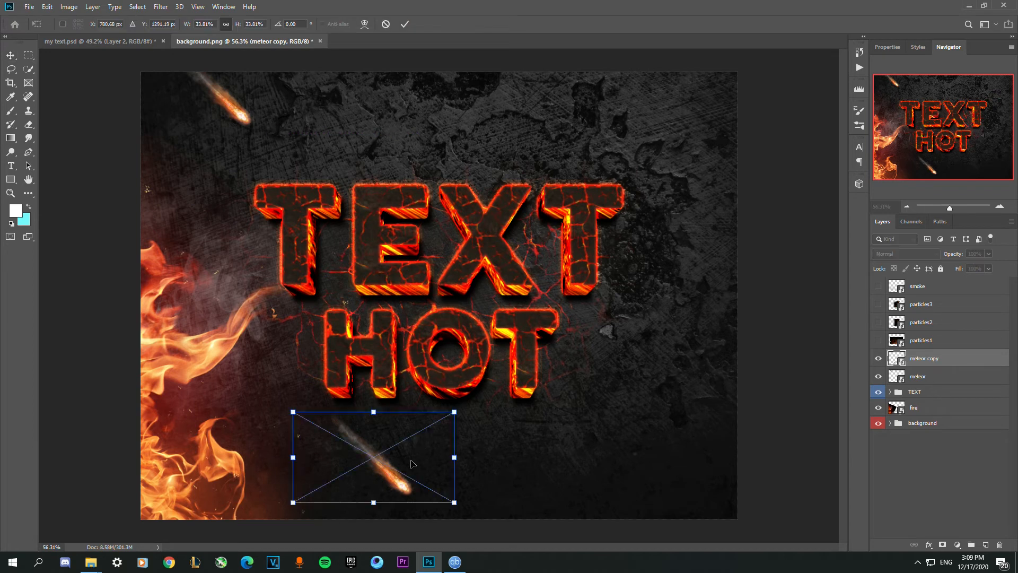
drag(454, 412, 368, 460)
key(Return)
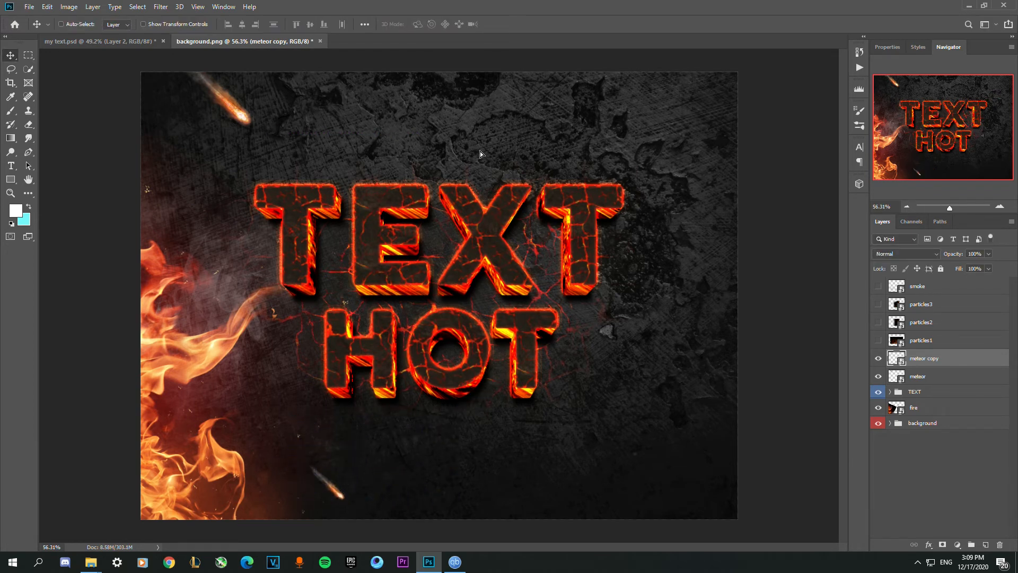
- Duplicate the small meteor above the X and again below and right of HOT, enlarging the latter copy
drag(332, 494, 383, 408)
drag(474, 194, 633, 461)
key(ctrl+t)
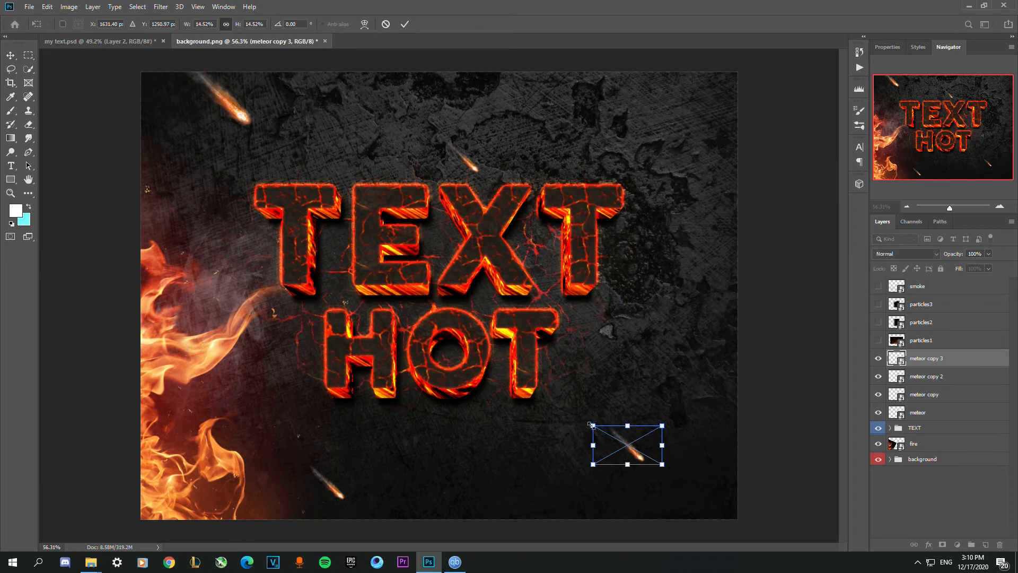
drag(592, 424, 565, 401)
key(Return)
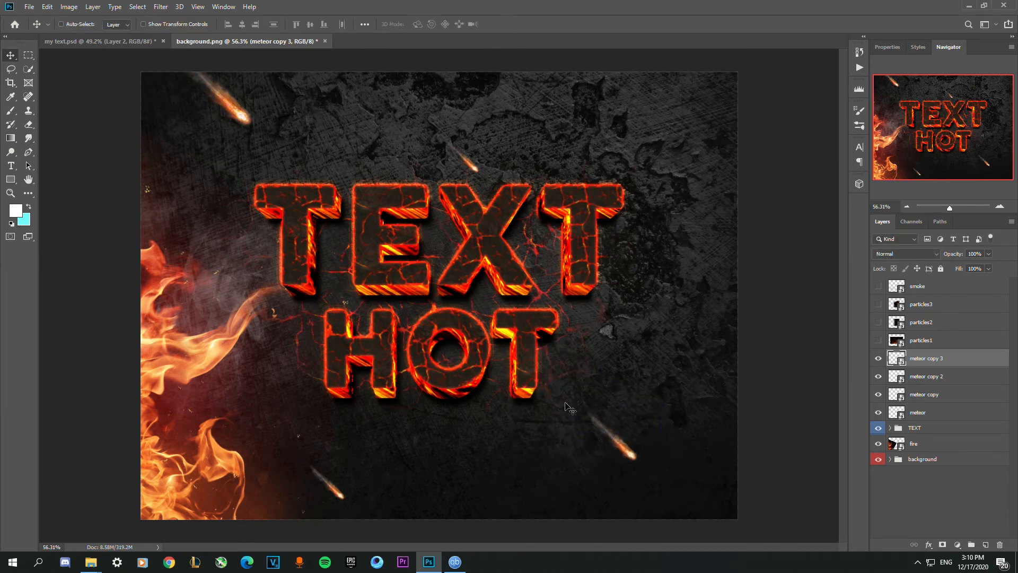
- Duplicate another meteor, scale it to 27.82% and place it partly beyond the canvas's bottom edge below HOT
drag(633, 459, 569, 88)
drag(647, 490, 685, 535)
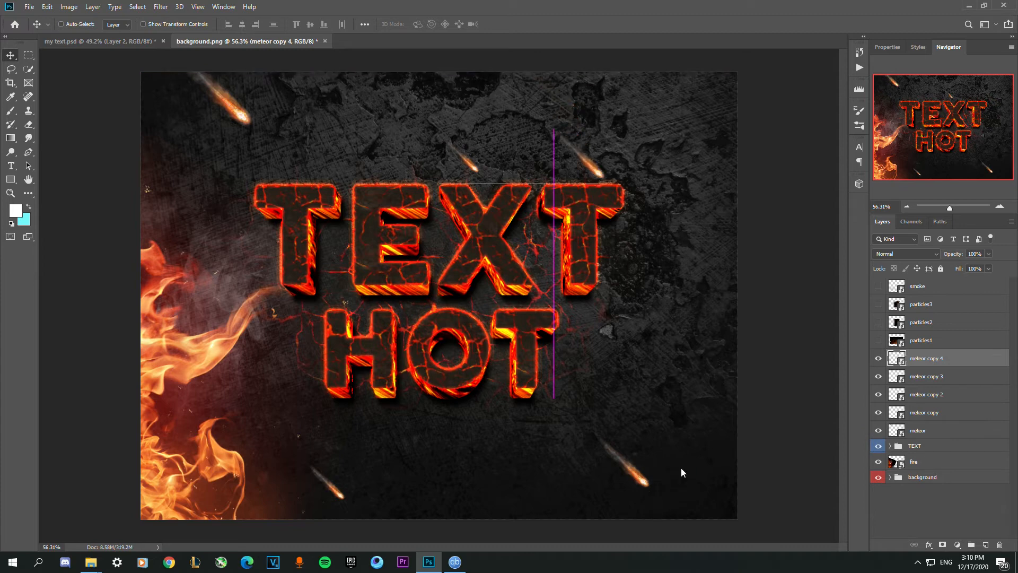
drag(571, 333, 563, 354)
drag(559, 520, 565, 536)
key(ctrl+t)
drag(489, 496, 454, 477)
drag(516, 504, 535, 517)
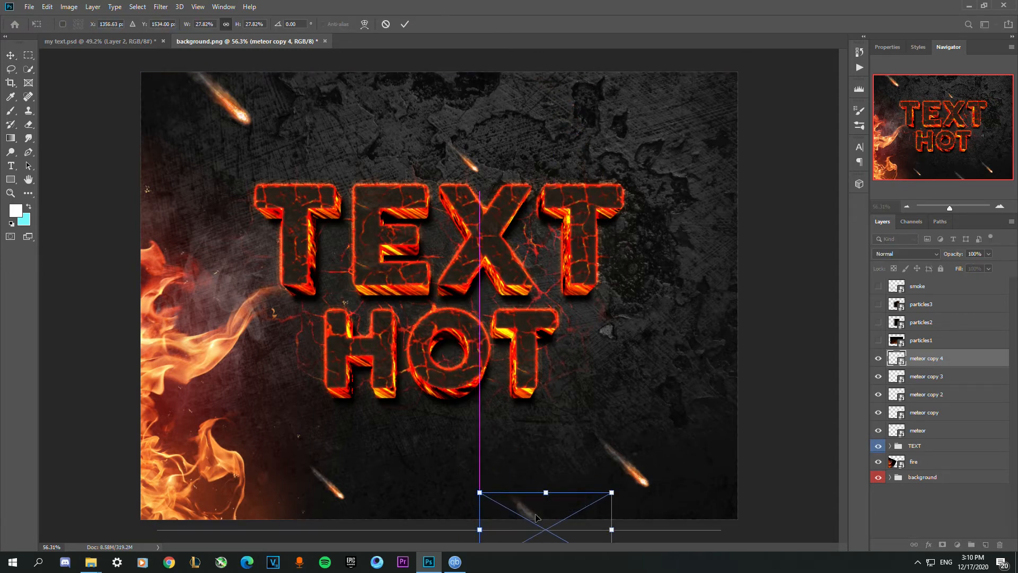
key(Return)
- Duplicate the meteor once more, shrink the copy and place it just right of the HOT lettering
drag(206, 168, 264, 38)
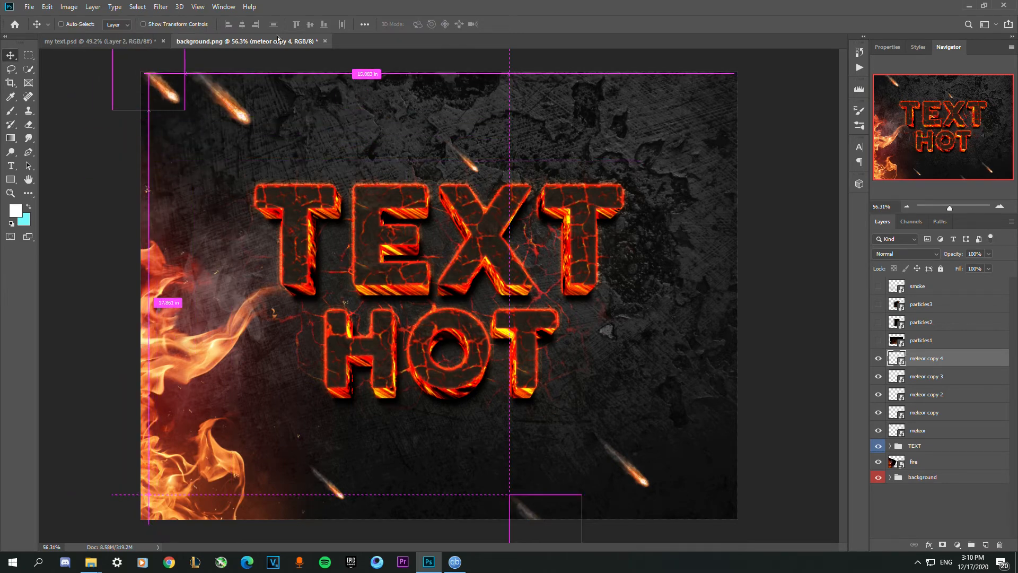
drag(122, 52, 336, 91)
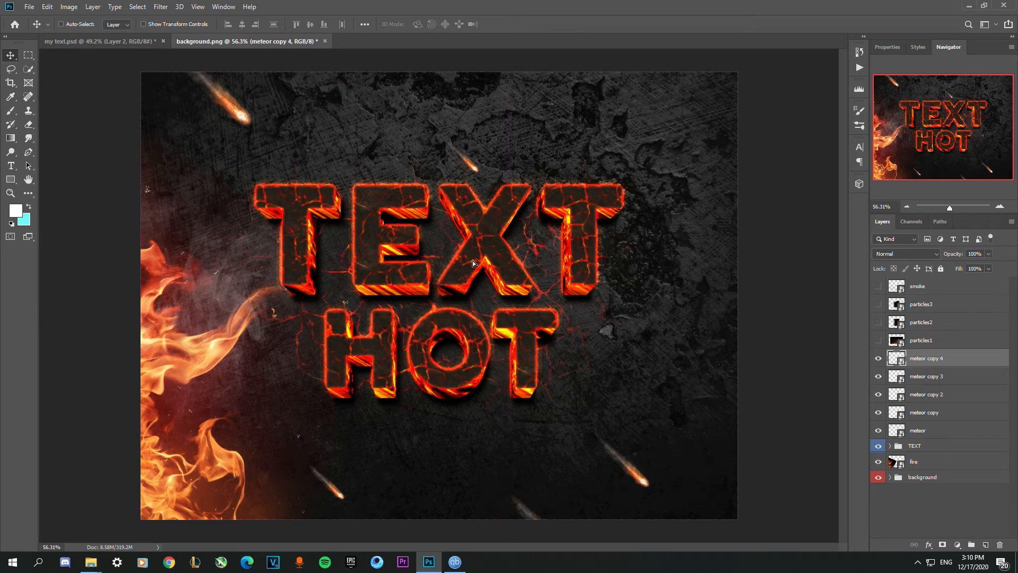
drag(519, 166, 519, 155)
drag(480, 196, 475, 102)
drag(484, 208, 498, 256)
drag(559, 275, 534, 171)
drag(529, 417, 440, 171)
key(ctrl+t)
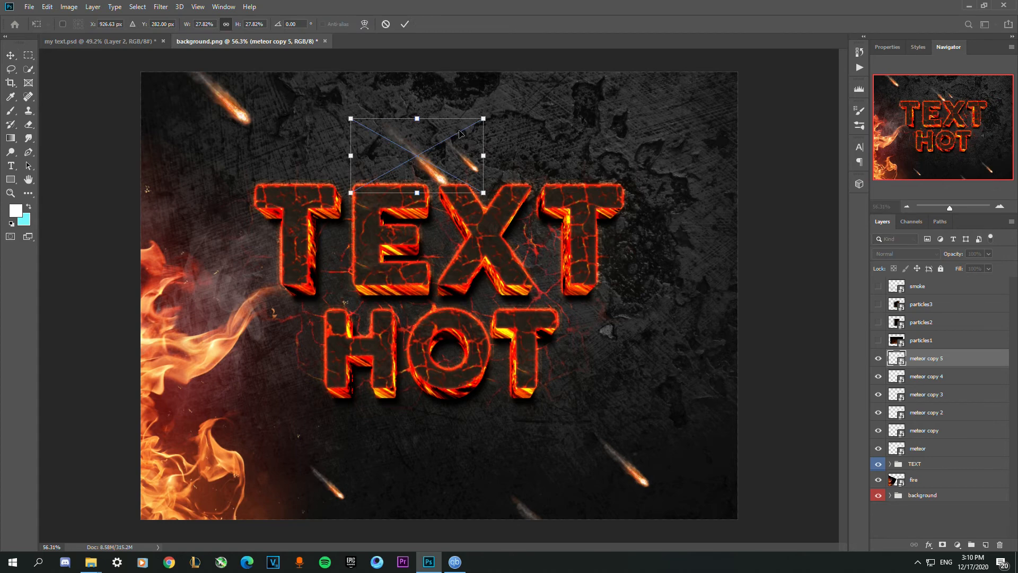
drag(488, 121, 619, 369)
key(Return)
key(ctrl+t)
key(Return)
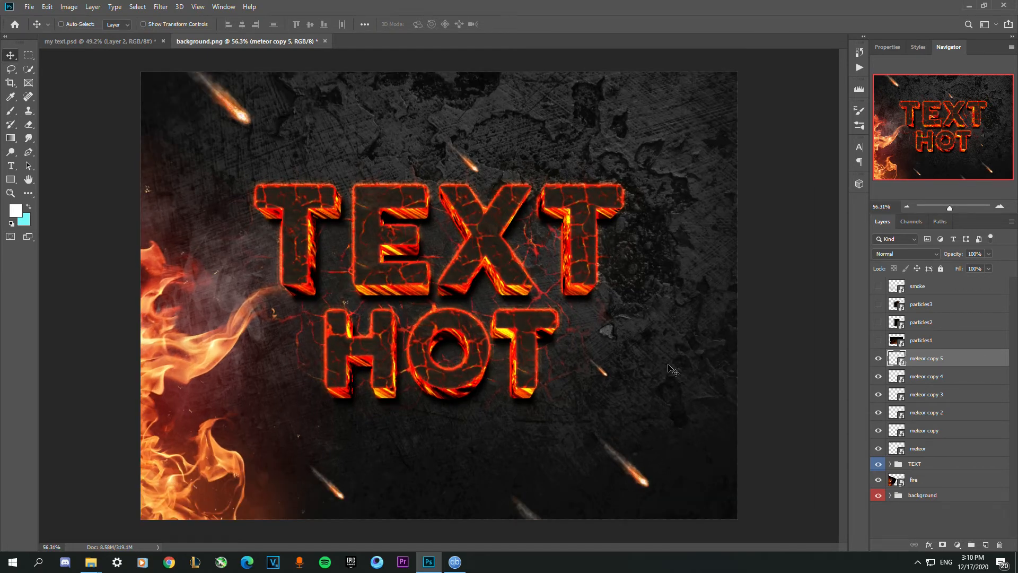
- Show the particles1 layer, move it to the canvas's lower-right area and rotate it about -1.9°
click(878, 340)
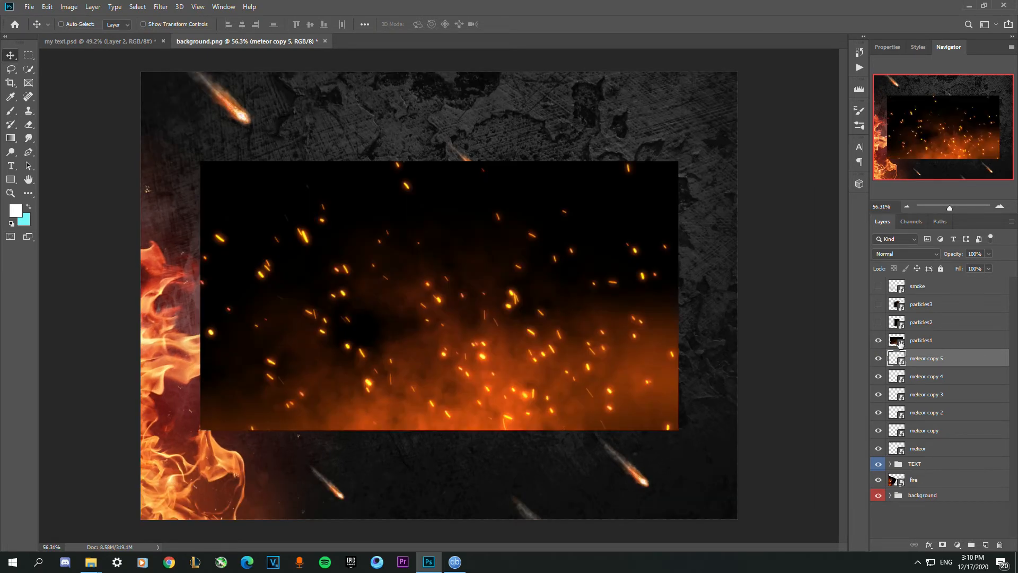
click(959, 341)
drag(563, 399, 578, 452)
key(ctrl+t)
drag(238, 261, 250, 245)
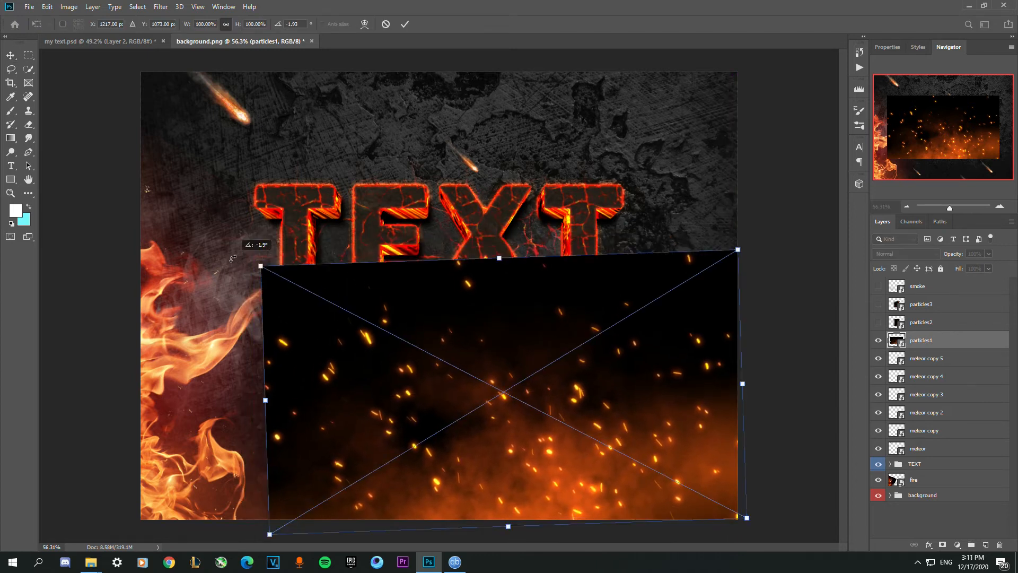
key(Return)
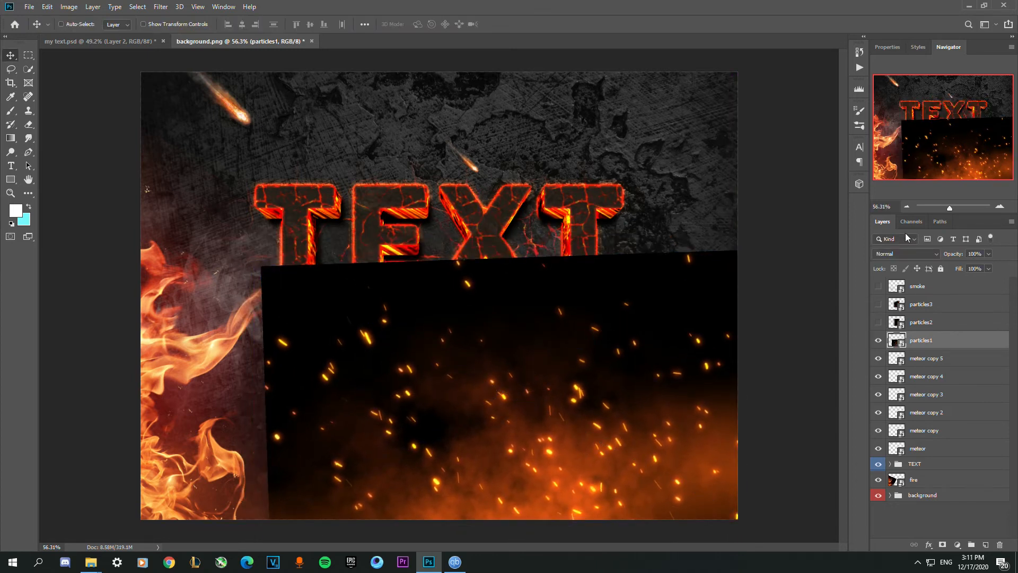
- Set the particles1 layer's blend mode to Screen and shift its sparks slightly toward the lower-right corner
click(906, 254)
click(905, 345)
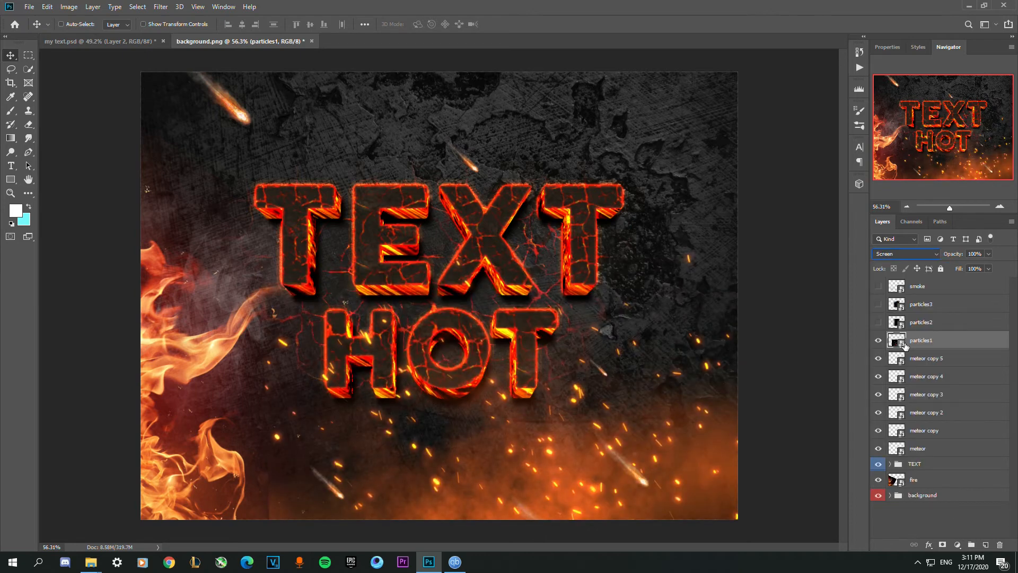
drag(708, 460, 721, 475)
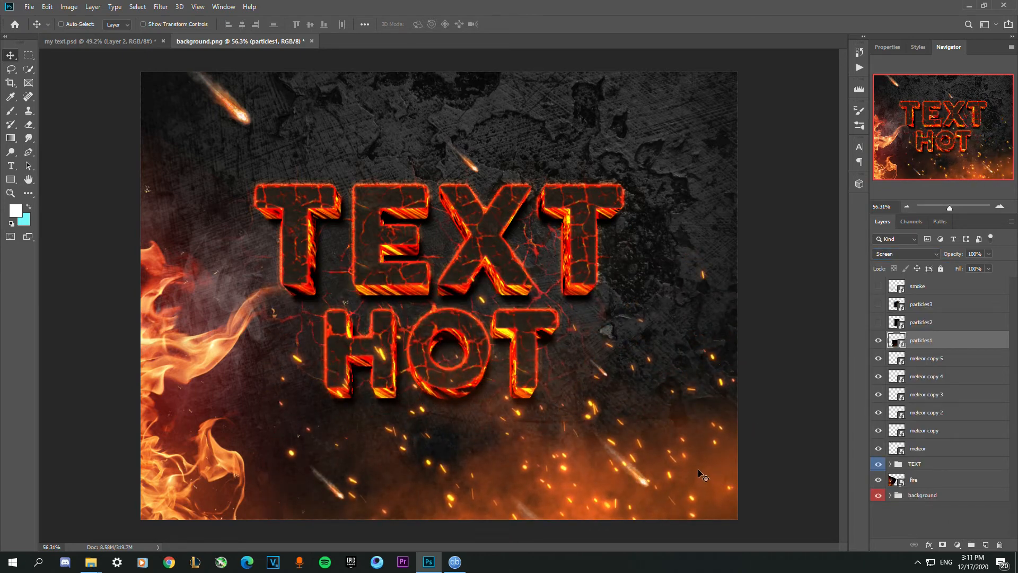
- Show the particles2 layer, set its blend mode to Screen and shift its sparks slightly up over the lettering
click(878, 322)
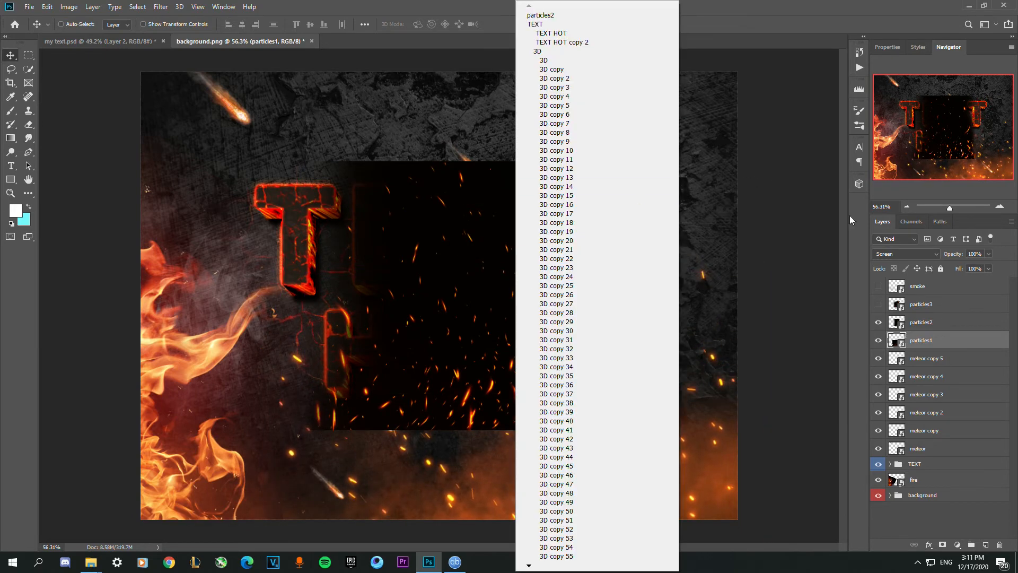
click(946, 333)
click(949, 329)
click(929, 254)
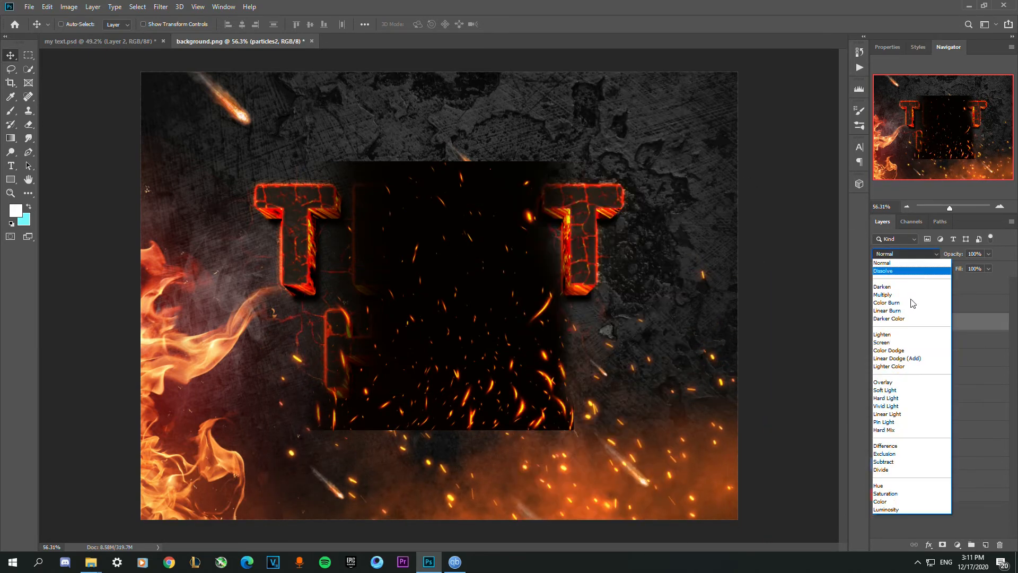
click(896, 343)
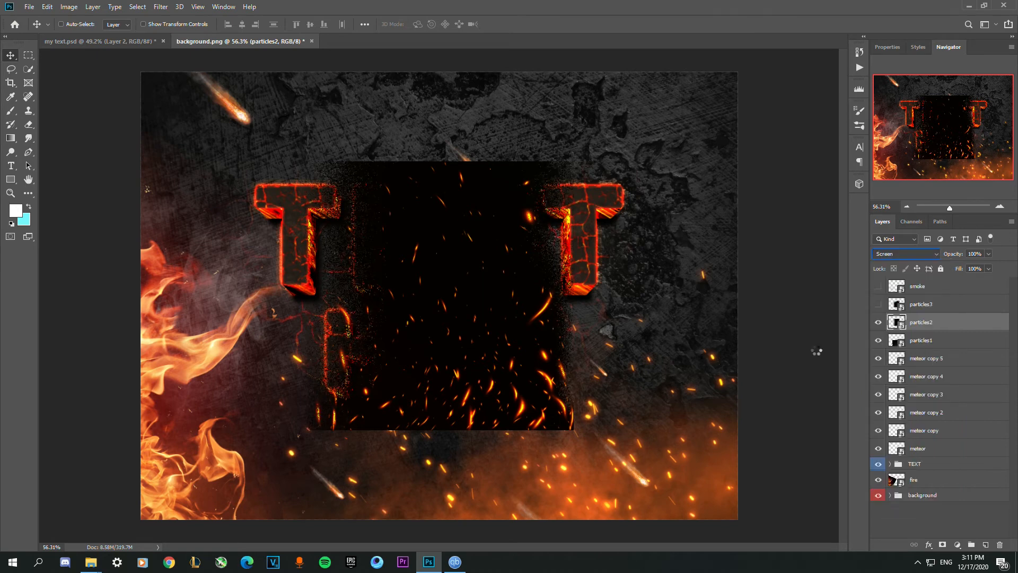
mouse_move(481, 291)
mouse_down()
mouse_move(475, 254)
mouse_move(493, 273)
mouse_up()
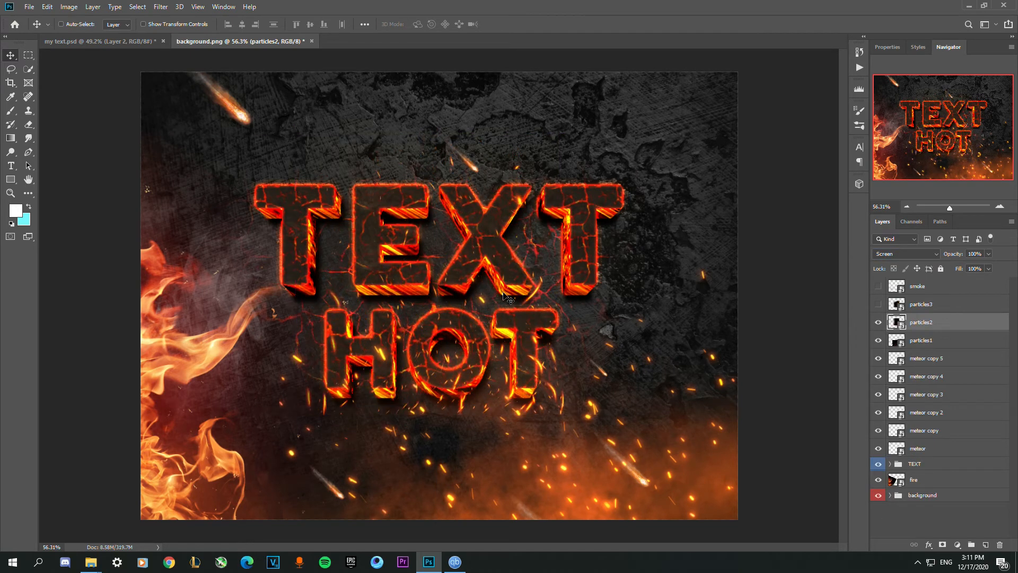
- Choose the Eraser tool and rasterize the particles2 layer
key(e)
right_click(976, 328)
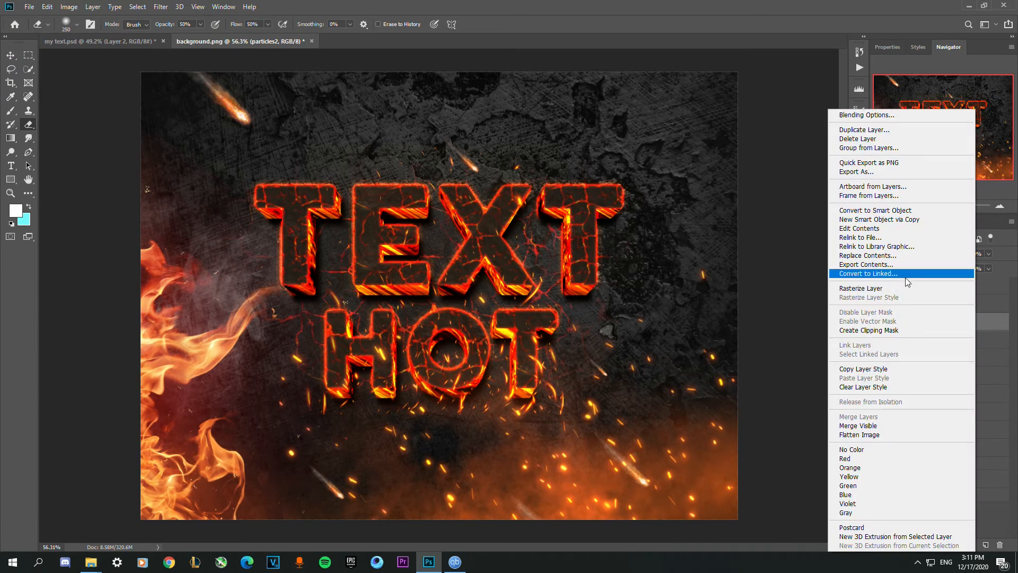
click(901, 288)
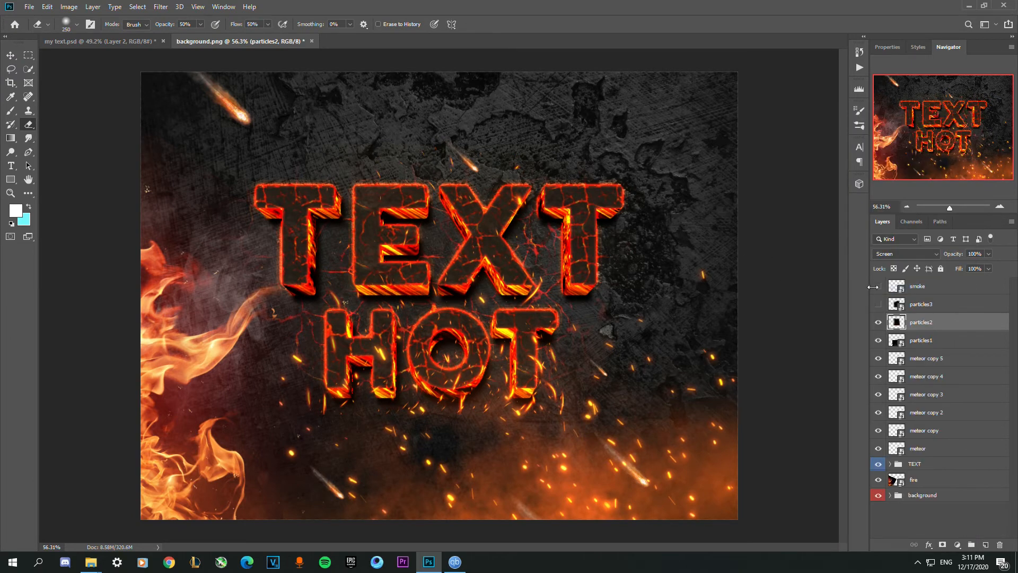
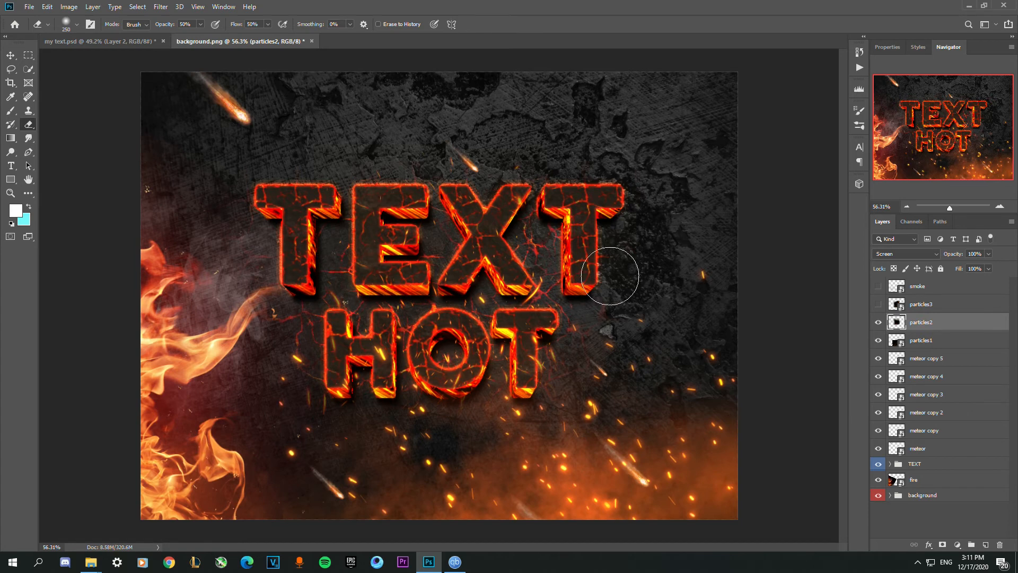
- Show and rasterize the particles3 layer, then erase its two round orange light spots near the X
click(898, 307)
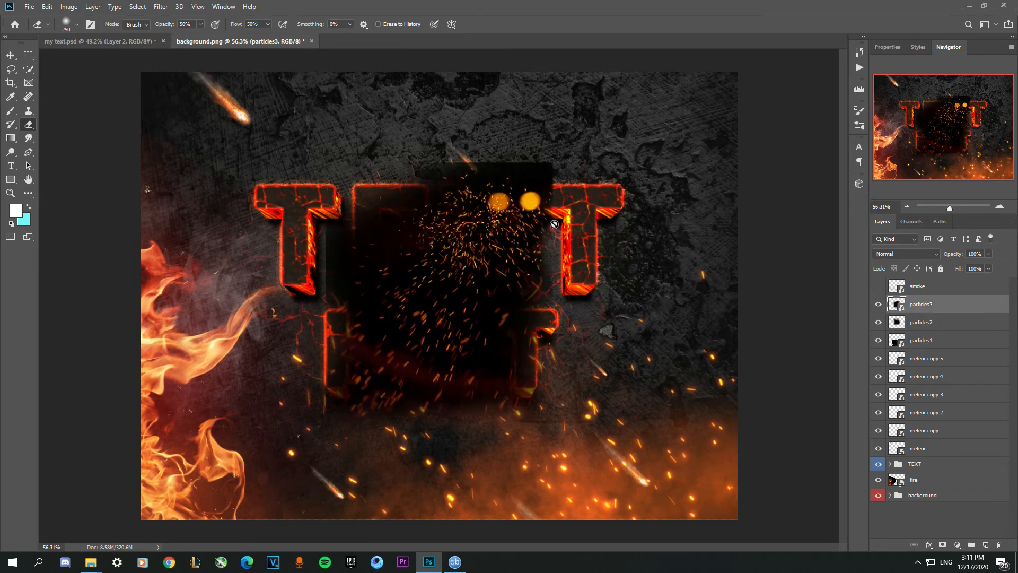
right_click(943, 310)
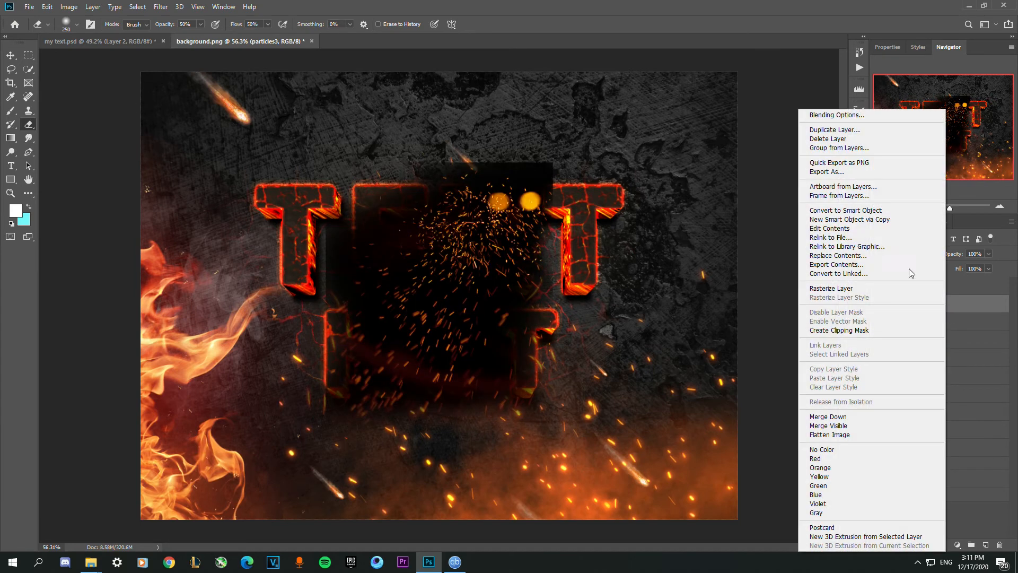
click(856, 289)
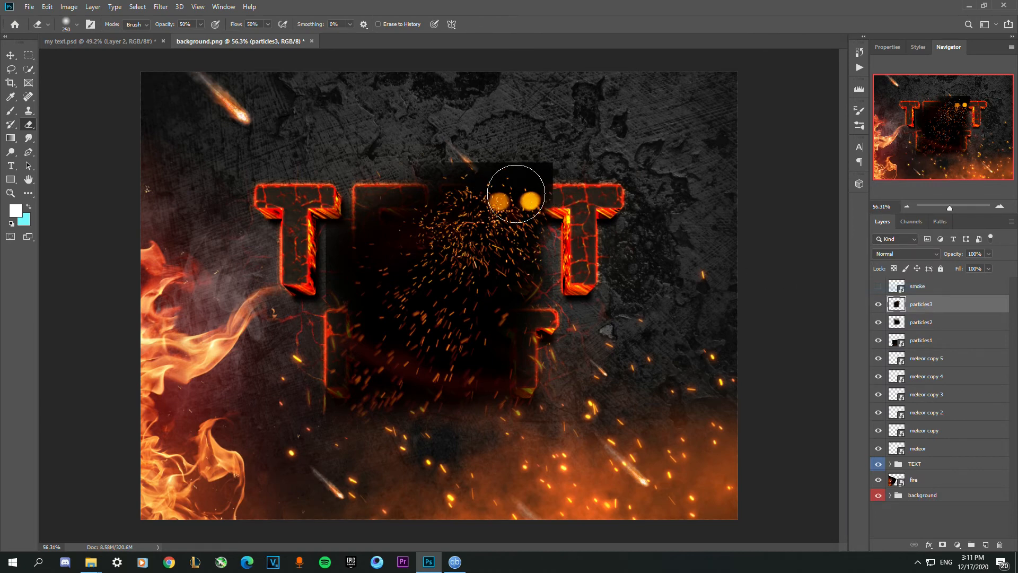
drag(560, 198, 511, 164)
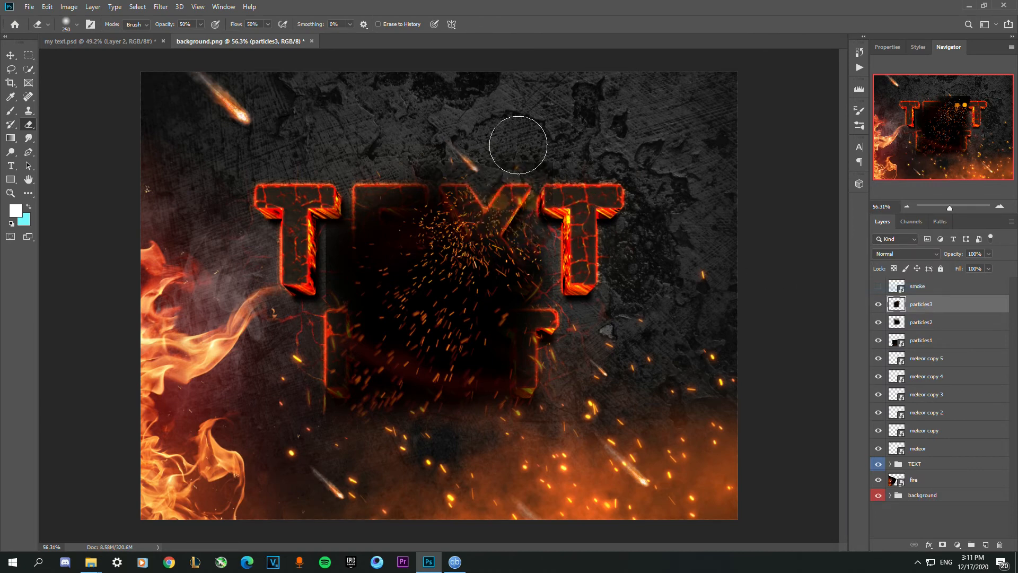
- Set the particles3 layer's blend mode to Screen and rotate its sparks counterclockwise
click(924, 253)
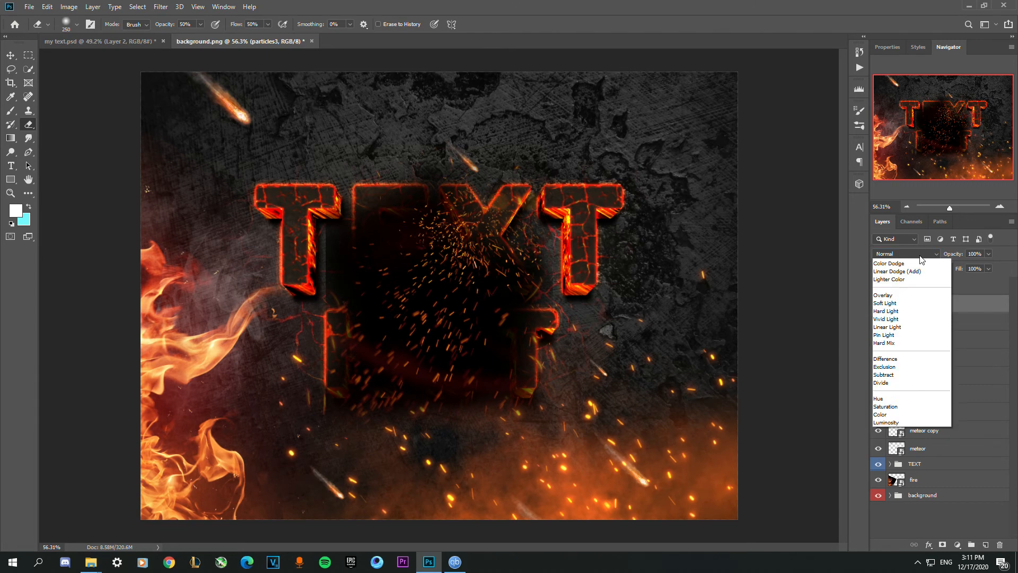
click(898, 342)
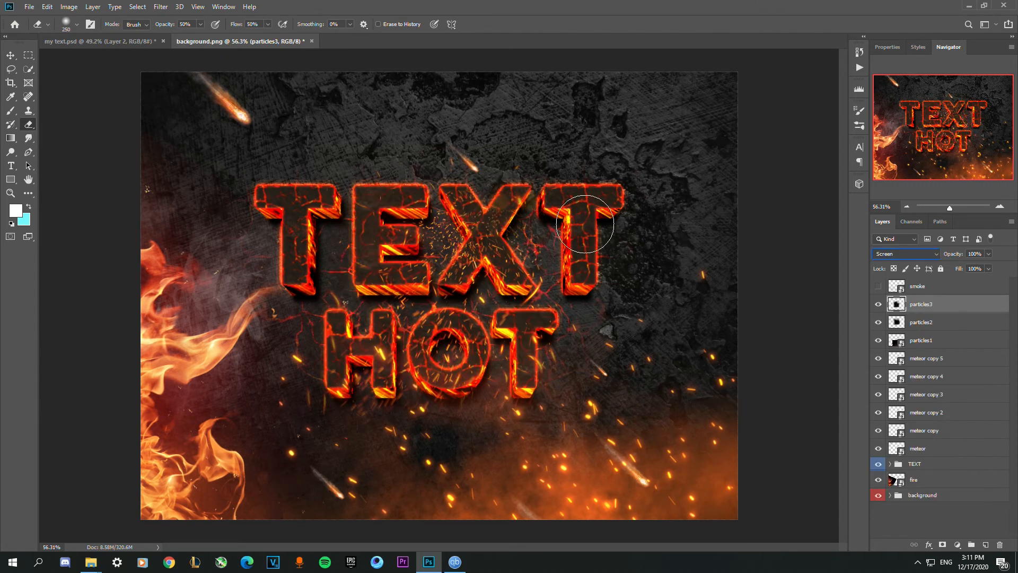
click(11, 55)
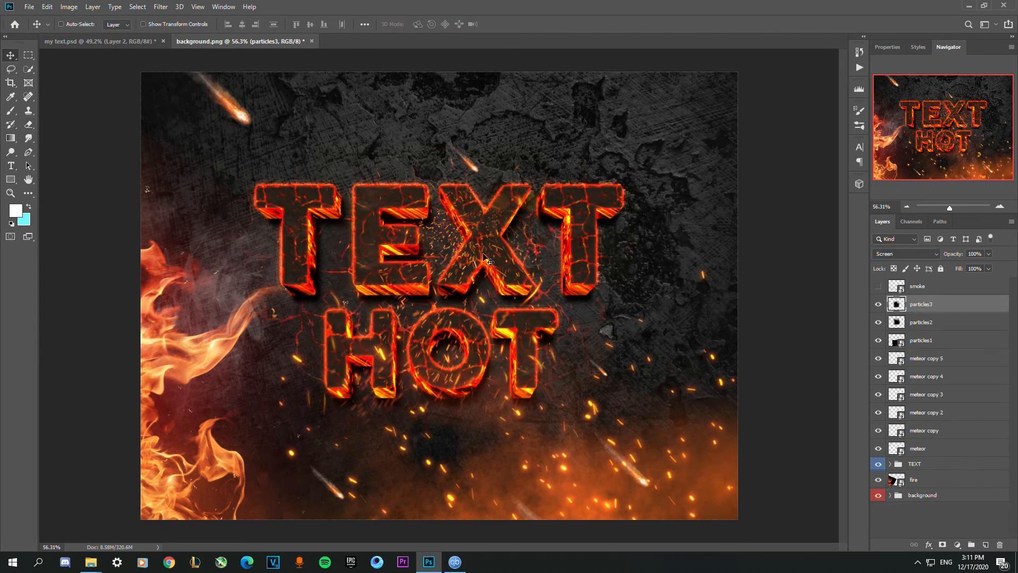
key(ctrl+t)
drag(562, 164, 313, 89)
key(Return)
- Move the particles3 sparks over the gap between the first T and the E, and choose the Eraser tool
drag(377, 235, 412, 262)
key(e)
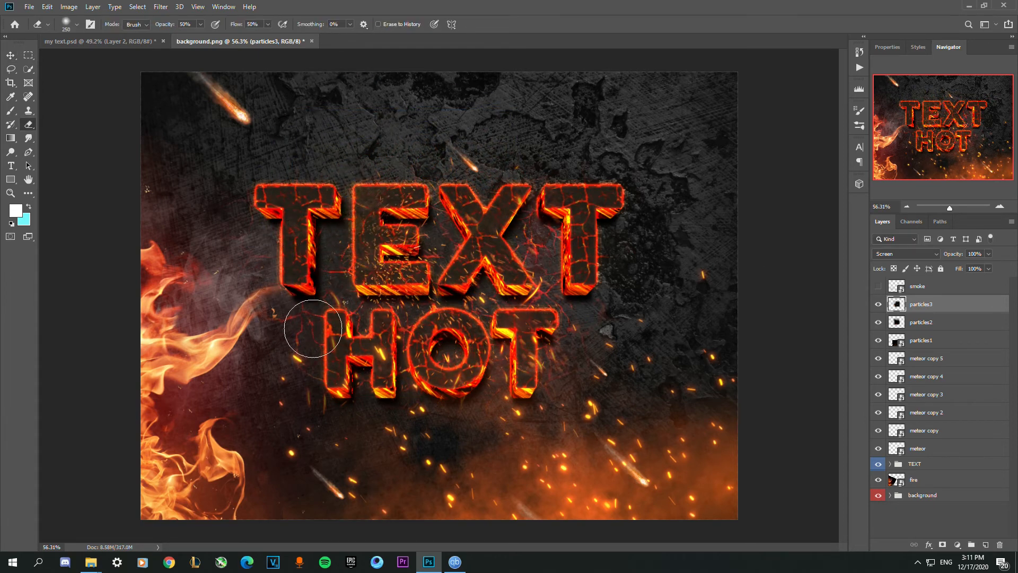
click(10, 54)
mouse_move(392, 255)
mouse_down()
mouse_move(389, 236)
mouse_move(366, 233)
mouse_move(358, 260)
mouse_up()
key(e)
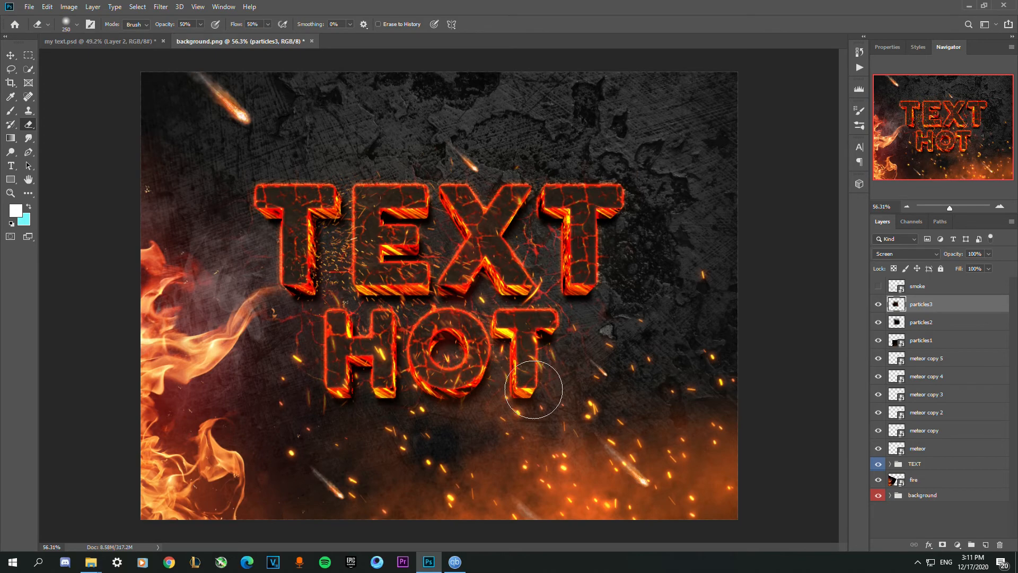
- Transform the particles3 sparks and reposition them around the first T and the E of TEXT
scroll(464, 368, up, 3)
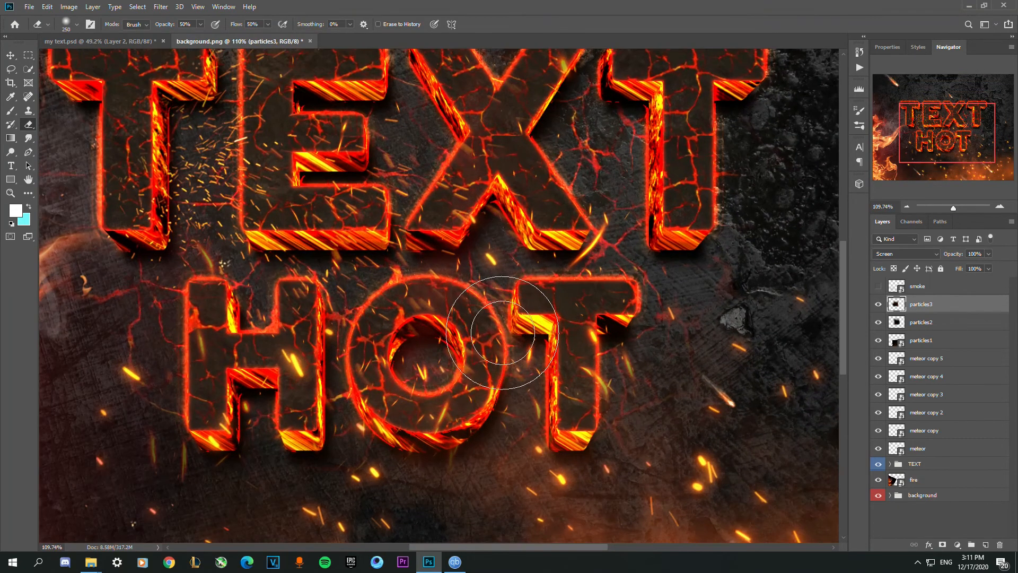
scroll(515, 311, down, 2)
scroll(457, 275, up, 2)
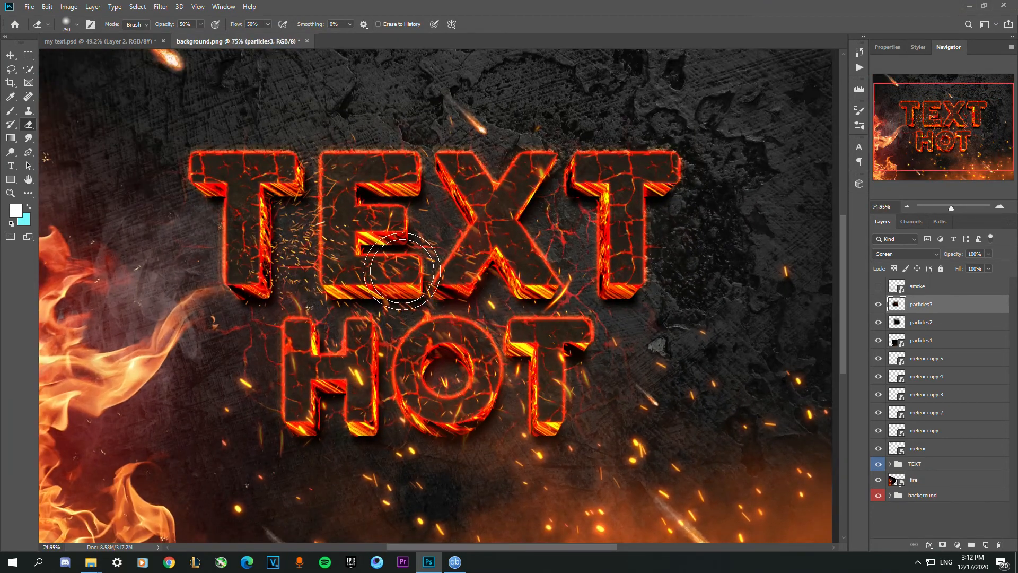
click(10, 55)
drag(414, 175, 535, 157)
key(ctrl+t)
drag(620, 237, 509, 217)
scroll(502, 220, down, 2)
drag(461, 132, 460, 165)
key(Return)
drag(461, 240, 366, 244)
- Enlarge the particles3 sparks and nudge them slightly upward over the word TEXT
key(ctrl+t)
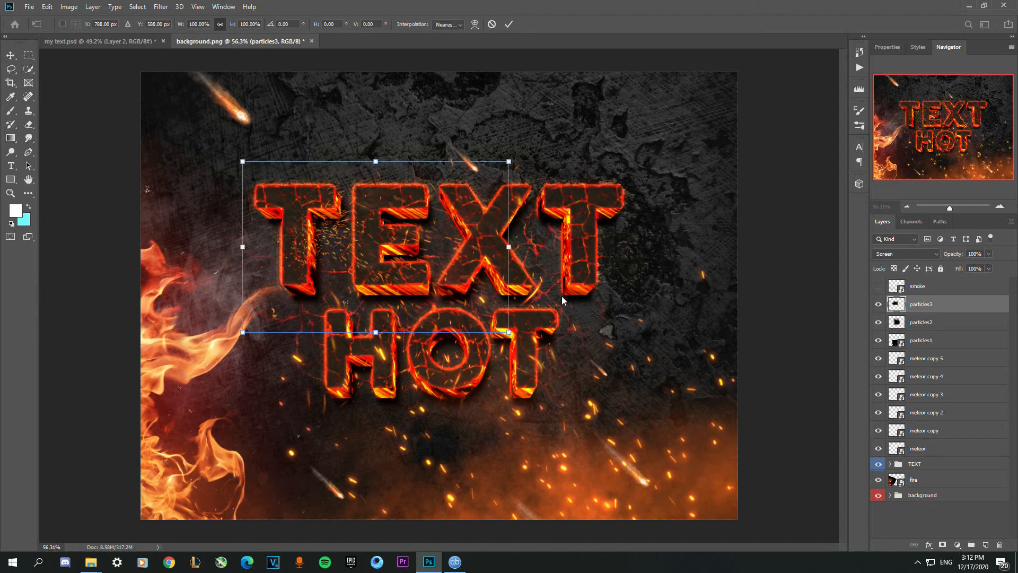
drag(510, 333, 562, 365)
key(Return)
scroll(517, 292, down, 1)
scroll(494, 277, up, 1)
drag(459, 256, 461, 253)
- Enlarge the Eraser brush to 700 and softly fade the particles3 sparks over the text
key(e)
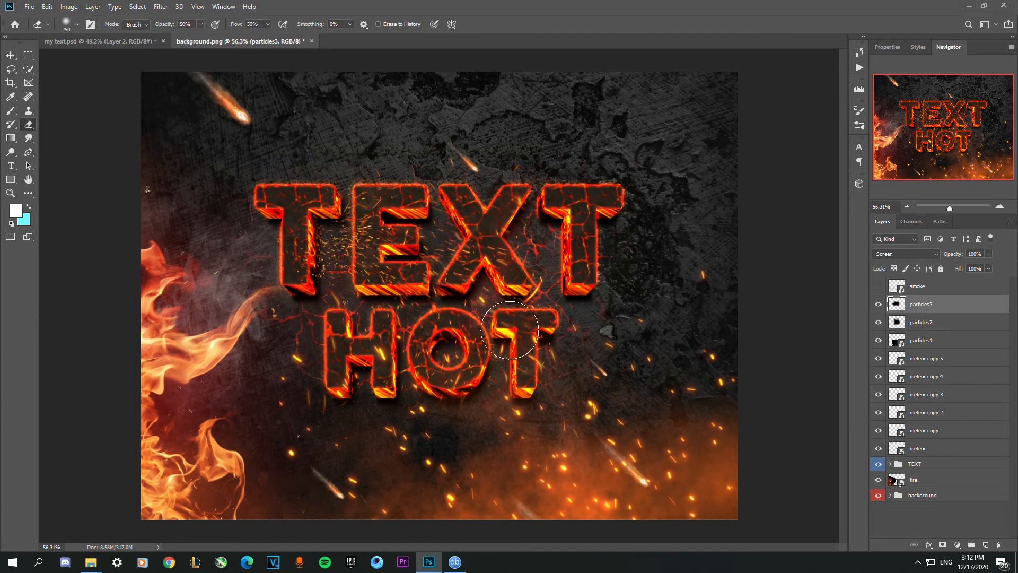
key(bracketright)
key(bracketright)
key(bracketright)
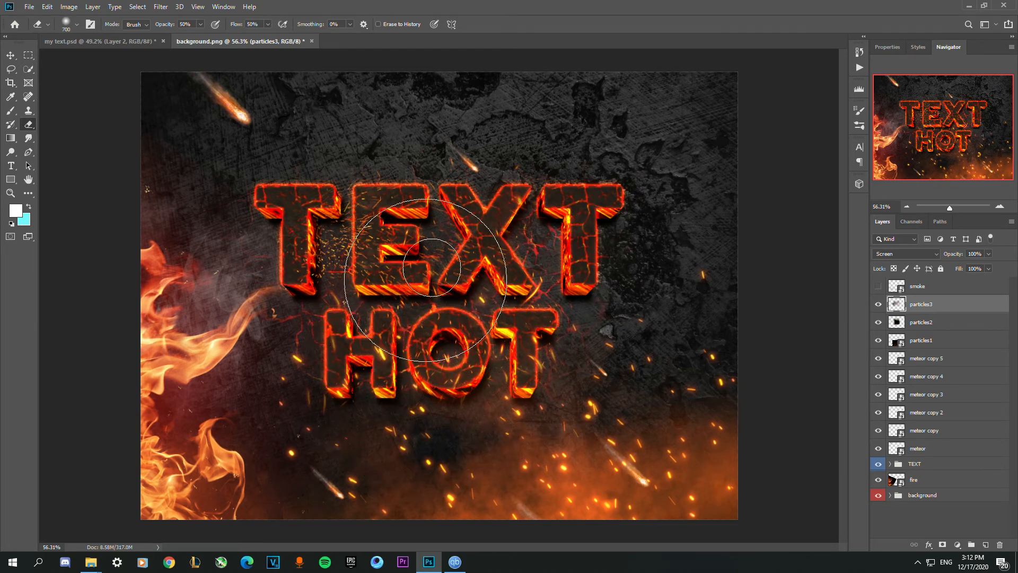
scroll(511, 155, down, 2)
scroll(471, 200, up, 1)
scroll(470, 200, up, 1)
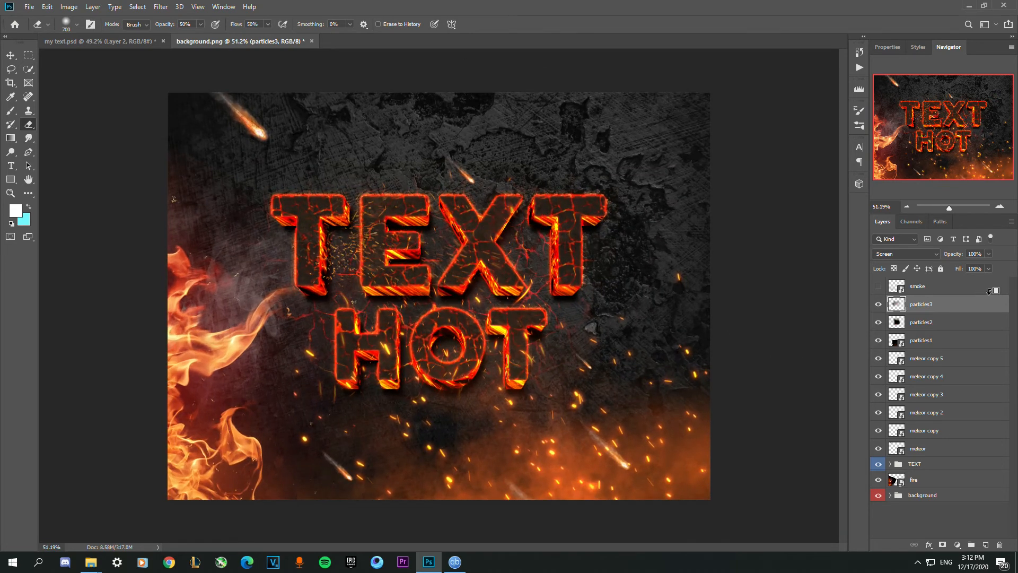
- Show the smoke layer and move its smoke into the lower-left corner of the canvas
click(878, 287)
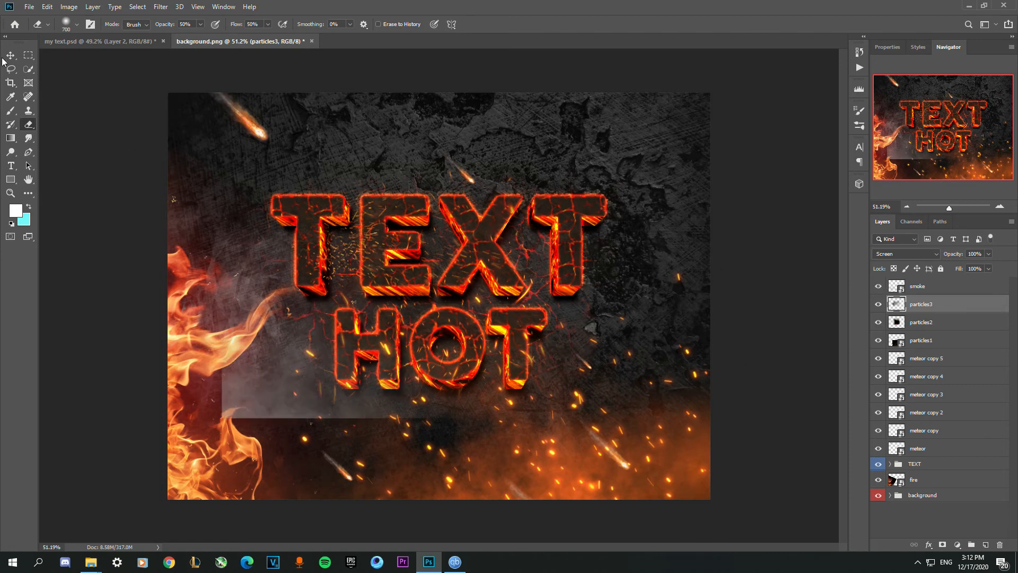
key(v)
drag(283, 381, 244, 421)
key(ctrl+z)
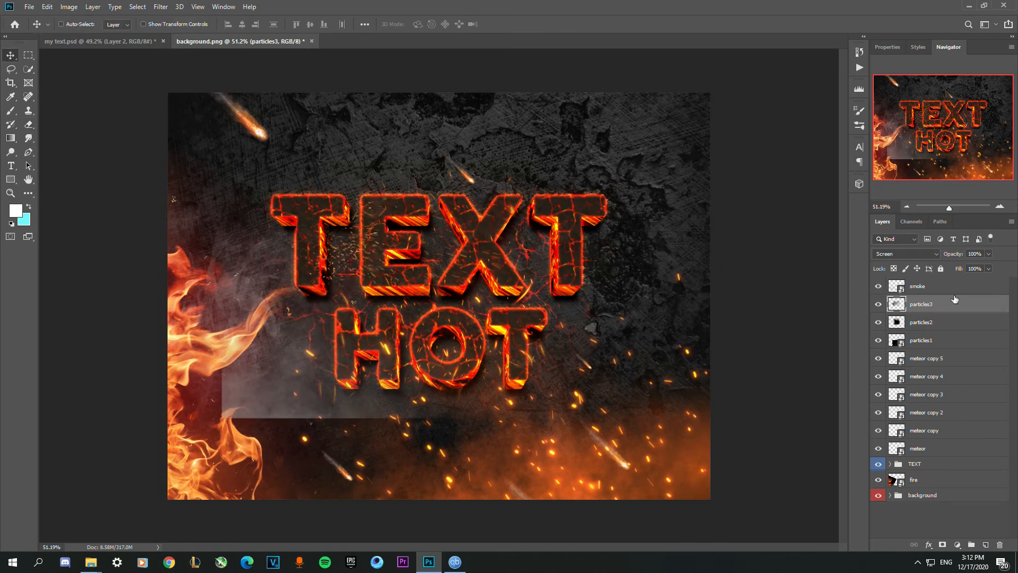
click(954, 289)
drag(229, 502, 288, 480)
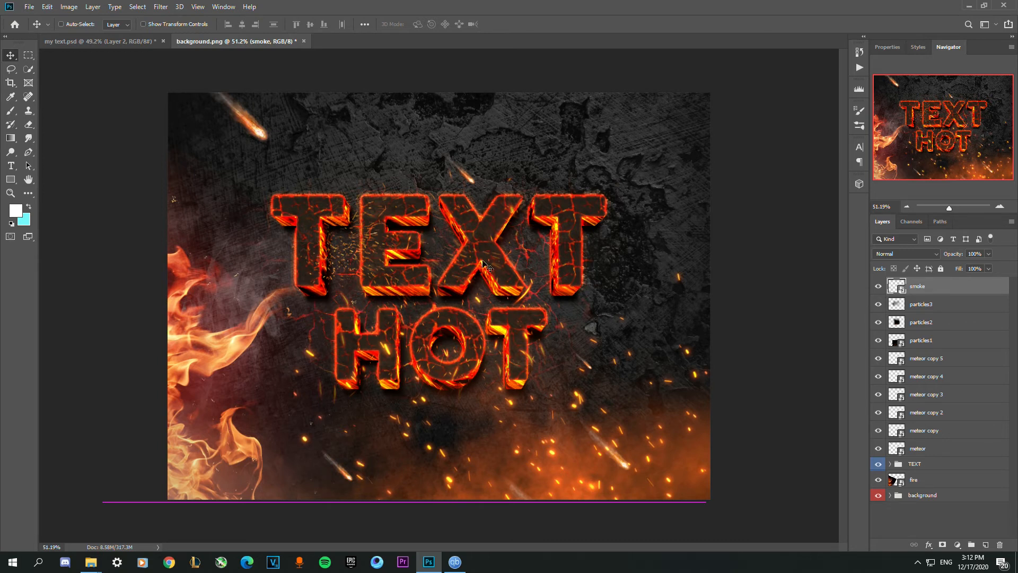
- Duplicate the smoke layer, rotate the copy by -90° and move it into the lower-right corner of the canvas
drag(394, 378, 371, 312)
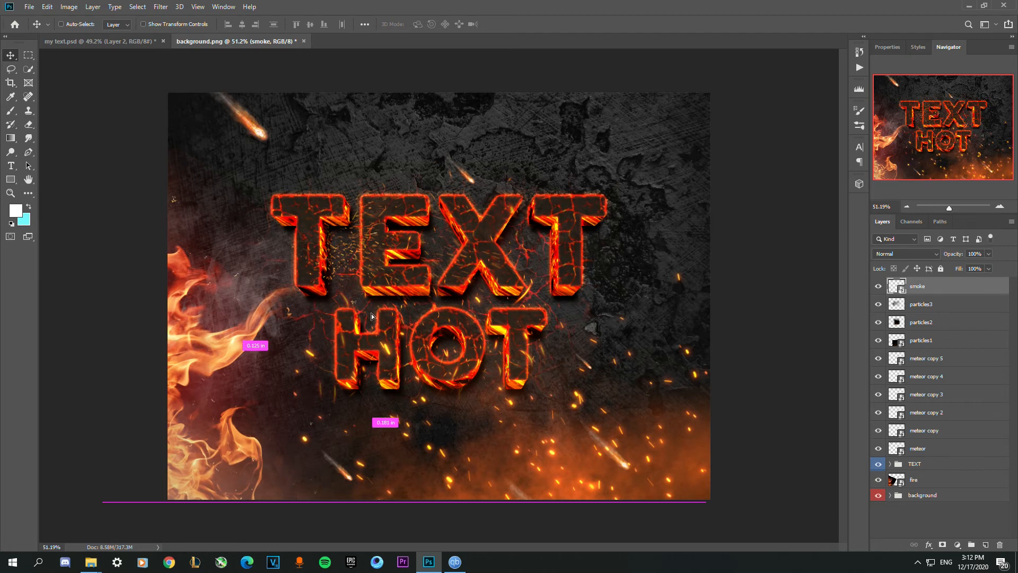
drag(487, 211, 575, 222)
key(ctrl+t)
drag(401, 128, 602, 428)
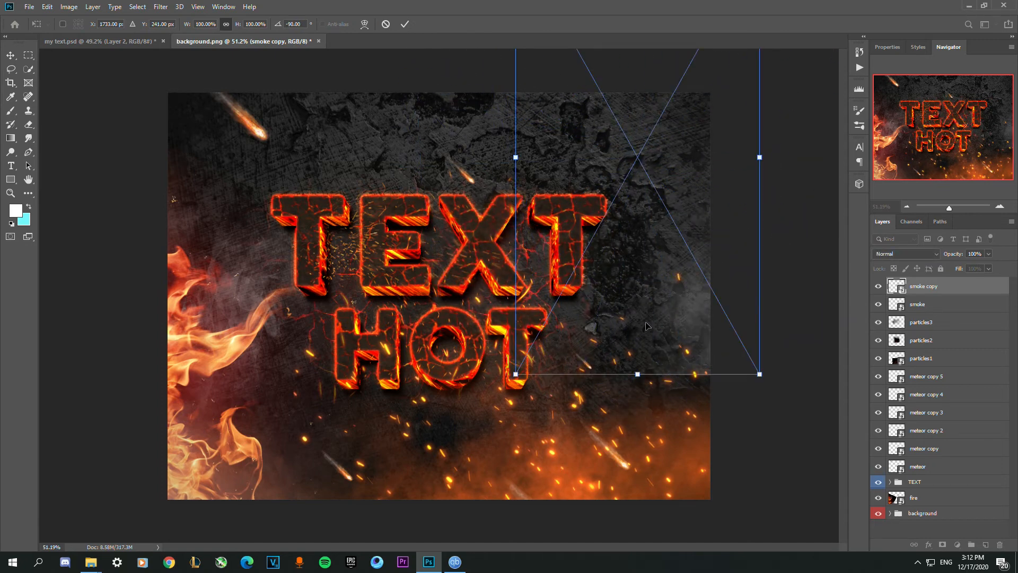
key(Return)
drag(667, 298, 700, 457)
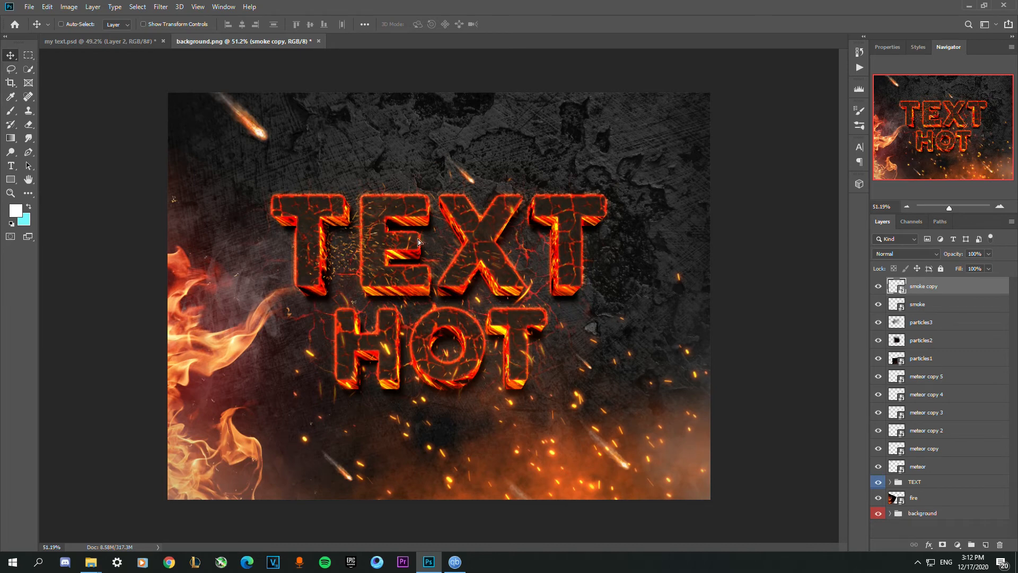
- Duplicate the smoke again, shrink and rotate this copy, and place it over the last letters of TEXT
alt+drag(418, 242, 512, 241)
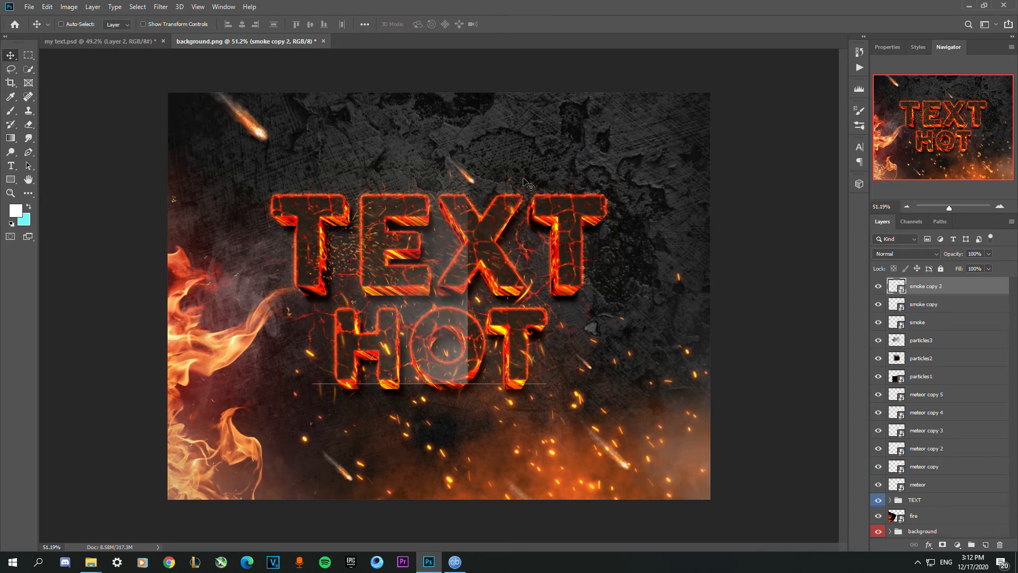
key(ctrl+t)
scroll(481, 153, down, 3)
drag(468, 86, 266, 137)
drag(375, 154, 422, 250)
key(Return)
scroll(422, 250, up, 2)
scroll(422, 255, up, 2)
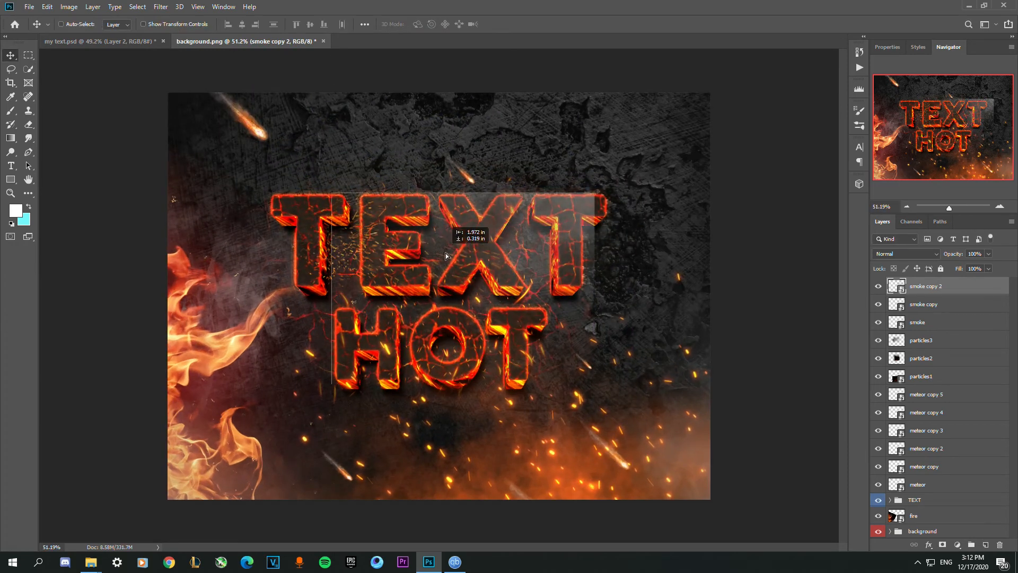
- Rasterize the smoke copy 2 layer and erase the hard edges of its smoke around the last T
key(e)
scroll(440, 233, up, 2)
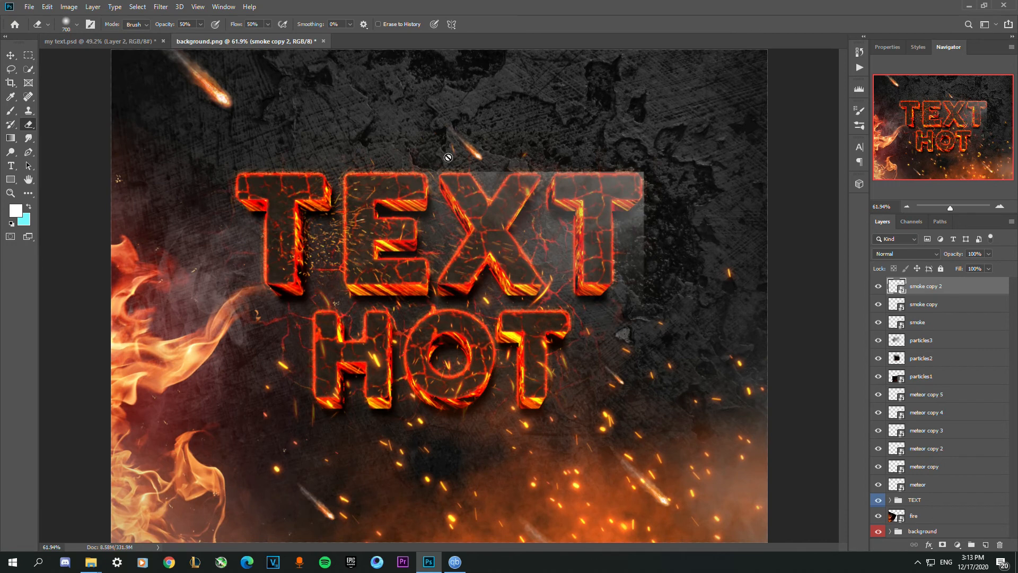
right_click(968, 290)
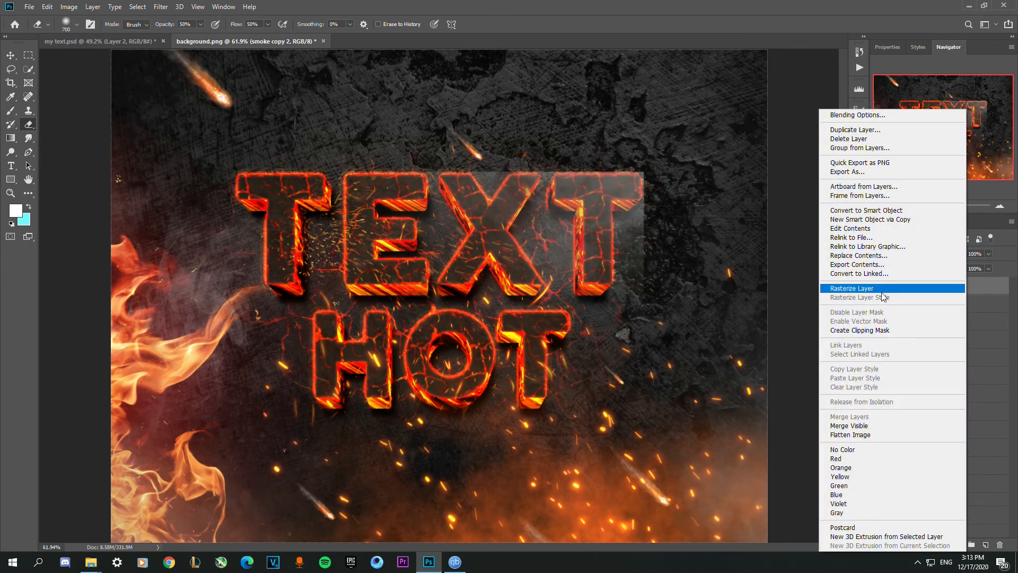
click(854, 287)
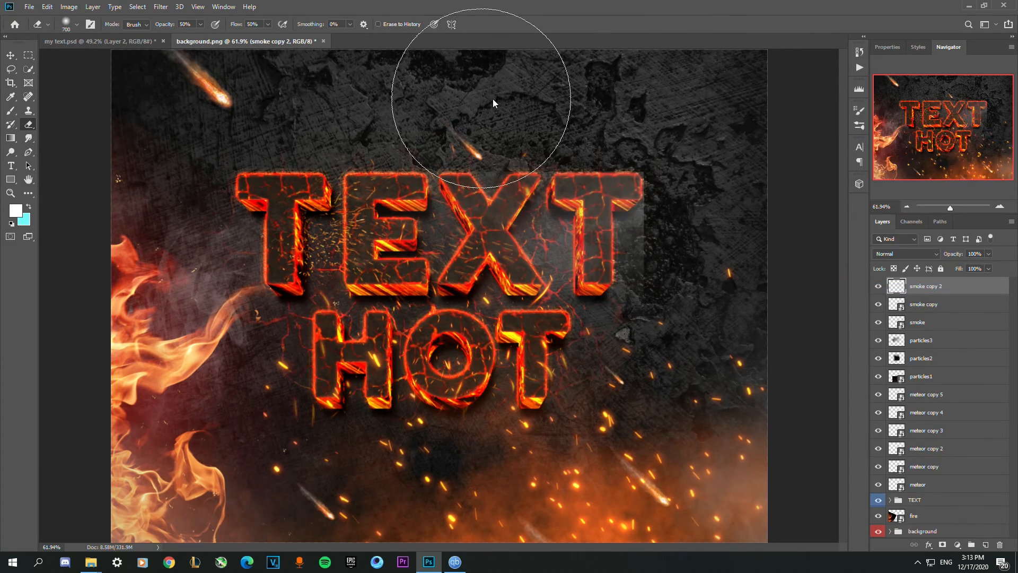
drag(720, 336, 720, 230)
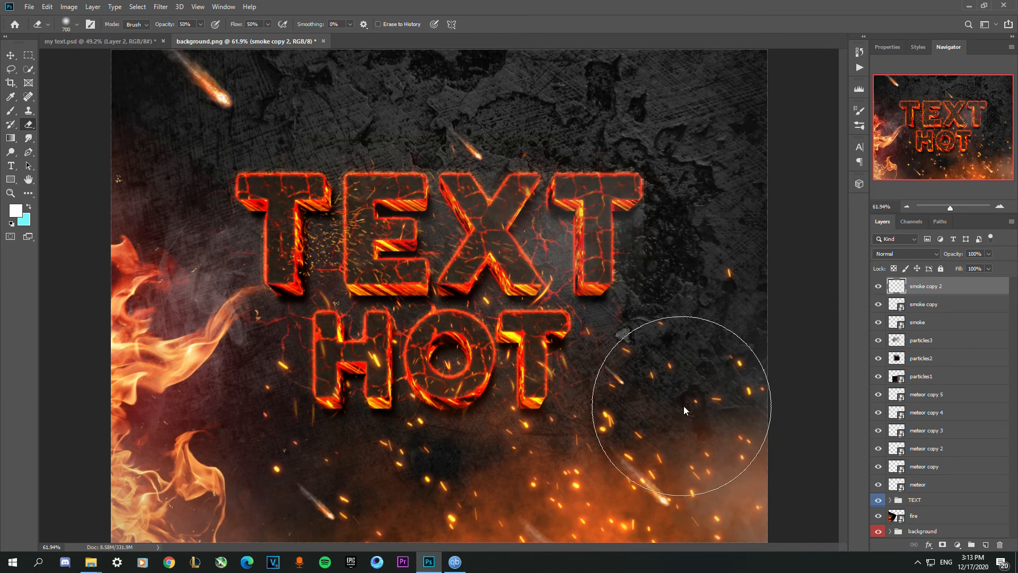
drag(654, 329, 668, 377)
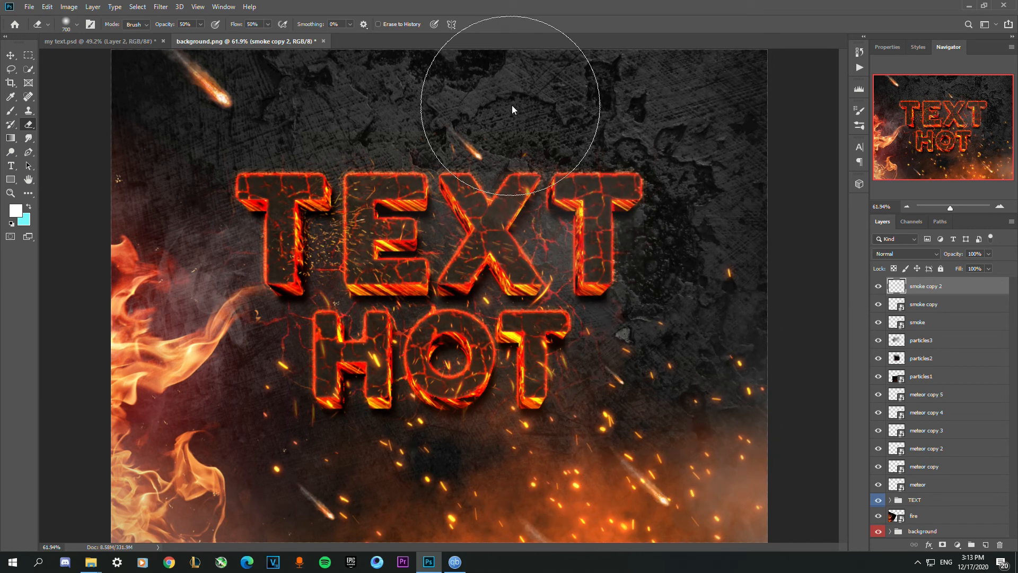
scroll(393, 224, down, 1)
scroll(393, 225, down, 2)
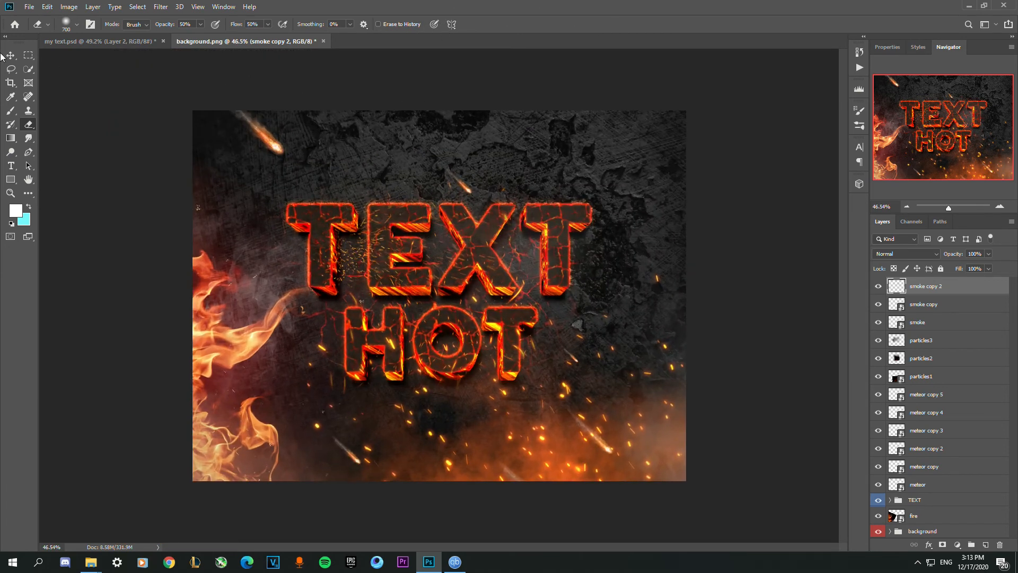
- Place the smoke copy 2 layer directly below the fire layer and duplicate its smoke behind the word HOT
click(11, 68)
drag(952, 293, 949, 523)
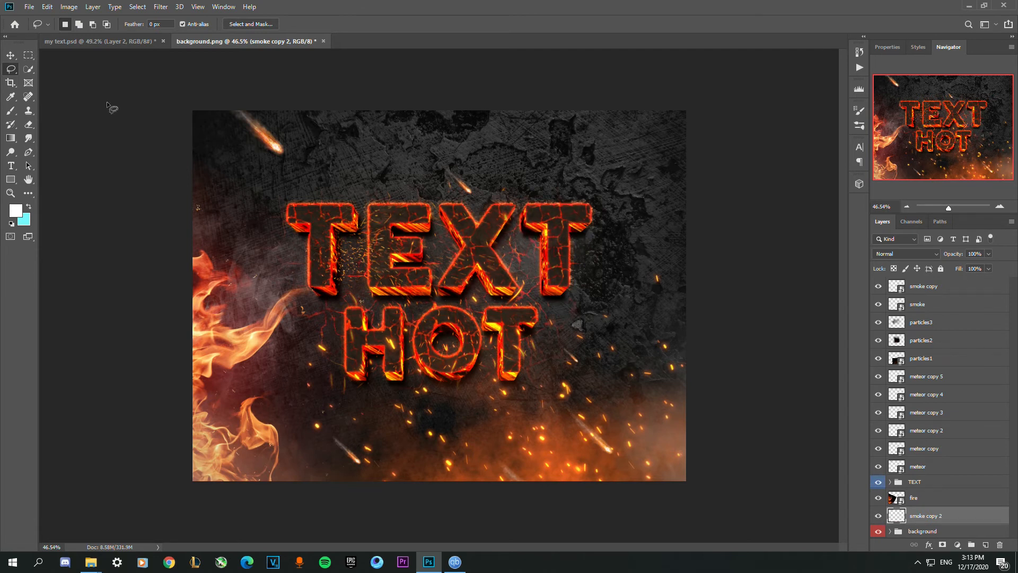
click(11, 55)
drag(588, 207, 568, 181)
drag(219, 192, 490, 364)
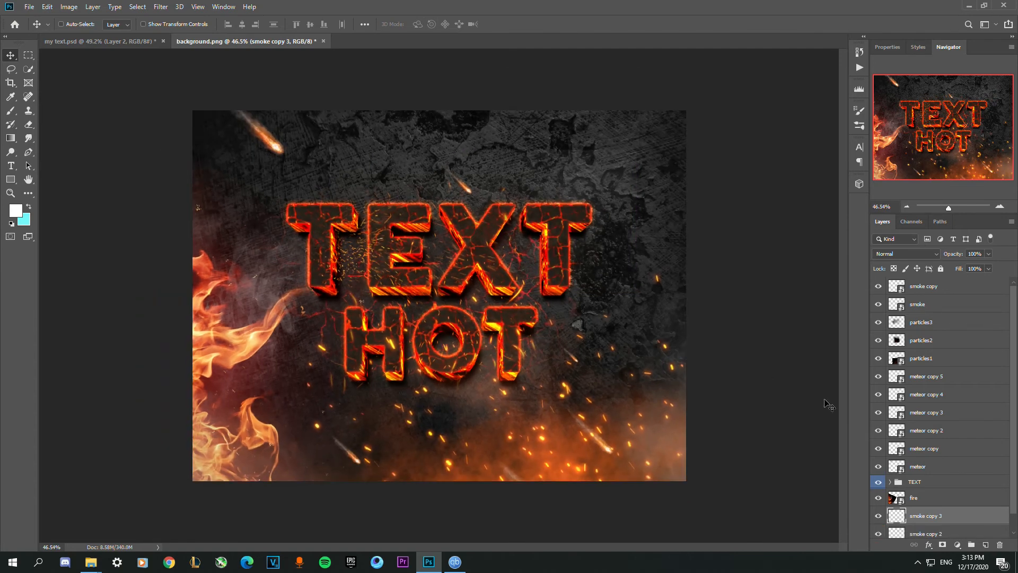
- Add an empty layer above the smoke copy layer and choose the Brush tool
click(946, 289)
click(984, 545)
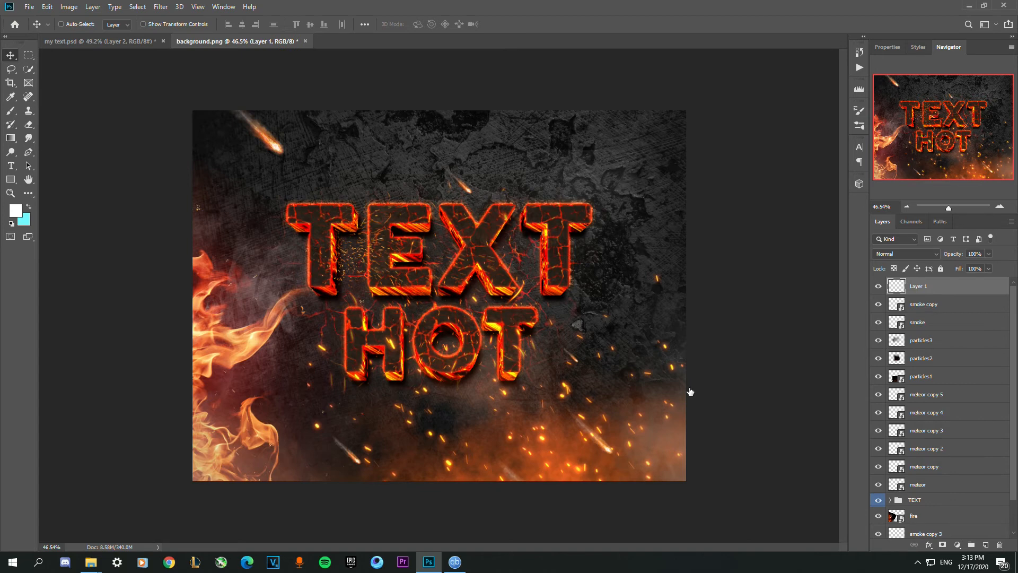
key(b)
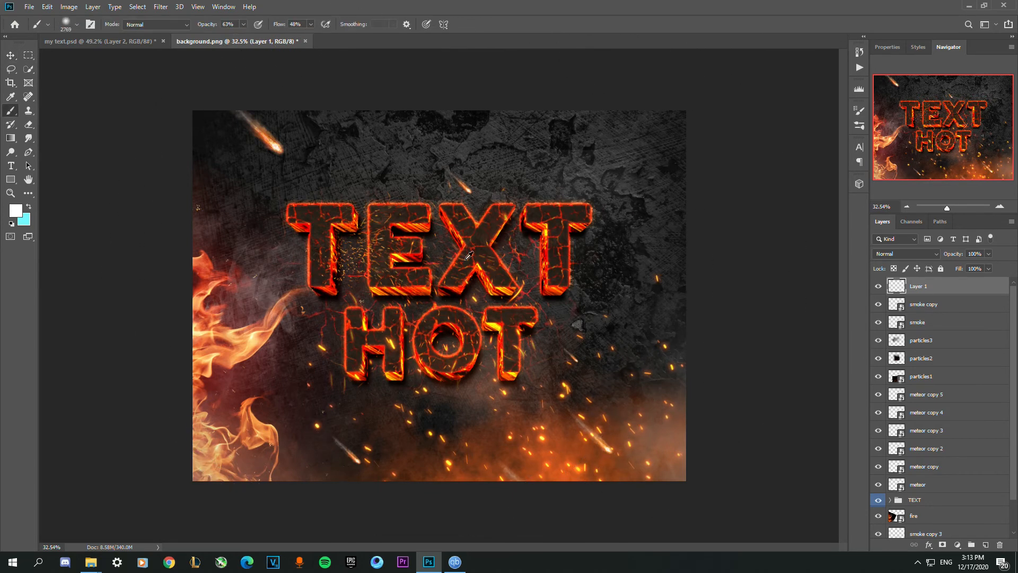
scroll(491, 251, down, 1)
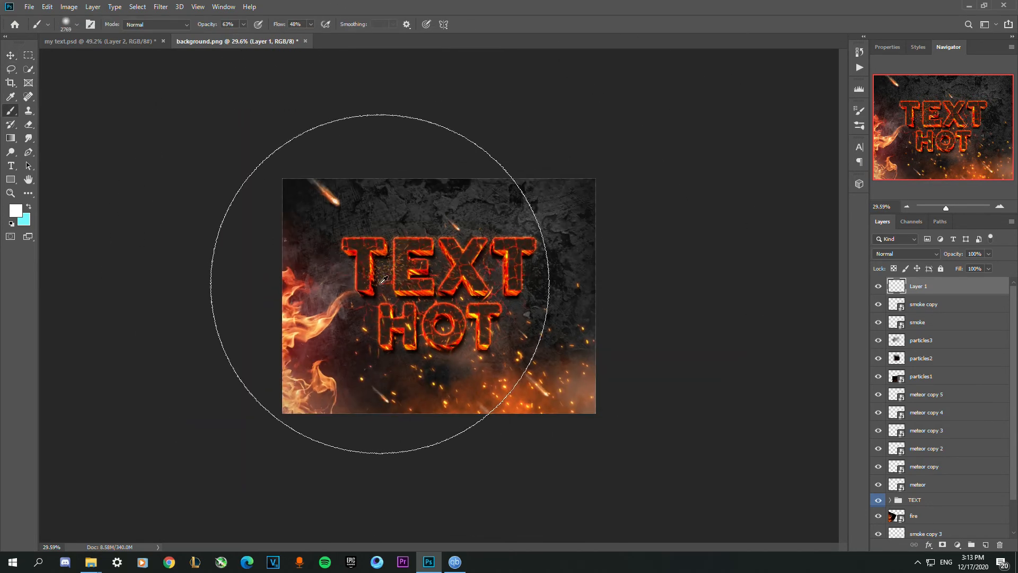
scroll(166, 234, up, 2)
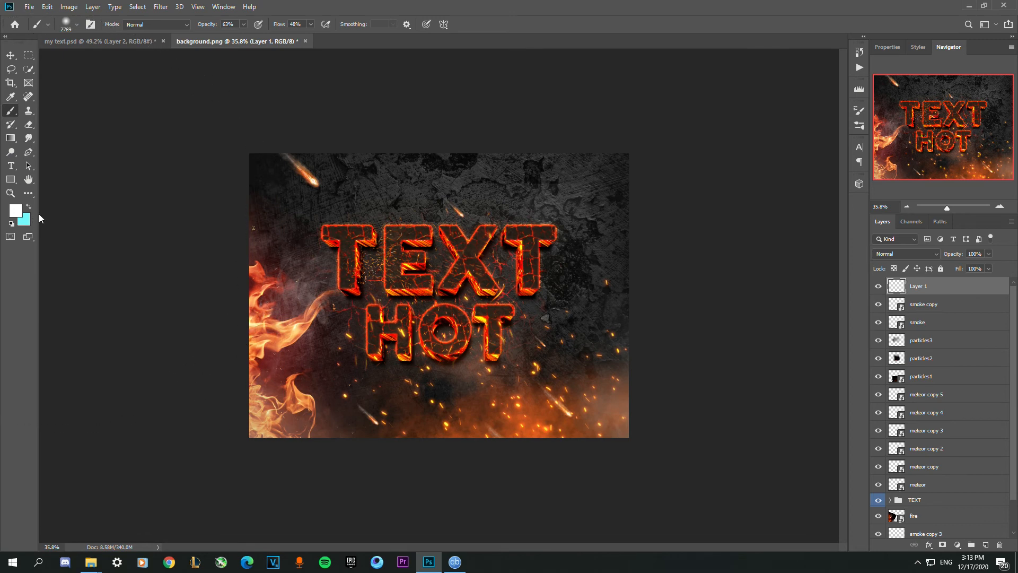
- Sample red-orange from the glowing text as foreground color and paint soft glows on the canvas's right side and upper-left corner
click(16, 210)
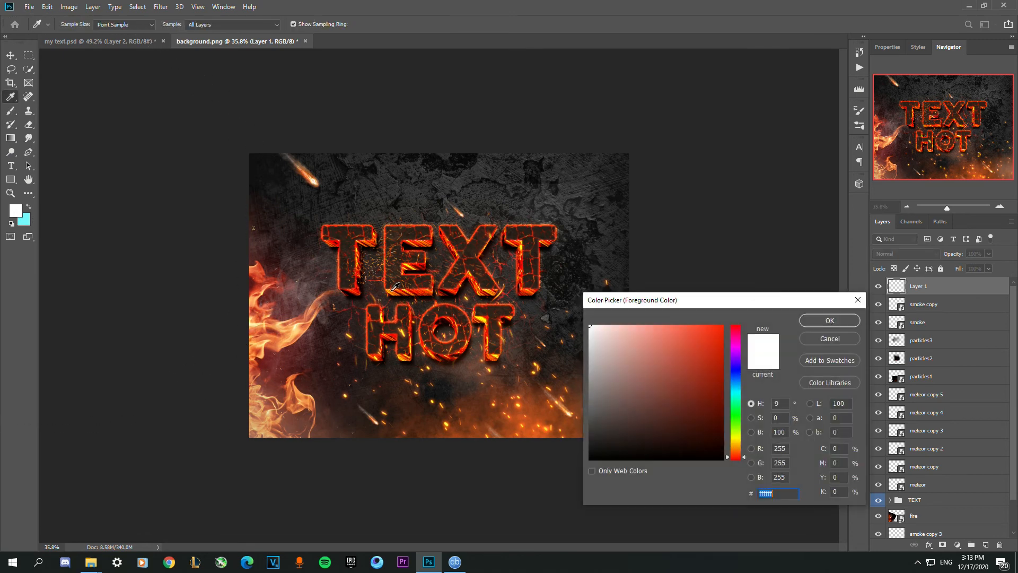
click(393, 291)
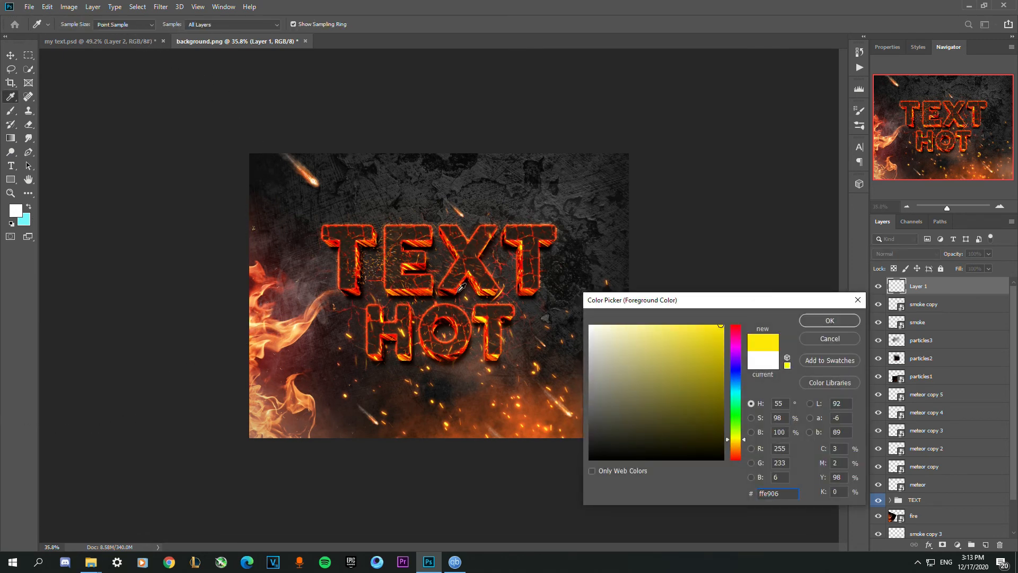
click(457, 289)
click(829, 321)
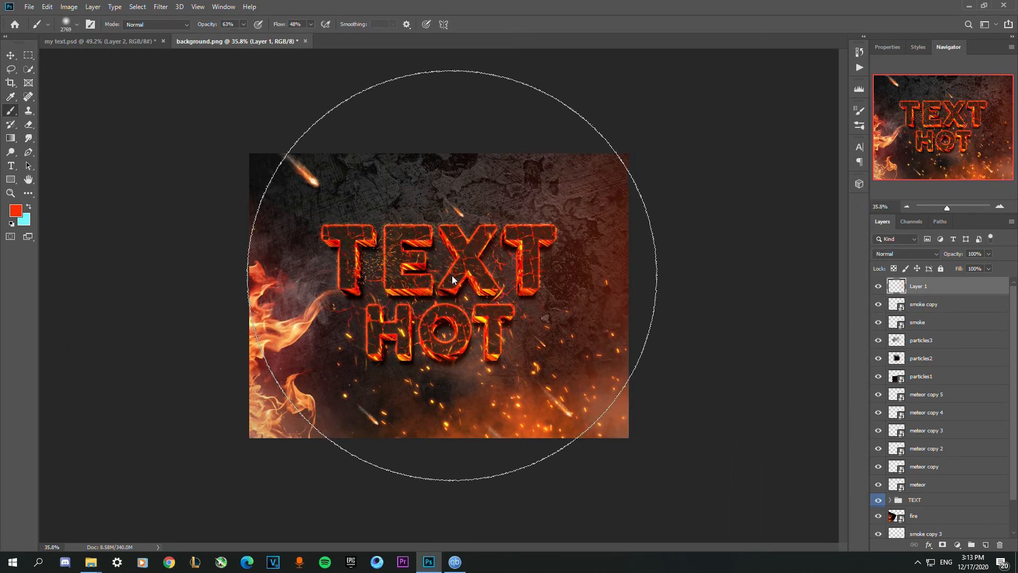
scroll(170, 206, down, 1)
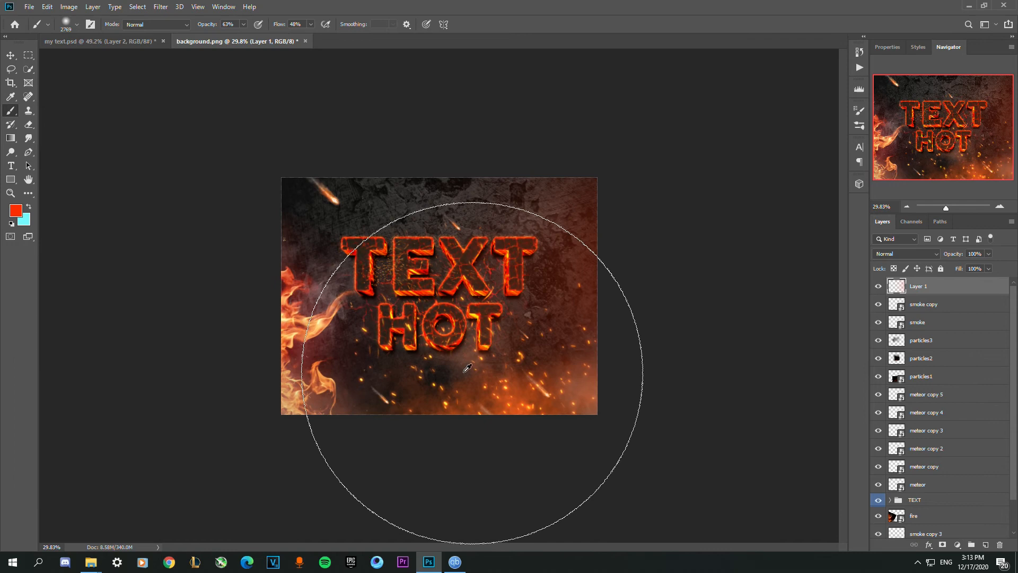
click(233, 122)
scroll(379, 263, up, 4)
scroll(554, 277, down, 1)
- Stretch the red glow layer horizontally beyond the canvas's right edge
key(v)
key(ctrl+t)
scroll(667, 296, down, 1)
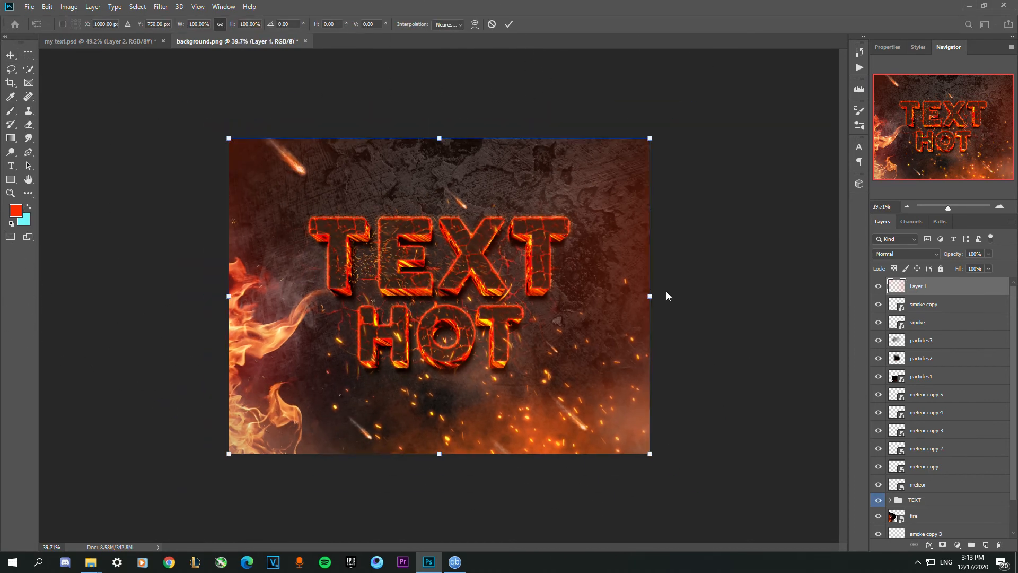
drag(649, 296, 773, 286)
key(ctrl+z)
key(Escape)
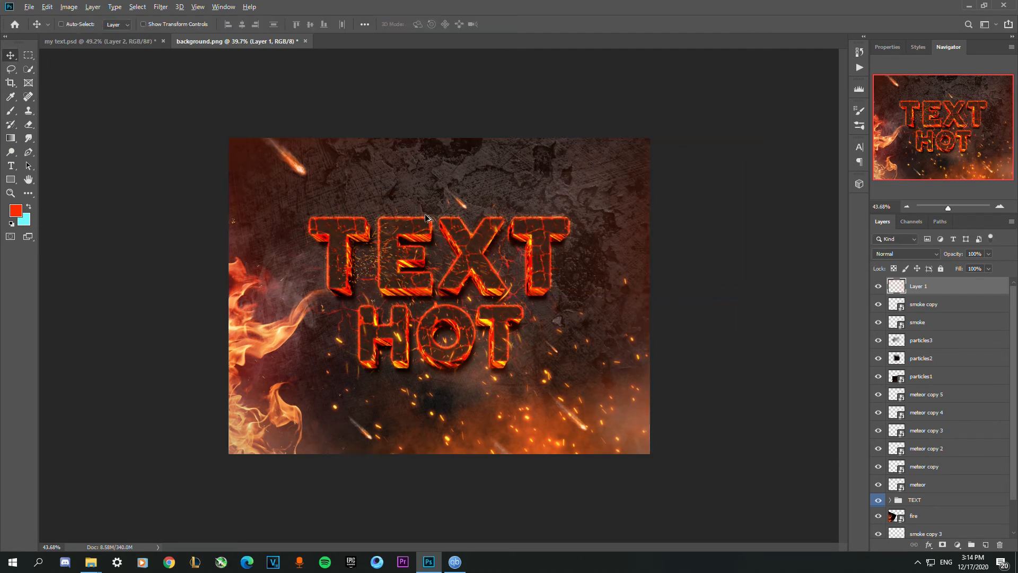
- Widen the red glow layer slightly further to the right with Free Transform
scroll(426, 217, up, 1)
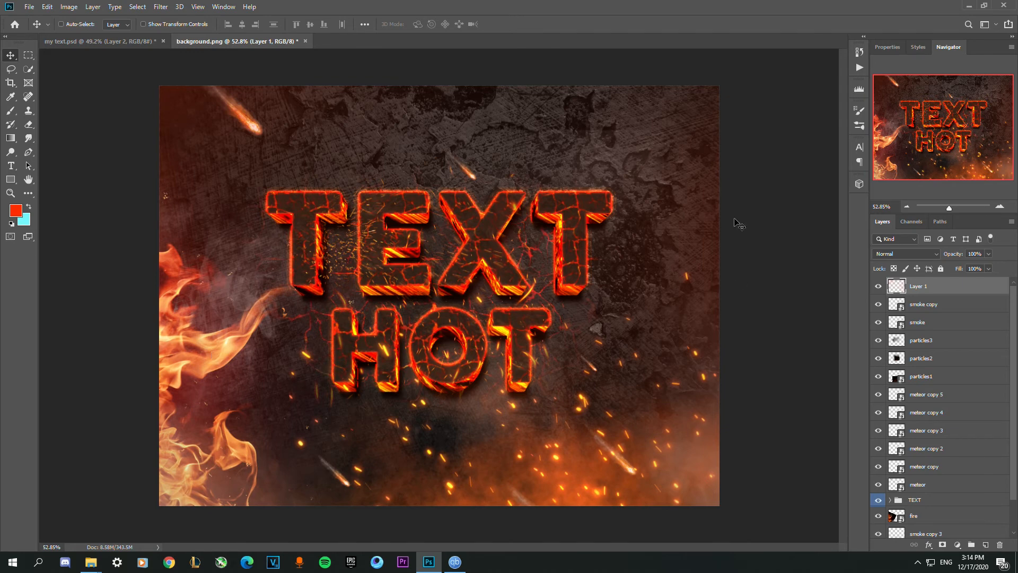
scroll(732, 274, down, 1)
key(ctrl+t)
scroll(742, 291, down, 1)
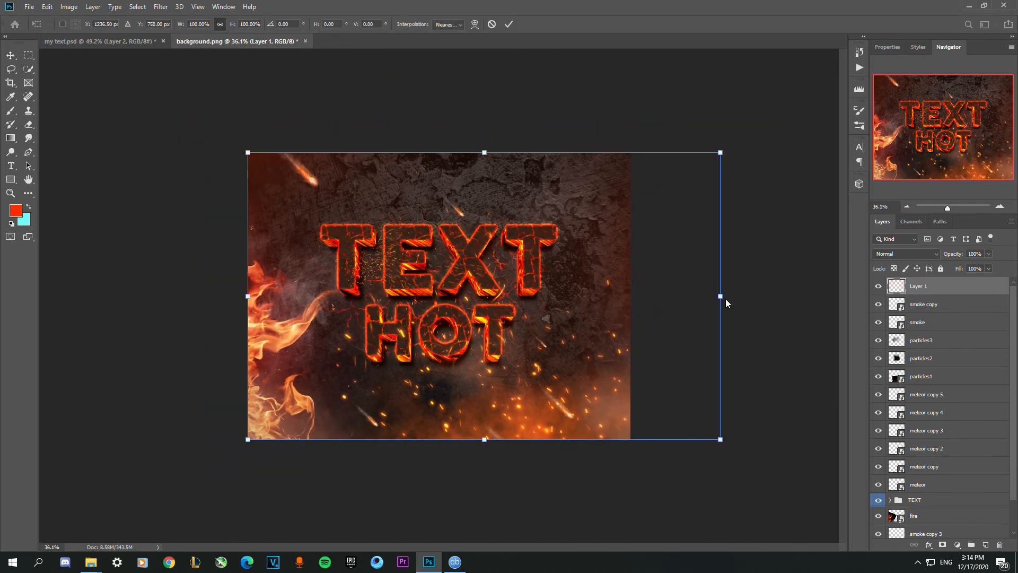
drag(720, 295, 734, 294)
key(Escape)
scroll(438, 299, up, 1)
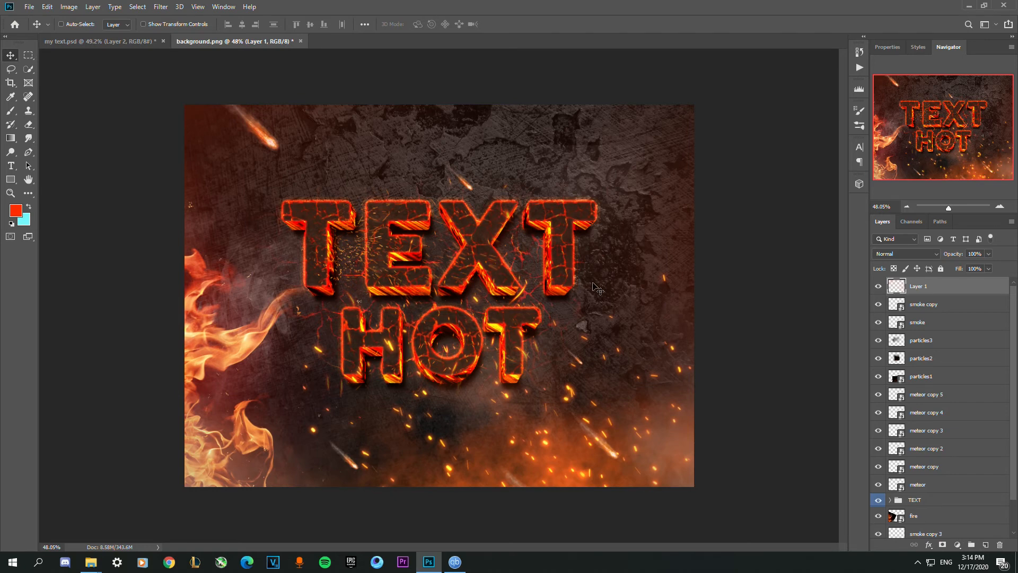
- Duplicate the fire layer and move the copy over the first letters of the text
scroll(580, 238, down, 1)
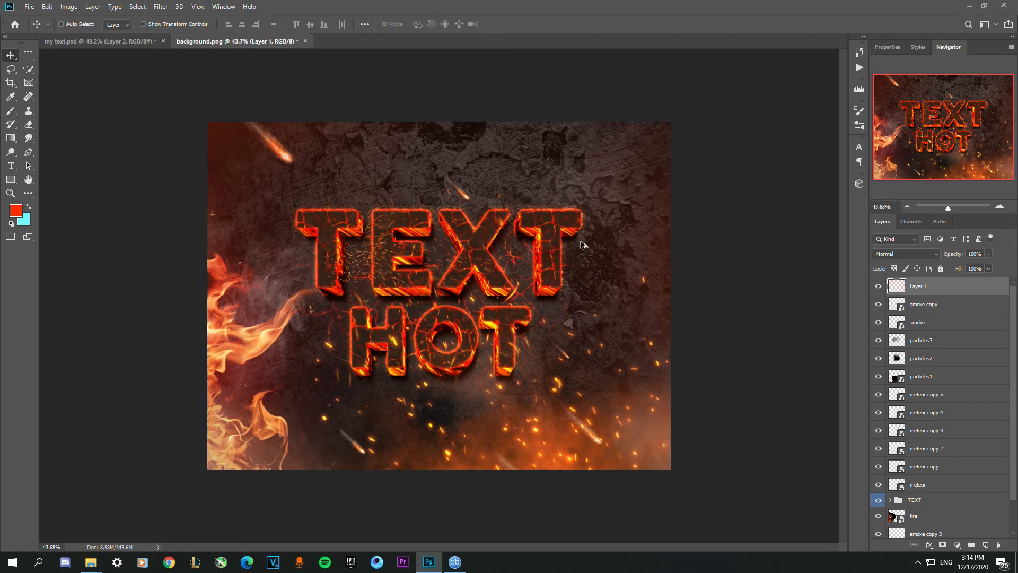
scroll(476, 249, up, 2)
scroll(923, 377, down, 1)
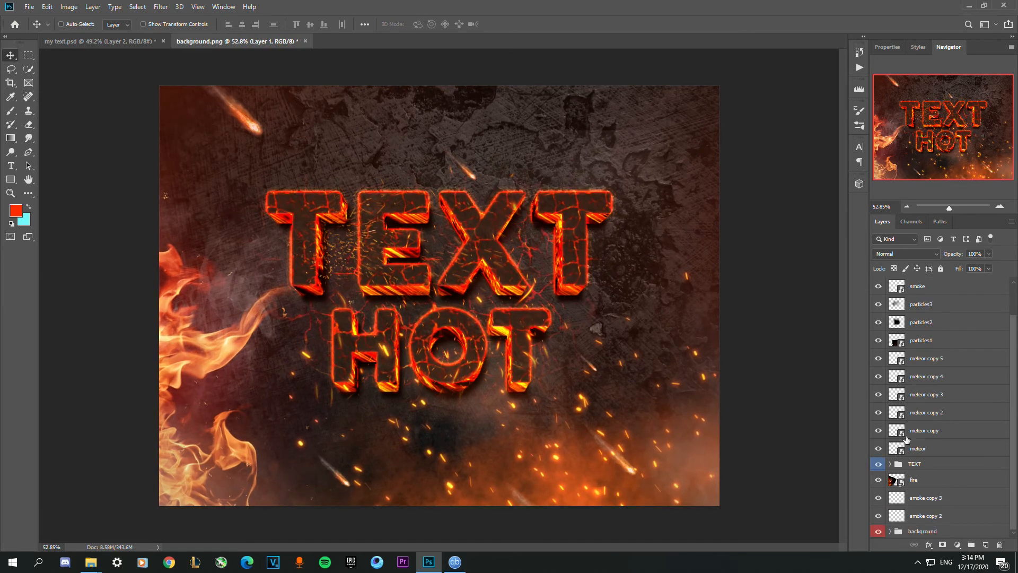
click(945, 480)
drag(216, 336, 400, 213)
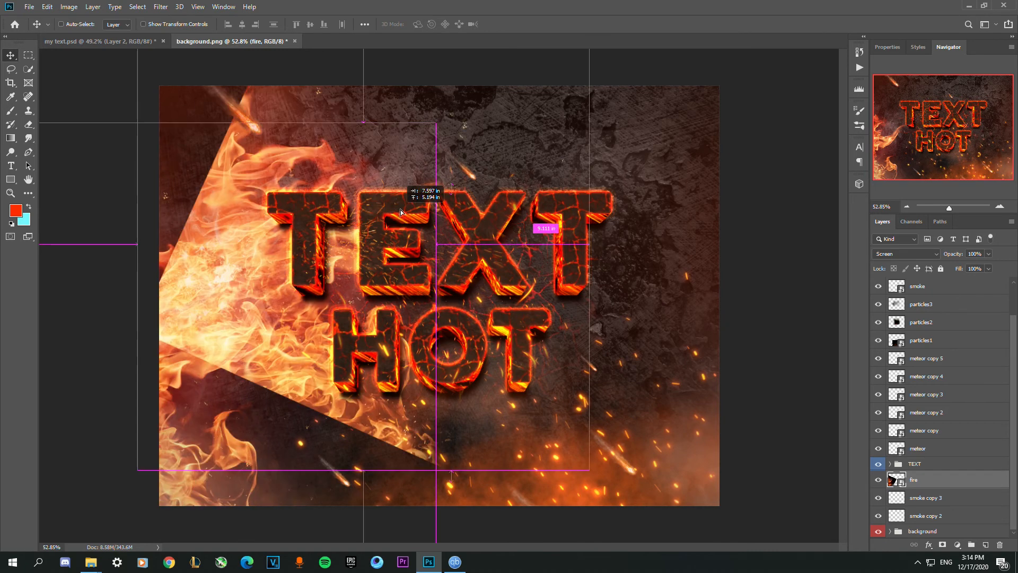
drag(450, 255, 817, 368)
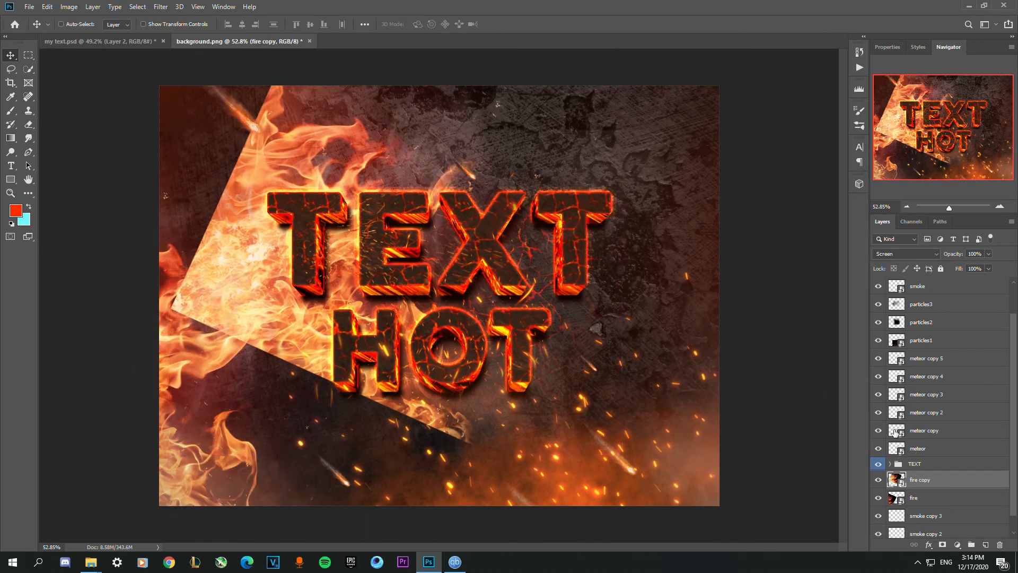
- Scale the fire copy down to about 61% and position it behind the first T and the E
key(ctrl+t)
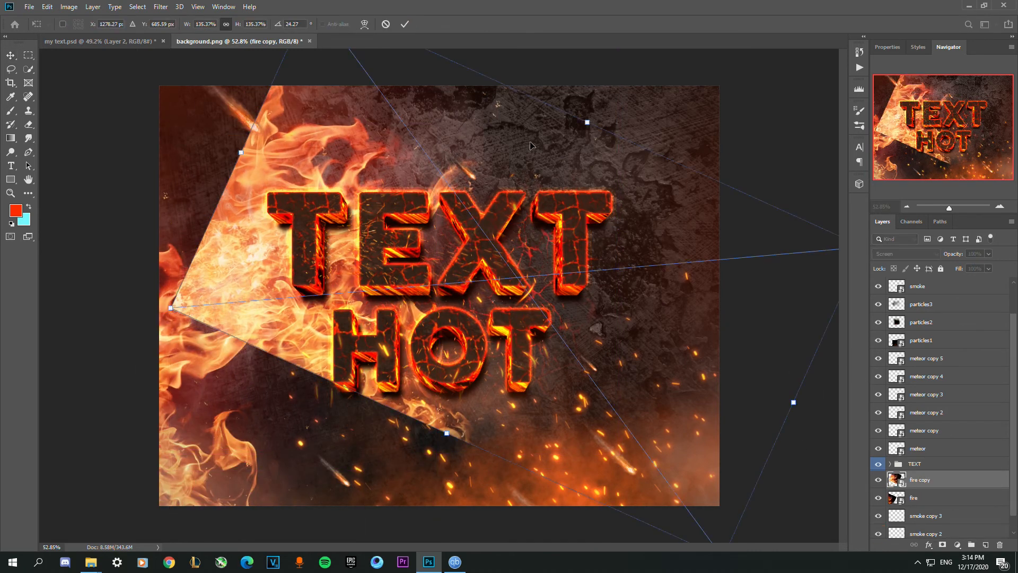
scroll(300, 211, down, 1)
drag(343, 71, 548, 275)
key(Return)
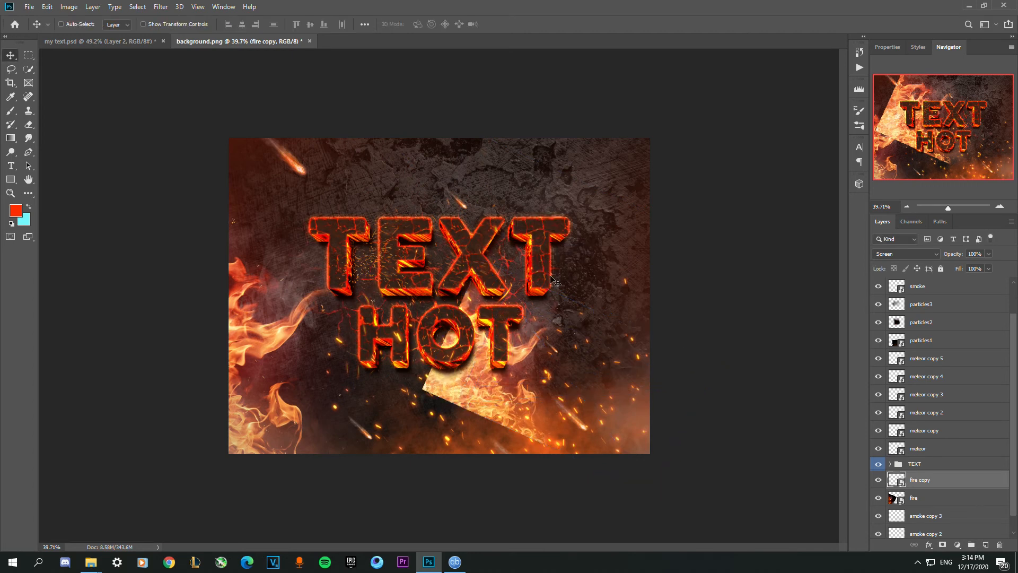
drag(371, 275, 347, 260)
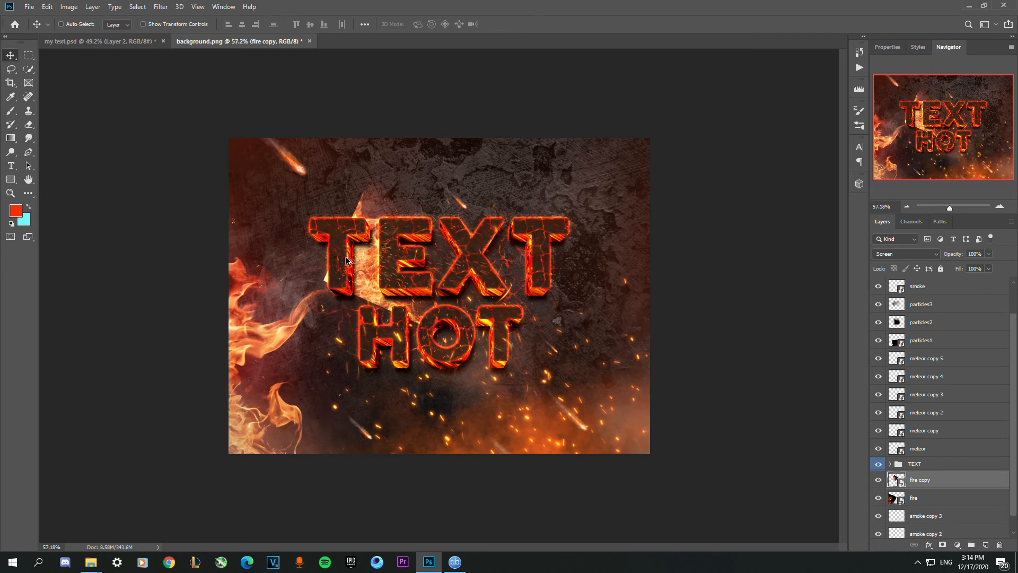
scroll(371, 265, up, 3)
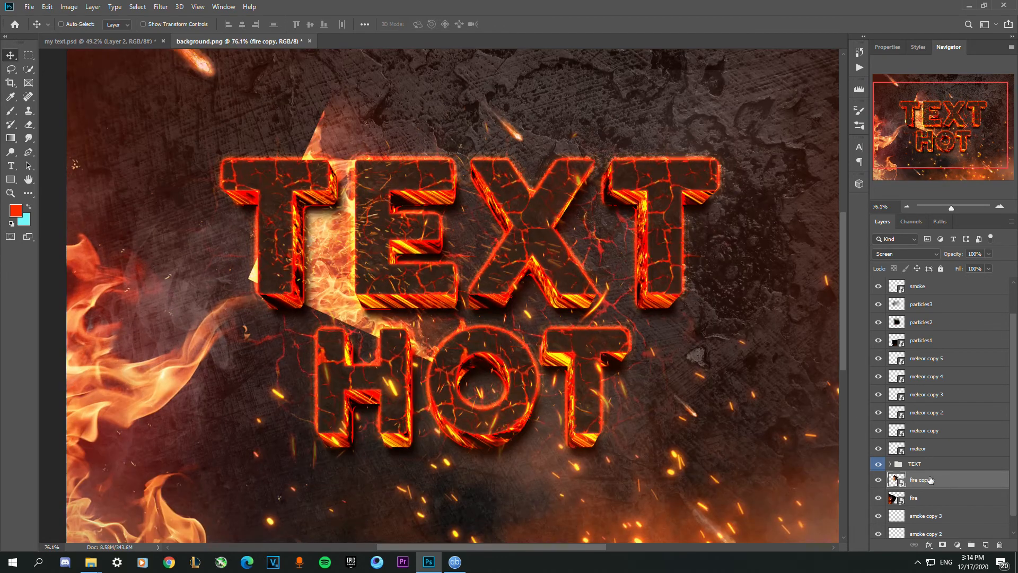
- Move the fire copy layer into the TEXT group, between the TEXT HOT and TEXT HOT copy 2 layers
drag(923, 481, 916, 459)
click(889, 482)
click(891, 482)
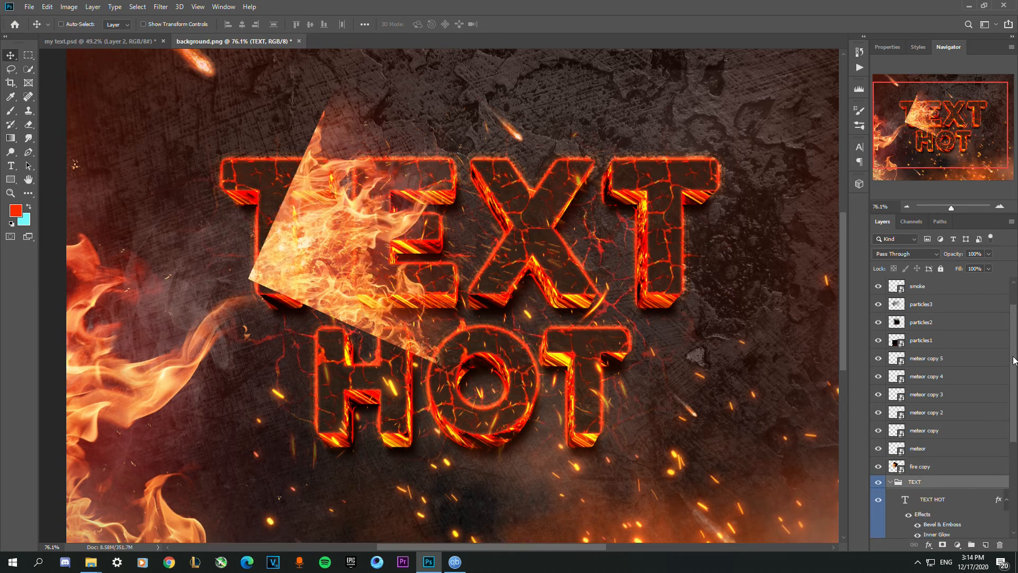
scroll(938, 403, down, 4)
drag(919, 347, 928, 423)
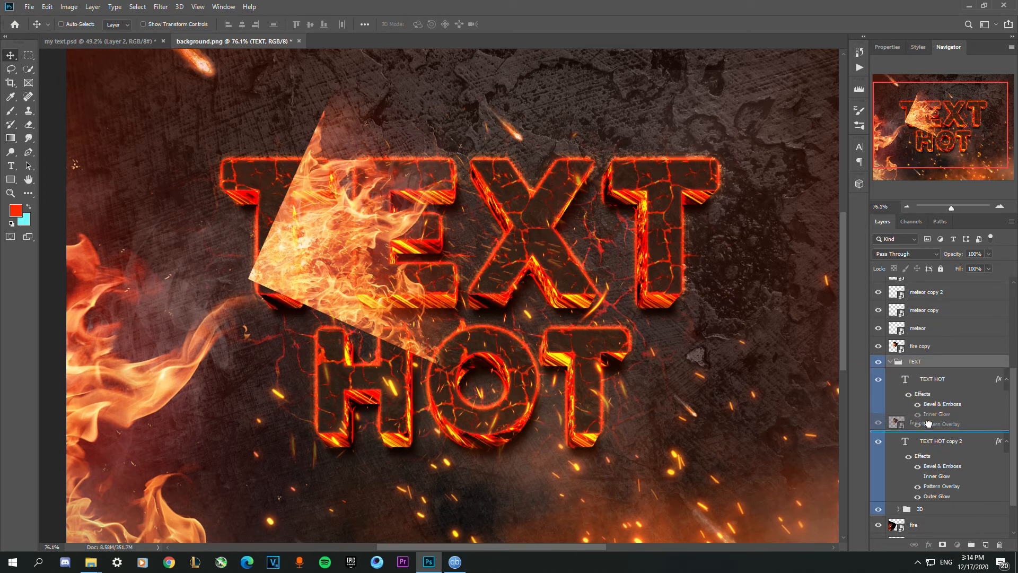
drag(928, 423, 928, 423)
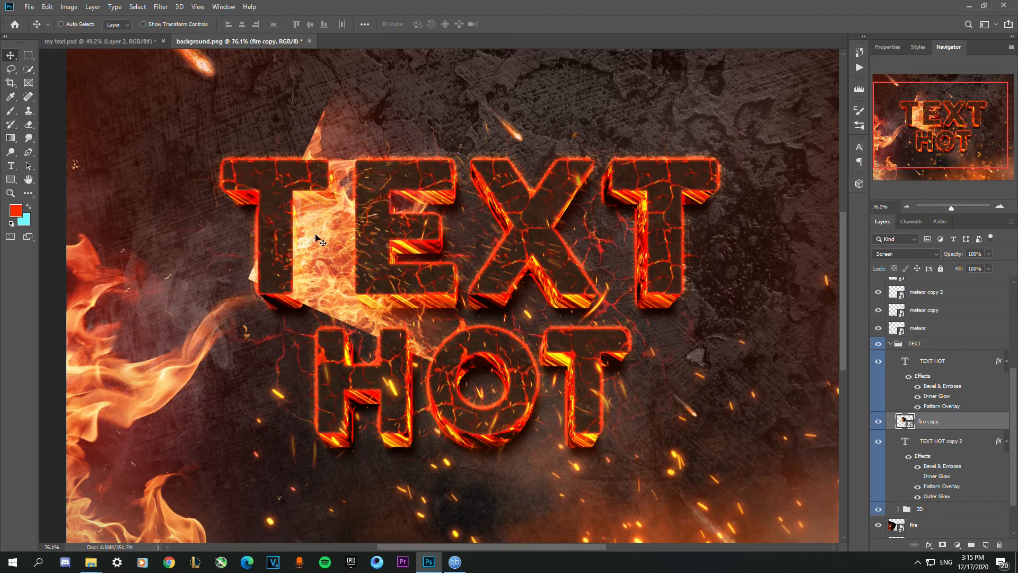
- Shift the fire copy slightly upward and scale it down to about 26% around the stem of the first T
drag(311, 259, 301, 224)
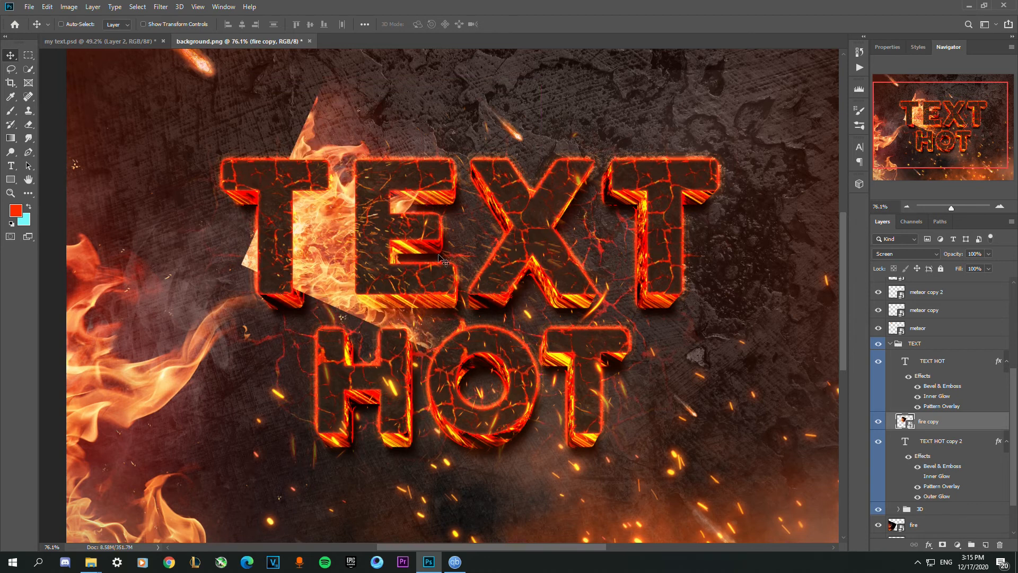
key(ctrl+t)
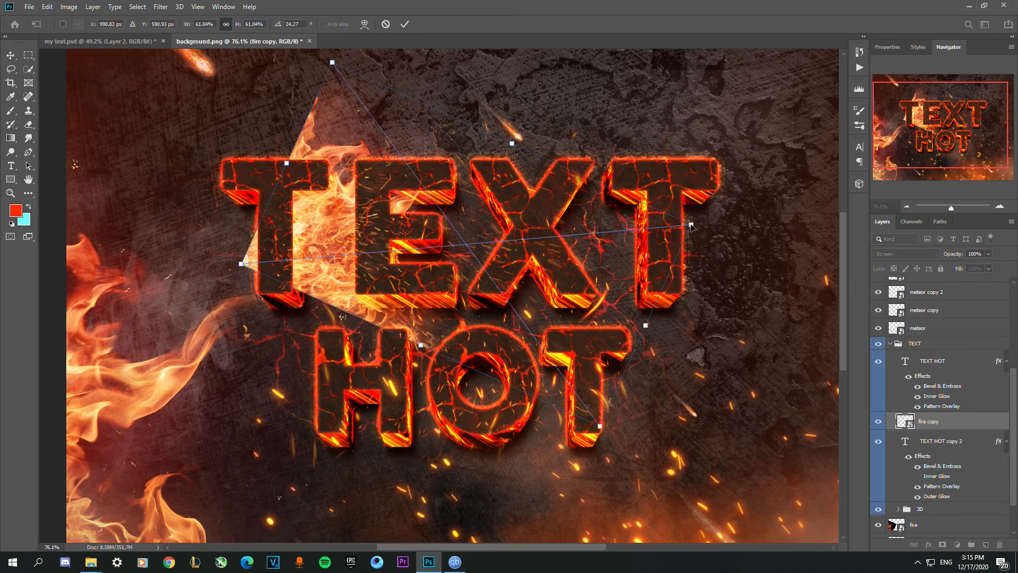
drag(684, 225, 672, 227)
drag(480, 231, 429, 246)
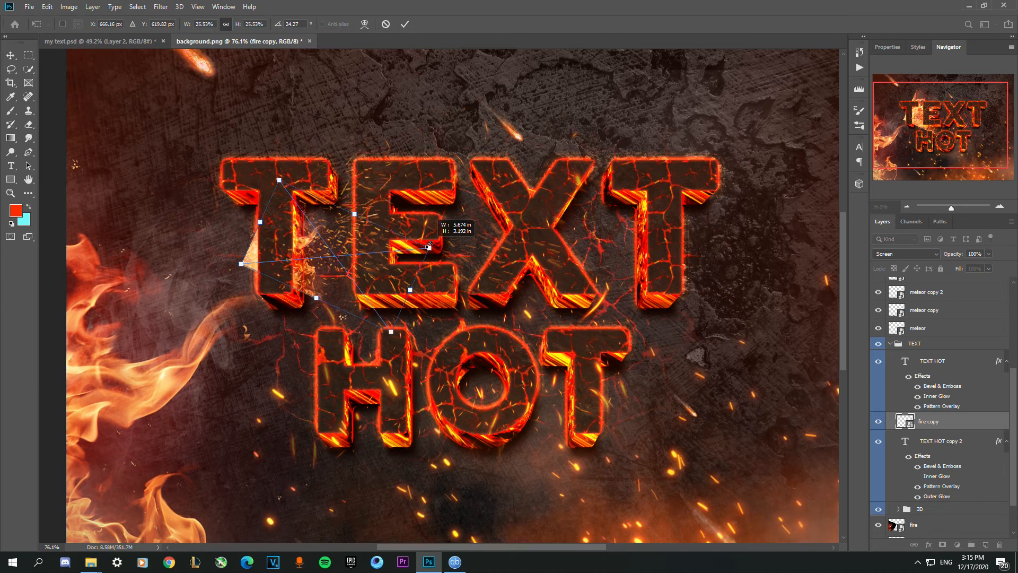
drag(437, 243, 437, 243)
key(Return)
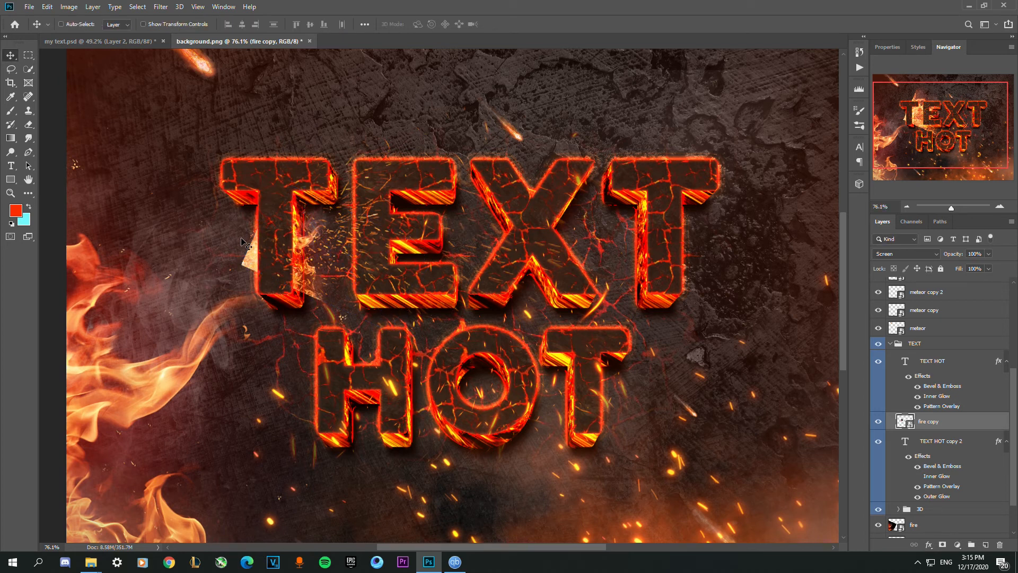
- Choose the Eraser and rasterize the fire copy smart object so it can be erased
key(e)
key(v)
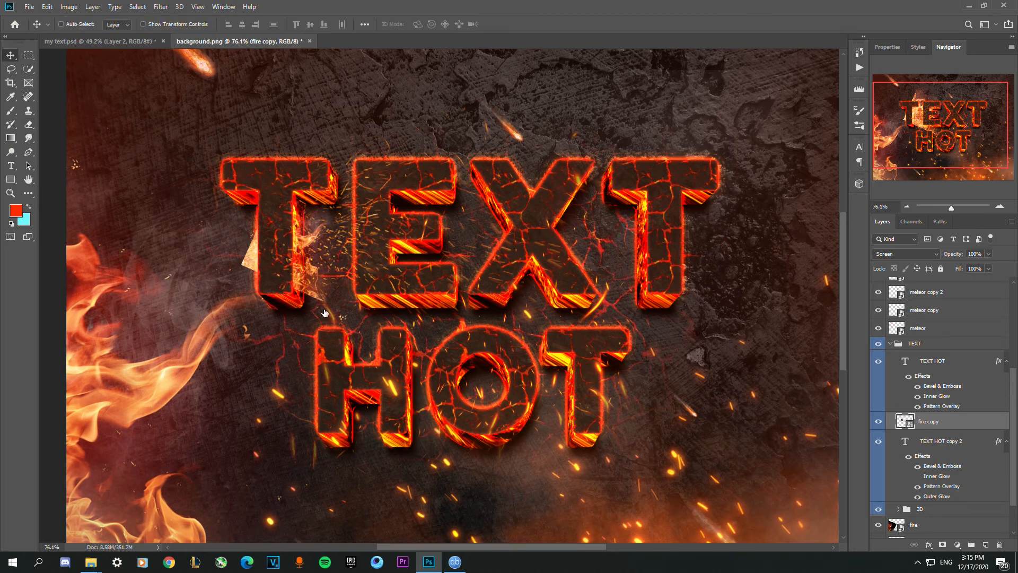
key(e)
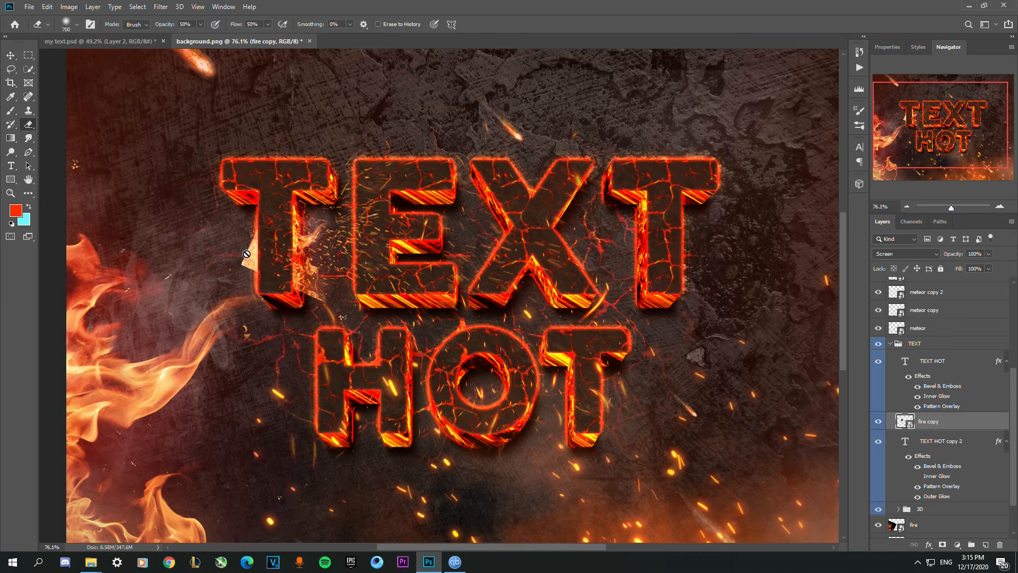
click(243, 259)
click(494, 217)
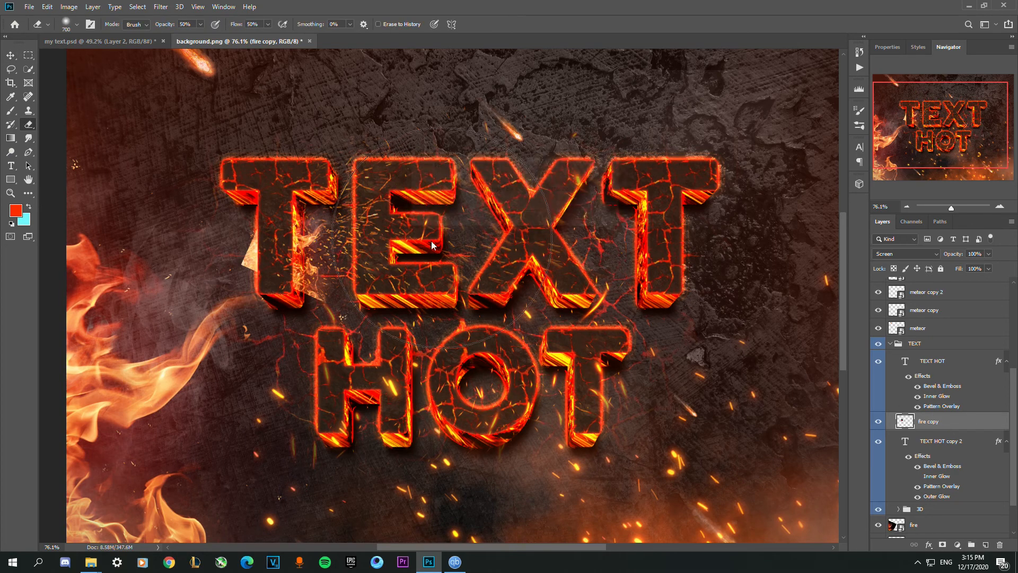
- Reduce the eraser size to 200 and erase the hard-edged fire protruding to the left of the first T
key(bracketleft)
key(bracketleft)
key(bracketleft)
key(bracketleft)
key(bracketleft)
key(bracketleft)
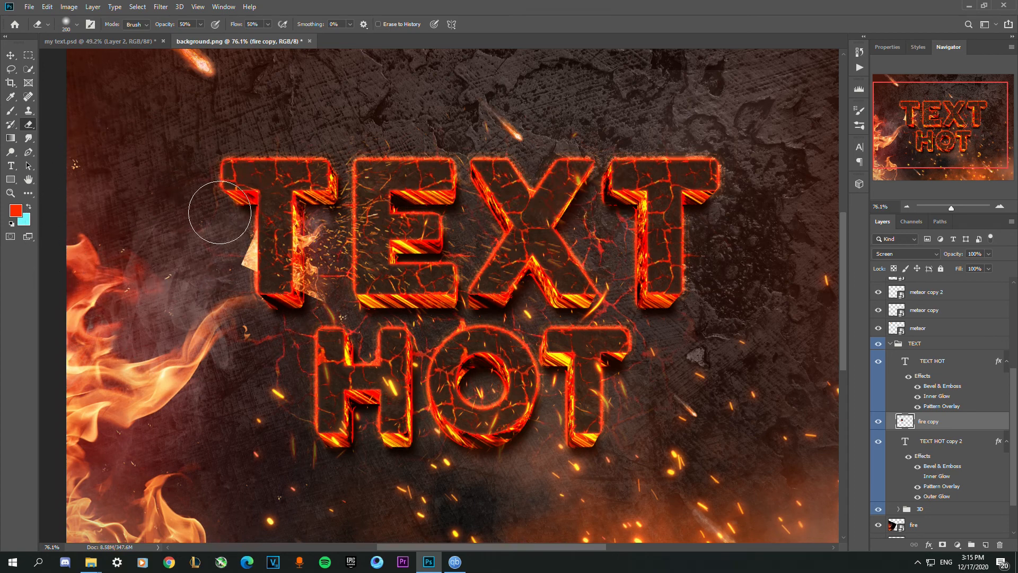
mouse_move(240, 272)
mouse_down()
mouse_move(236, 227)
mouse_move(242, 295)
mouse_move(239, 227)
mouse_up()
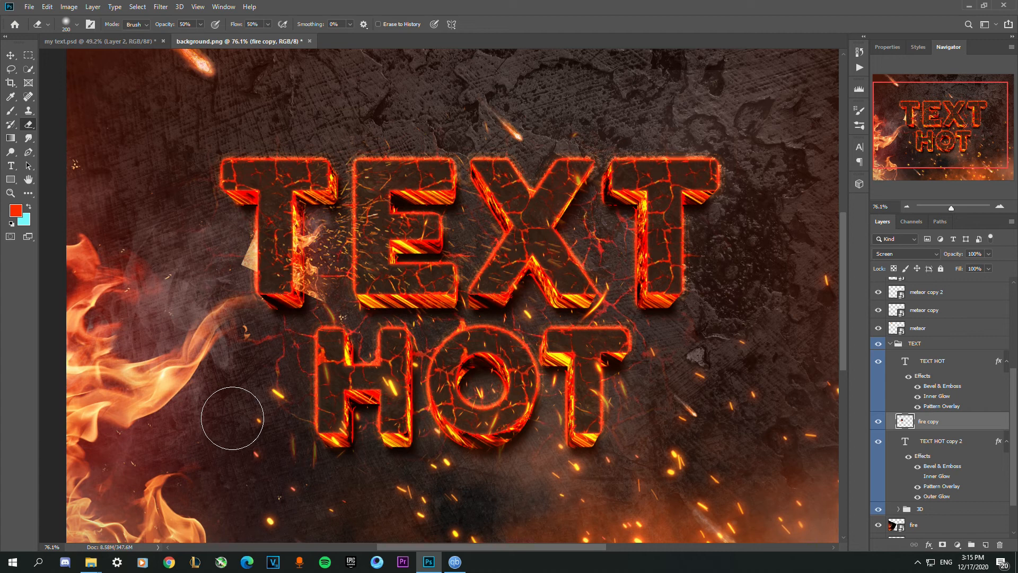
drag(204, 296, 233, 242)
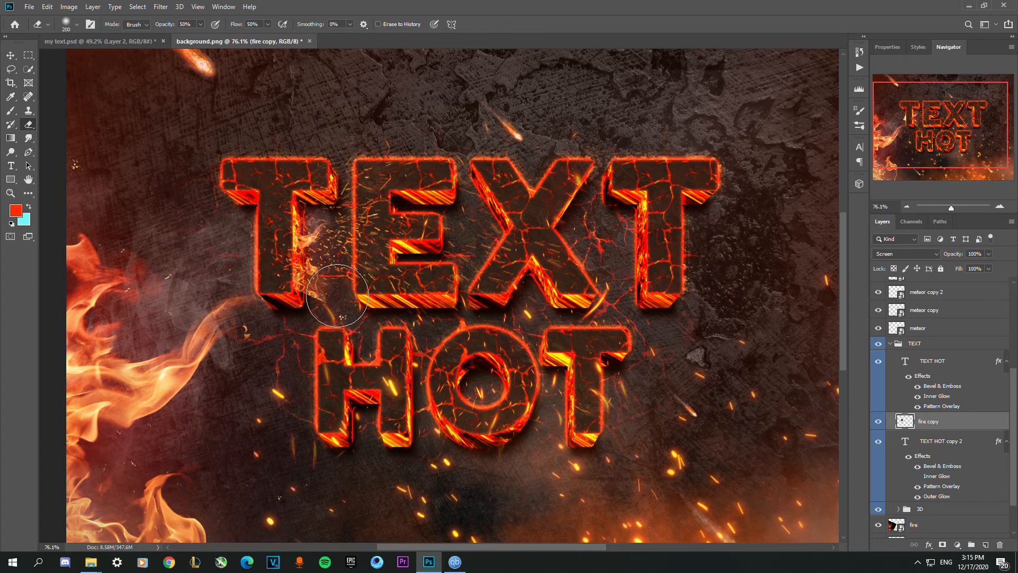
- Enlarge the fire patch beside the first T slightly and soften its hard lower edge with the eraser at size 60
scroll(338, 295, down, 1)
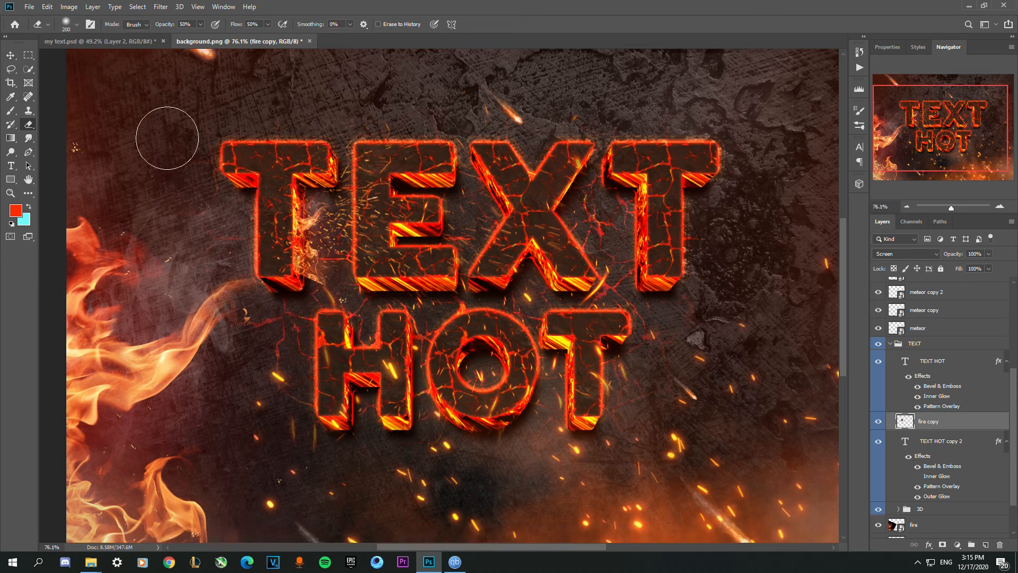
key(bracketleft)
key(bracketleft)
key(bracketleft)
key(bracketleft)
key(bracketleft)
key(bracketleft)
key(bracketleft)
key(bracketleft)
key(ctrl+t)
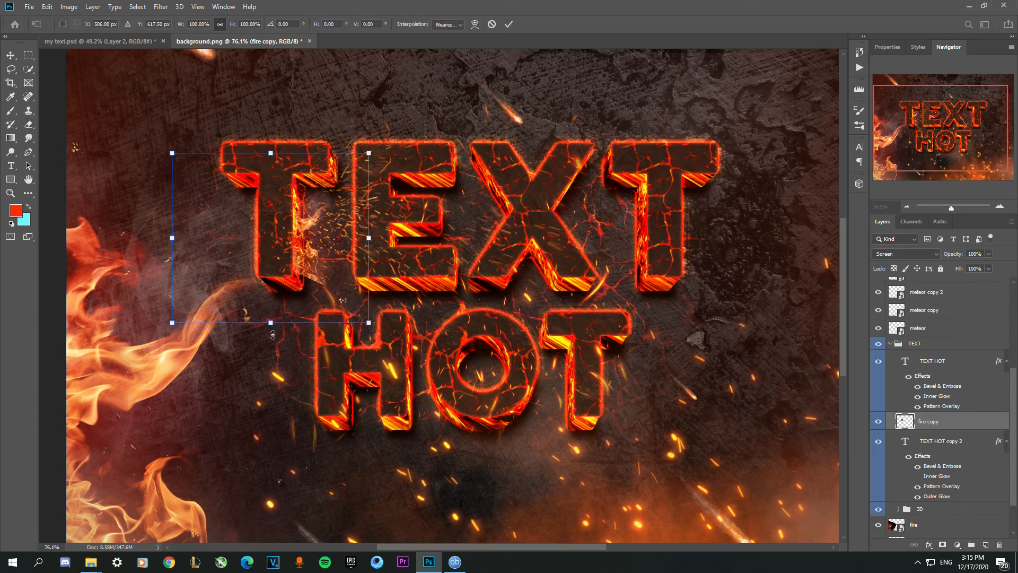
drag(273, 339, 272, 352)
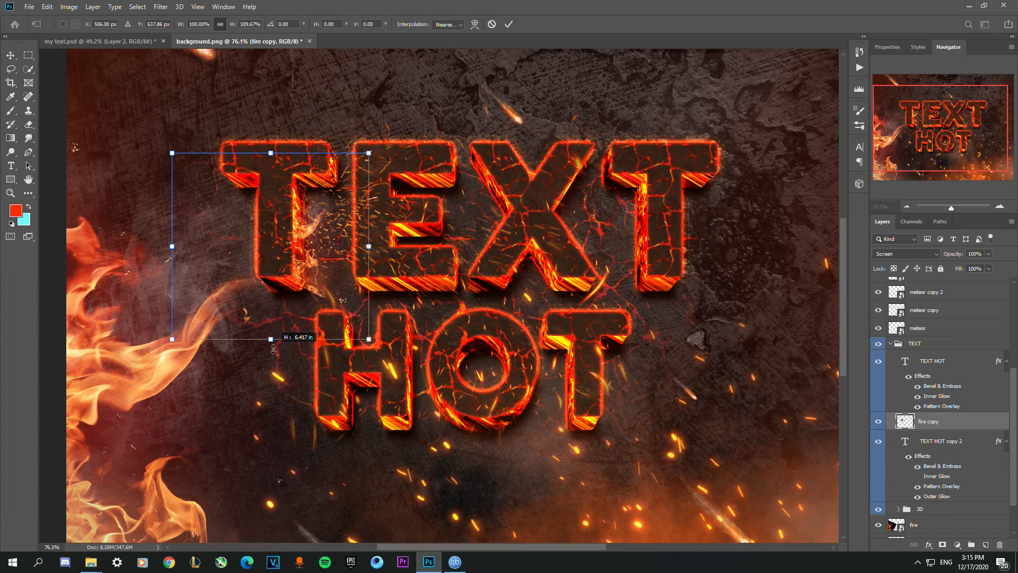
key(Return)
key(e)
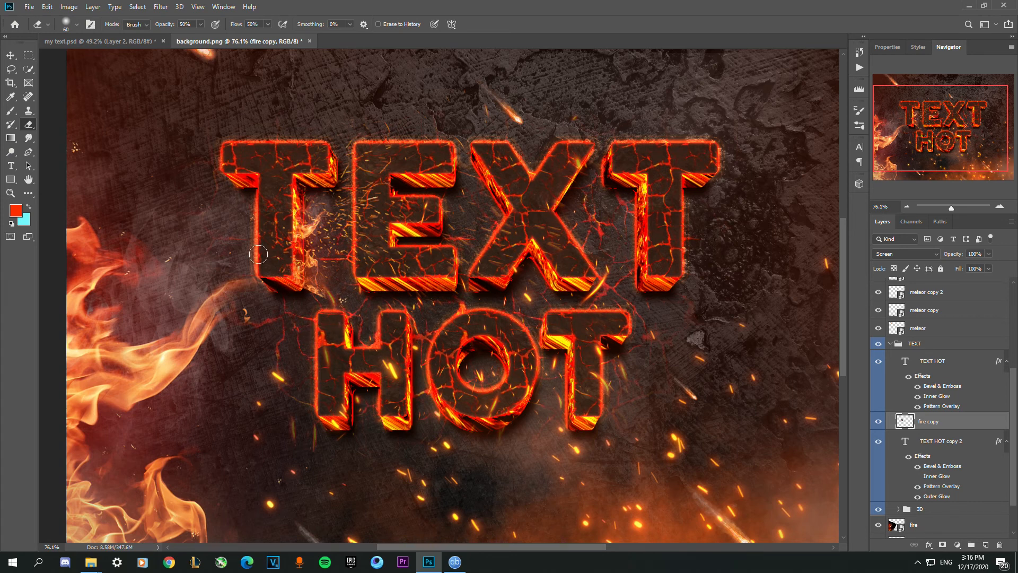
key(ctrl+z)
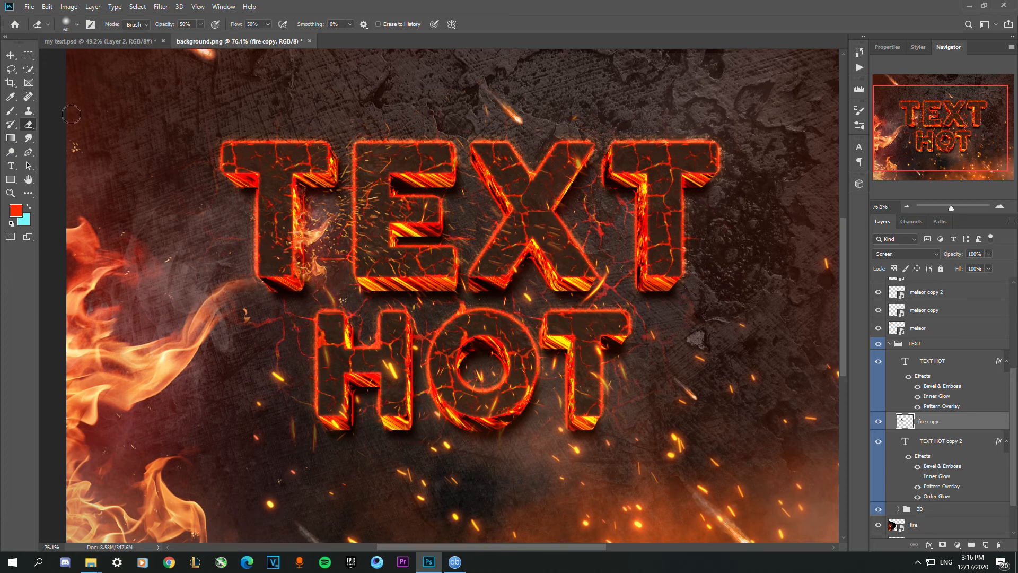
- Duplicate the small fire patch and place the copy between the H and the O of HOT
key(v)
mouse_move(293, 210)
mouse_down()
mouse_move(305, 230)
mouse_move(316, 197)
mouse_up()
scroll(305, 155, down, 4)
scroll(319, 162, up, 4)
drag(460, 403, 480, 427)
scroll(457, 384, down, 4)
scroll(431, 370, up, 4)
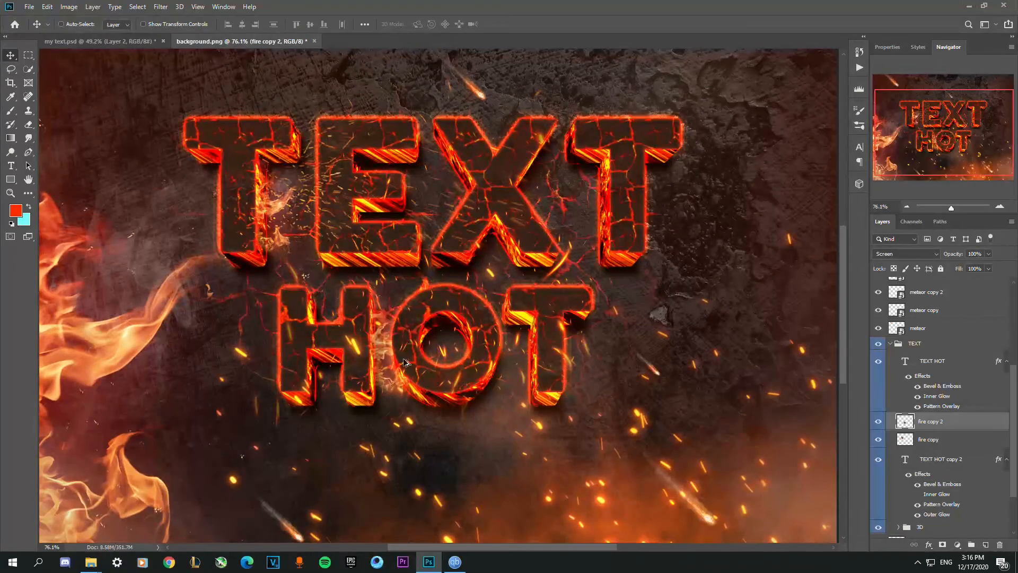
- Duplicate the fire patch from between the H and O and place the copy between the X and the last T of TEXT
drag(376, 343, 546, 293)
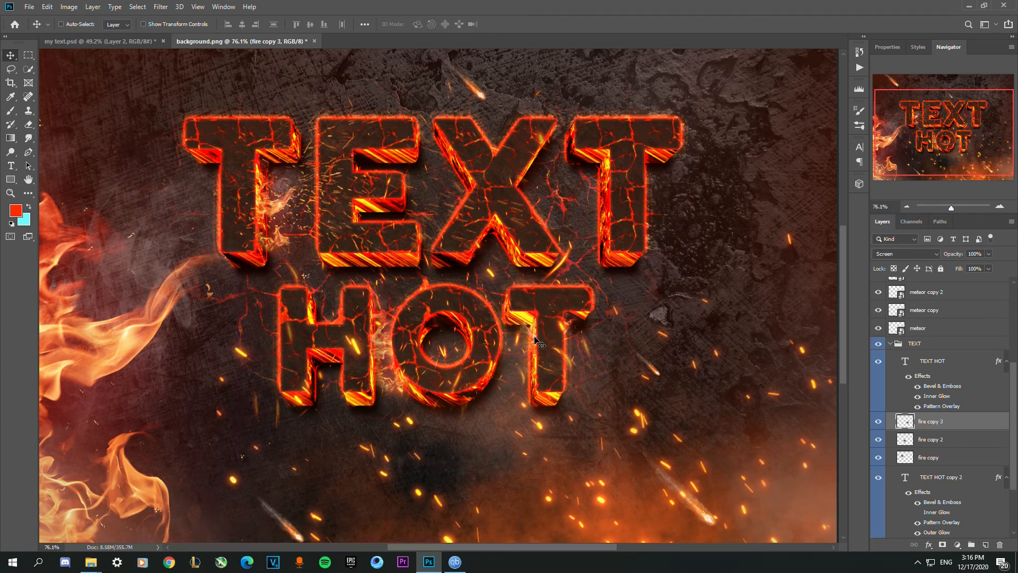
mouse_move(538, 190)
mouse_down()
mouse_move(523, 181)
mouse_move(546, 159)
mouse_up()
key(e)
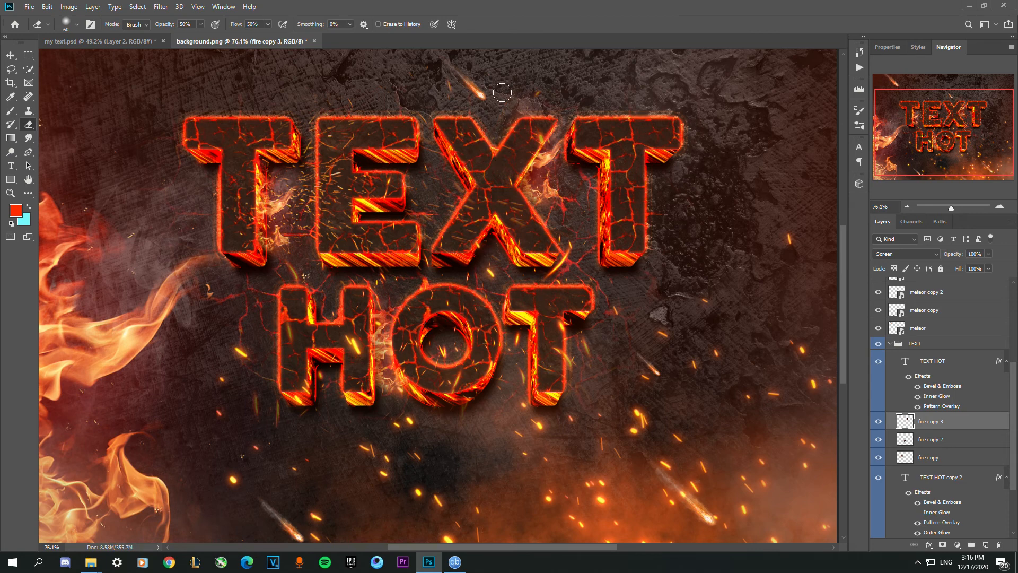
- Select the fire copy layer beside the first T, duplicate it and place the duplicate on the right side of the E
click(10, 55)
right_click(276, 209)
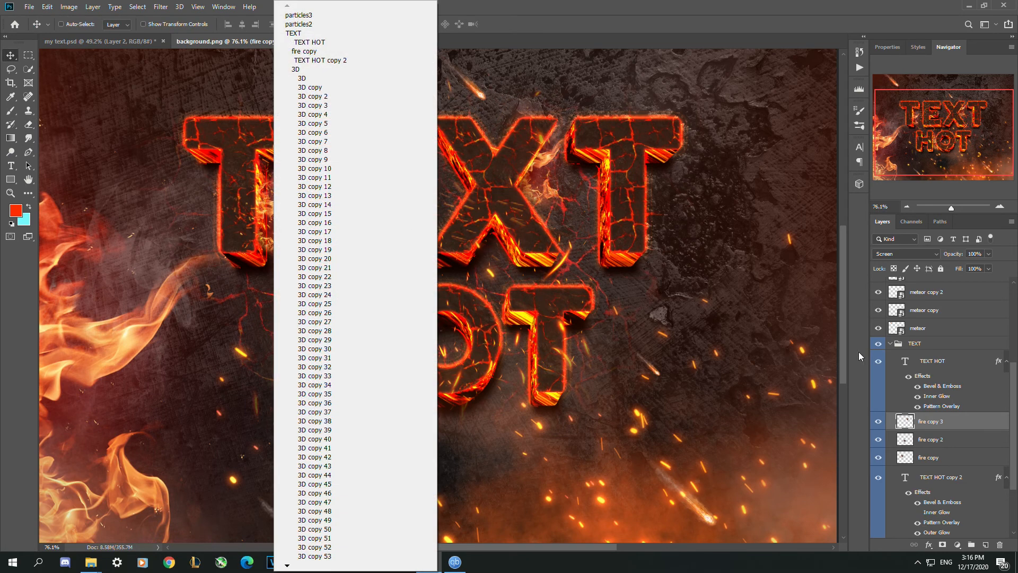
click(930, 464)
drag(420, 199, 375, 208)
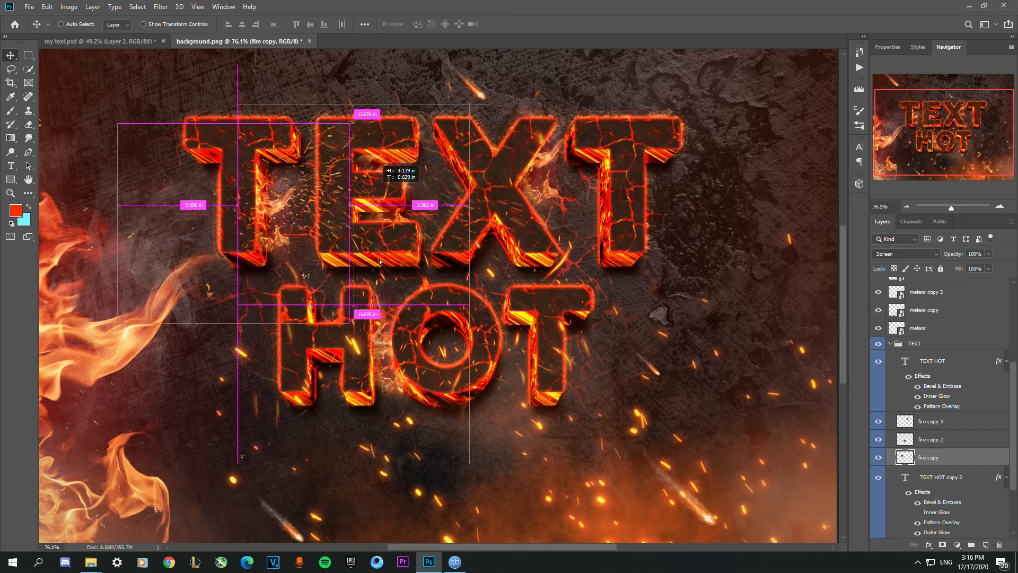
drag(375, 316, 376, 317)
scroll(409, 144, down, 3)
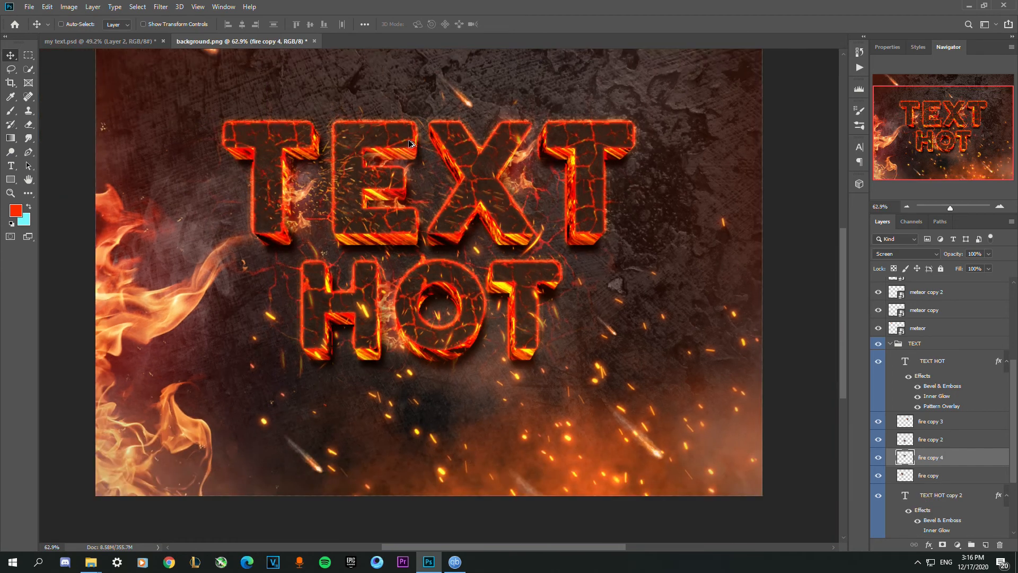
scroll(410, 144, up, 4)
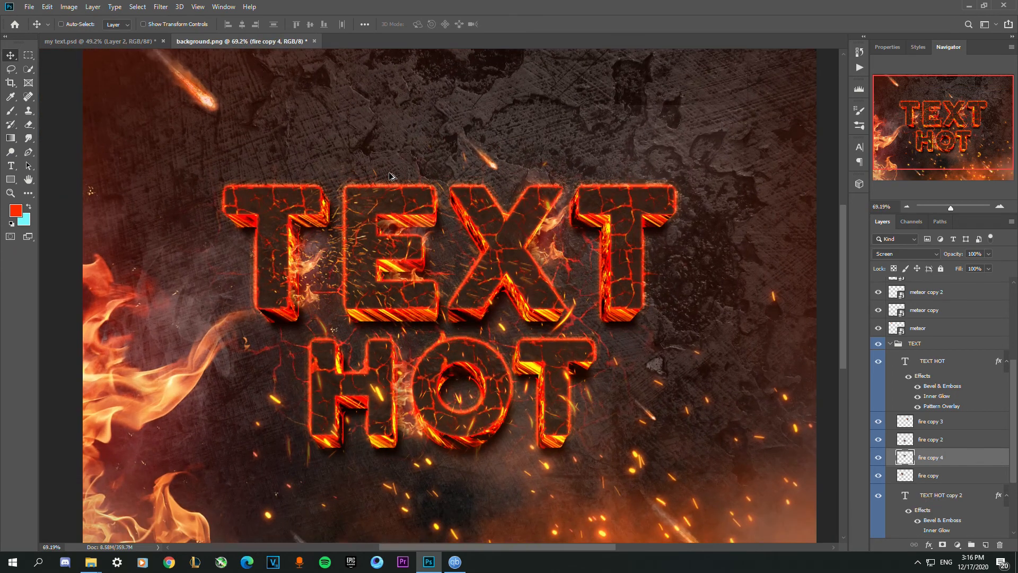
scroll(408, 289, up, 2)
scroll(401, 296, down, 4)
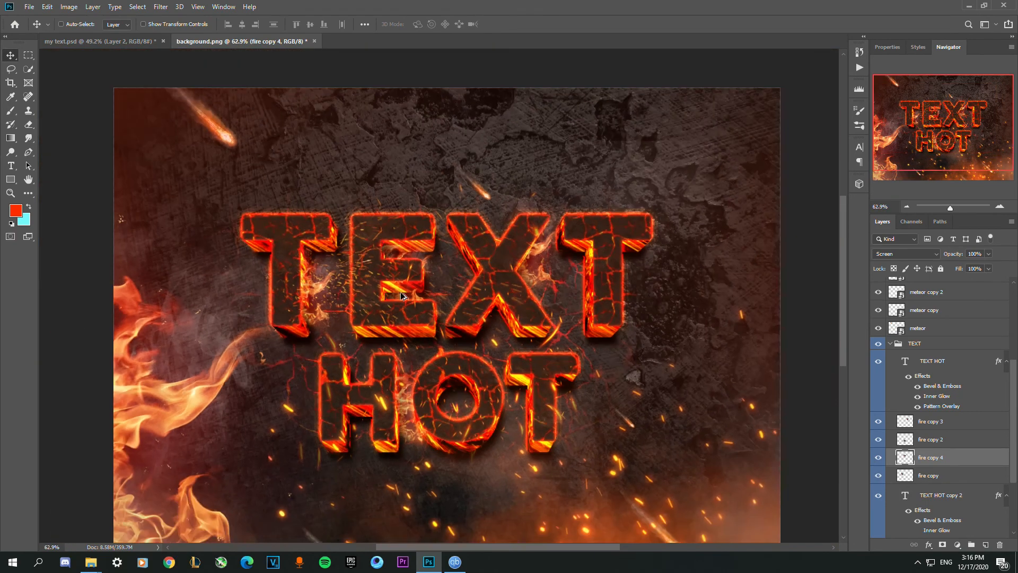
scroll(402, 296, up, 1)
scroll(402, 295, up, 1)
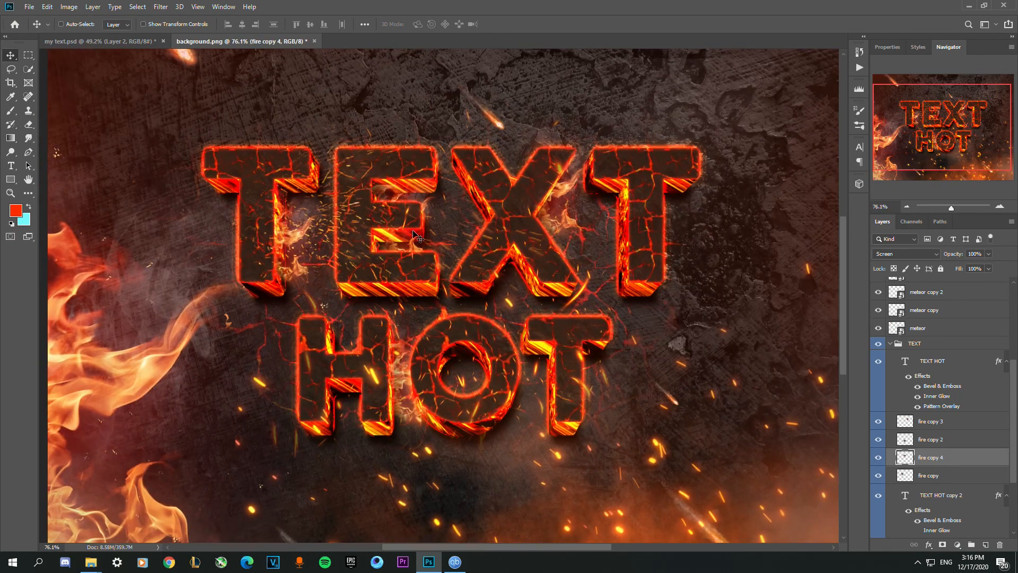
- Duplicate the fire patch beside the E, place the copy at the last T of TEXT and flip it horizontally
drag(394, 226, 637, 232)
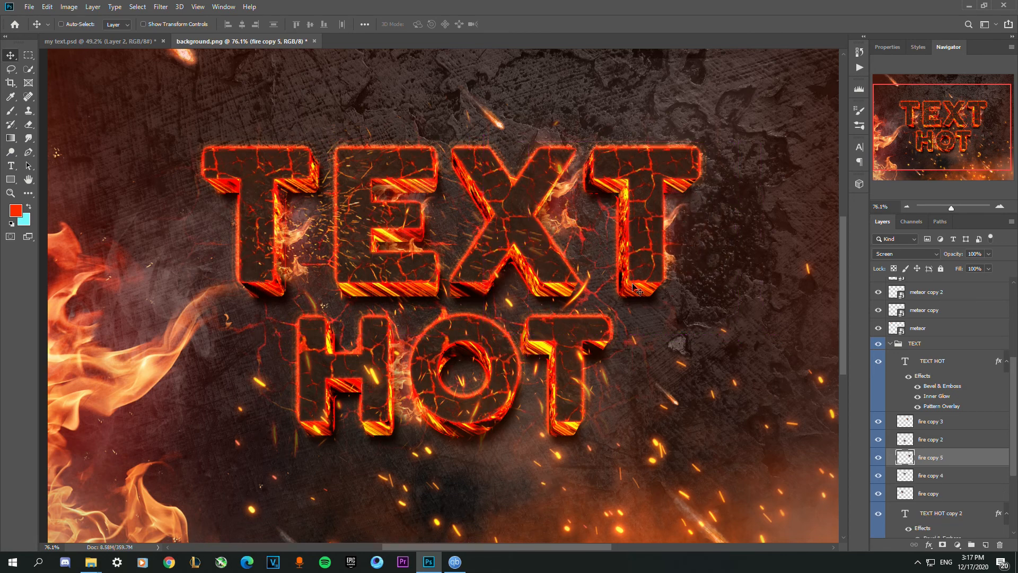
key(ctrl+t)
right_click(652, 239)
click(718, 370)
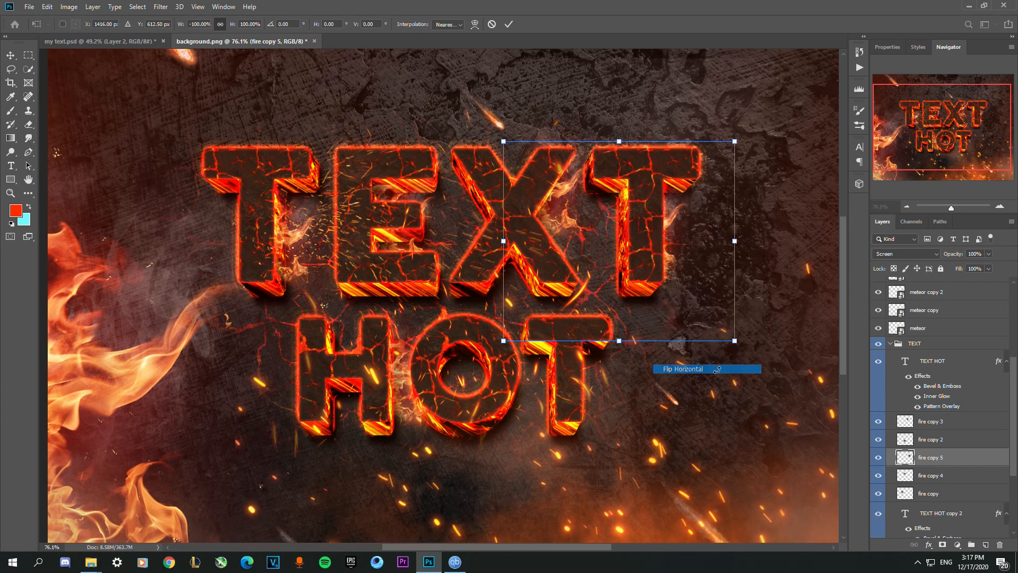
key(Return)
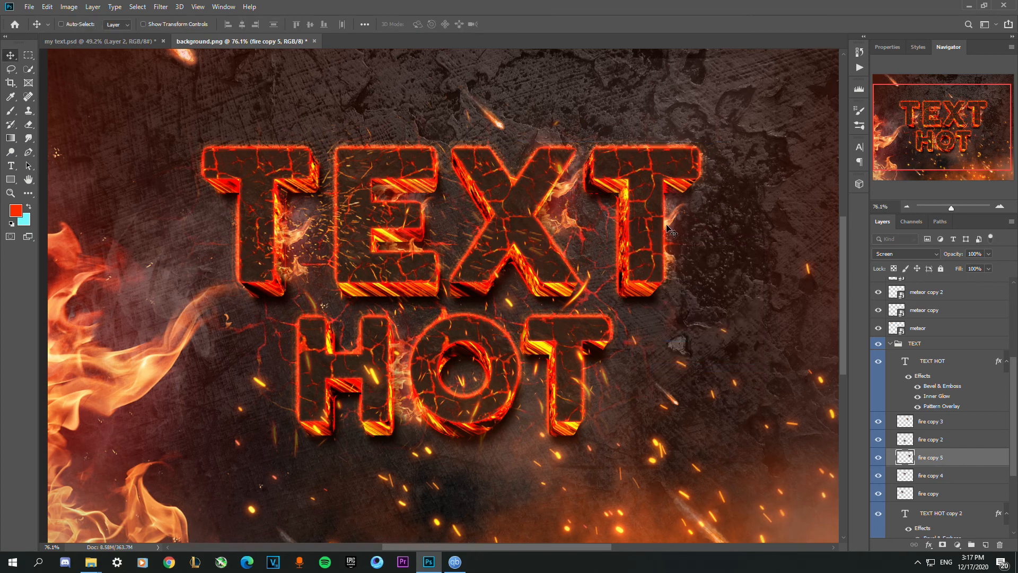
- Reposition the flipped fire copy around the last T of TEXT and soften its edge with the eraser
mouse_move(637, 230)
mouse_down()
mouse_move(697, 233)
mouse_move(682, 232)
mouse_up()
key(e)
mouse_move(604, 193)
mouse_down()
mouse_move(608, 310)
mouse_move(593, 219)
mouse_move(606, 297)
mouse_move(592, 207)
mouse_up()
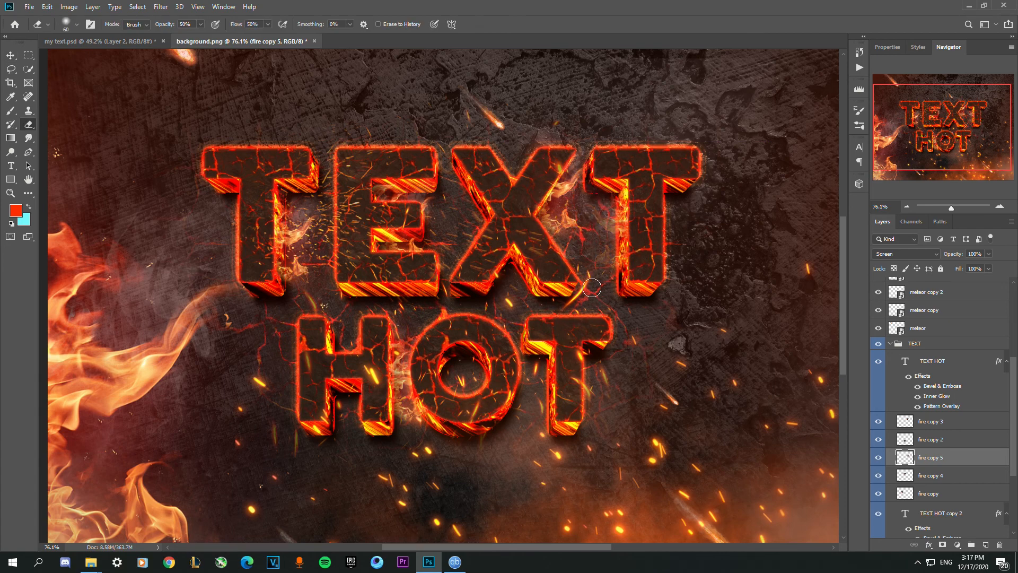
scroll(578, 151, down, 3)
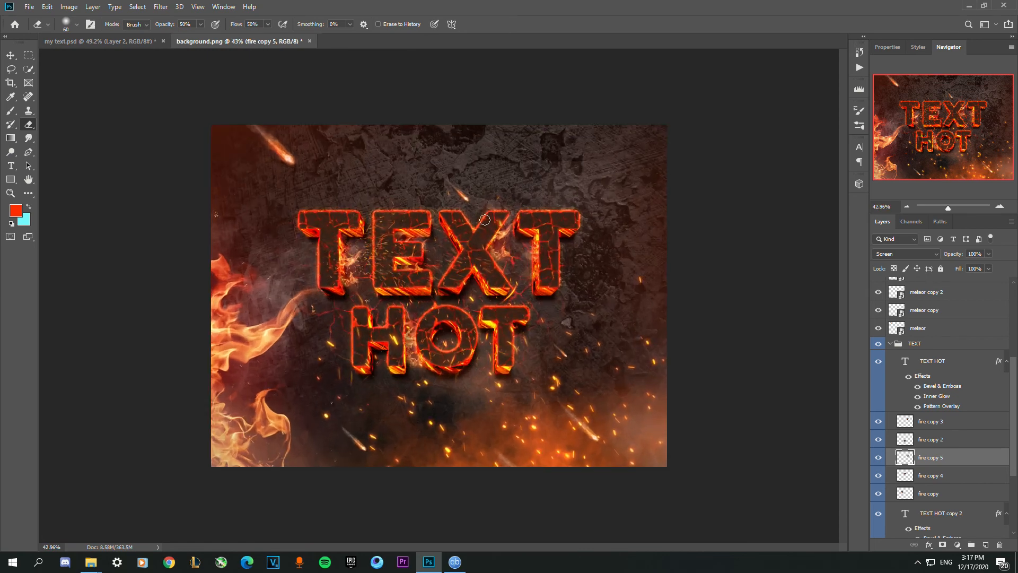
scroll(459, 220, up, 1)
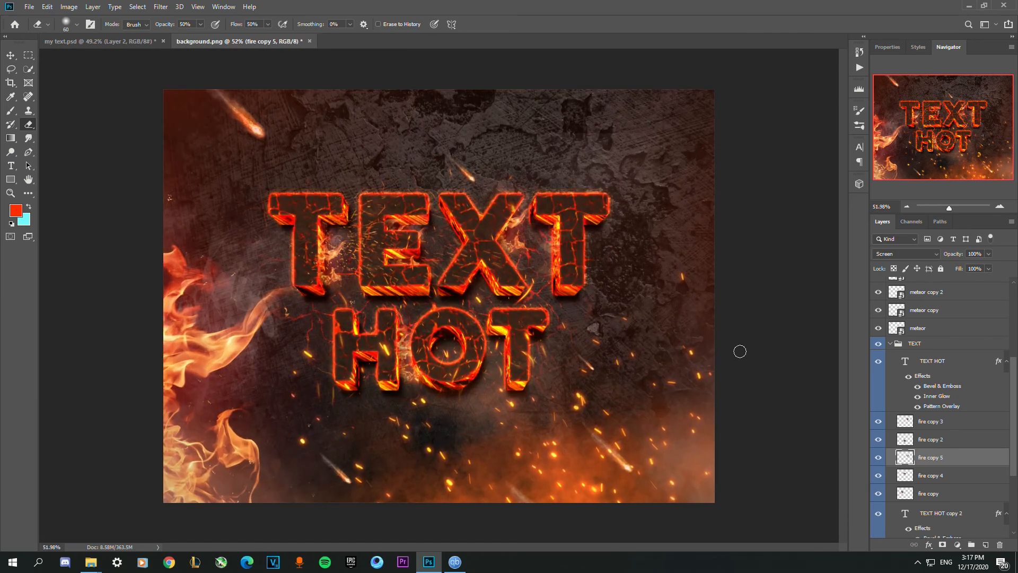
- Collect all layers, from Layer 1 down to the background group, into one group and make a merged single-layer copy of it
scroll(923, 350, up, 5)
click(948, 290)
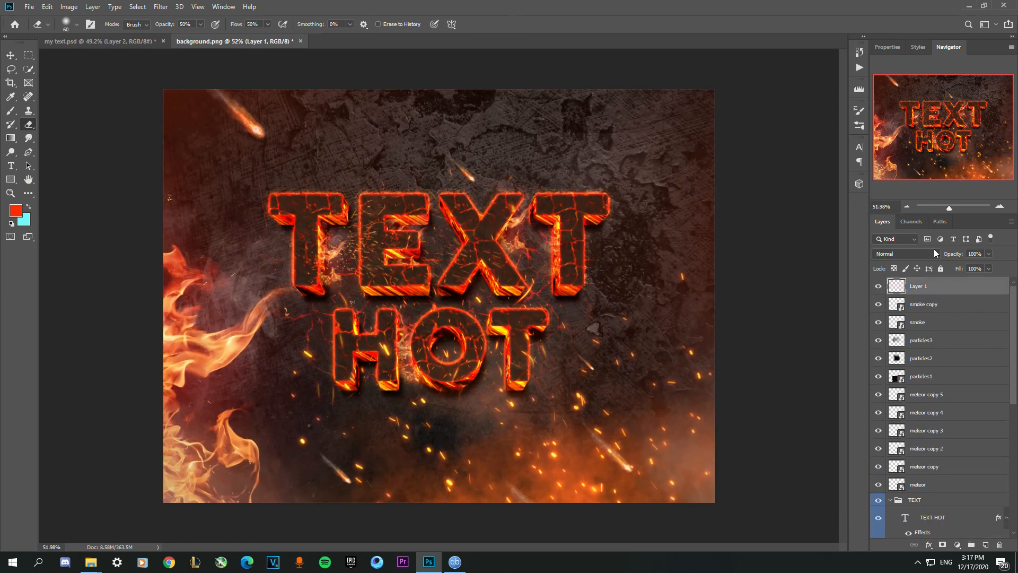
scroll(576, 221, up, 1)
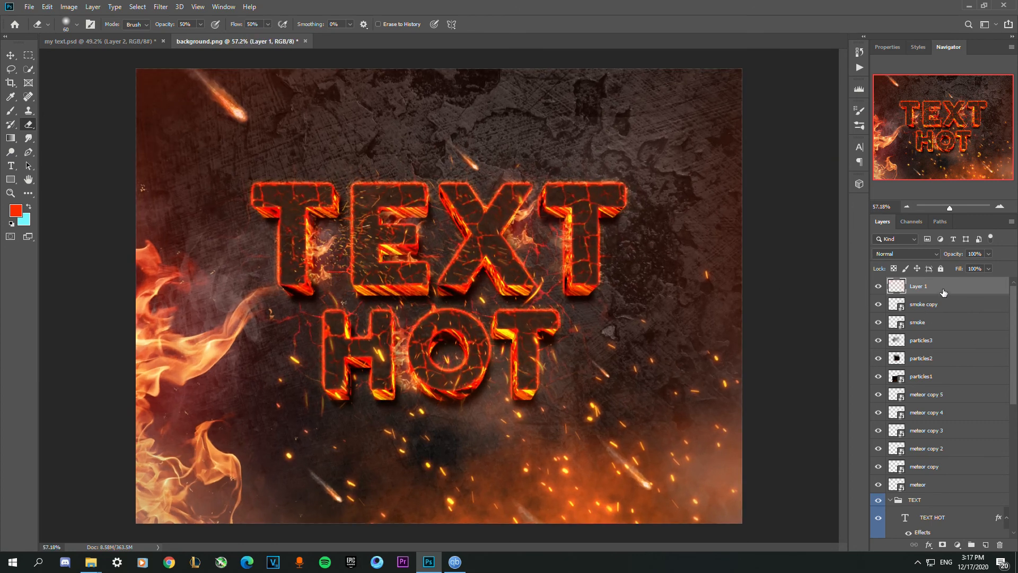
scroll(943, 292, down, 10)
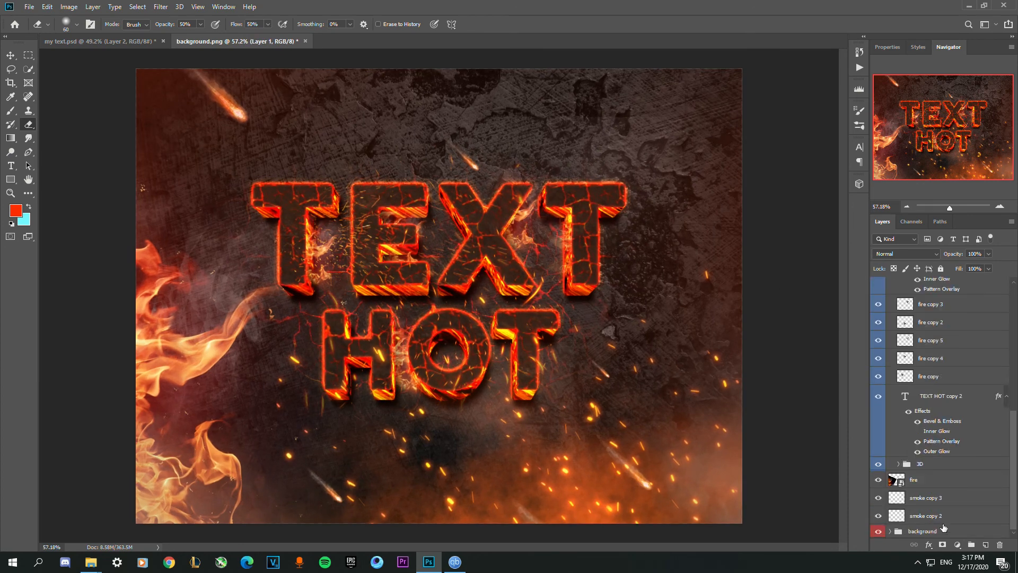
shift+click(943, 532)
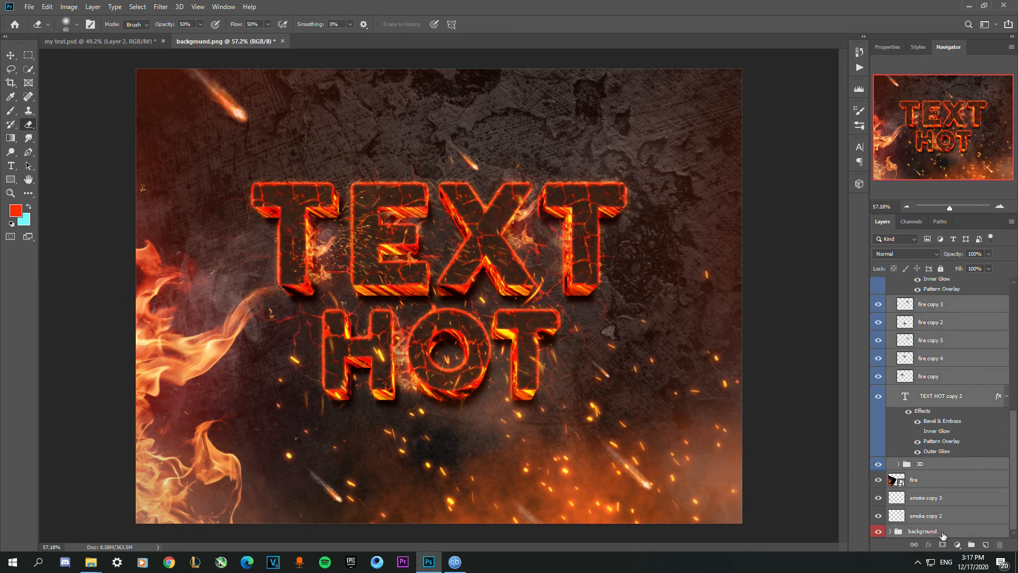
click(972, 545)
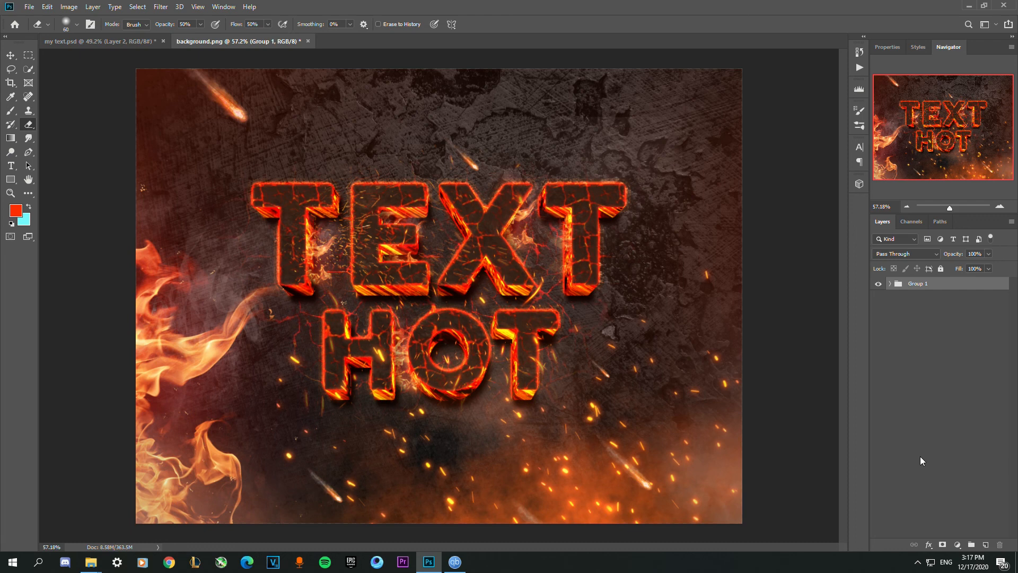
key(ctrl+j)
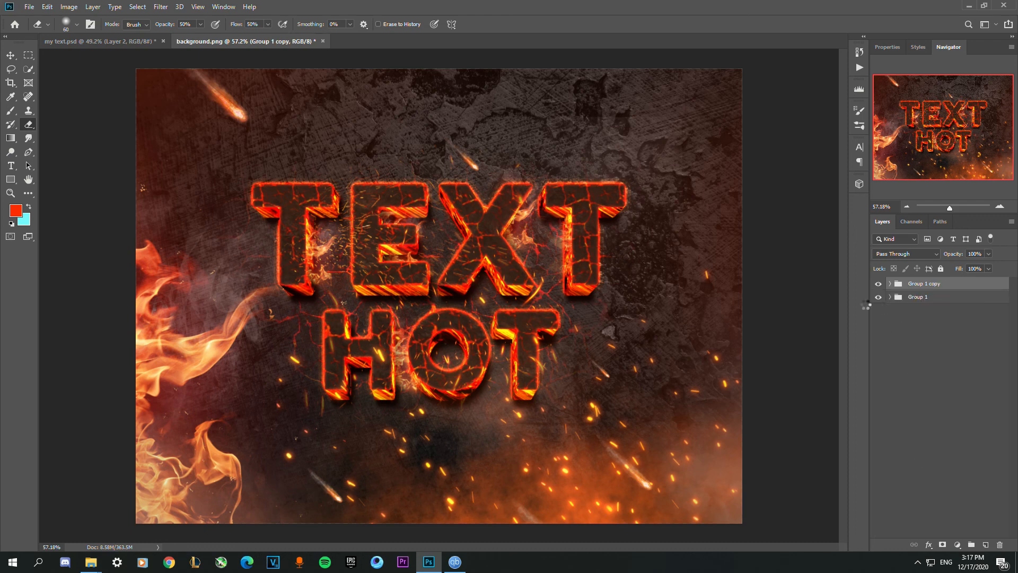
key(ctrl+e)
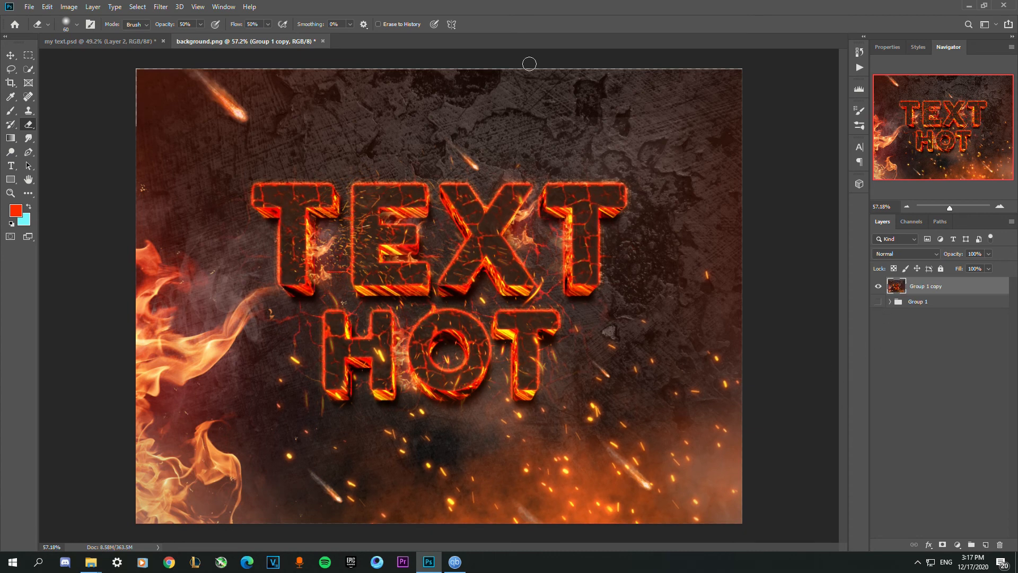
- Start the Camera Raw Filter on the merged copy and set exposure +0.20, contrast +30, highlights -59 and shadows -10
click(160, 6)
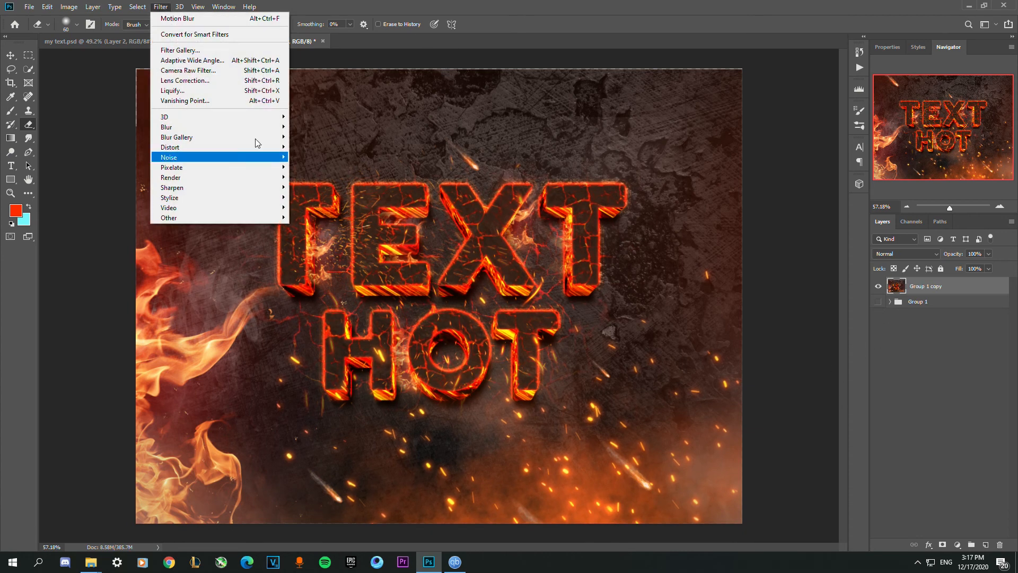
click(228, 72)
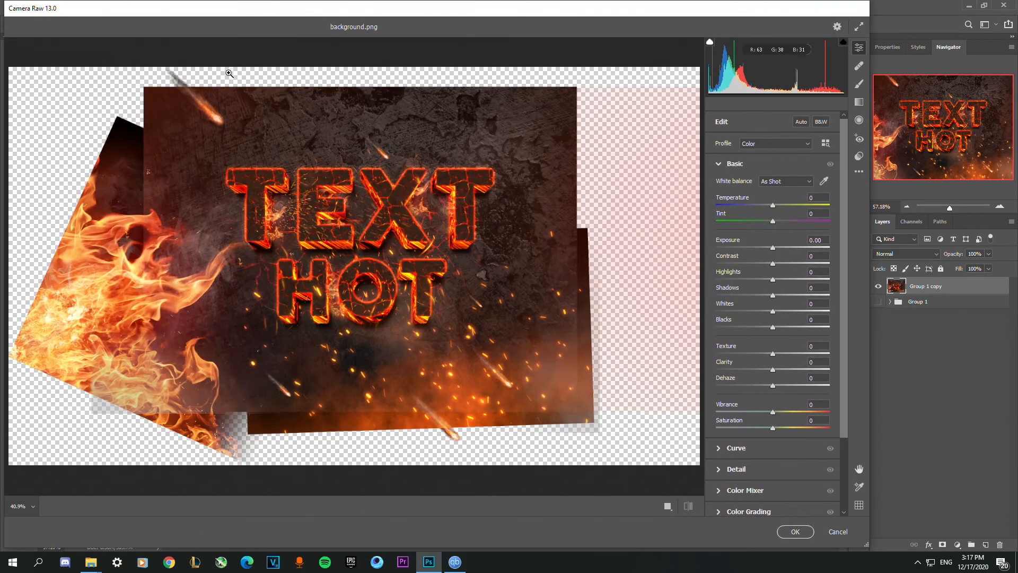
scroll(305, 154, up, 3)
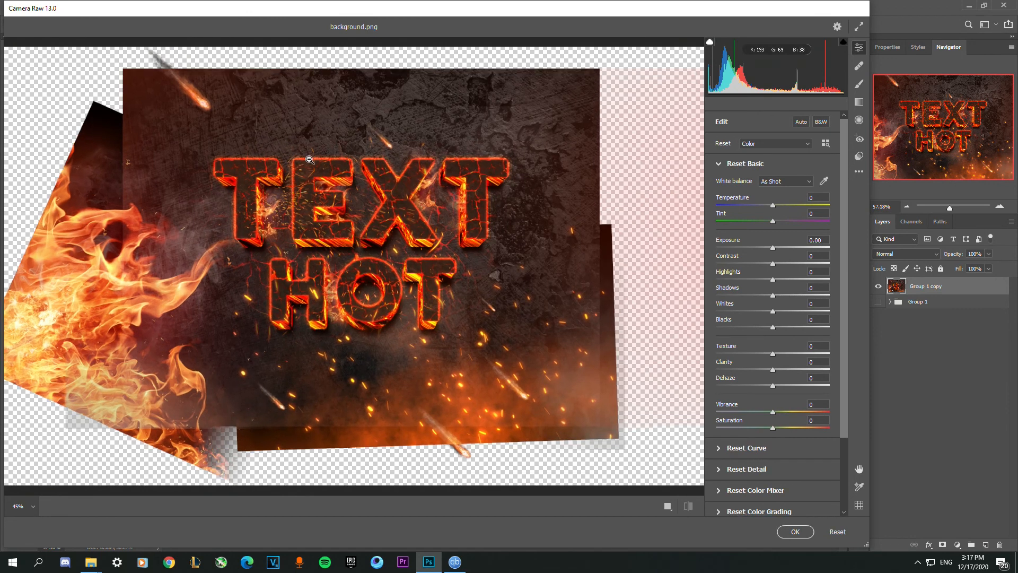
drag(773, 248, 770, 251)
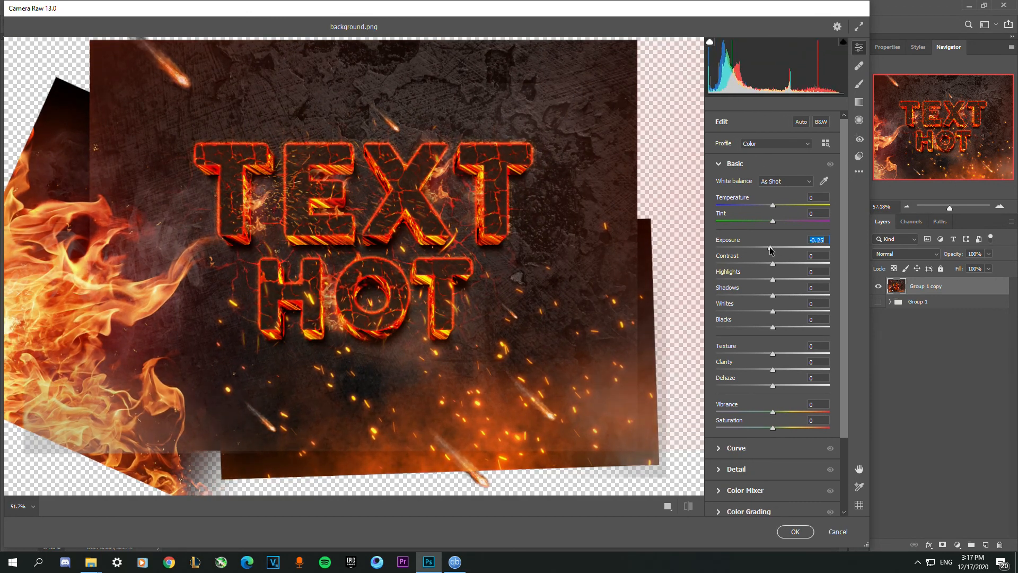
drag(773, 263, 769, 300)
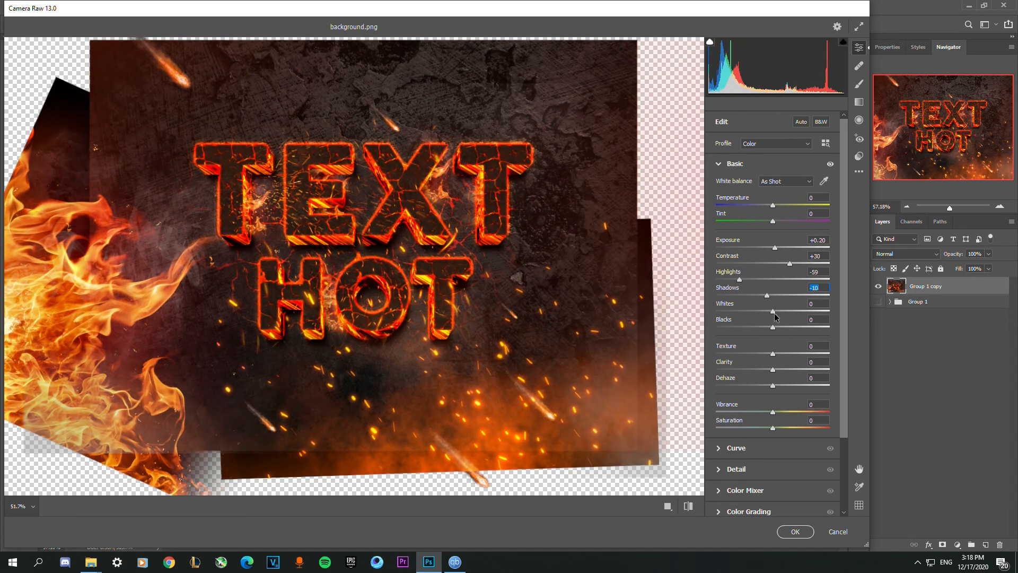
- Set whites to +25, blacks to -9, texture to +20 and clarity to +18 in the Camera Raw adjustments
click(785, 314)
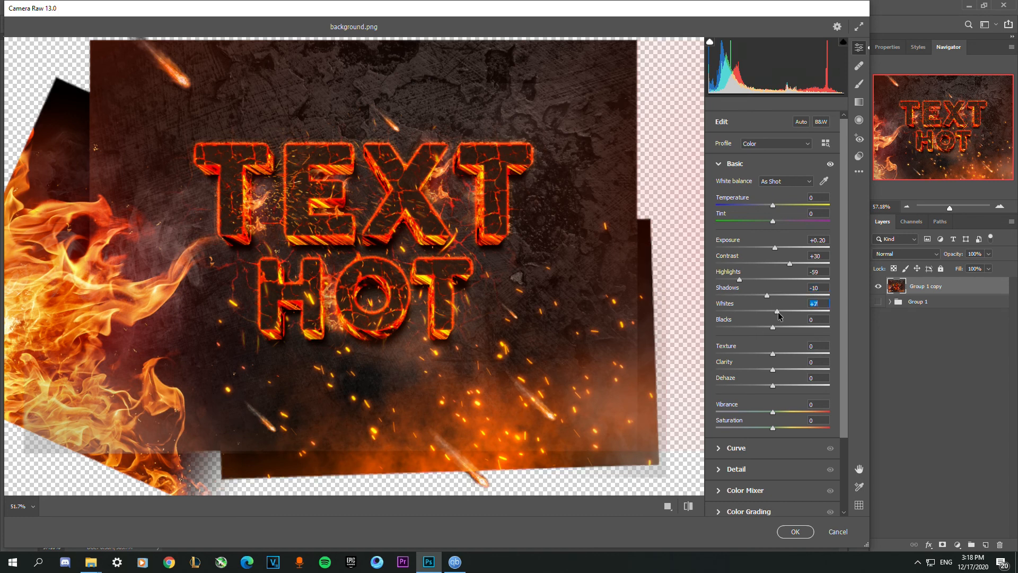
drag(786, 317, 787, 358)
click(786, 312)
click(787, 354)
click(787, 369)
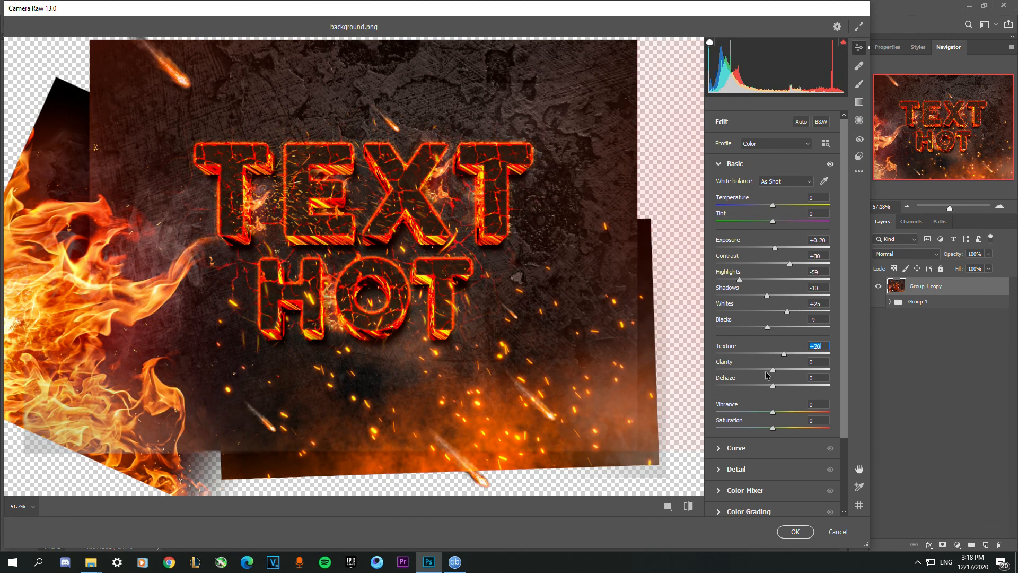
drag(787, 371, 783, 370)
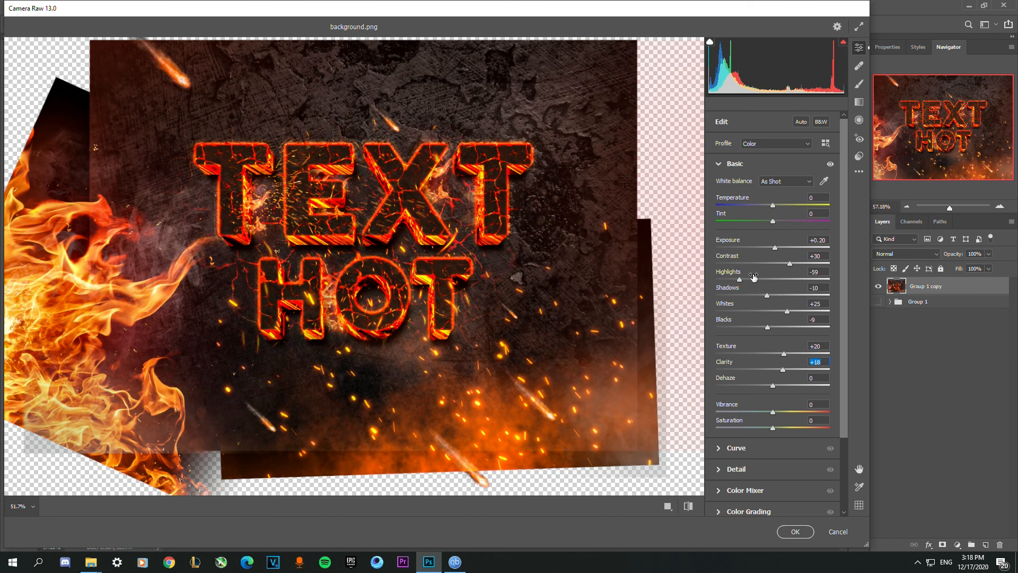
- Set highlights to -17, blacks to +13, dehaze to +19 and saturation to +10, and apply the Camera Raw adjustments
drag(750, 279, 763, 280)
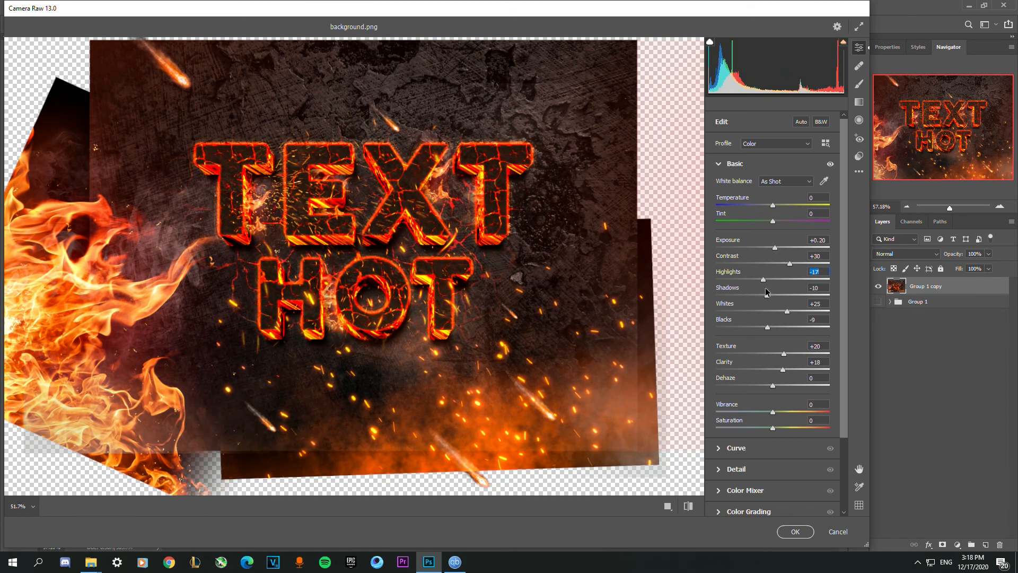
drag(769, 327, 780, 328)
drag(774, 386, 785, 390)
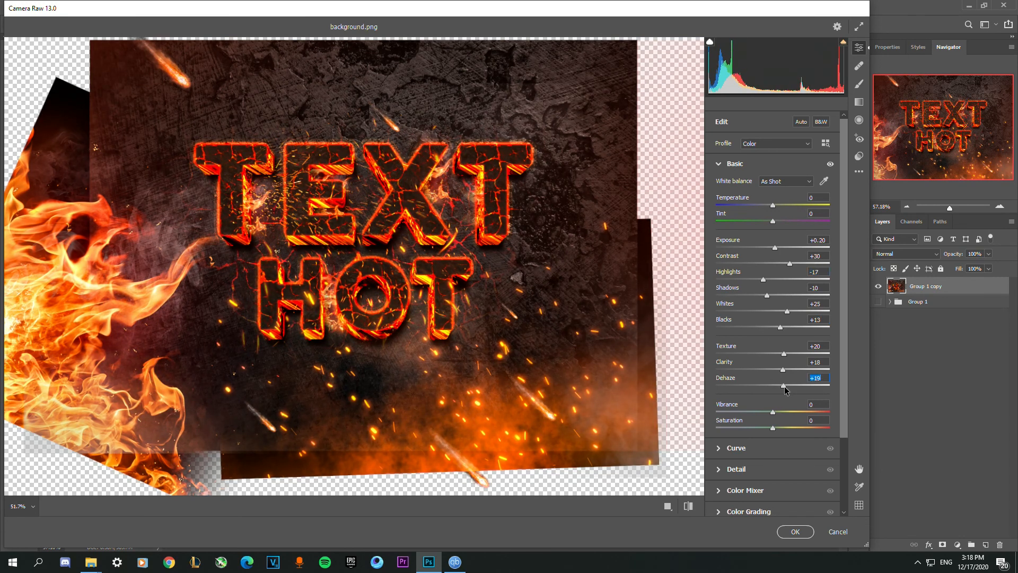
drag(773, 428, 780, 429)
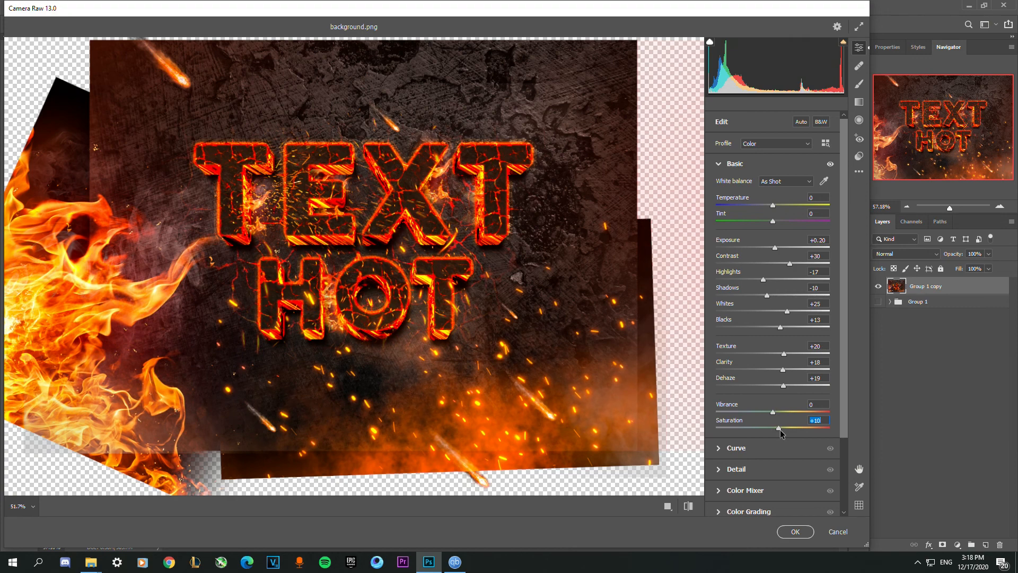
click(795, 532)
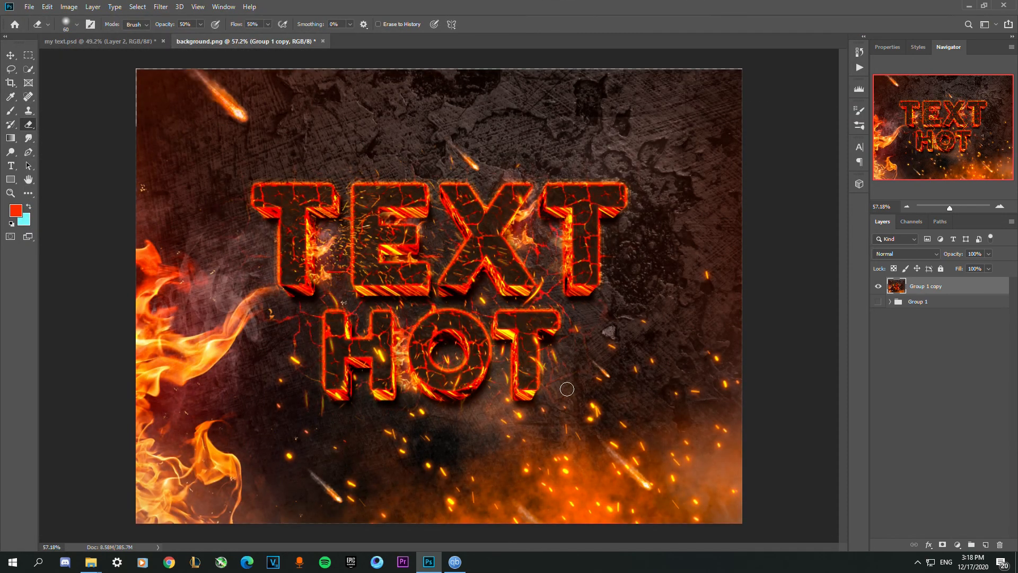
- Show the original group beneath the merged copy and toggle the copy's visibility to compare the image before and after grading
key(ctrl+z)
key(ctrl+shift+z)
scroll(445, 253, up, 1)
scroll(445, 253, down, 1)
click(877, 286)
click(879, 302)
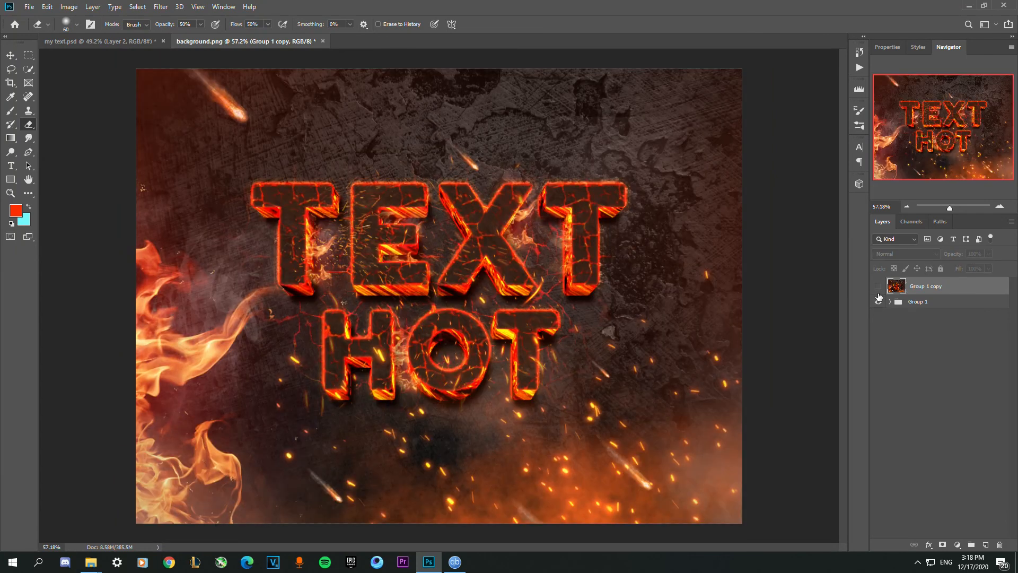
click(878, 286)
click(878, 287)
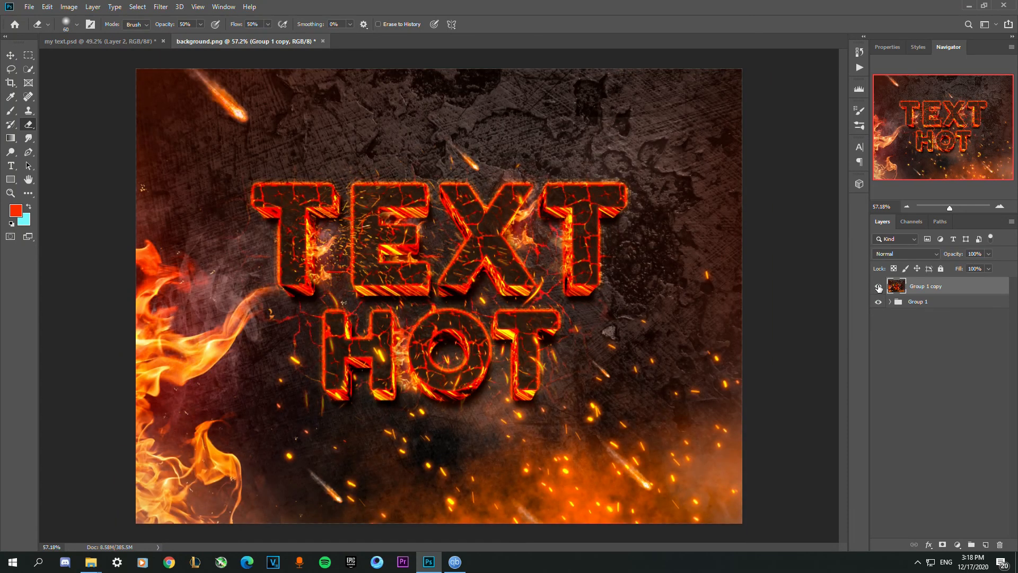
click(878, 287)
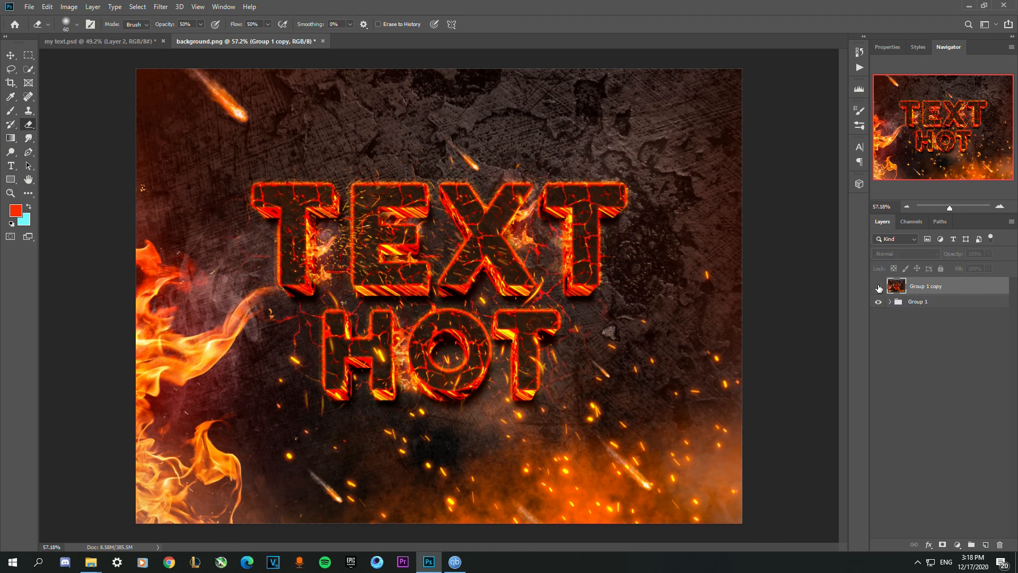
click(878, 287)
click(878, 287)
click(878, 287)
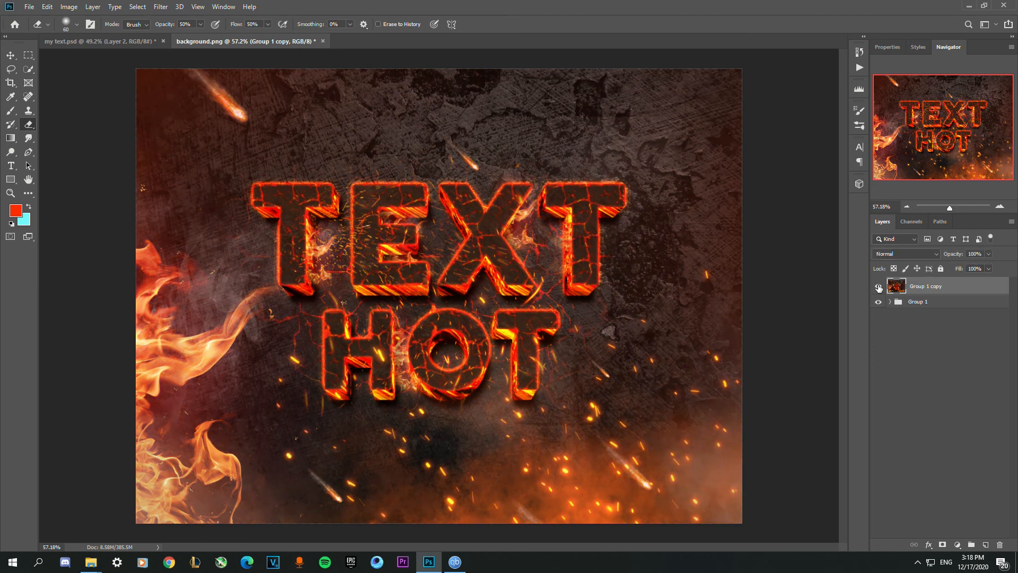